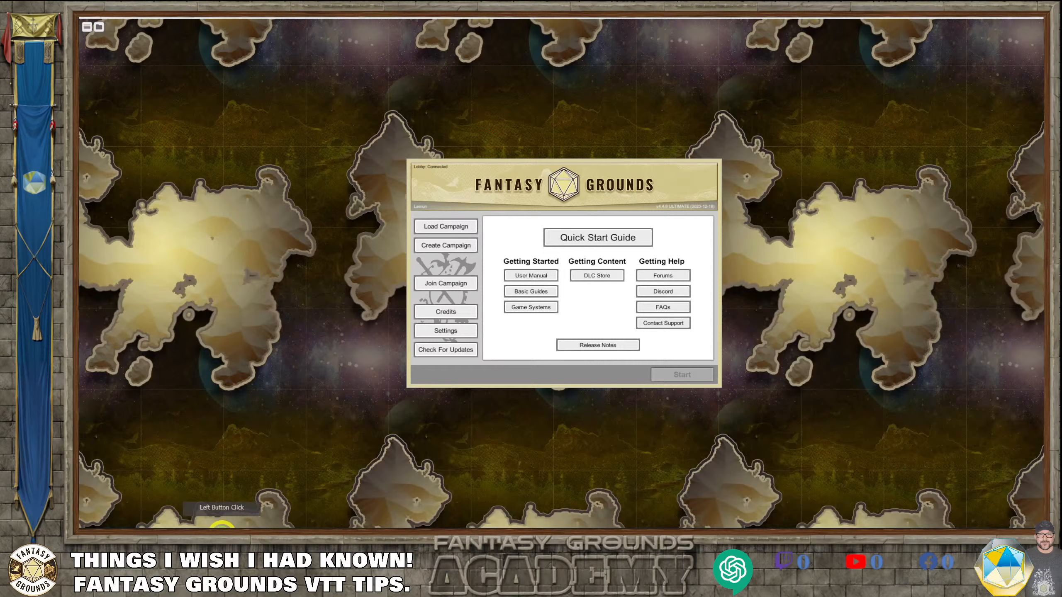
- Open the Fantasy Grounds application settings and move the updater window clear of the website logo behind it
{"action": "left_click", "coordinate": [354, 363]}
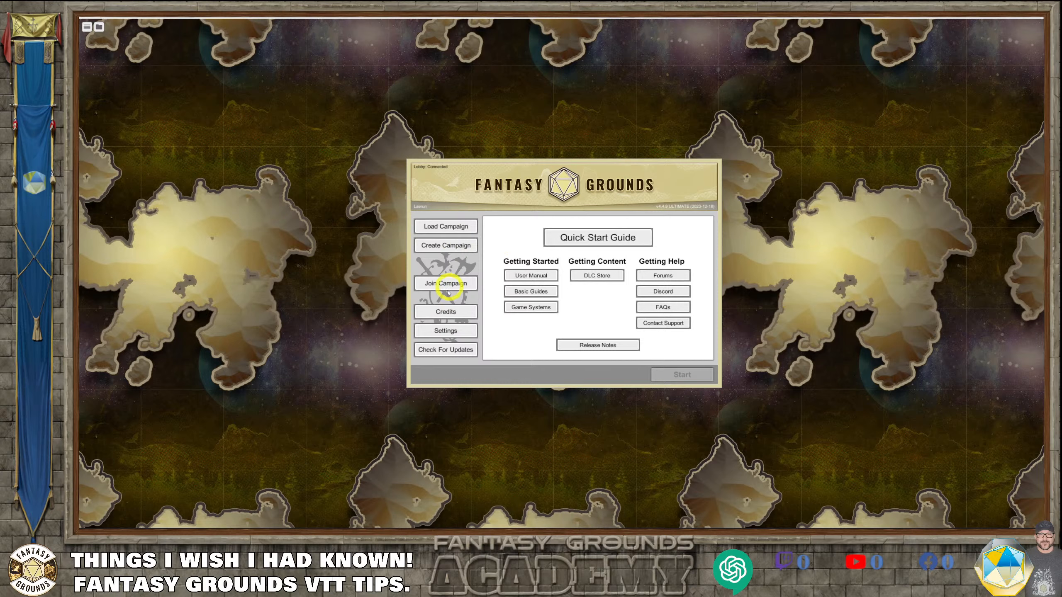
{"action": "left_click", "coordinate": [448, 329]}
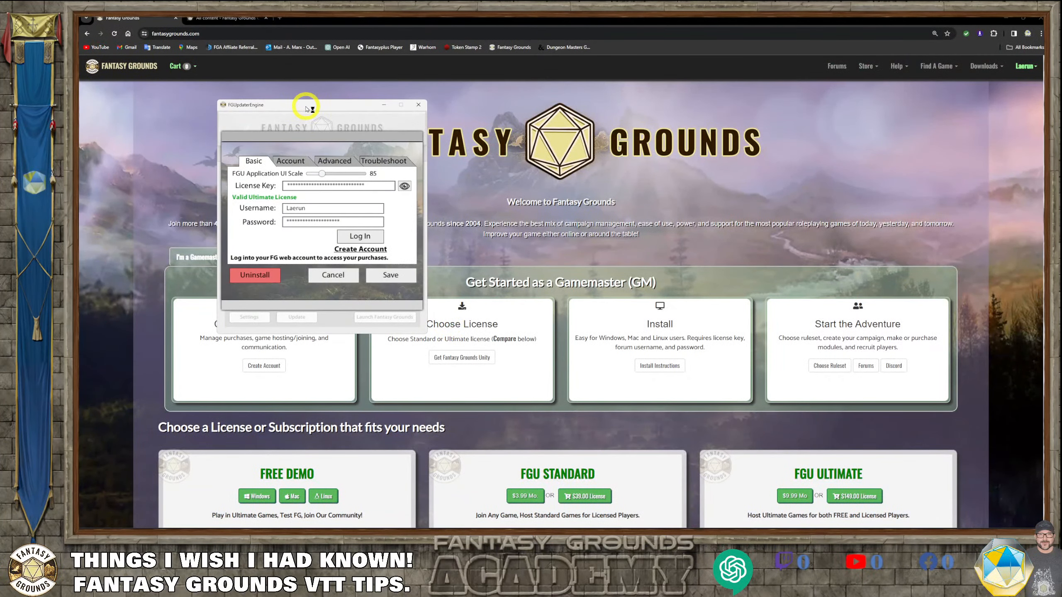
{"action": "left_click_drag", "start_coordinate": [294, 102], "coordinate": [184, 84]}
{"action": "left_click", "coordinate": [1041, 95]}
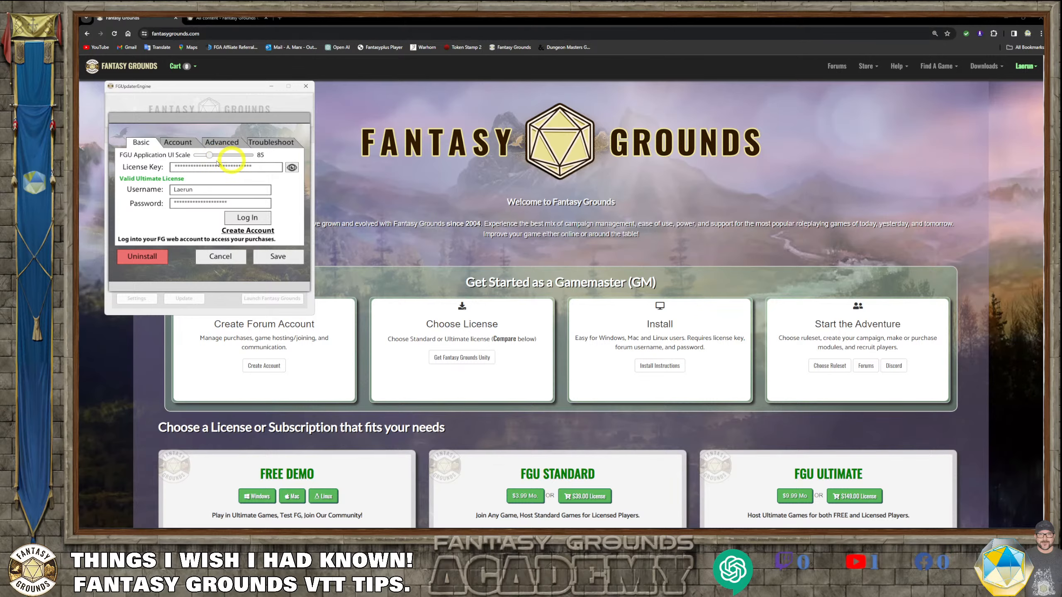
- Look at the Fantasy Grounds Customer Portal and a new browser tab, ending on the Fantasy Grounds home page
{"action": "left_click", "coordinate": [261, 528]}
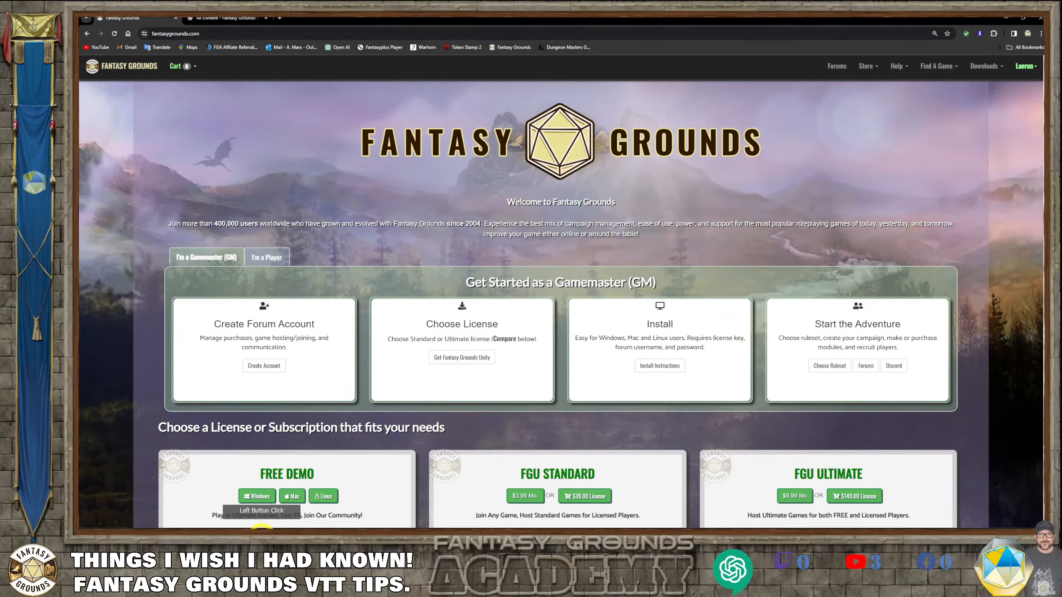
{"action": "left_click", "coordinate": [261, 528]}
{"action": "left_click", "coordinate": [261, 528]}
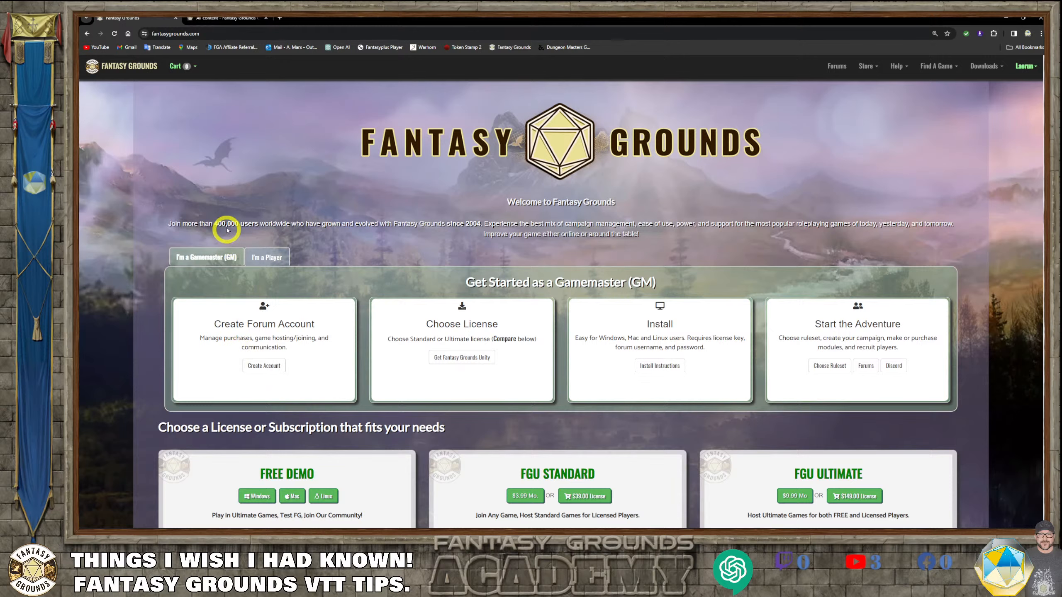
{"action": "left_click", "coordinate": [231, 19]}
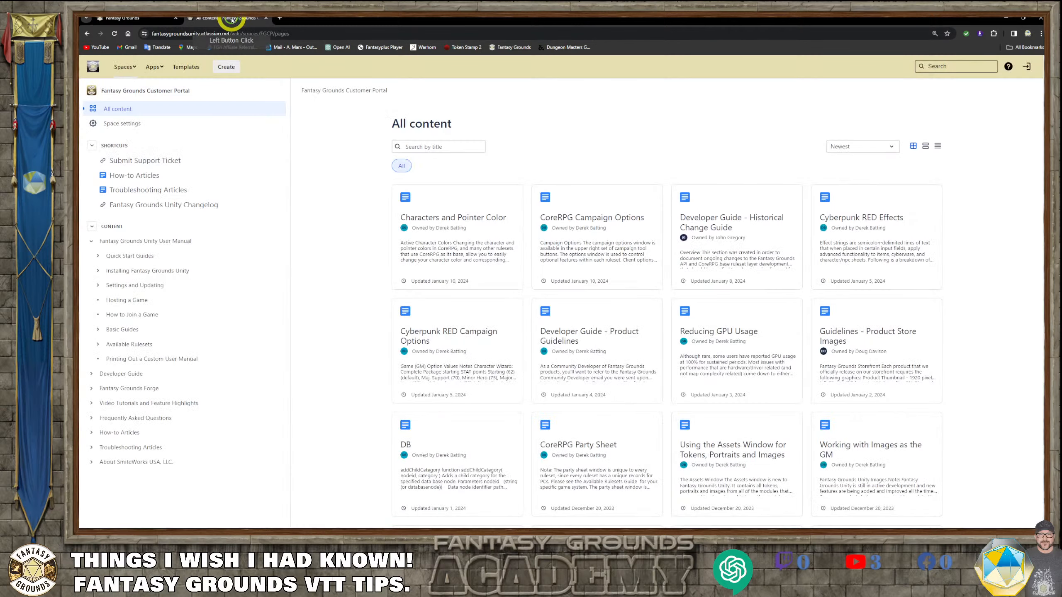
{"action": "left_click", "coordinate": [280, 17]}
{"action": "left_click", "coordinate": [421, 85]}
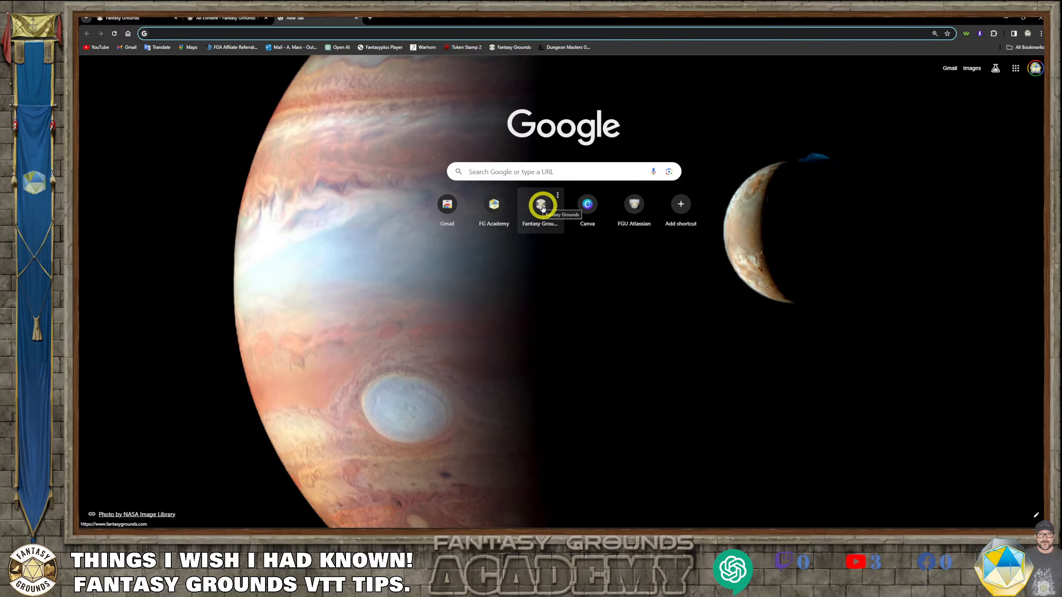
{"action": "left_click", "coordinate": [204, 19]}
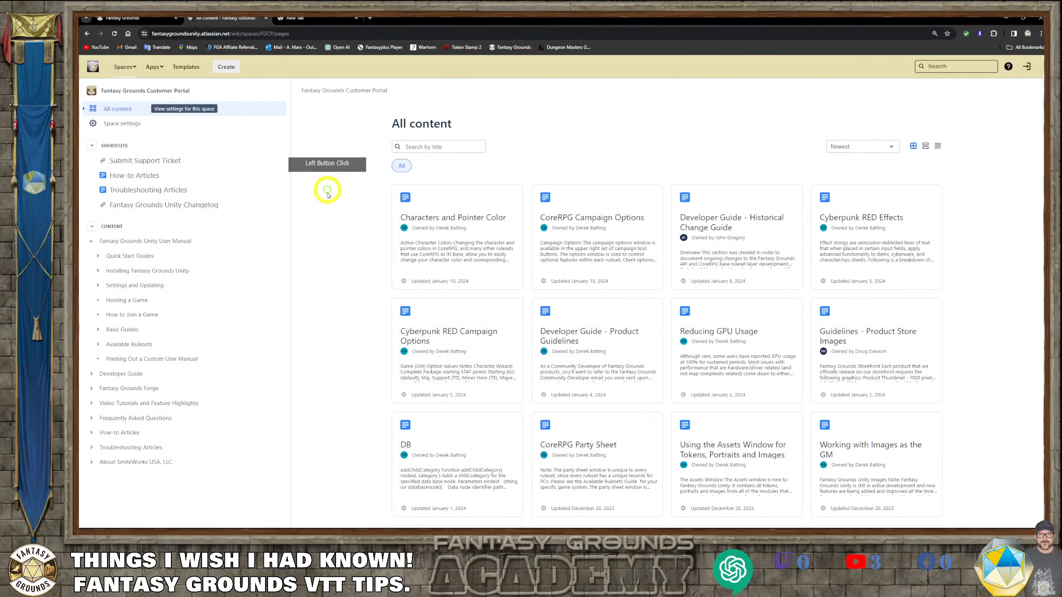
{"action": "left_click", "coordinate": [125, 19]}
{"action": "left_click", "coordinate": [308, 253]}
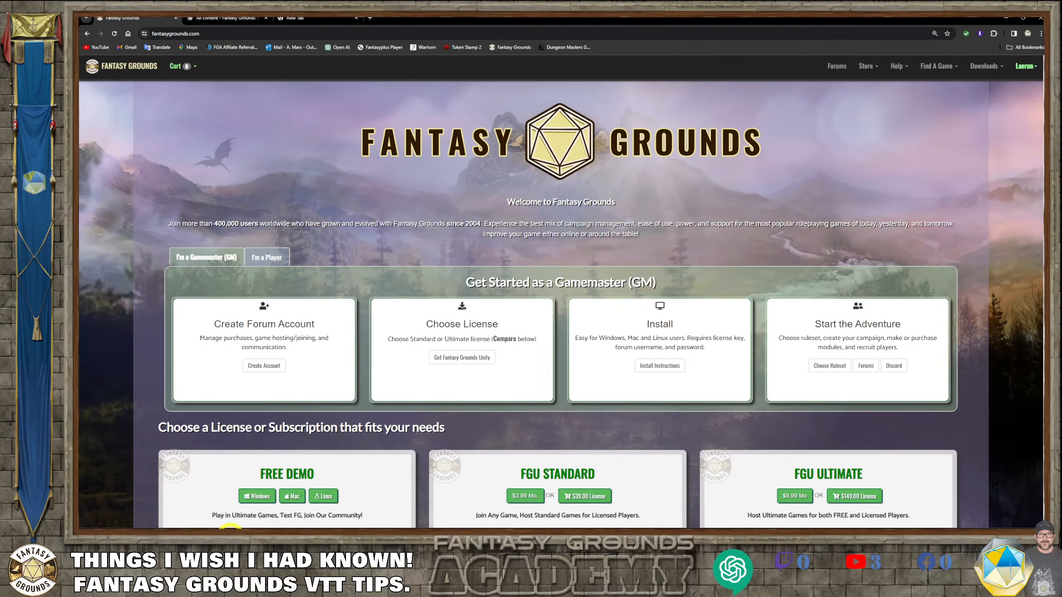
- Return to the updater settings and view the Troubleshoot tools before going back to the Basic settings
{"action": "mouse_move", "coordinate": [259, 527]}
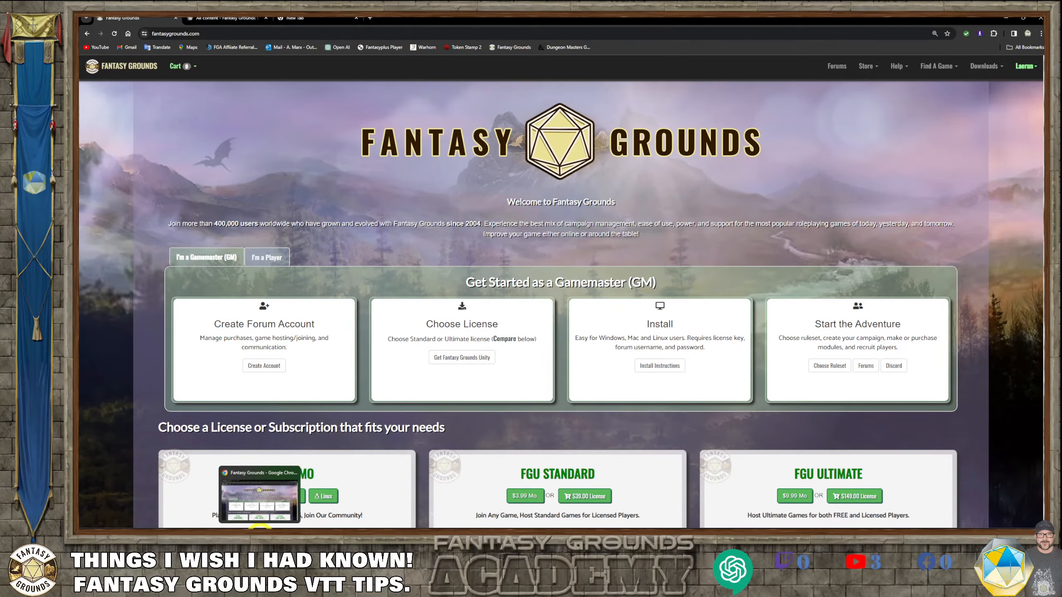
{"action": "left_click", "coordinate": [259, 535]}
{"action": "left_click", "coordinate": [260, 536]}
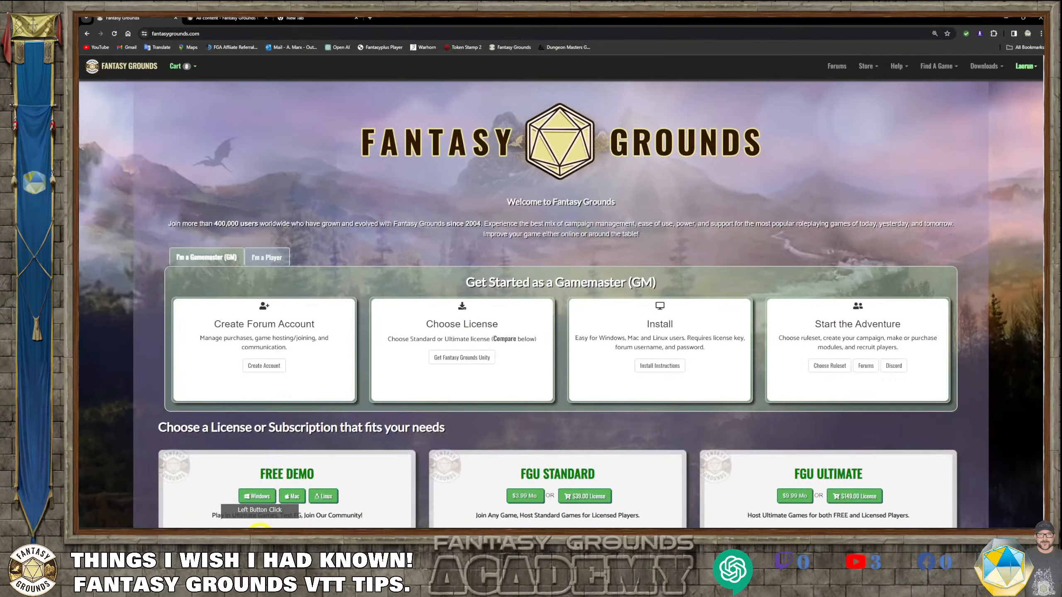
{"action": "left_click", "coordinate": [260, 536]}
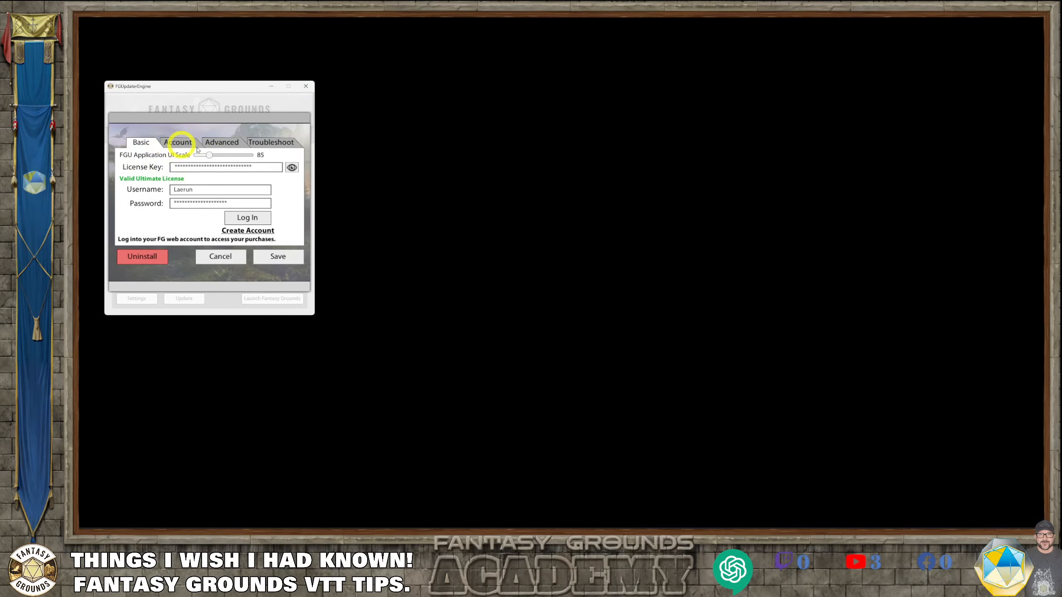
{"action": "left_click", "coordinate": [272, 143]}
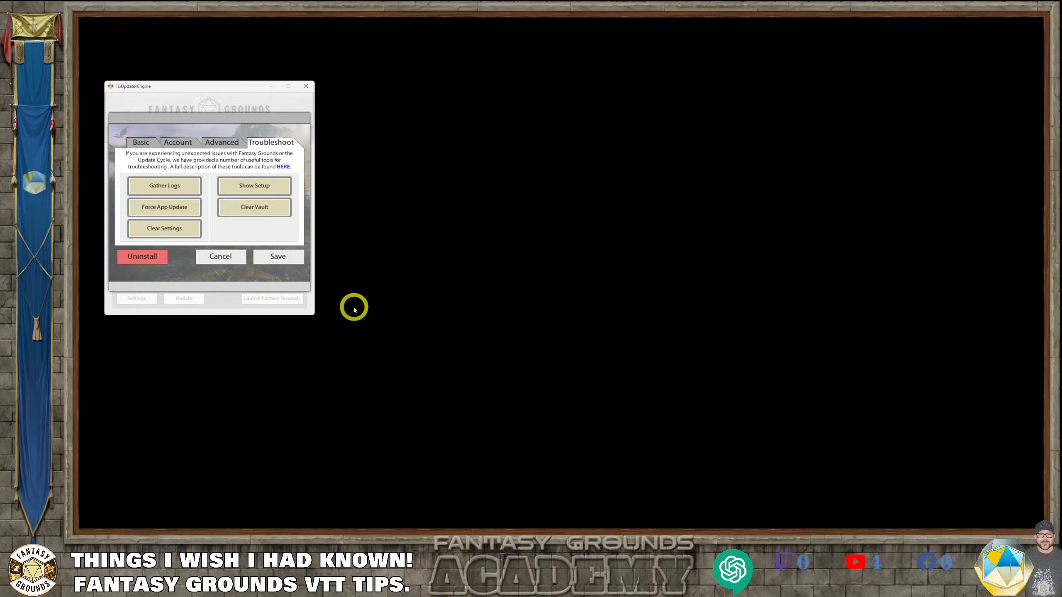
{"action": "left_click", "coordinate": [143, 143]}
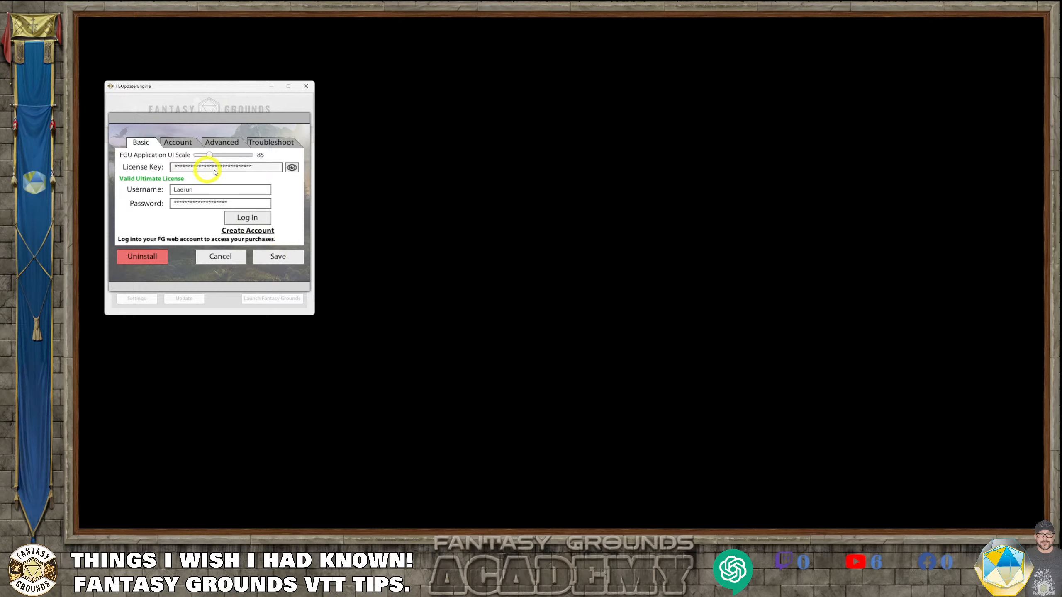
- Save the updater settings and launch Fantasy Grounds in a maximized window
{"action": "left_click", "coordinate": [277, 257]}
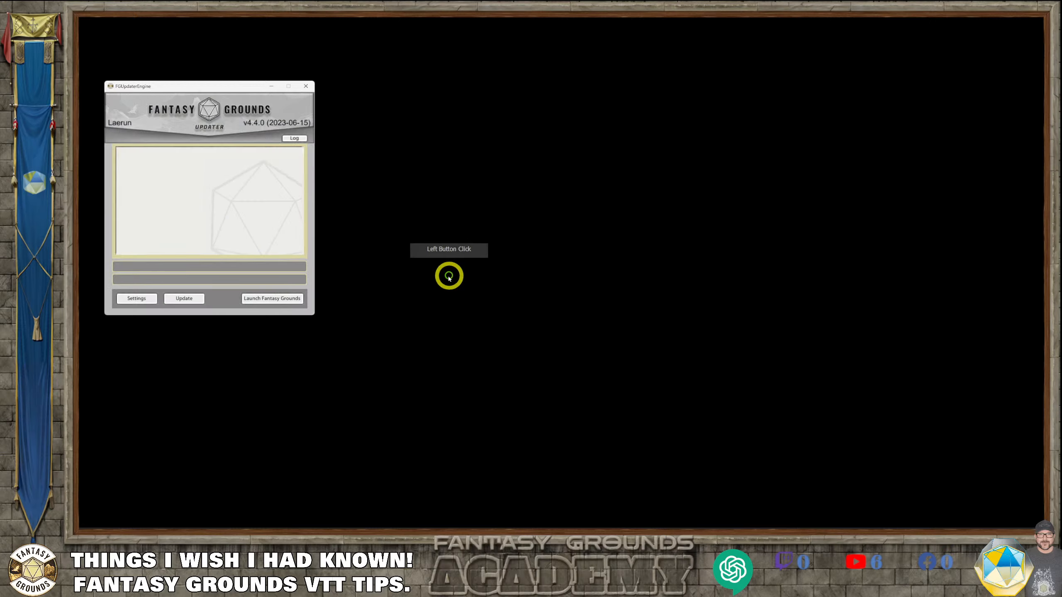
{"action": "left_click", "coordinate": [273, 298]}
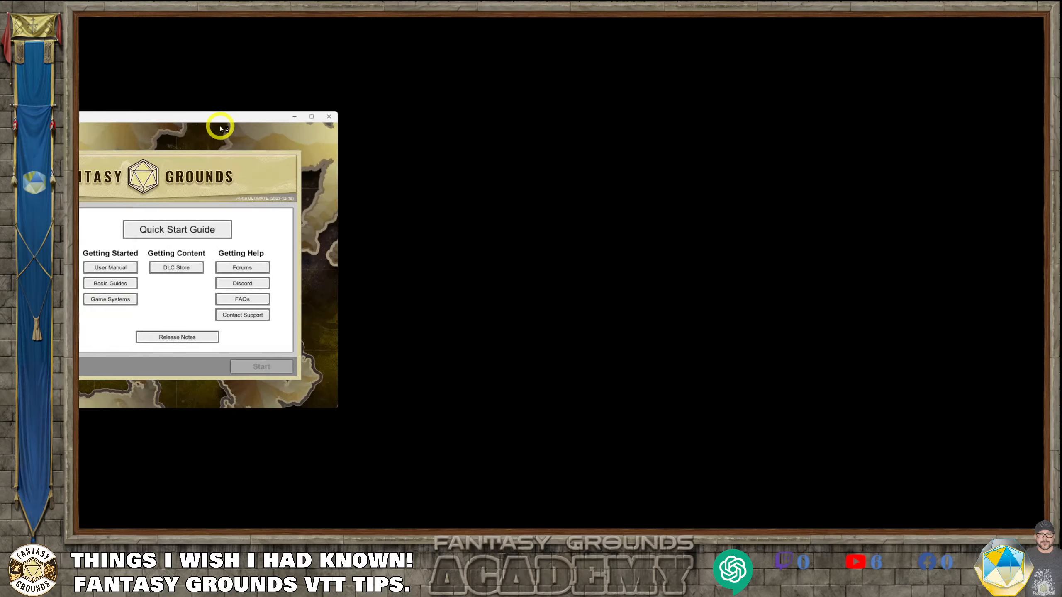
{"action": "left_click_drag", "start_coordinate": [324, 121], "coordinate": [402, 122]}
{"action": "left_click", "coordinate": [492, 121]}
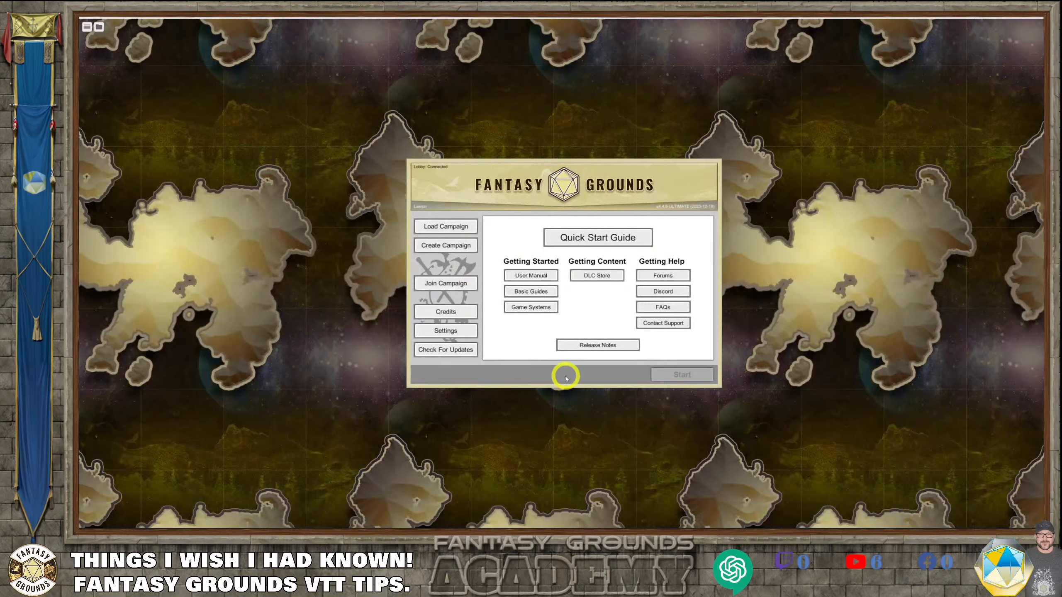
- Open the campaign loading screen and look through the whole extension list for the Map_Tools_Tips_2024 campaign
{"action": "left_click", "coordinate": [453, 232]}
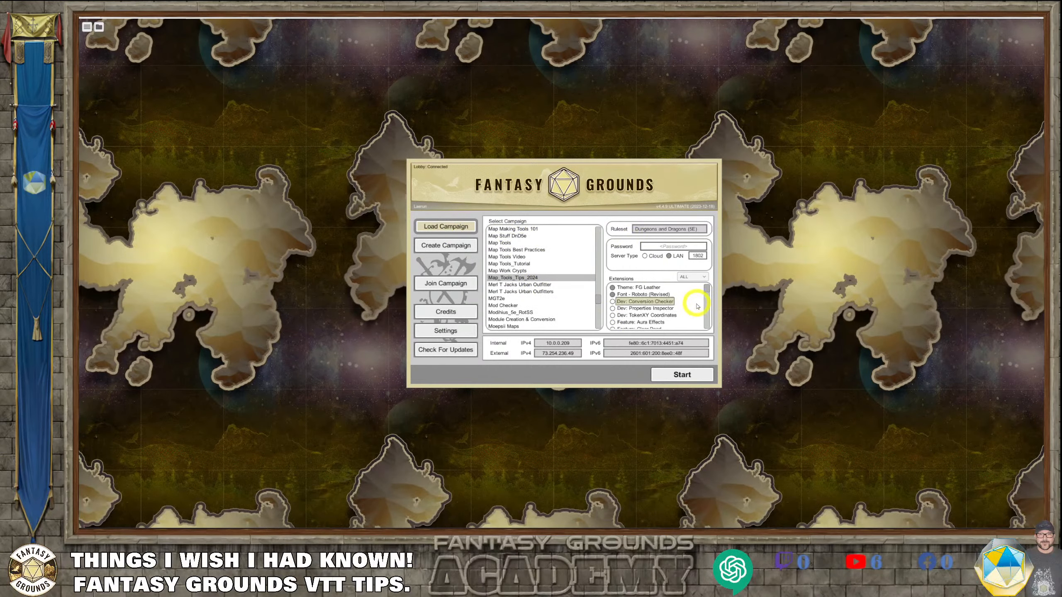
{"action": "scroll", "coordinate": [672, 307], "scroll_direction": "down", "scroll_amount": 1}
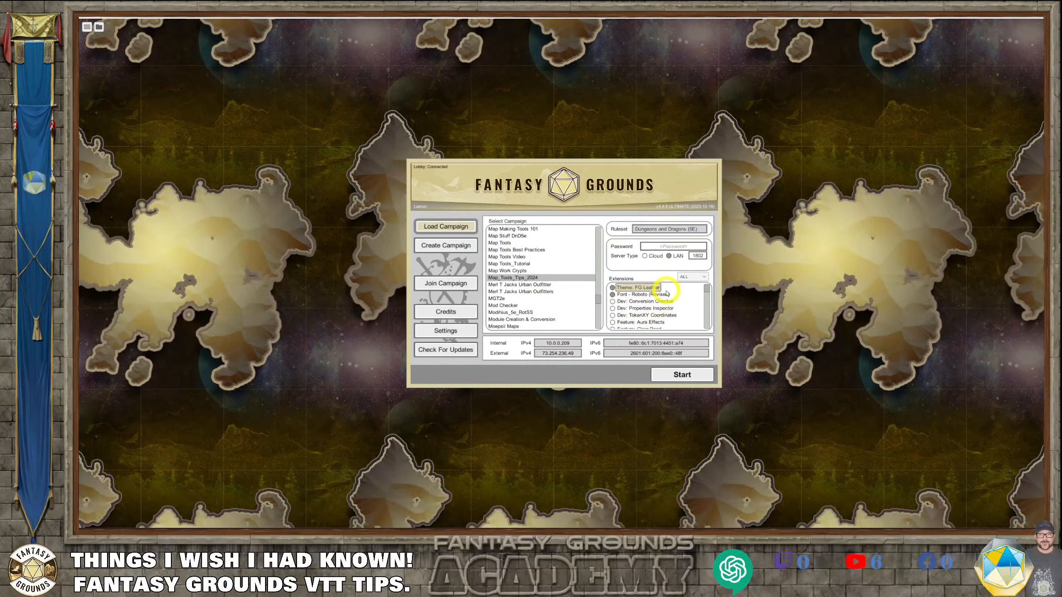
{"action": "scroll", "coordinate": [671, 305], "scroll_direction": "up", "scroll_amount": 1}
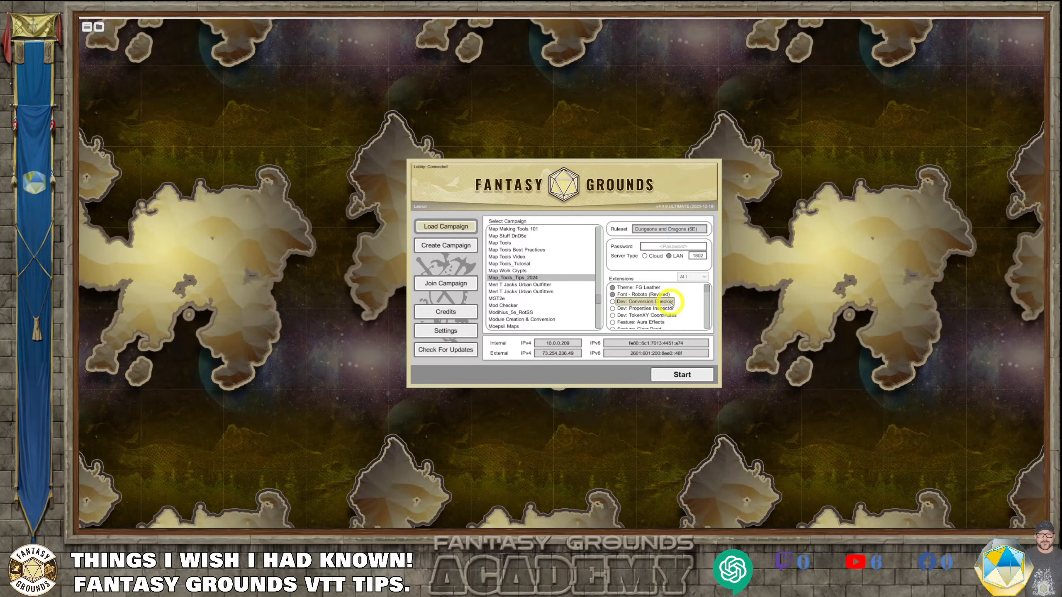
{"action": "left_click_drag", "start_coordinate": [706, 288], "coordinate": [709, 342]}
{"action": "scroll", "coordinate": [661, 320], "scroll_direction": "up", "scroll_amount": 4}
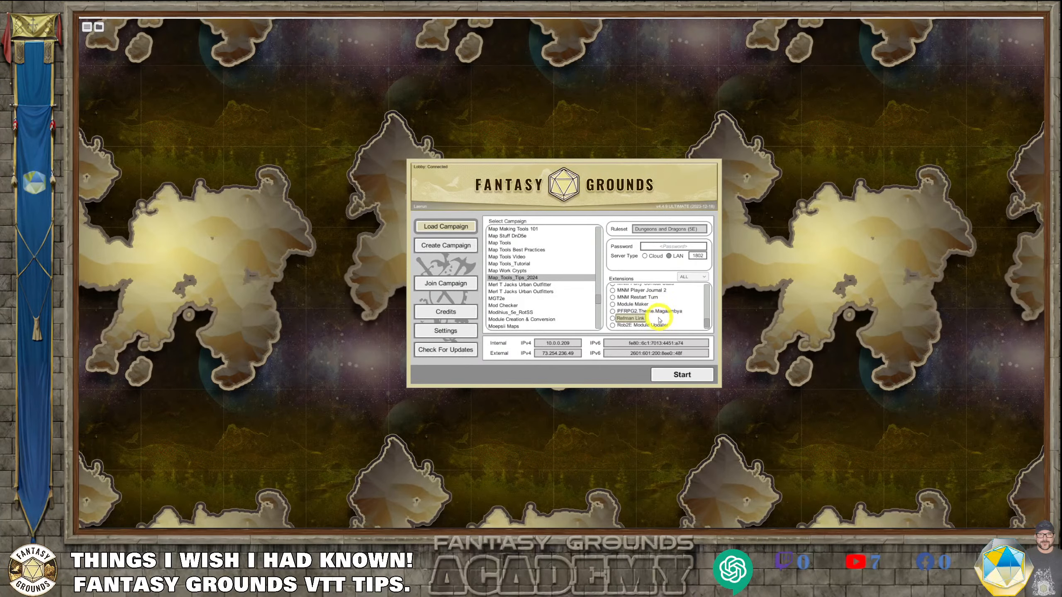
{"action": "scroll", "coordinate": [659, 319], "scroll_direction": "up", "scroll_amount": 6}
{"action": "scroll", "coordinate": [655, 322], "scroll_direction": "up", "scroll_amount": 10}
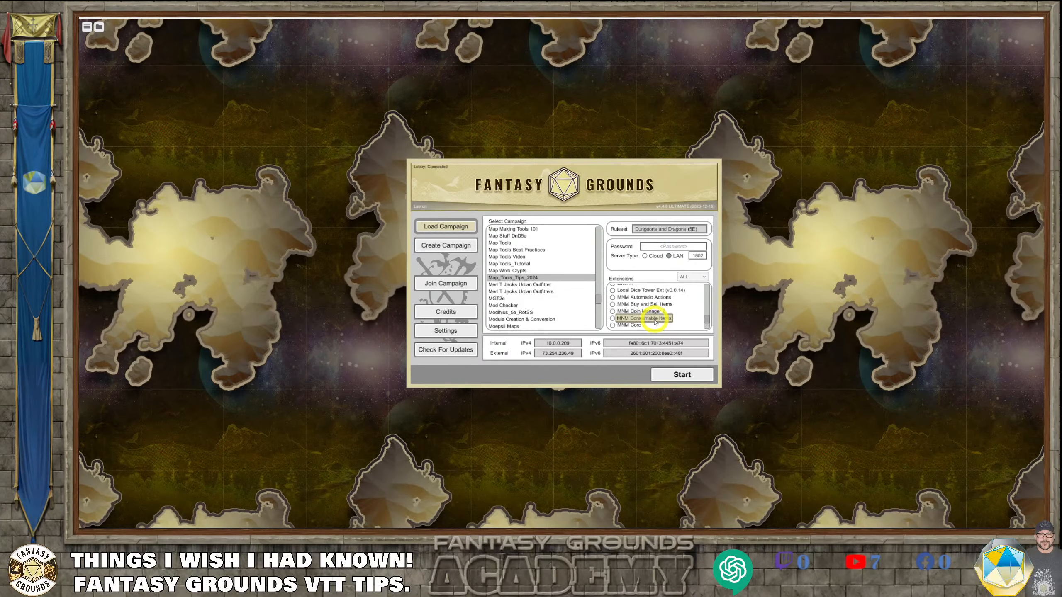
{"action": "scroll", "coordinate": [655, 322], "scroll_direction": "up", "scroll_amount": 8}
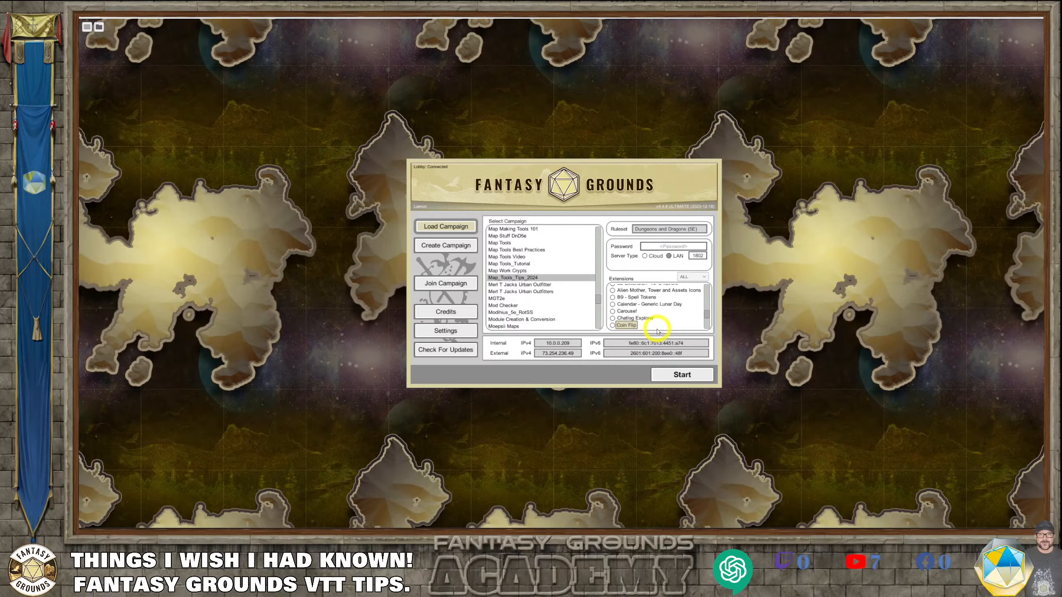
{"action": "scroll", "coordinate": [658, 322], "scroll_direction": "up", "scroll_amount": 5}
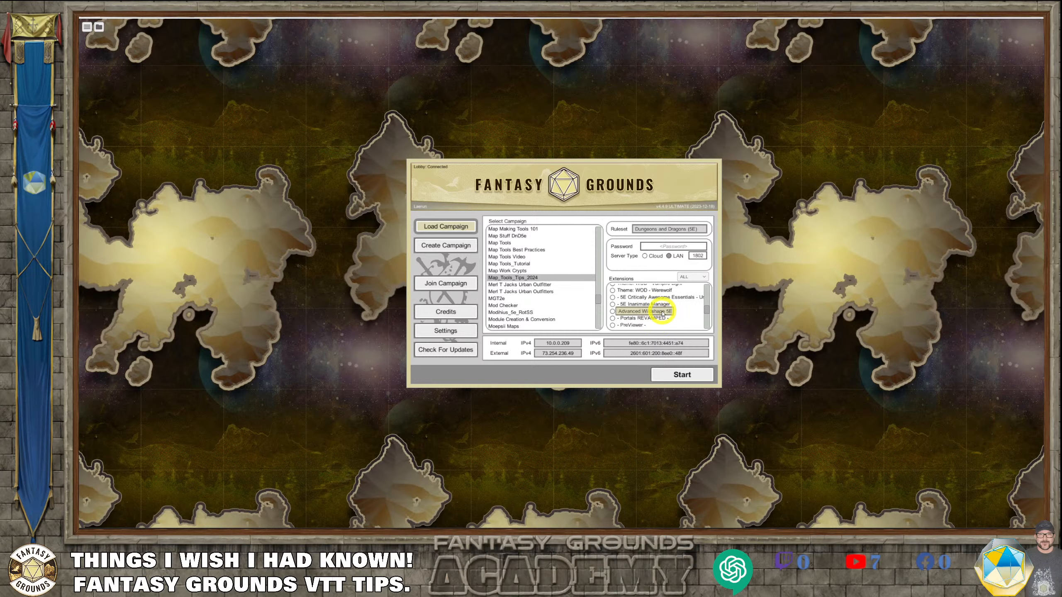
{"action": "scroll", "coordinate": [661, 313], "scroll_direction": "up", "scroll_amount": 3}
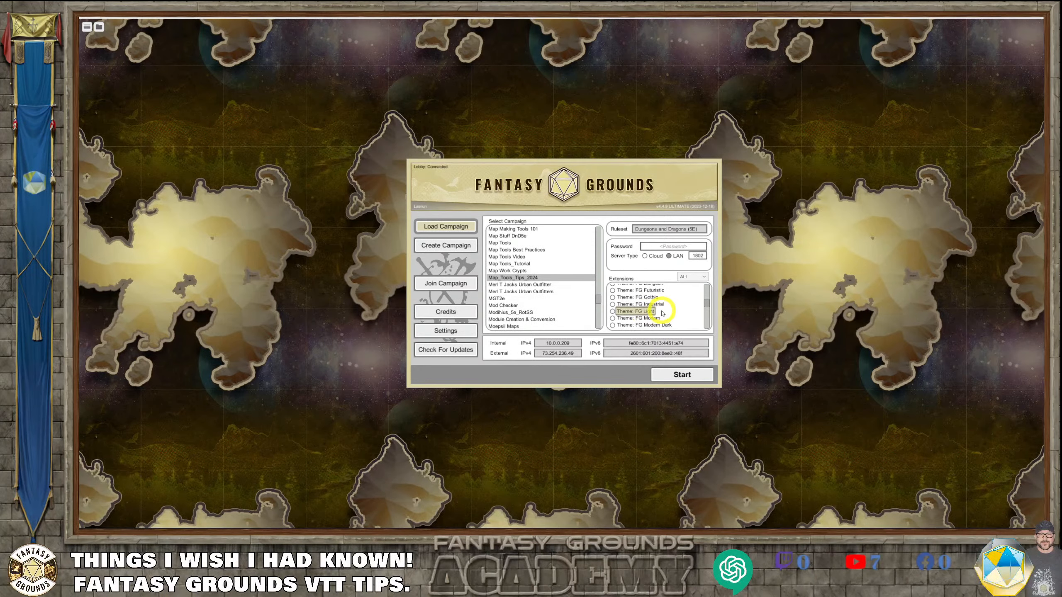
{"action": "scroll", "coordinate": [661, 313], "scroll_direction": "up", "scroll_amount": 5}
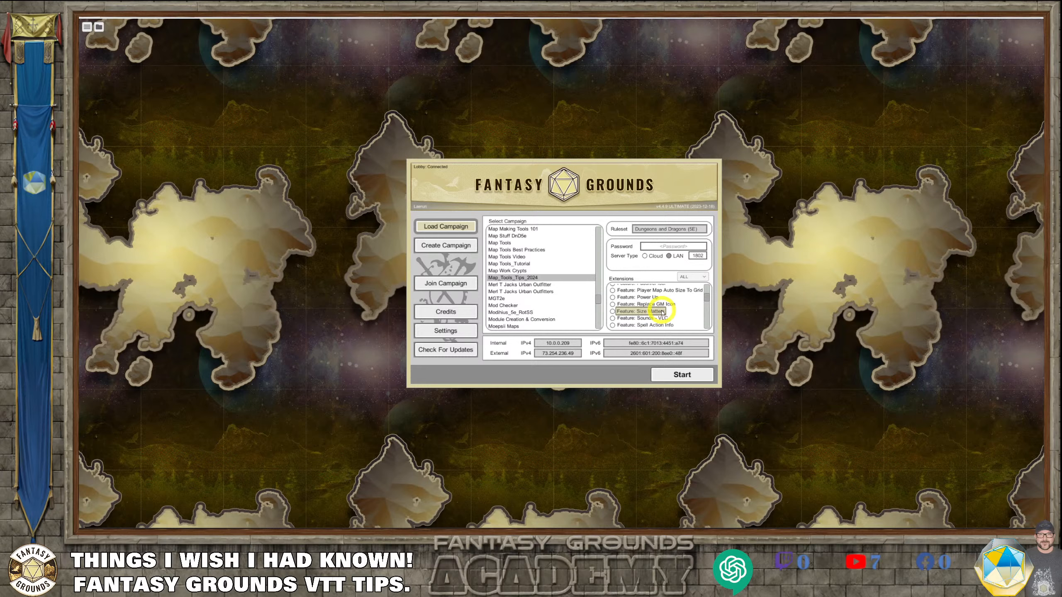
{"action": "scroll", "coordinate": [662, 312], "scroll_direction": "up", "scroll_amount": 6}
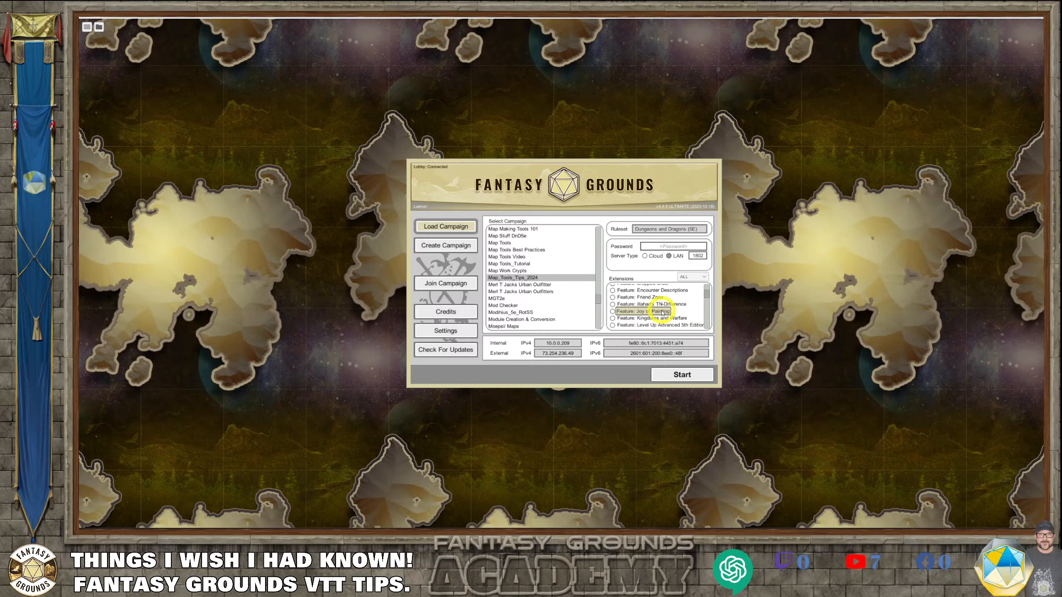
{"action": "left_click", "coordinate": [707, 290]}
{"action": "left_click_drag", "start_coordinate": [707, 290], "coordinate": [707, 287]}
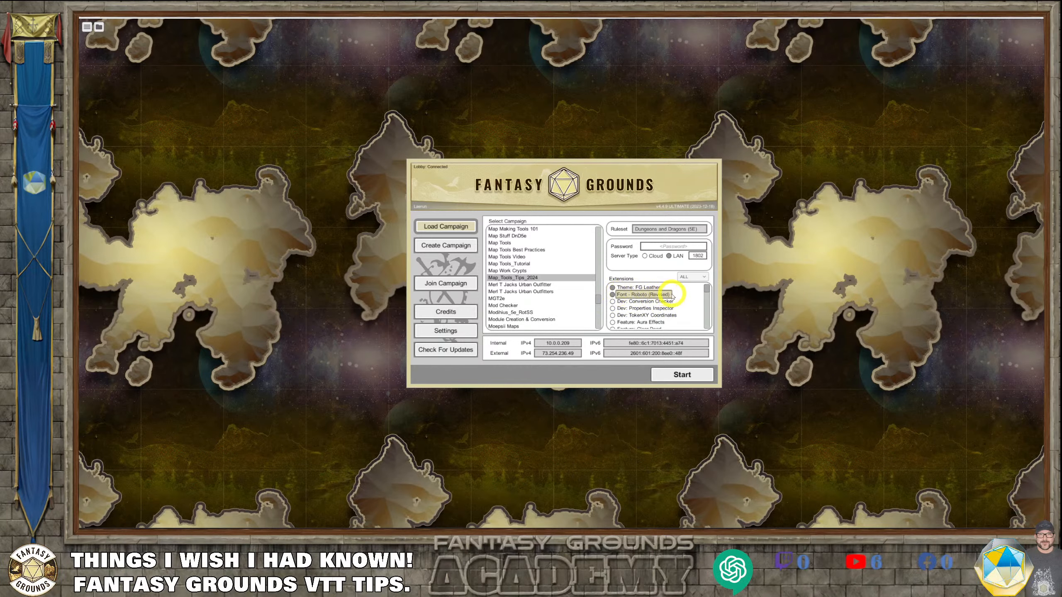
- Examine the extensions near the end of the list, from Coin Flip to Year Of Rogue Dragons decal
{"action": "left_click_drag", "start_coordinate": [706, 290], "coordinate": [706, 320]}
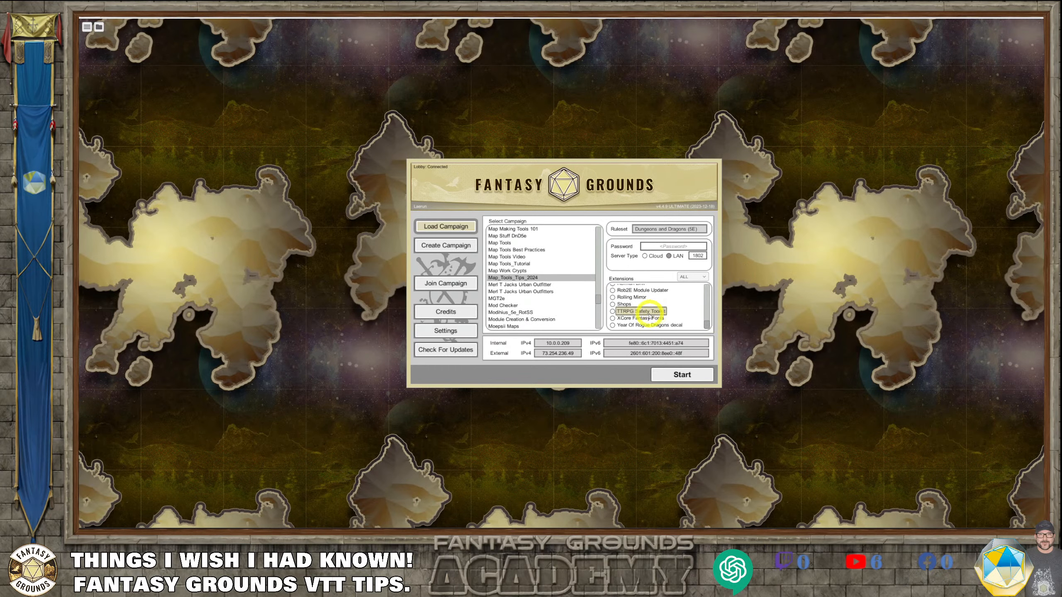
{"action": "scroll", "coordinate": [668, 315], "scroll_direction": "up", "scroll_amount": 8}
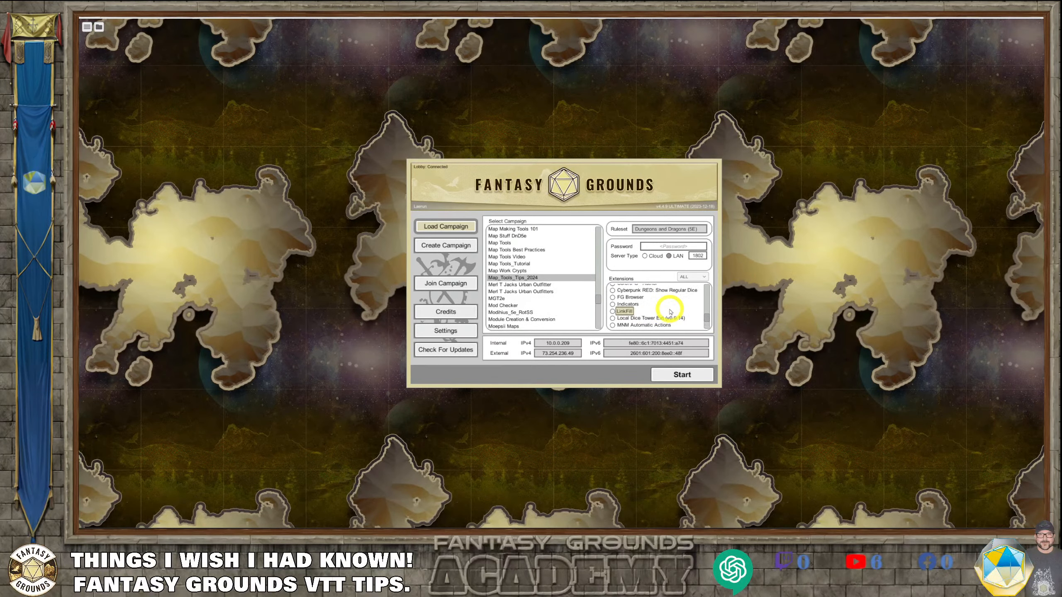
{"action": "scroll", "coordinate": [668, 313], "scroll_direction": "up", "scroll_amount": 4}
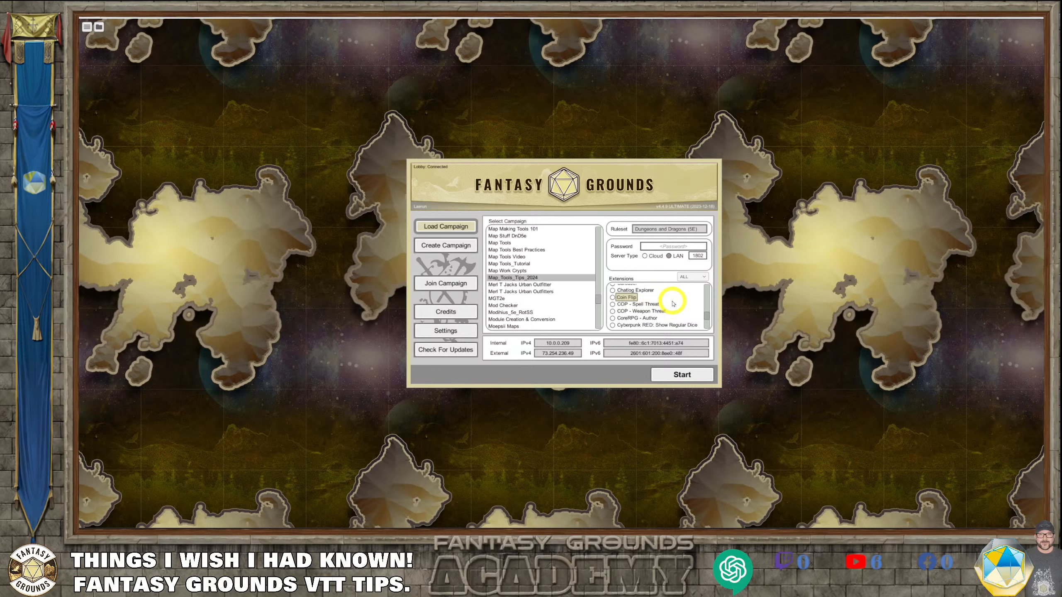
{"action": "scroll", "coordinate": [658, 300], "scroll_direction": "down", "scroll_amount": 10}
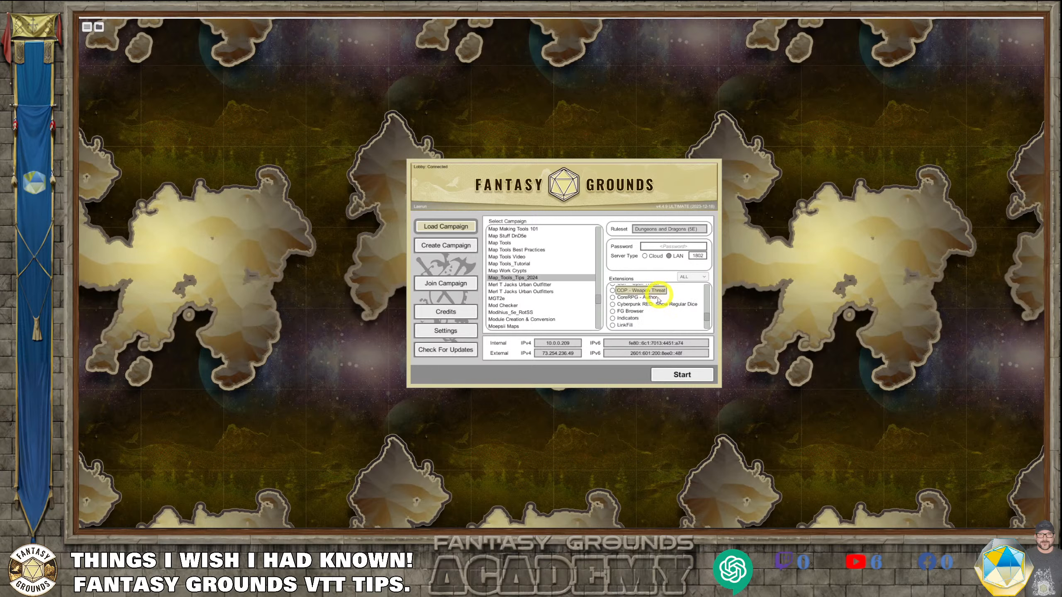
{"action": "scroll", "coordinate": [656, 305], "scroll_direction": "down", "scroll_amount": 3}
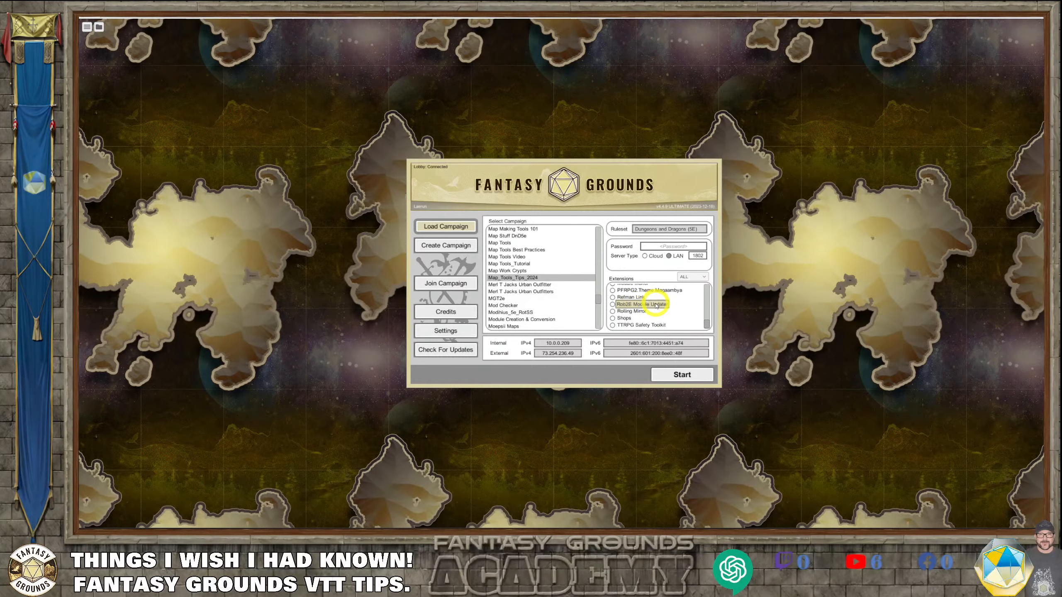
{"action": "scroll", "coordinate": [656, 304], "scroll_direction": "down", "scroll_amount": 2}
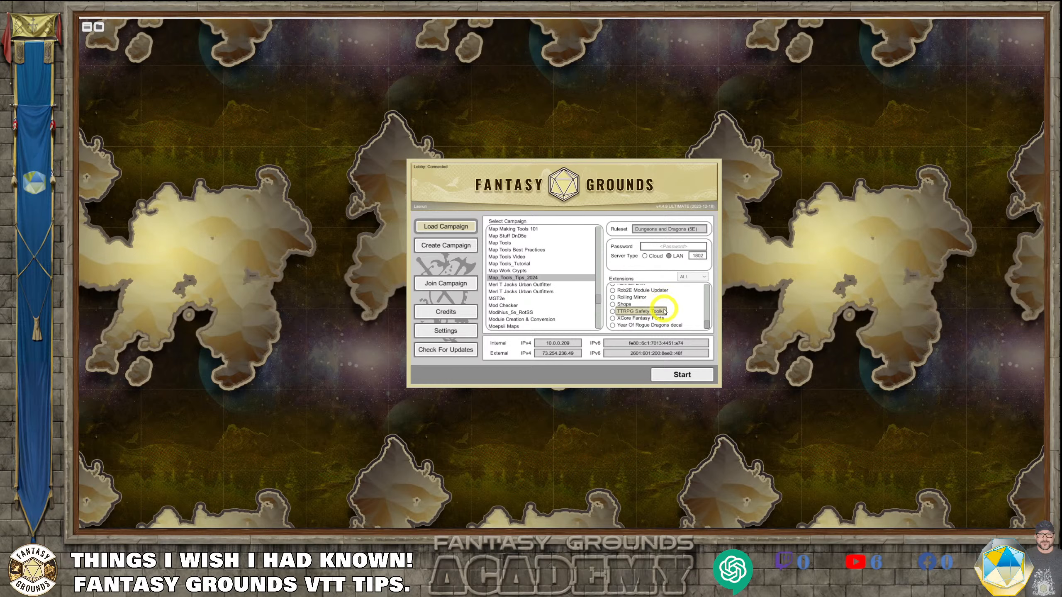
{"action": "scroll", "coordinate": [665, 310], "scroll_direction": "up", "scroll_amount": 5}
{"action": "scroll", "coordinate": [678, 309], "scroll_direction": "up", "scroll_amount": 8}
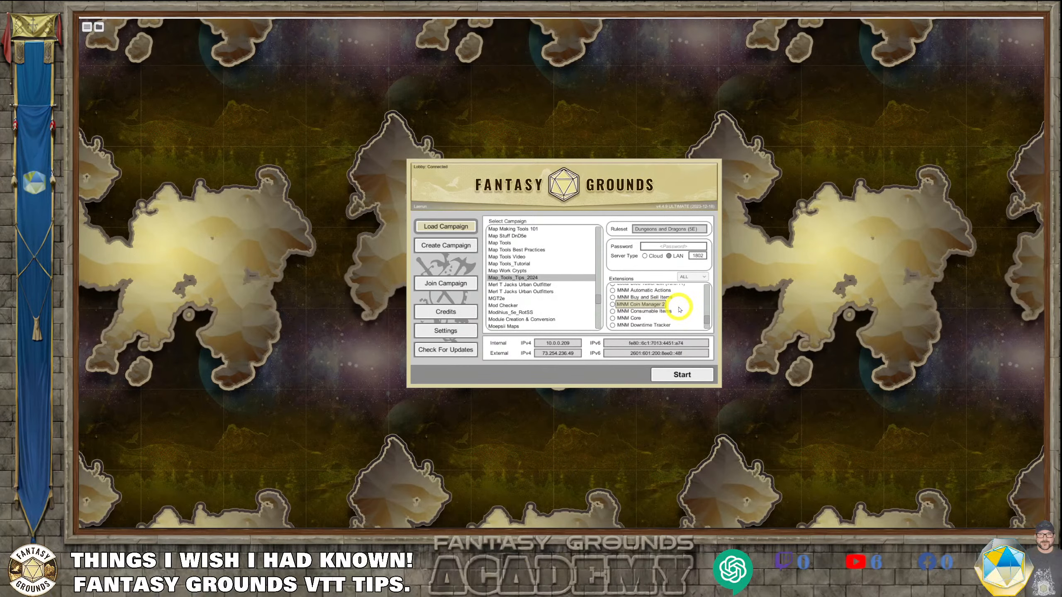
- Look through the 5E, dice tower and MNM extensions down to the end of the extension list
{"action": "scroll", "coordinate": [679, 309], "scroll_direction": "down", "scroll_amount": 3}
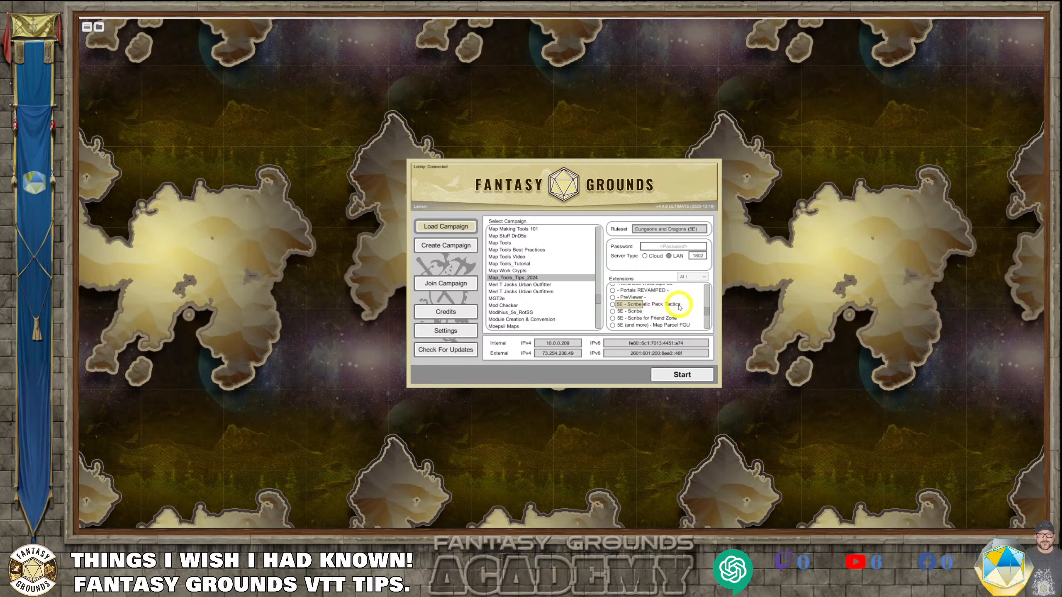
{"action": "scroll", "coordinate": [678, 311], "scroll_direction": "down", "scroll_amount": 5}
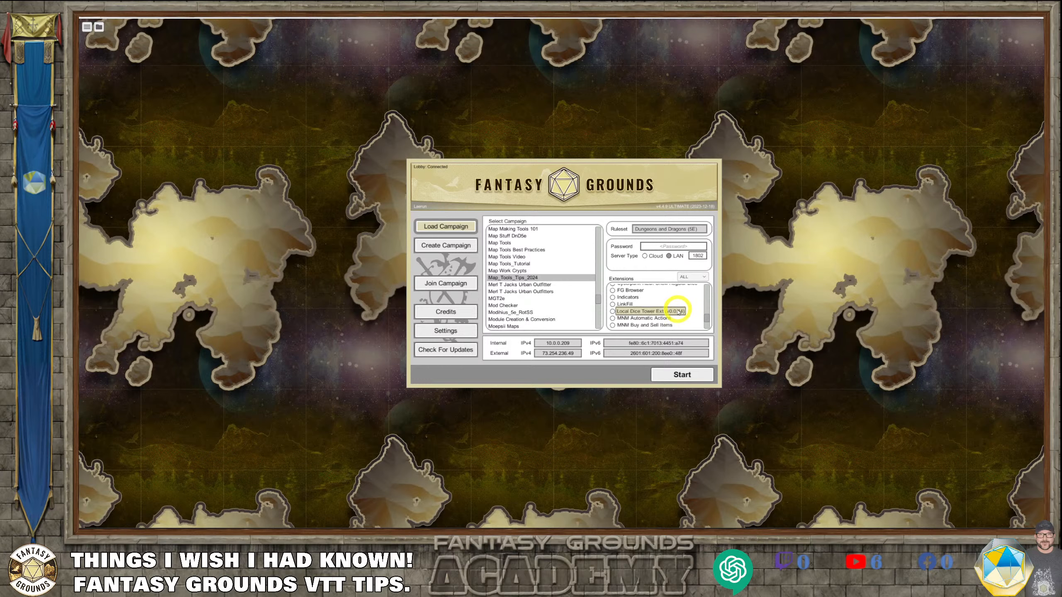
{"action": "scroll", "coordinate": [677, 322], "scroll_direction": "down", "scroll_amount": 5}
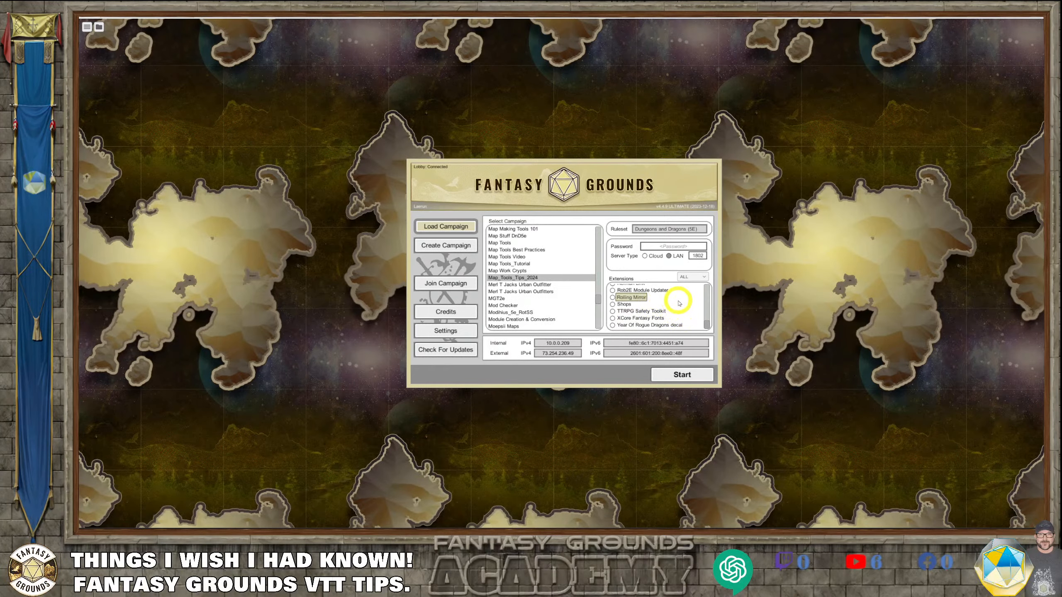
- Review the extensions in reverse order, from the end of the list back to Theme: FG Leather at its start
{"action": "scroll", "coordinate": [639, 306], "scroll_direction": "up", "scroll_amount": 6}
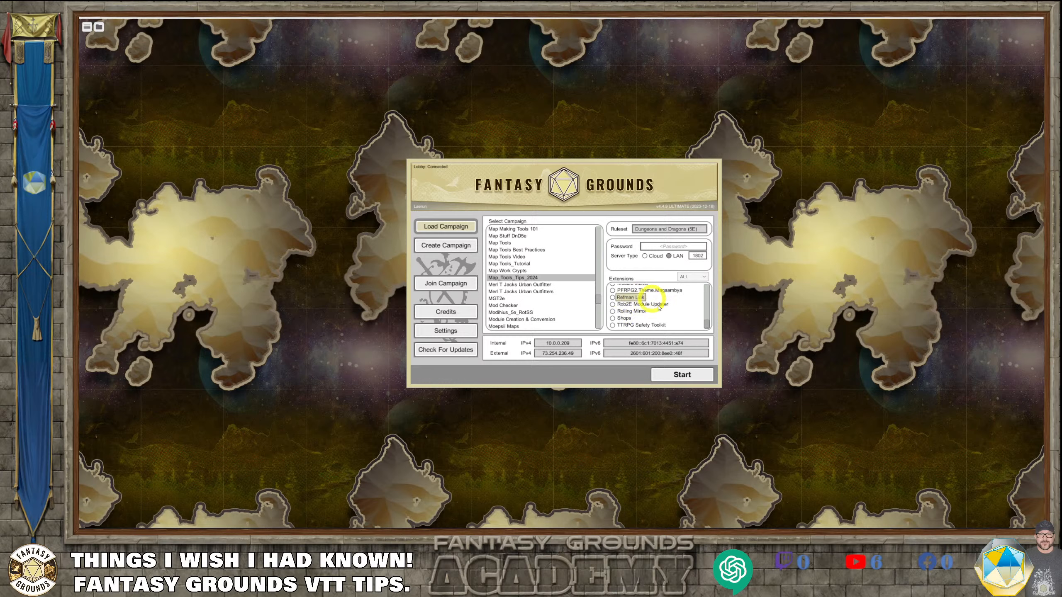
{"action": "scroll", "coordinate": [629, 299], "scroll_direction": "up", "scroll_amount": 5}
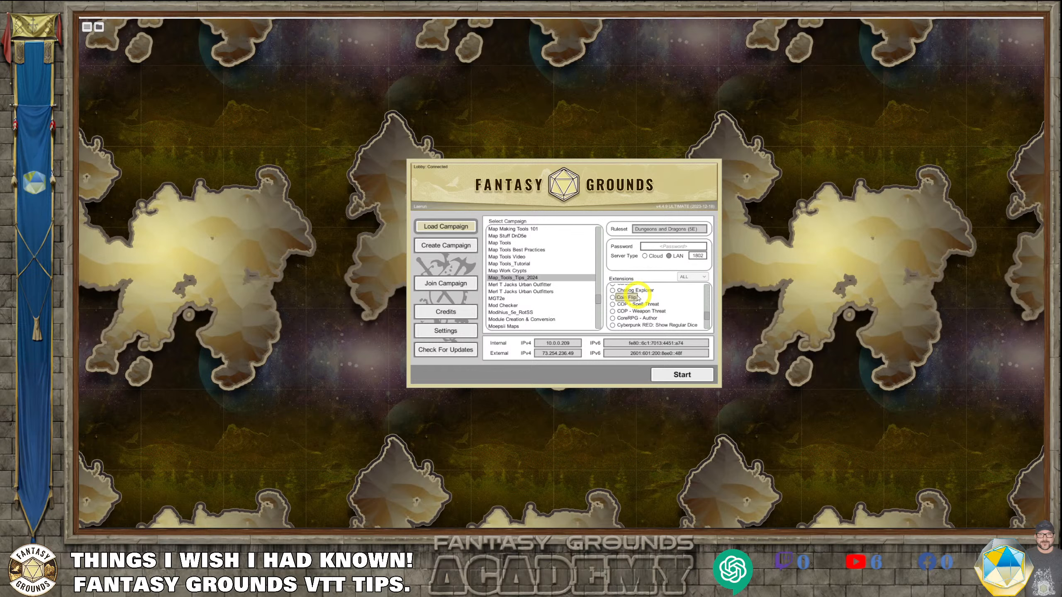
{"action": "scroll", "coordinate": [669, 310], "scroll_direction": "up", "scroll_amount": 3}
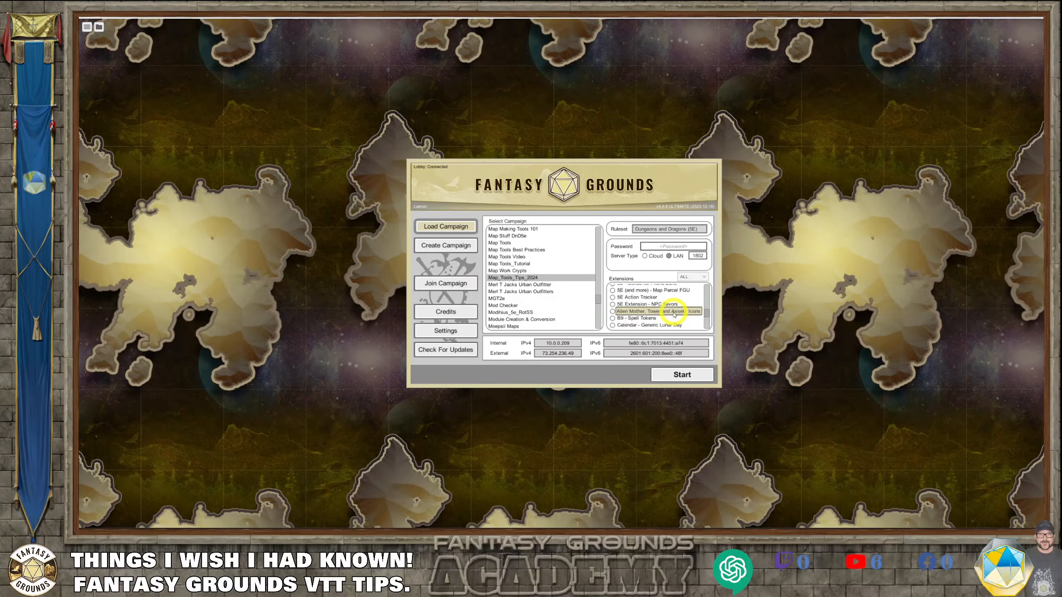
{"action": "scroll", "coordinate": [674, 314], "scroll_direction": "up", "scroll_amount": 5}
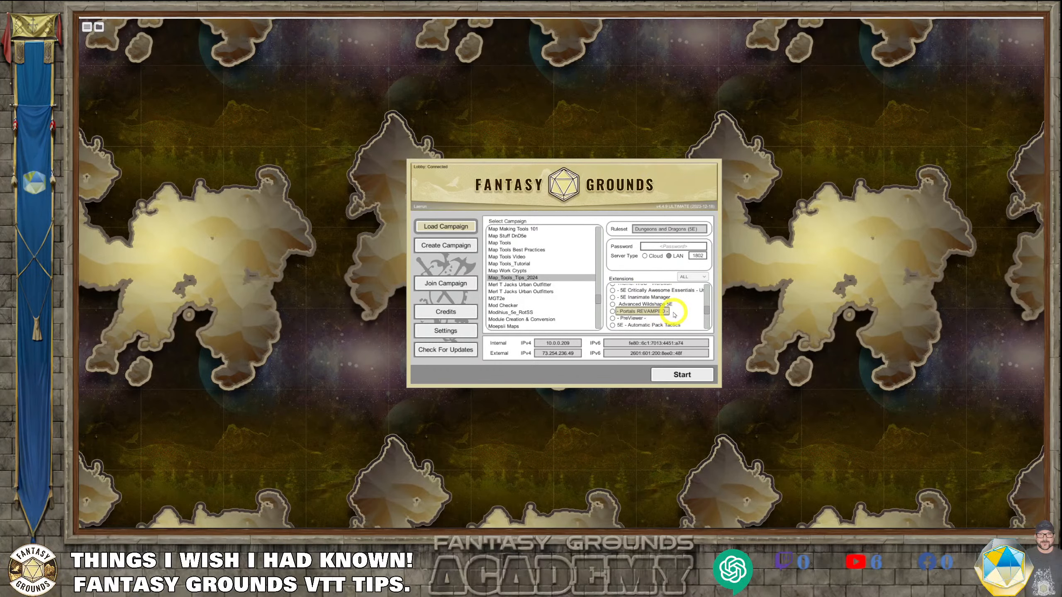
{"action": "scroll", "coordinate": [674, 314], "scroll_direction": "up", "scroll_amount": 5}
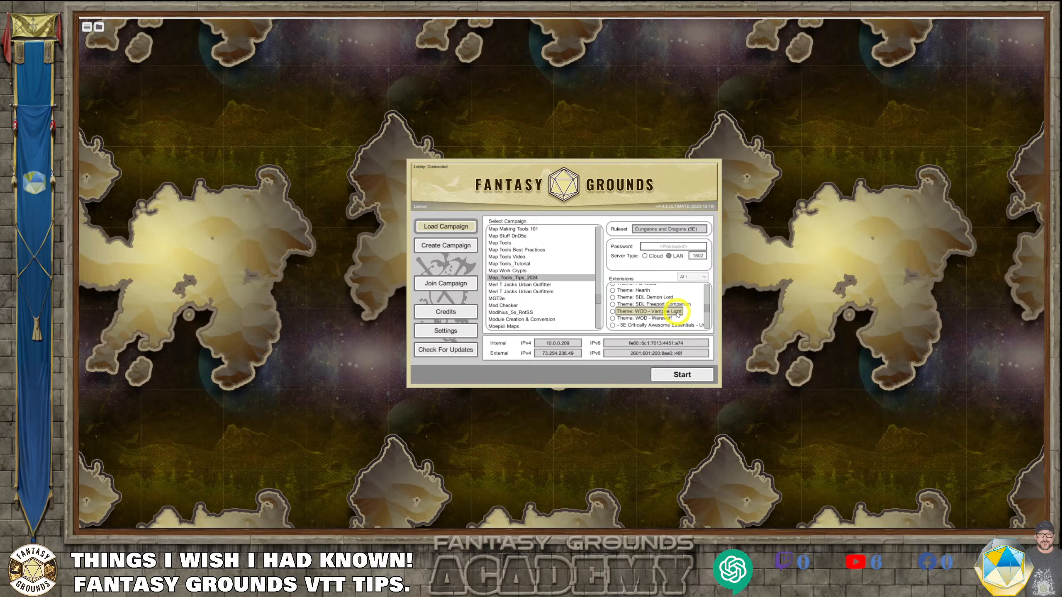
{"action": "scroll", "coordinate": [678, 315], "scroll_direction": "up", "scroll_amount": 4}
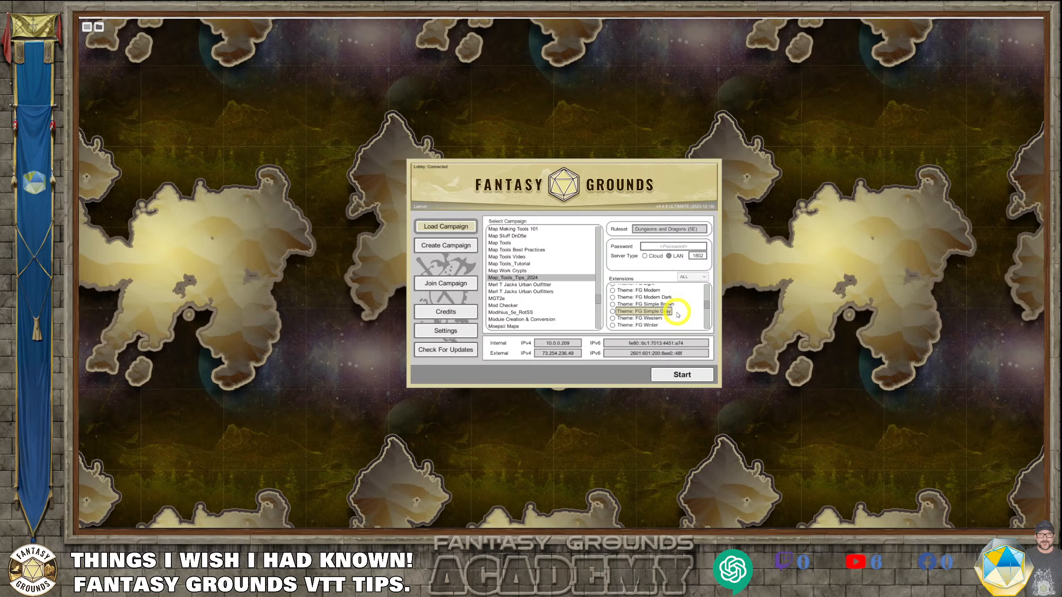
{"action": "scroll", "coordinate": [677, 315], "scroll_direction": "up", "scroll_amount": 4}
{"action": "scroll", "coordinate": [678, 315], "scroll_direction": "up", "scroll_amount": 2}
{"action": "scroll", "coordinate": [677, 315], "scroll_direction": "up", "scroll_amount": 4}
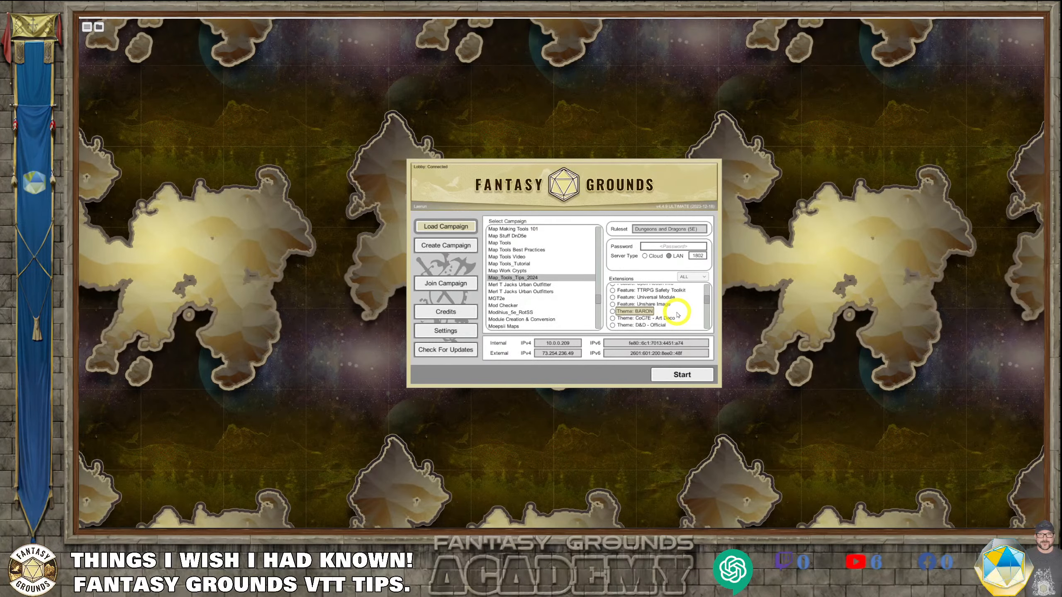
{"action": "scroll", "coordinate": [677, 314], "scroll_direction": "up", "scroll_amount": 3}
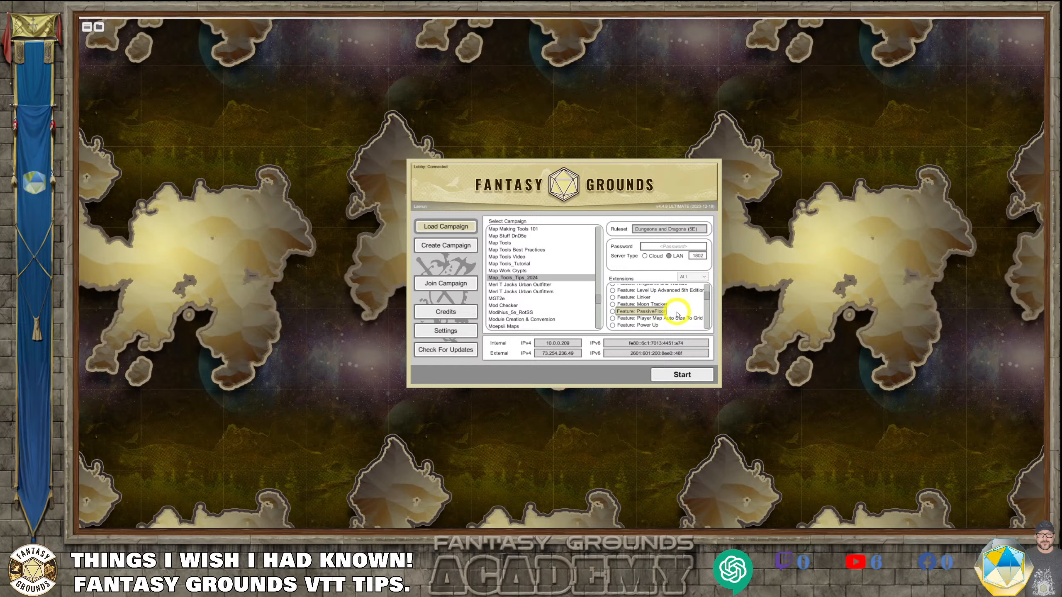
{"action": "scroll", "coordinate": [677, 314], "scroll_direction": "up", "scroll_amount": 1}
{"action": "scroll", "coordinate": [681, 316], "scroll_direction": "up", "scroll_amount": 3}
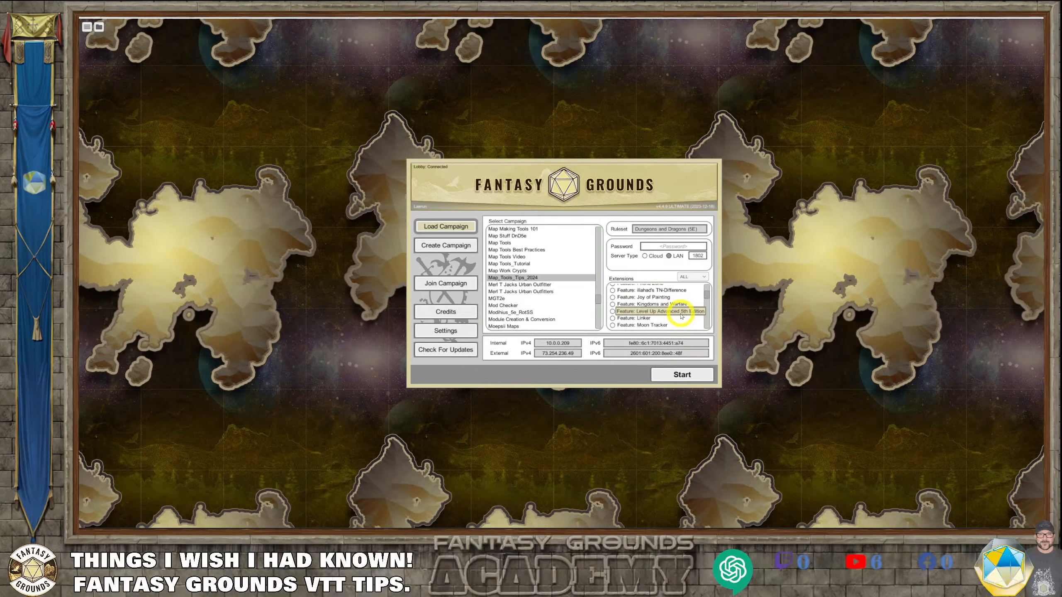
{"action": "scroll", "coordinate": [681, 316], "scroll_direction": "up", "scroll_amount": 7}
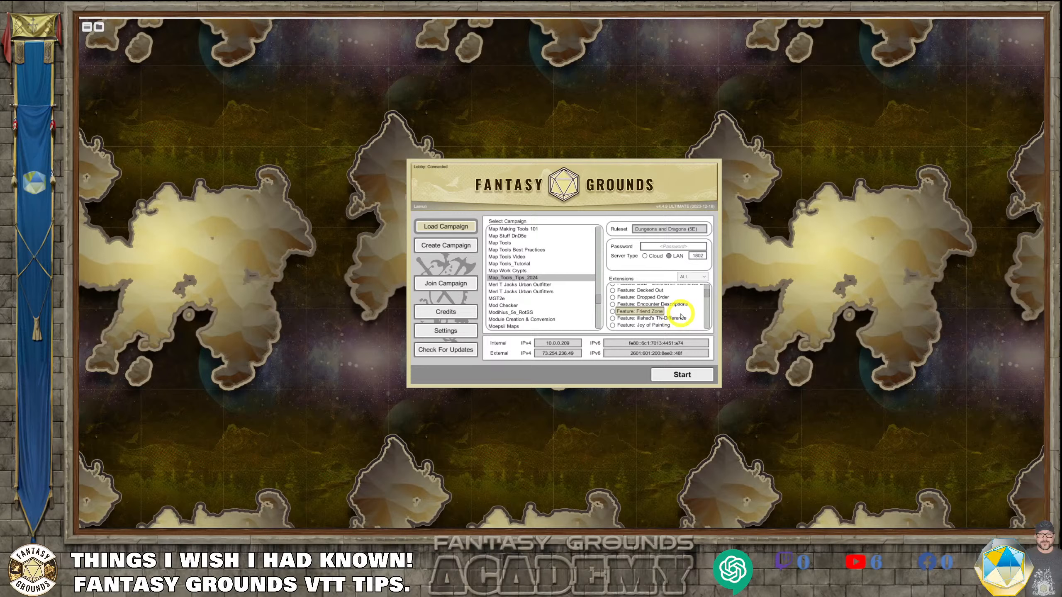
{"action": "scroll", "coordinate": [680, 316], "scroll_direction": "up", "scroll_amount": 7}
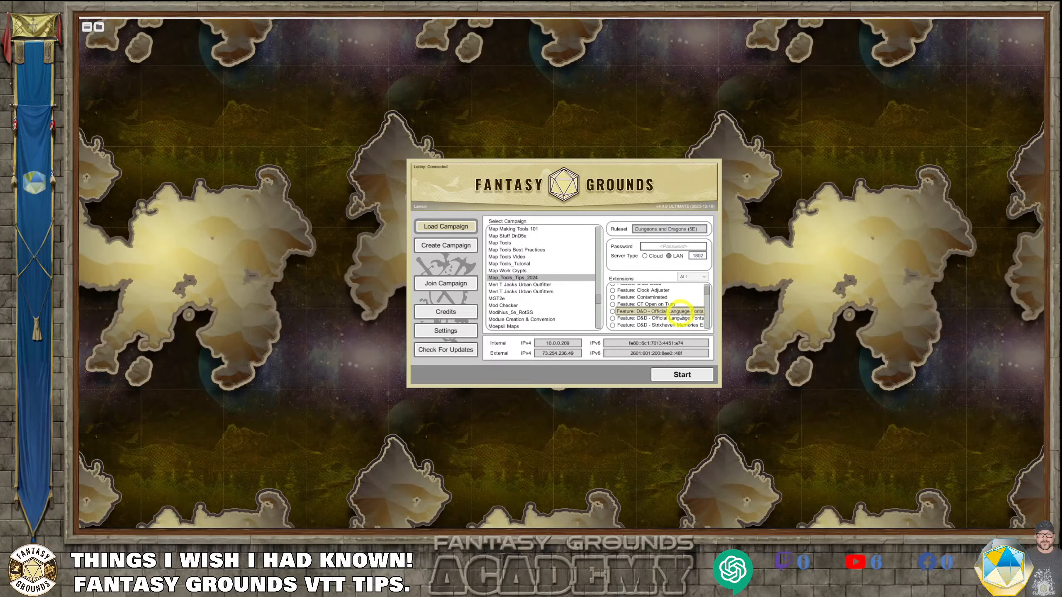
{"action": "scroll", "coordinate": [680, 316], "scroll_direction": "up", "scroll_amount": 1}
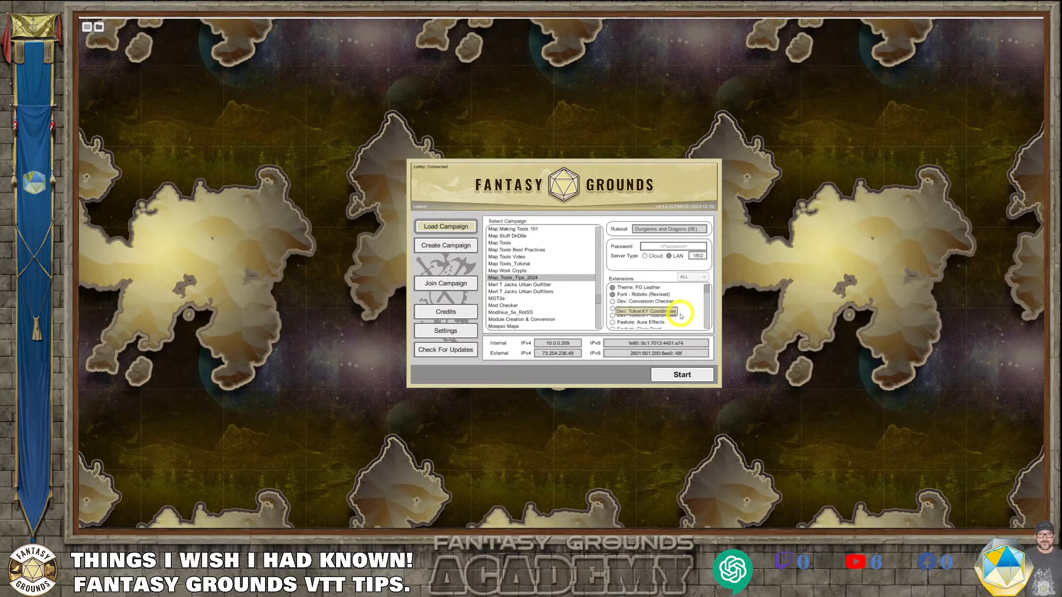
- Go through the full extension list again, from the Feature and Theme entries to Year Of Rogue Dragons decal
{"action": "scroll", "coordinate": [681, 316], "scroll_direction": "down", "scroll_amount": 10}
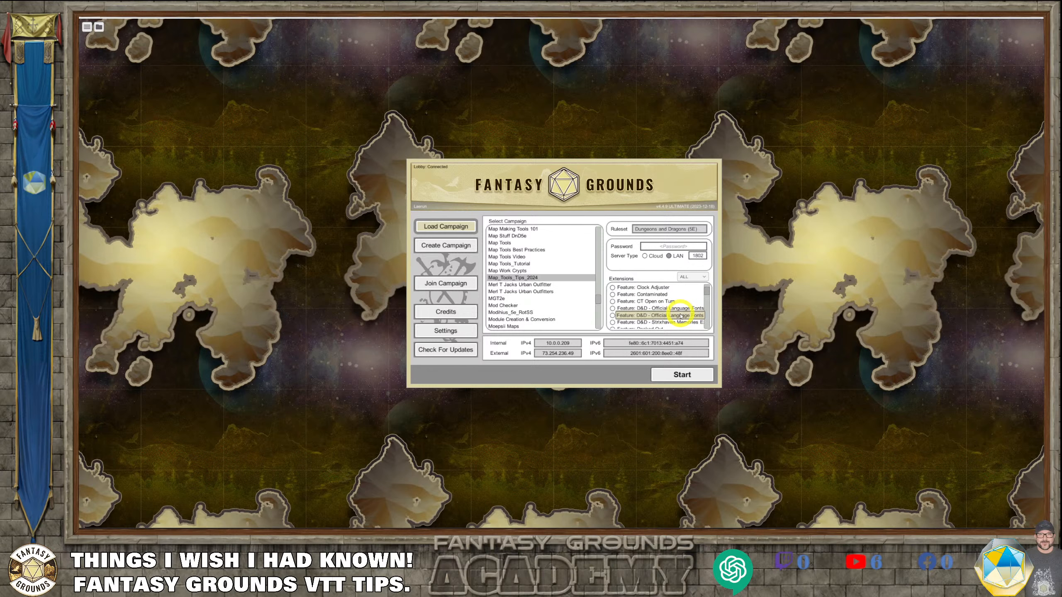
{"action": "scroll", "coordinate": [681, 316], "scroll_direction": "down", "scroll_amount": 6}
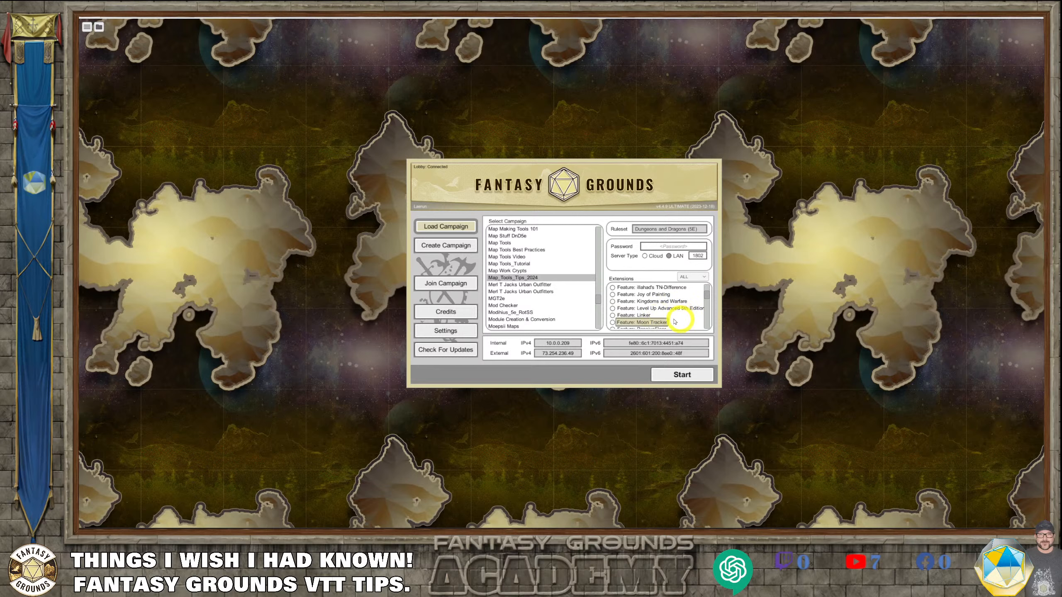
{"action": "scroll", "coordinate": [661, 318], "scroll_direction": "down", "scroll_amount": 2}
{"action": "scroll", "coordinate": [668, 314], "scroll_direction": "down", "scroll_amount": 10}
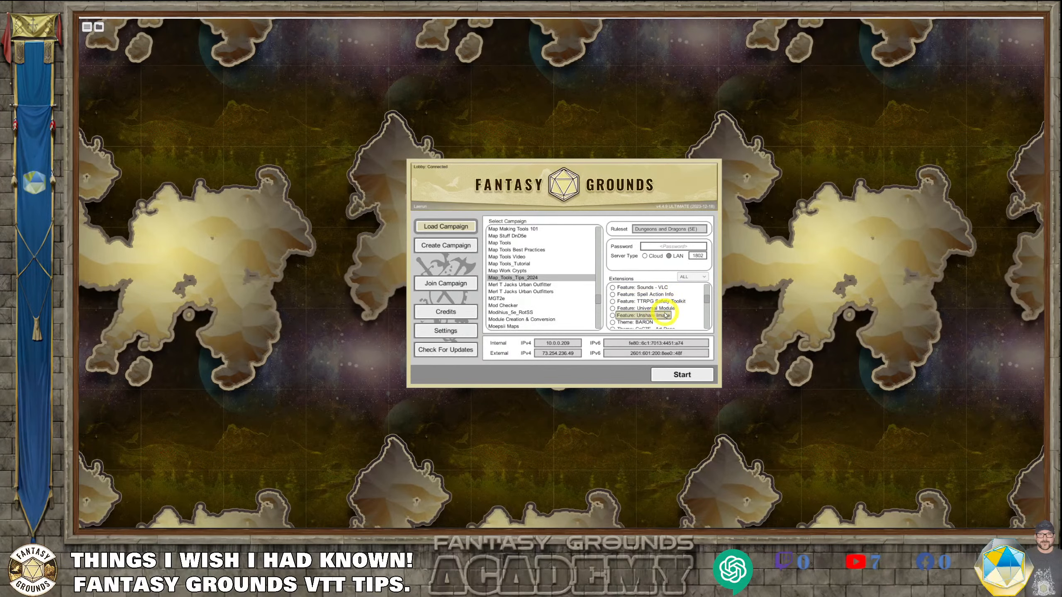
{"action": "scroll", "coordinate": [665, 316], "scroll_direction": "down", "scroll_amount": 2}
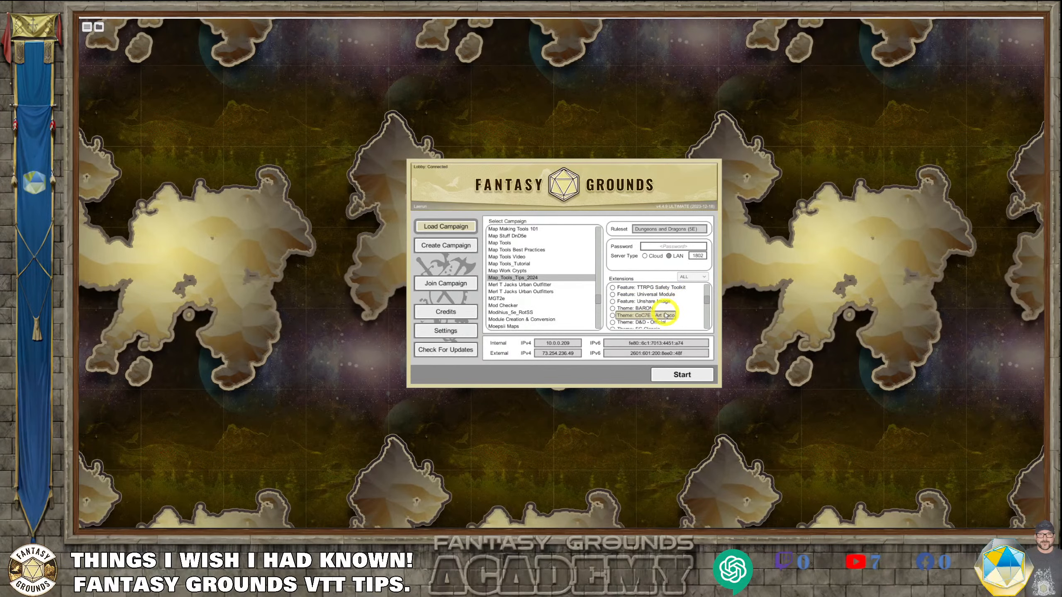
{"action": "scroll", "coordinate": [669, 315], "scroll_direction": "down", "scroll_amount": 6}
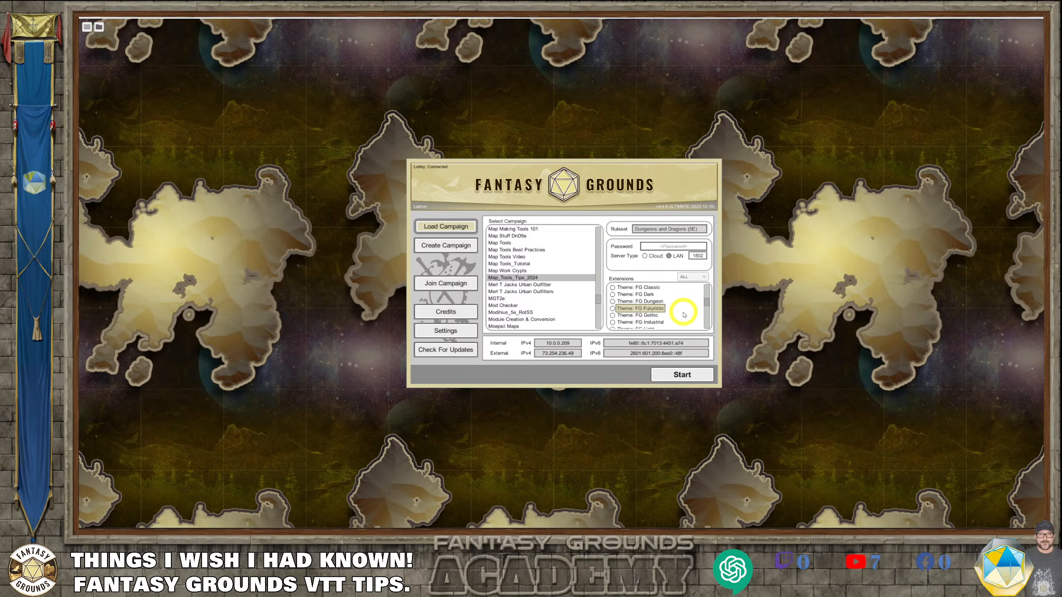
{"action": "scroll", "coordinate": [684, 315], "scroll_direction": "down", "scroll_amount": 10}
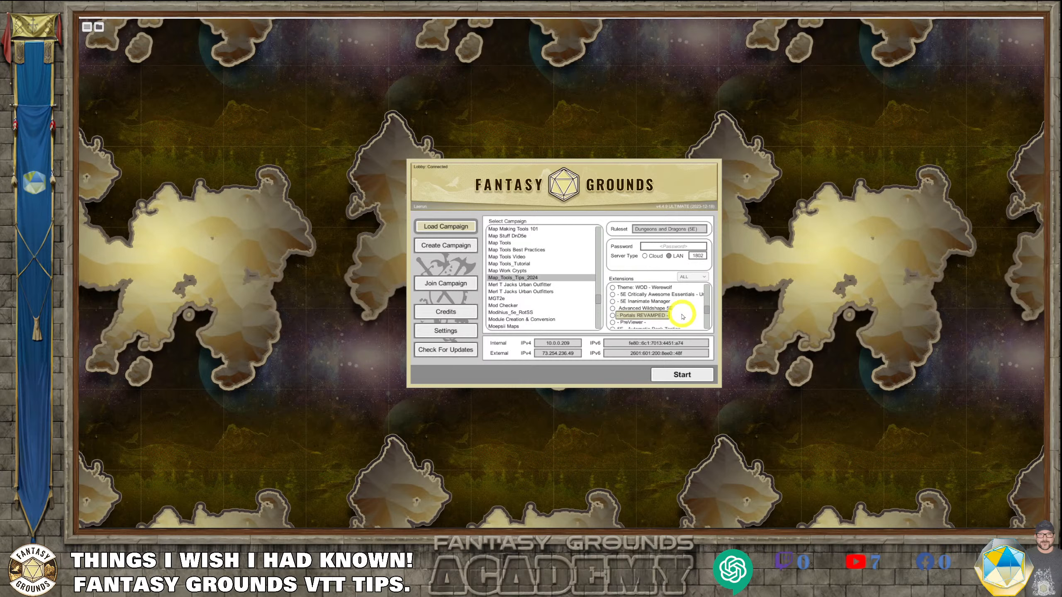
{"action": "scroll", "coordinate": [682, 317], "scroll_direction": "down", "scroll_amount": 6}
{"action": "scroll", "coordinate": [683, 316], "scroll_direction": "down", "scroll_amount": 8}
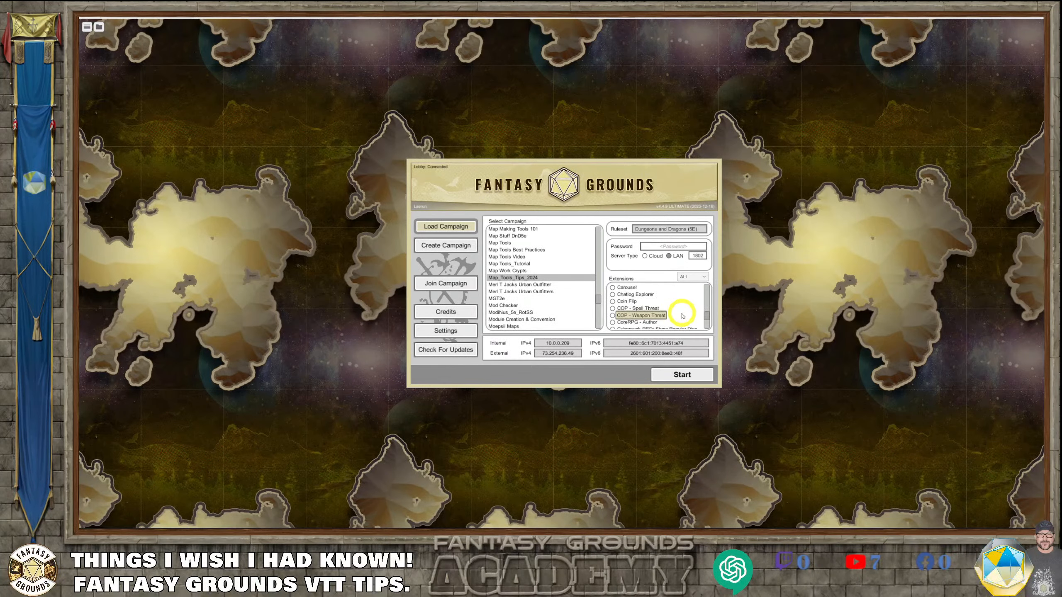
{"action": "scroll", "coordinate": [683, 316], "scroll_direction": "down", "scroll_amount": 4}
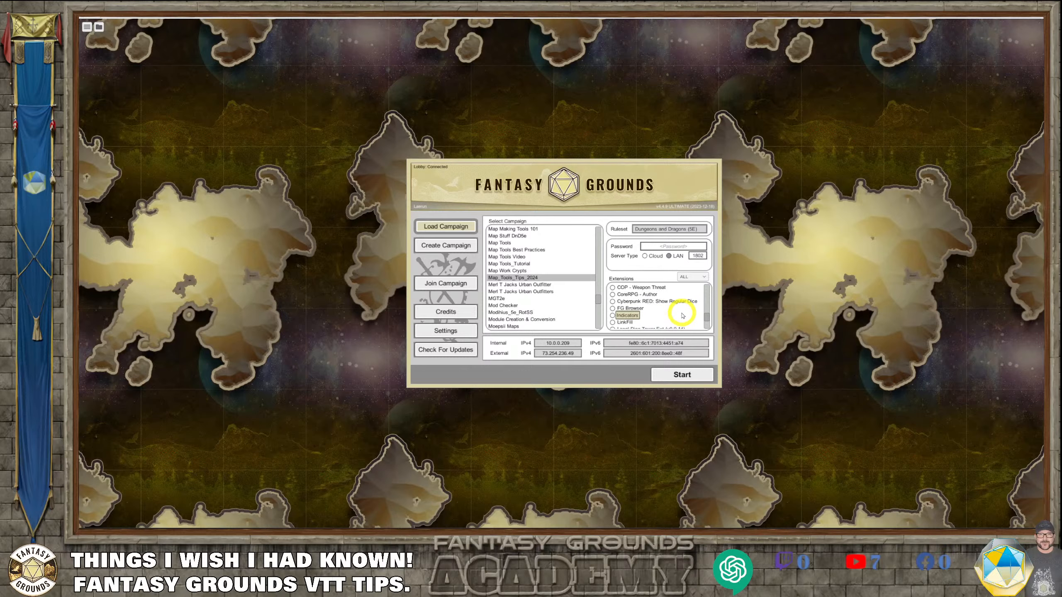
{"action": "scroll", "coordinate": [682, 316], "scroll_direction": "down", "scroll_amount": 1}
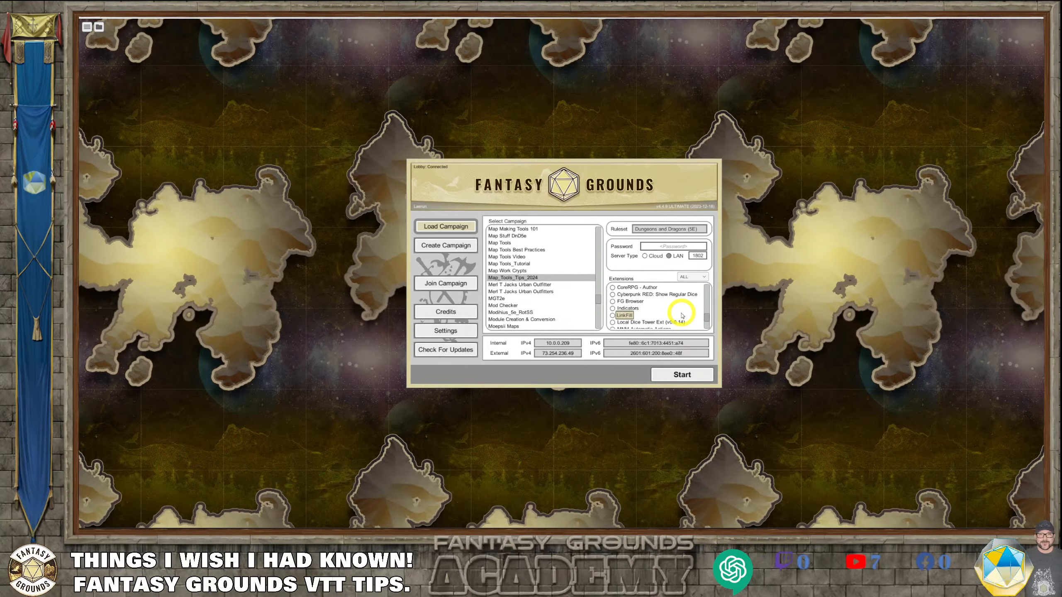
{"action": "scroll", "coordinate": [678, 315], "scroll_direction": "down", "scroll_amount": 6}
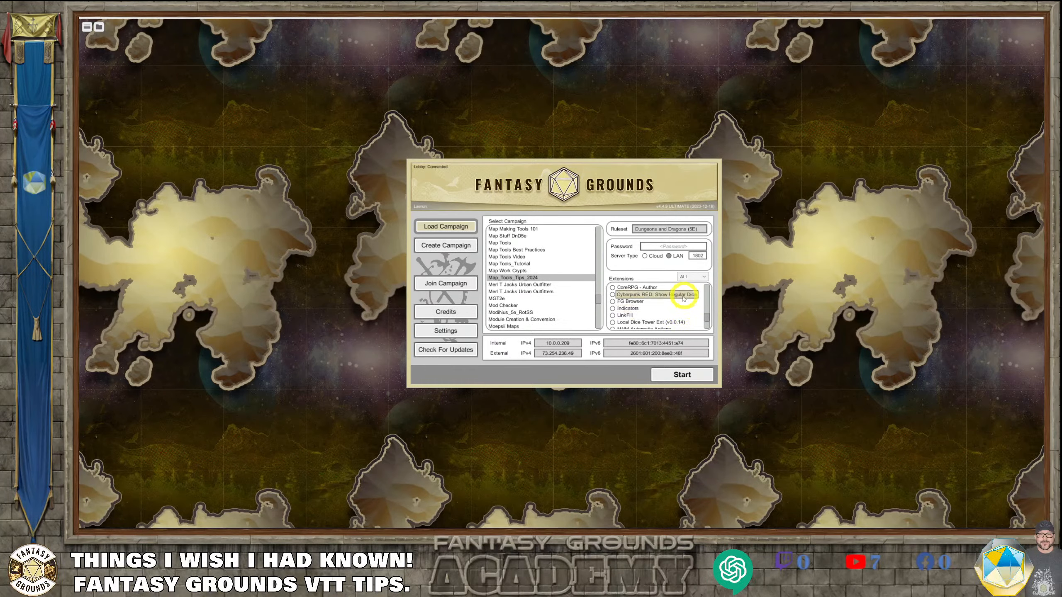
{"action": "scroll", "coordinate": [664, 310], "scroll_direction": "down", "scroll_amount": 10}
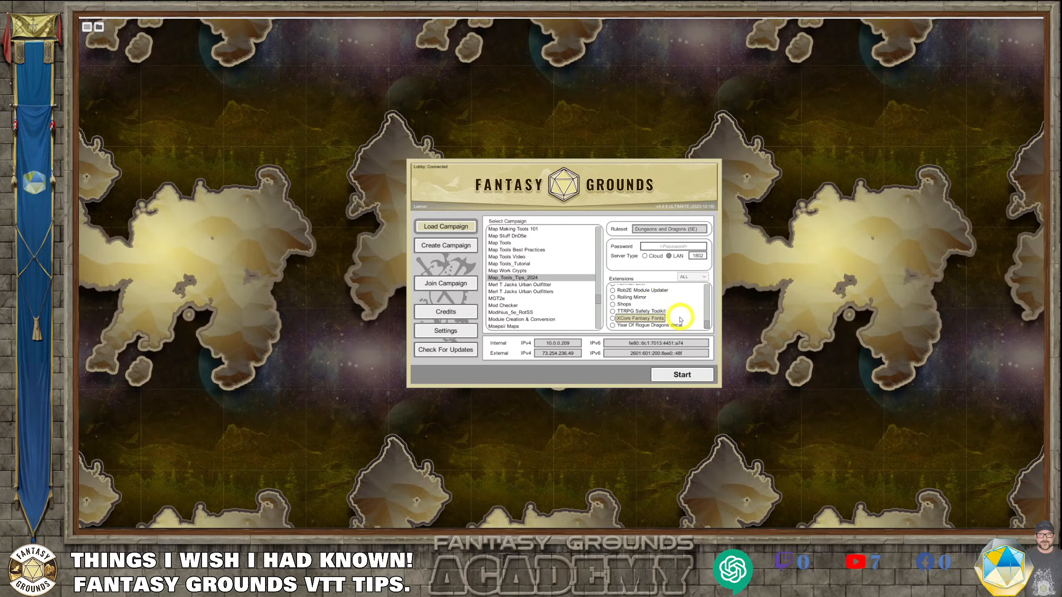
- Look back over the extensions from TTRPG Safety Toolkit to the 5E Inanimate Manager entry
{"action": "scroll", "coordinate": [678, 317], "scroll_direction": "up", "scroll_amount": 2}
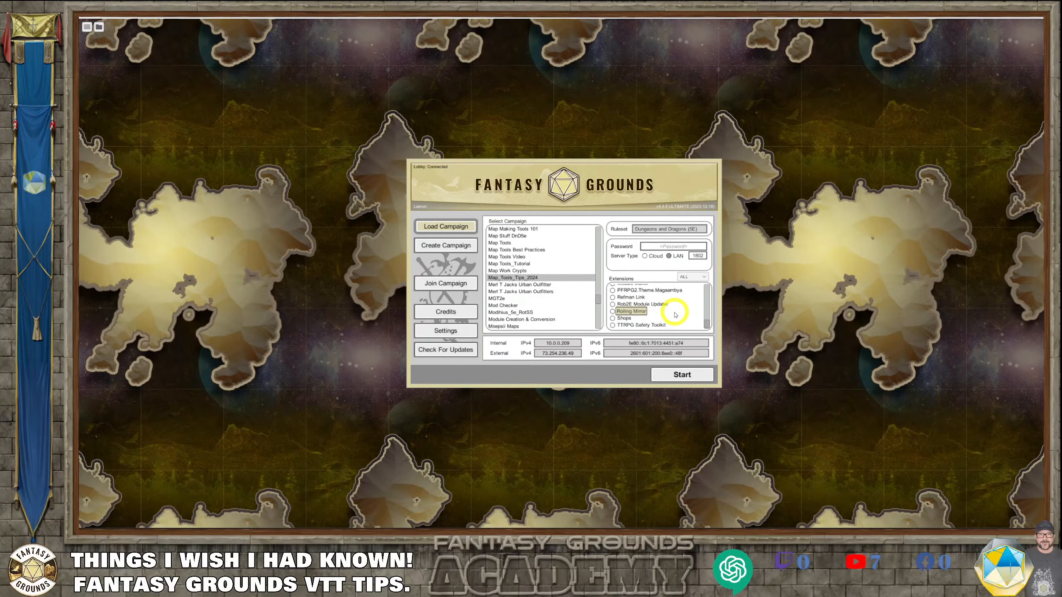
{"action": "scroll", "coordinate": [675, 313], "scroll_direction": "up", "scroll_amount": 5}
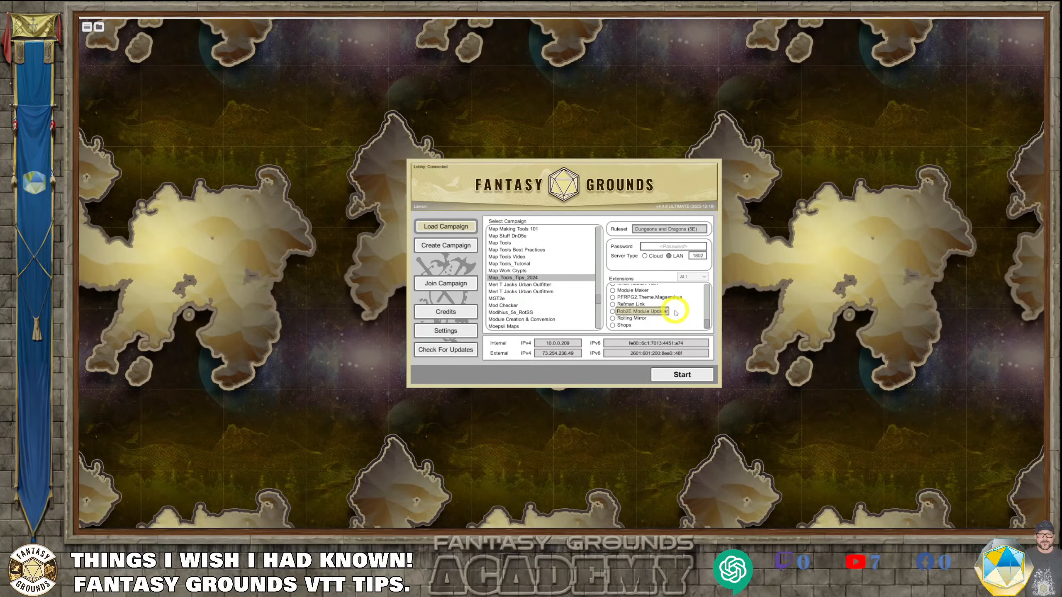
{"action": "scroll", "coordinate": [677, 313], "scroll_direction": "down", "scroll_amount": 2}
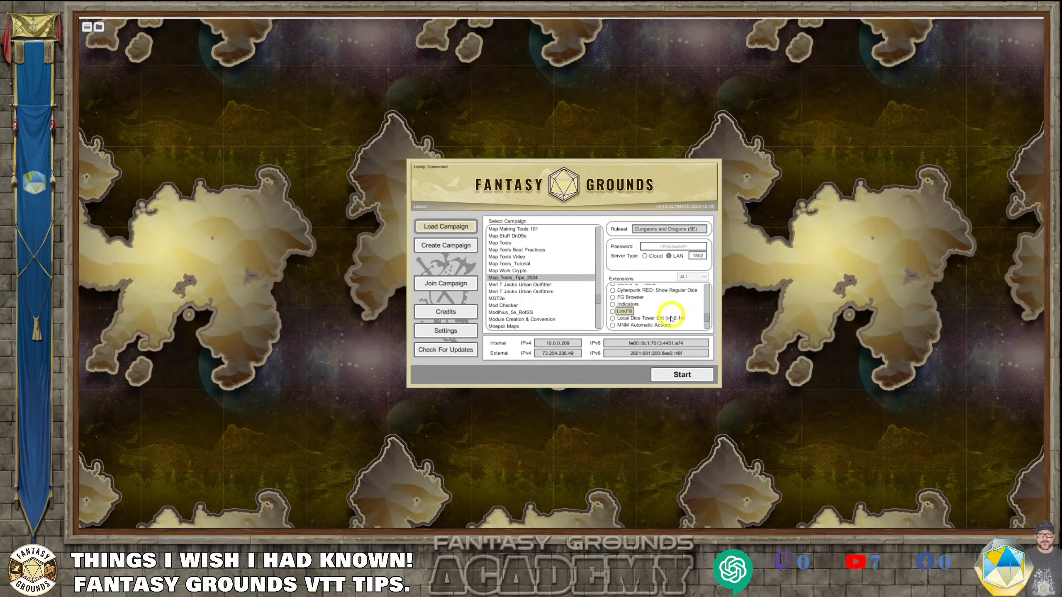
{"action": "scroll", "coordinate": [679, 316], "scroll_direction": "up", "scroll_amount": 10}
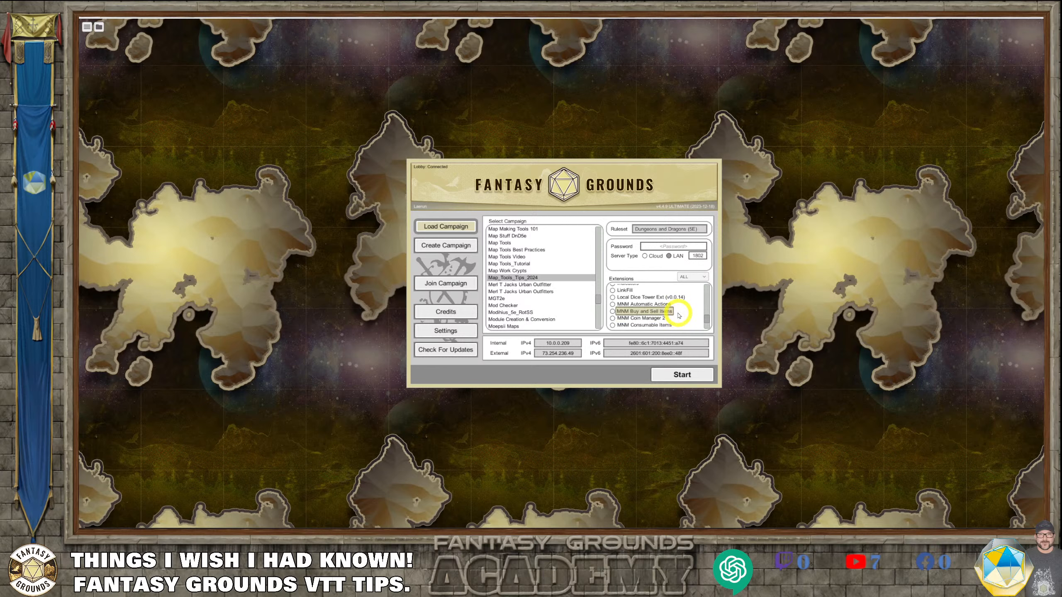
{"action": "scroll", "coordinate": [678, 316], "scroll_direction": "up", "scroll_amount": 10}
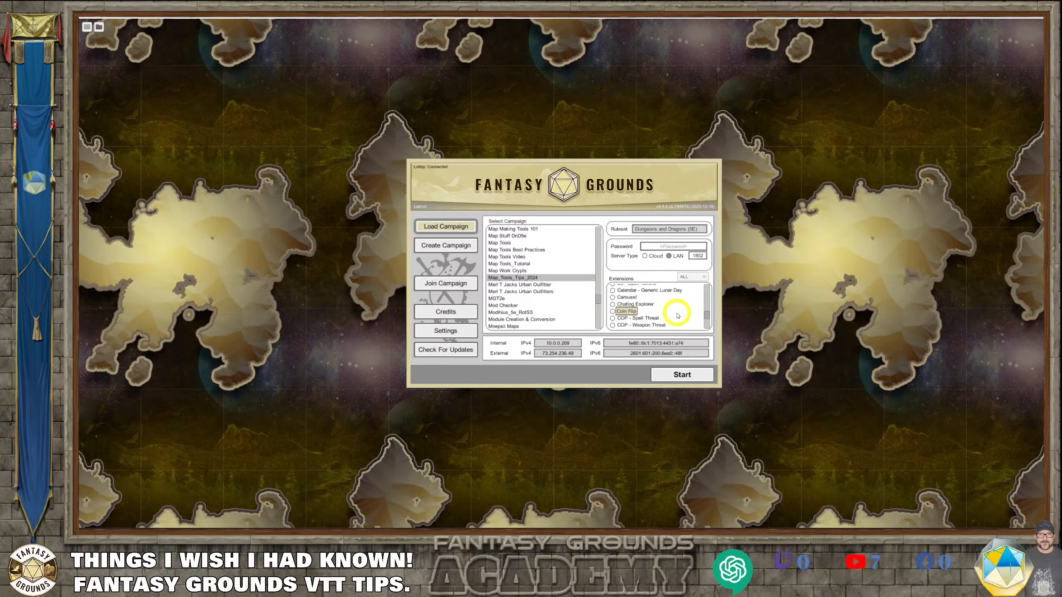
{"action": "scroll", "coordinate": [677, 316], "scroll_direction": "up", "scroll_amount": 3}
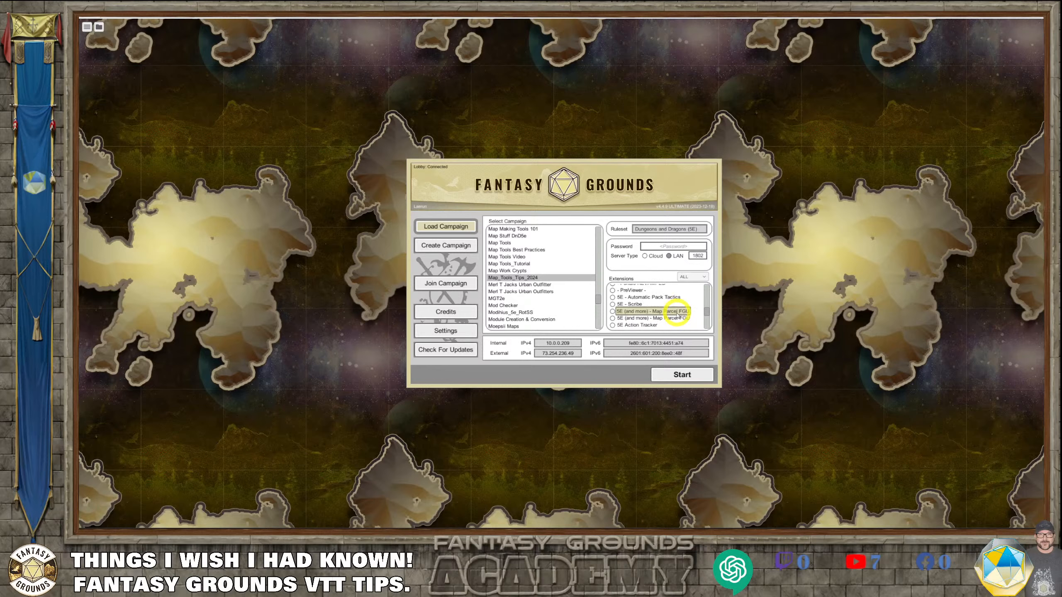
{"action": "scroll", "coordinate": [677, 315], "scroll_direction": "up", "scroll_amount": 2}
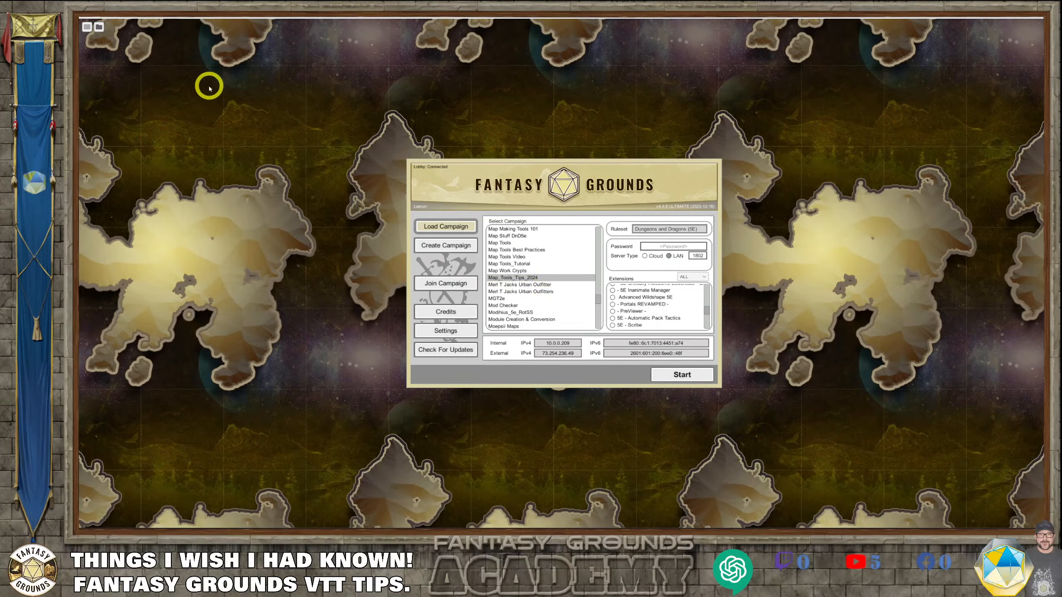
- Open the Fantasy Grounds data folder and go into its campaigns folder
{"action": "left_click", "coordinate": [99, 28]}
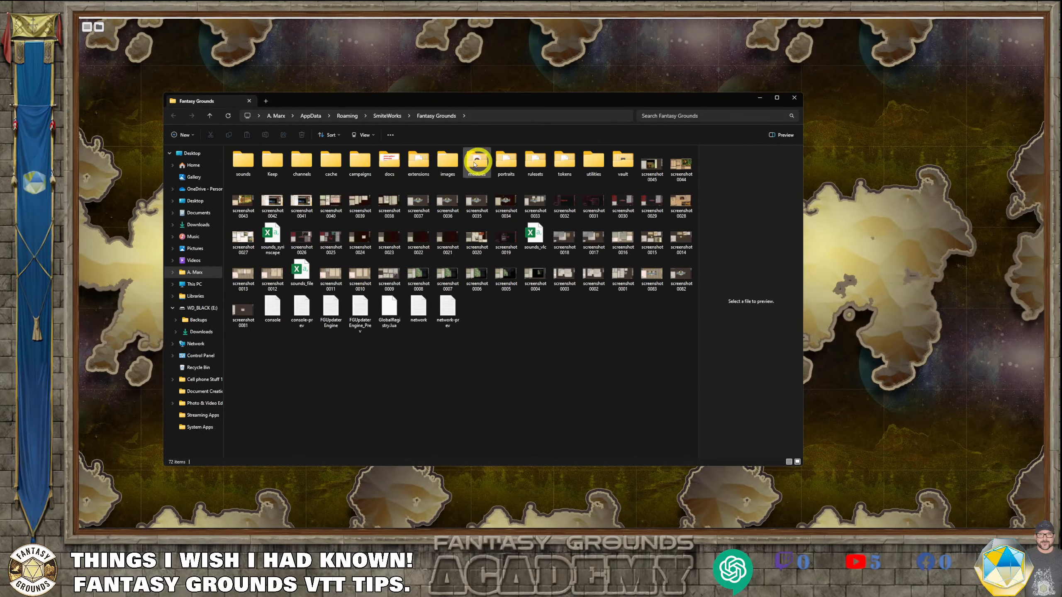
{"action": "double_click", "coordinate": [362, 167]}
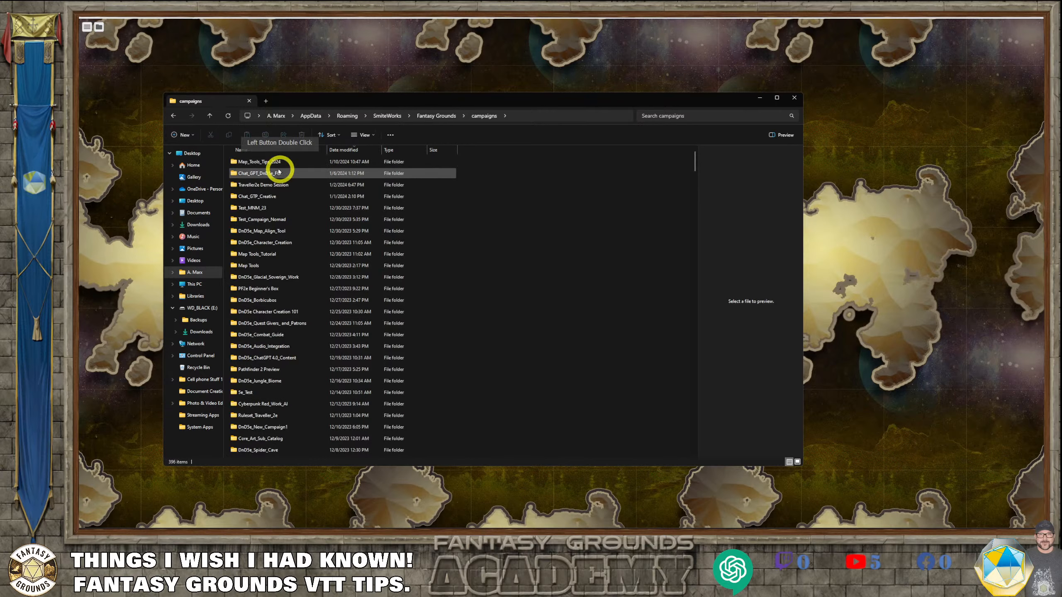
- Single out the Map_Tools_Tips_2024 and Map Tools_Tutorial campaign folders, then return to the Fantasy Grounds data folder and select campaigns
{"action": "left_click", "coordinate": [268, 166]}
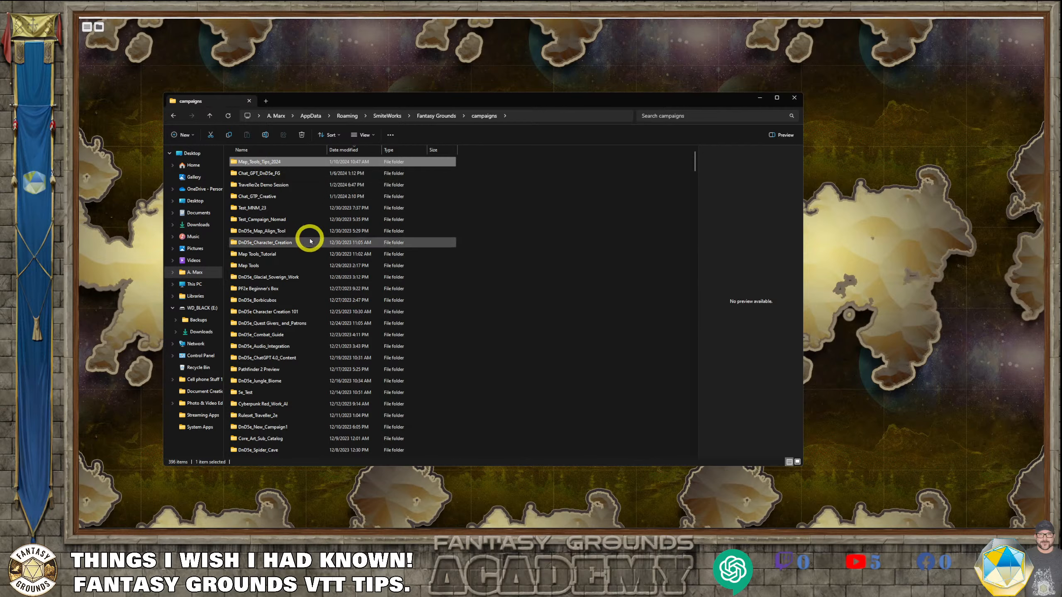
{"action": "left_click", "coordinate": [267, 254]}
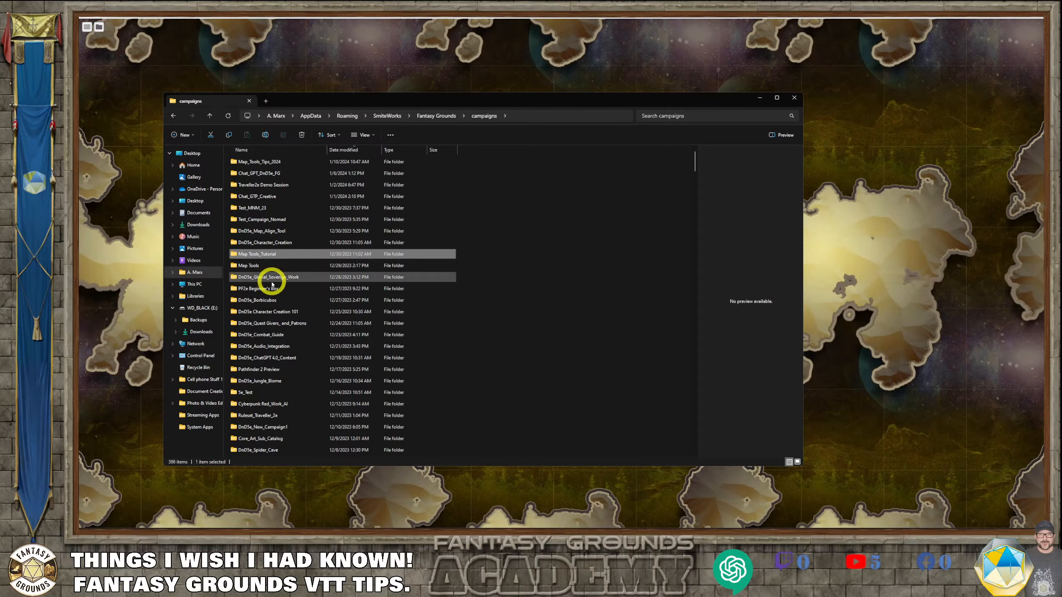
{"action": "left_click", "coordinate": [173, 116]}
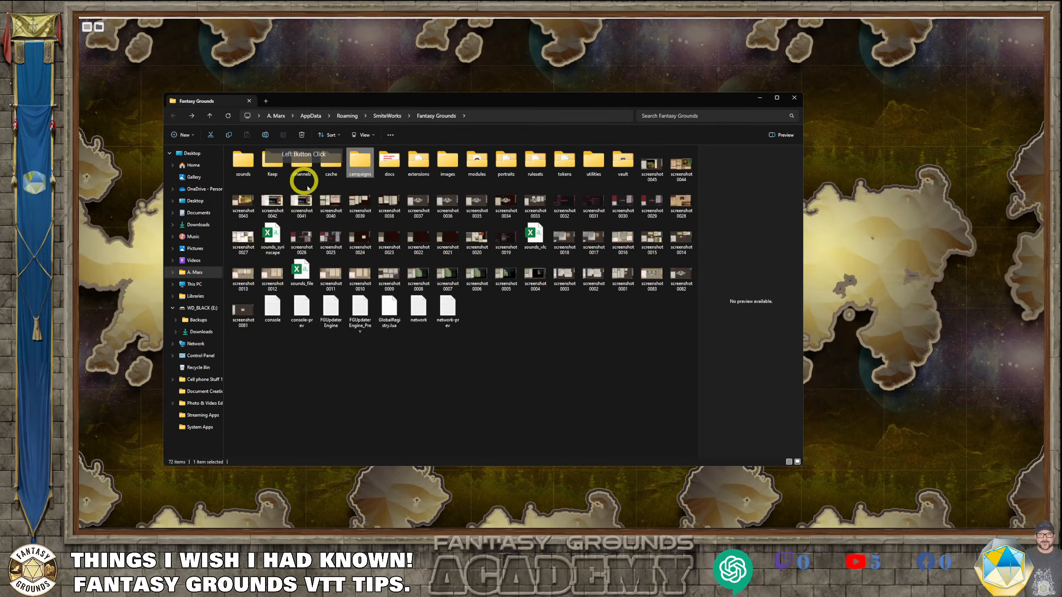
{"action": "left_click", "coordinate": [370, 160]}
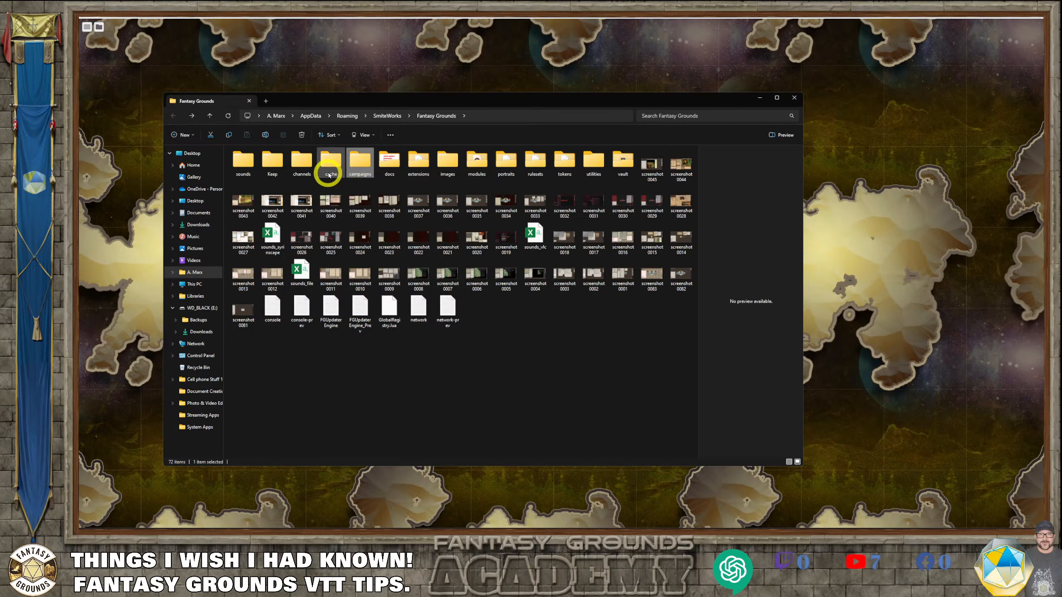
- Look into the campaigns folder once more, return to the Fantasy Grounds data folder and minimize the file window
{"action": "double_click", "coordinate": [357, 162]}
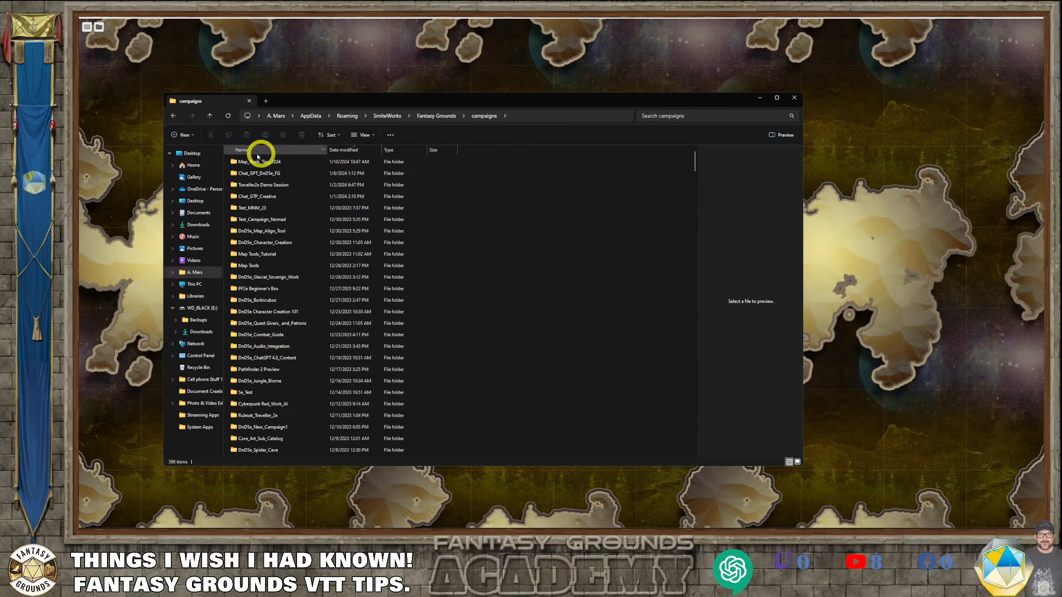
{"action": "left_click", "coordinate": [174, 116]}
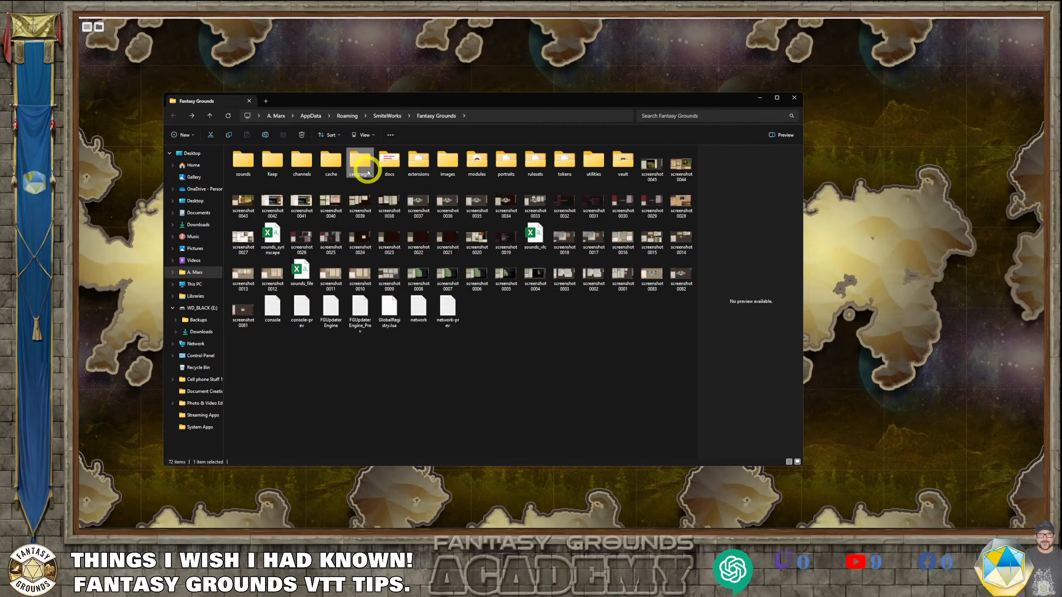
{"action": "mouse_move", "coordinate": [367, 173]}
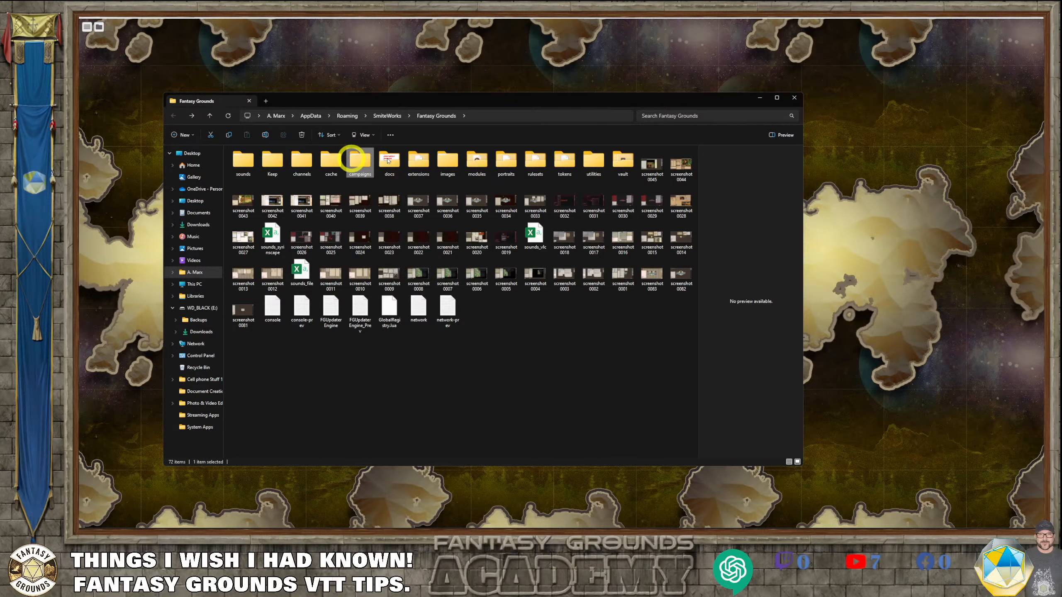
{"action": "left_click", "coordinate": [760, 98]}
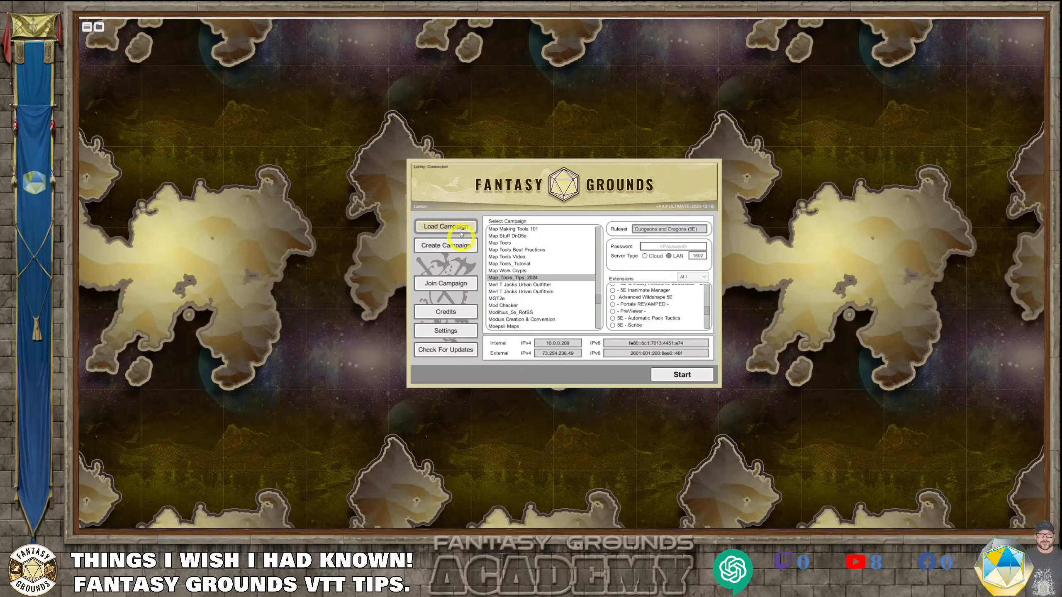
- Go back to the start of the extension list and start the Map_Tools_Tips_2024 campaign
{"action": "scroll", "coordinate": [660, 301], "scroll_direction": "up", "scroll_amount": 5}
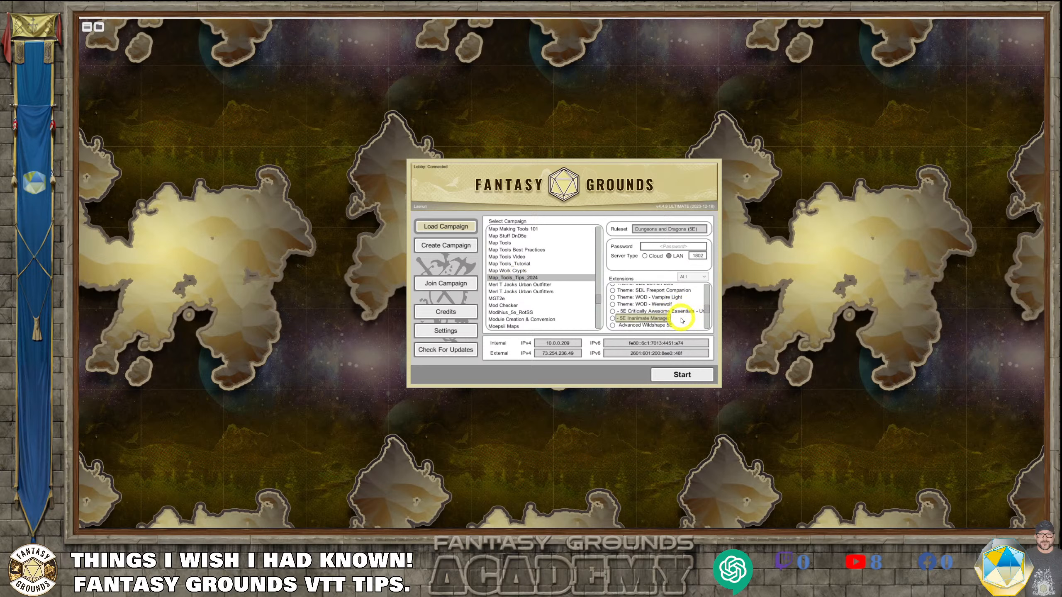
{"action": "scroll", "coordinate": [688, 309], "scroll_direction": "up", "scroll_amount": 5}
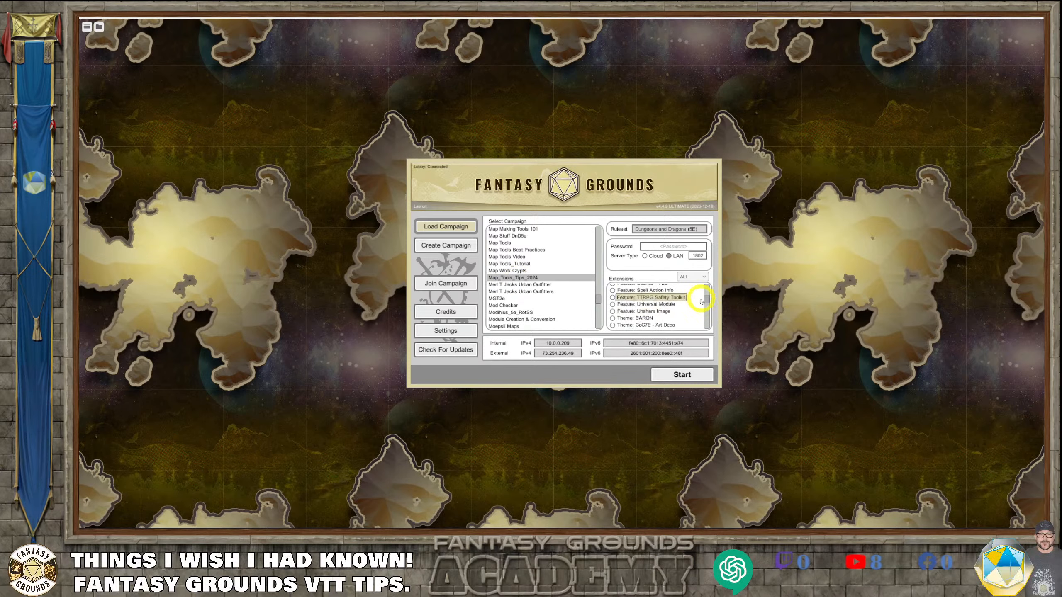
{"action": "left_click_drag", "start_coordinate": [709, 297], "coordinate": [708, 287]}
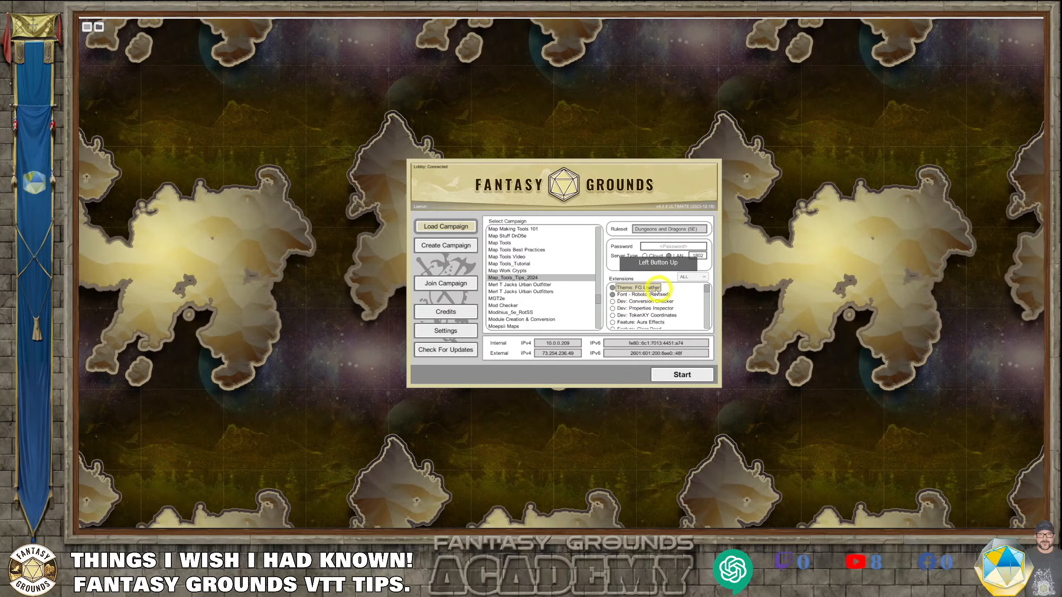
{"action": "scroll", "coordinate": [499, 259], "scroll_direction": "down", "scroll_amount": 1}
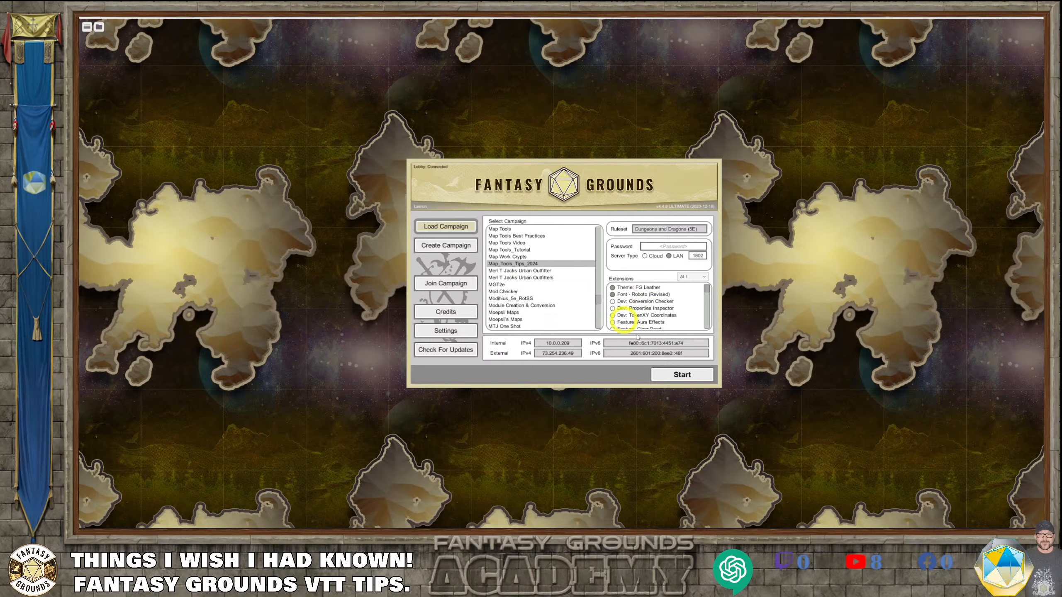
{"action": "left_click", "coordinate": [687, 380]}
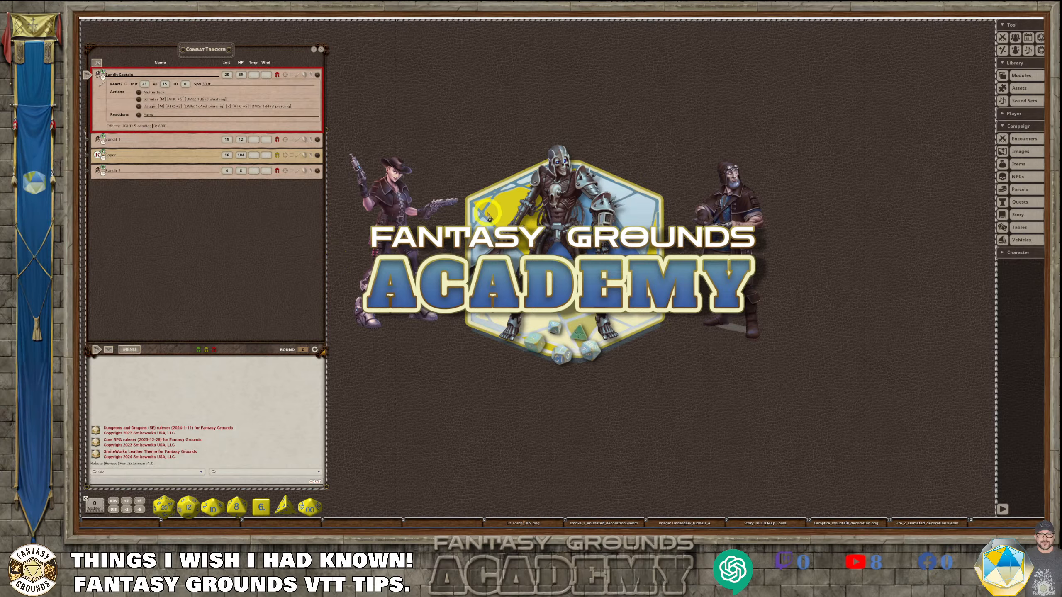
- Open the campaign's Assets window, enlarge it to nearly the full tabletop height and refresh the folder assets
{"action": "left_click", "coordinate": [1029, 89]}
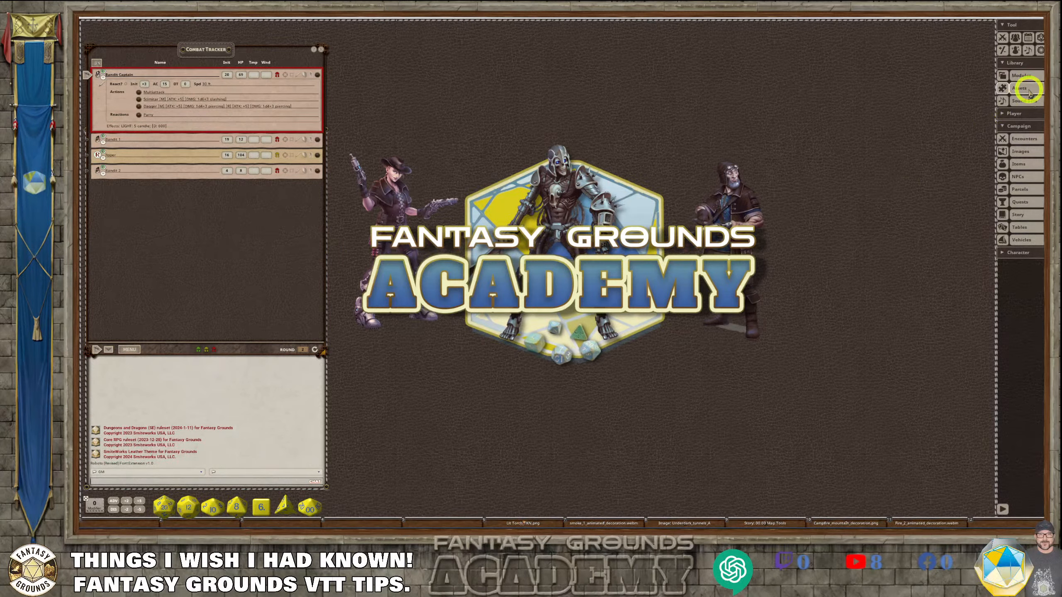
{"action": "left_click_drag", "start_coordinate": [497, 112], "coordinate": [504, 81]}
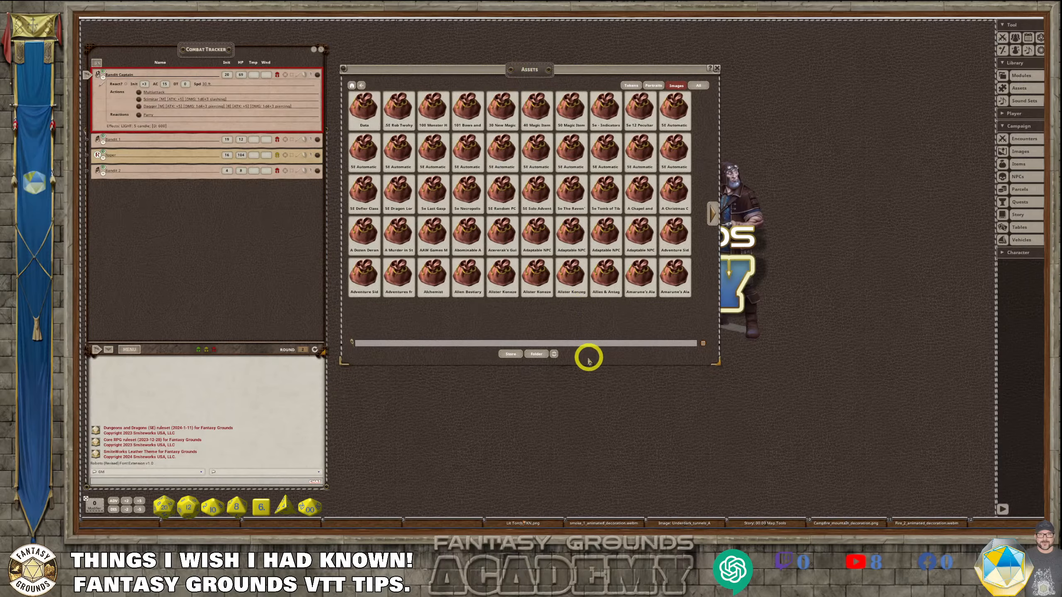
{"action": "left_click_drag", "start_coordinate": [599, 388], "coordinate": [579, 492]}
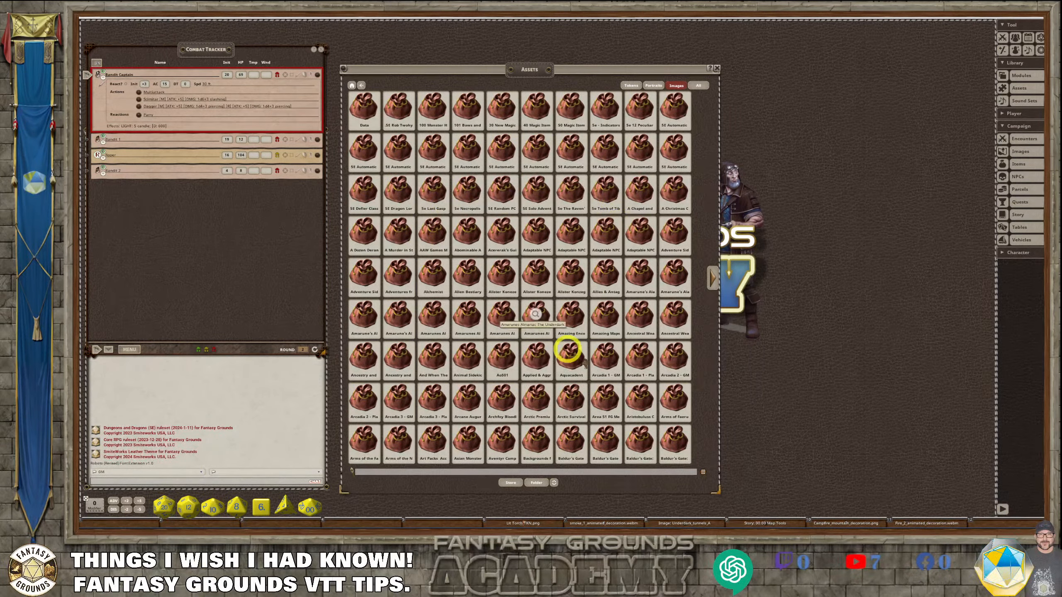
{"action": "left_click", "coordinate": [554, 484]}
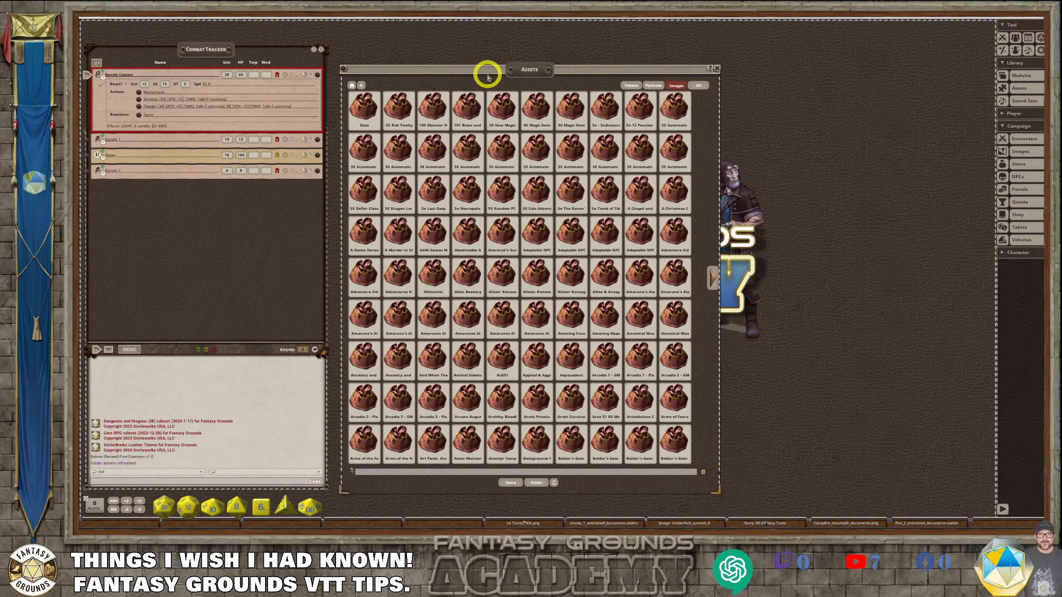
- Move the Assets window slightly higher and filter the image assets by "Goblin"
{"action": "mouse_move", "coordinate": [494, 71]}
{"action": "left_mouse_down"}
{"action": "mouse_move", "coordinate": [480, 51]}
{"action": "mouse_move", "coordinate": [492, 51]}
{"action": "left_mouse_up"}
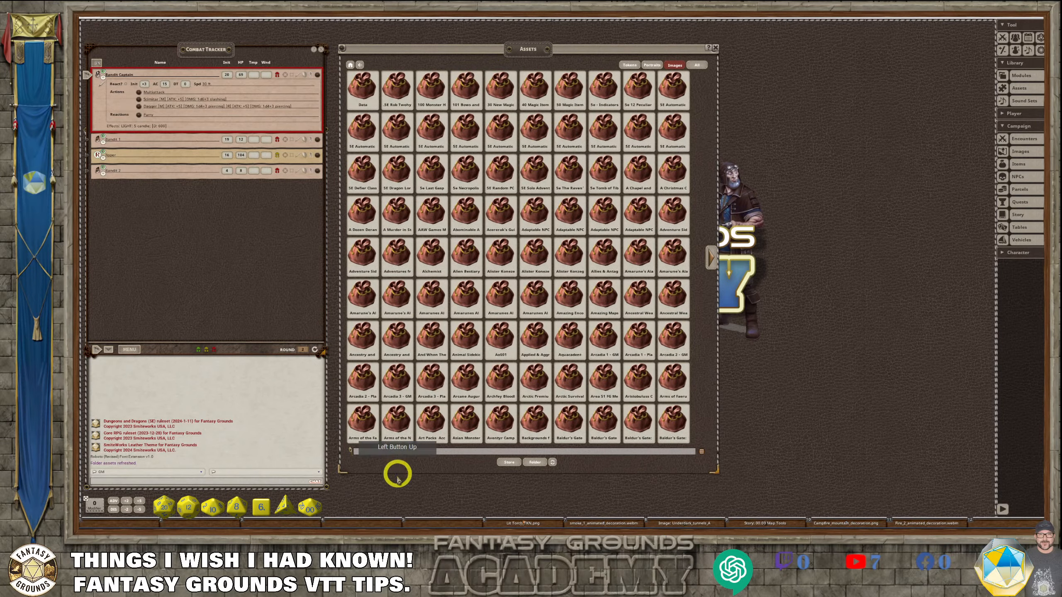
{"action": "left_click", "coordinate": [375, 452]}
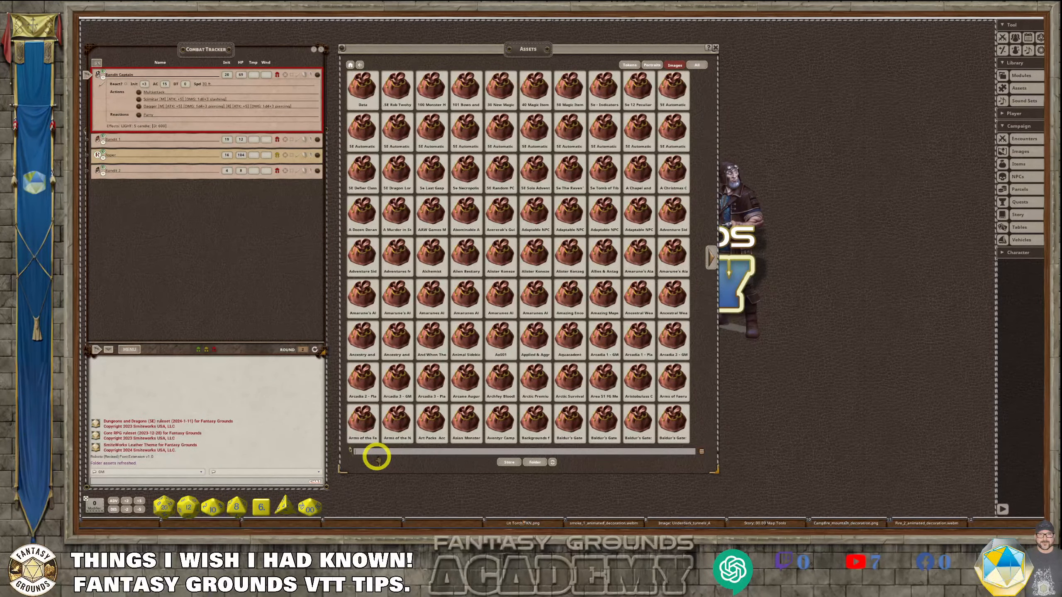
{"action": "type", "text": "Goblin"}
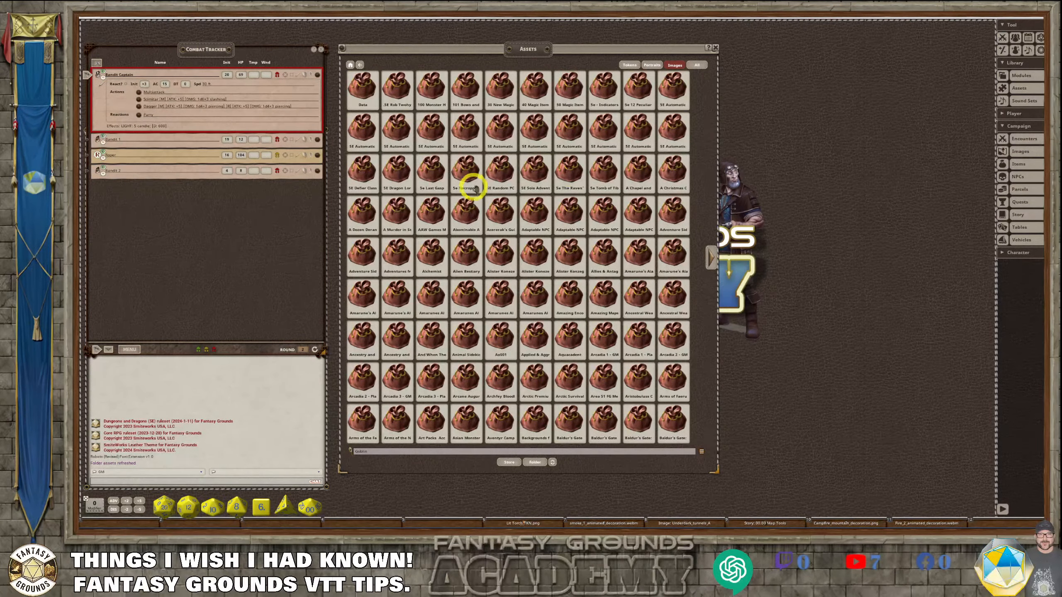
{"action": "key", "text": "Return"}
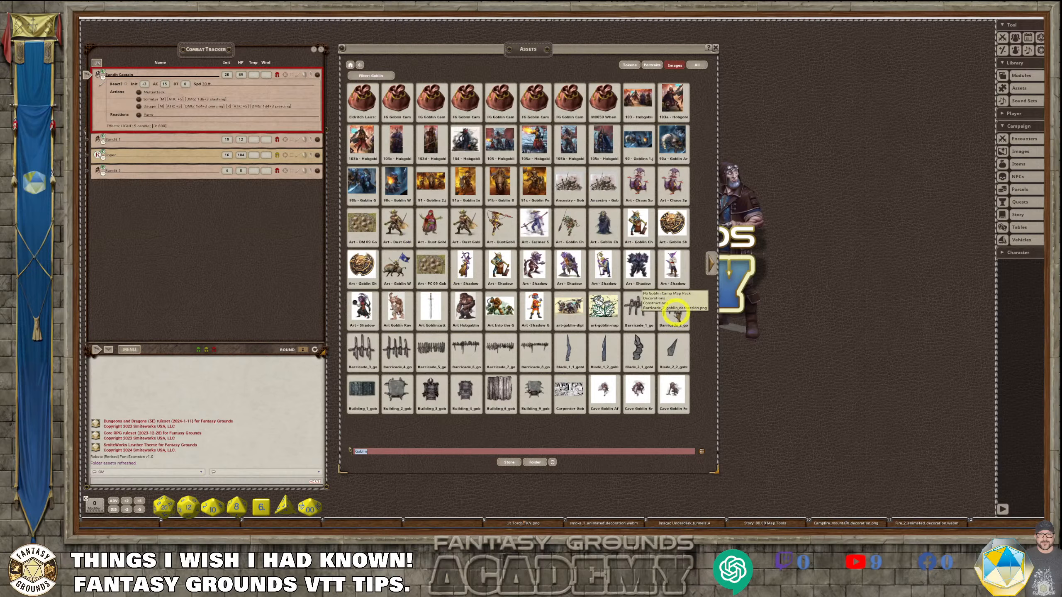
- Widen the Assets window by one column, page through the goblin images to the third page, and close the window
{"action": "left_click", "coordinate": [745, 470]}
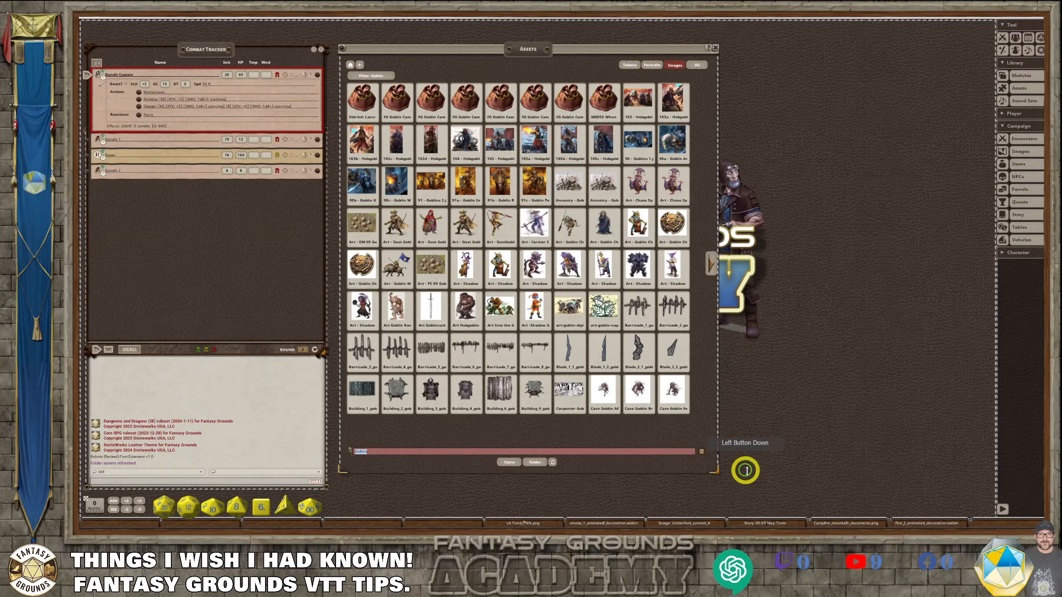
{"action": "left_click_drag", "start_coordinate": [746, 470], "coordinate": [747, 469]}
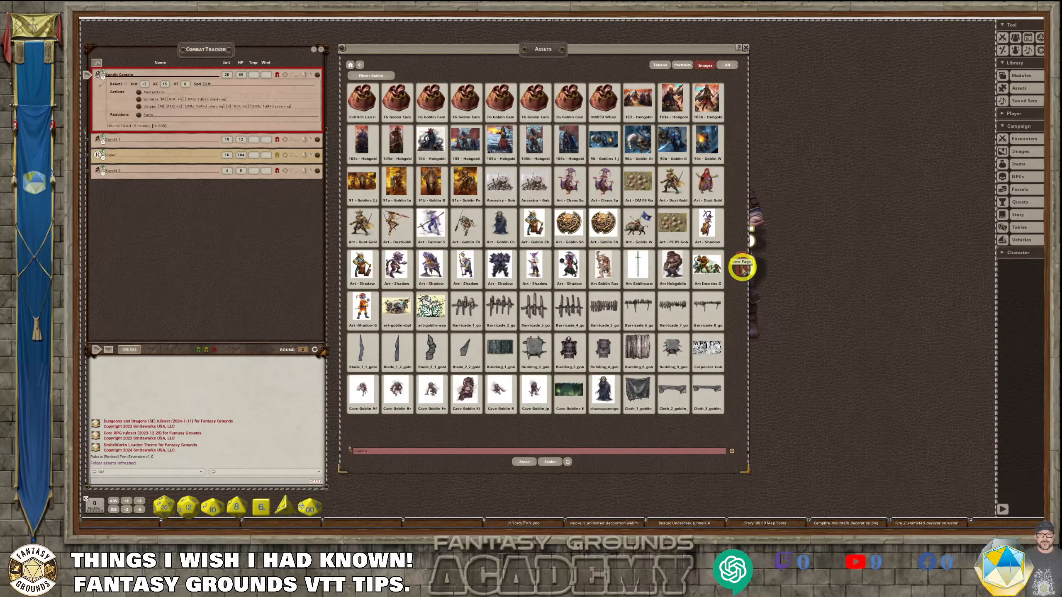
{"action": "left_click", "coordinate": [742, 268]}
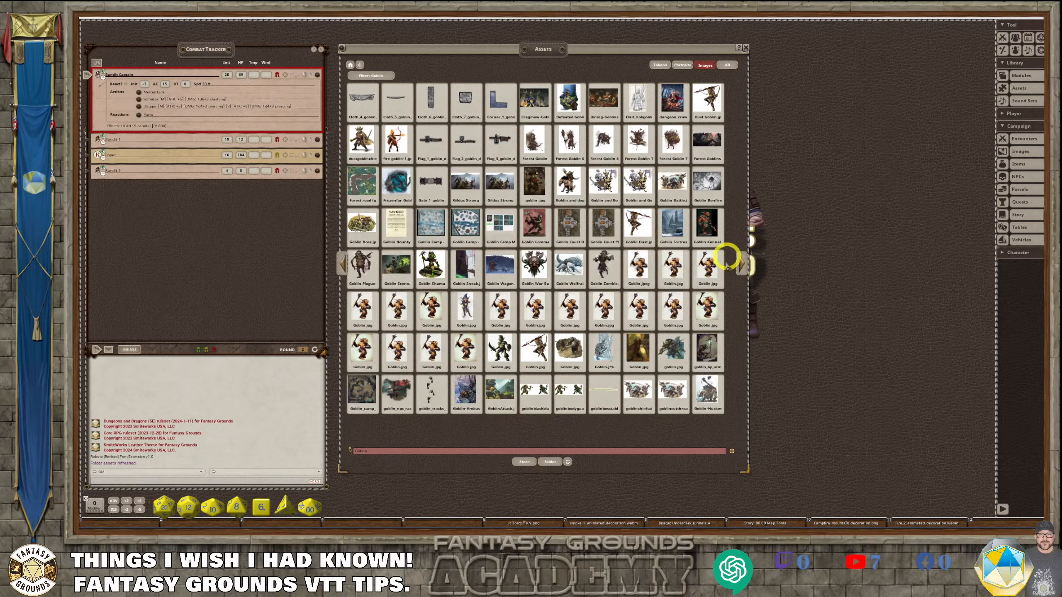
{"action": "left_click", "coordinate": [743, 265]}
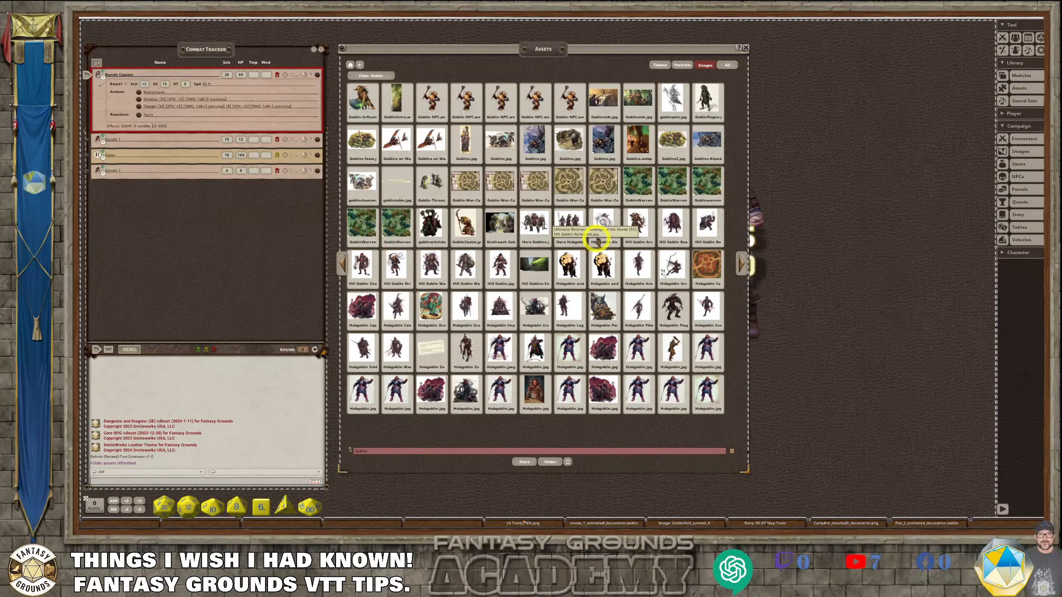
{"action": "left_click", "coordinate": [745, 47]}
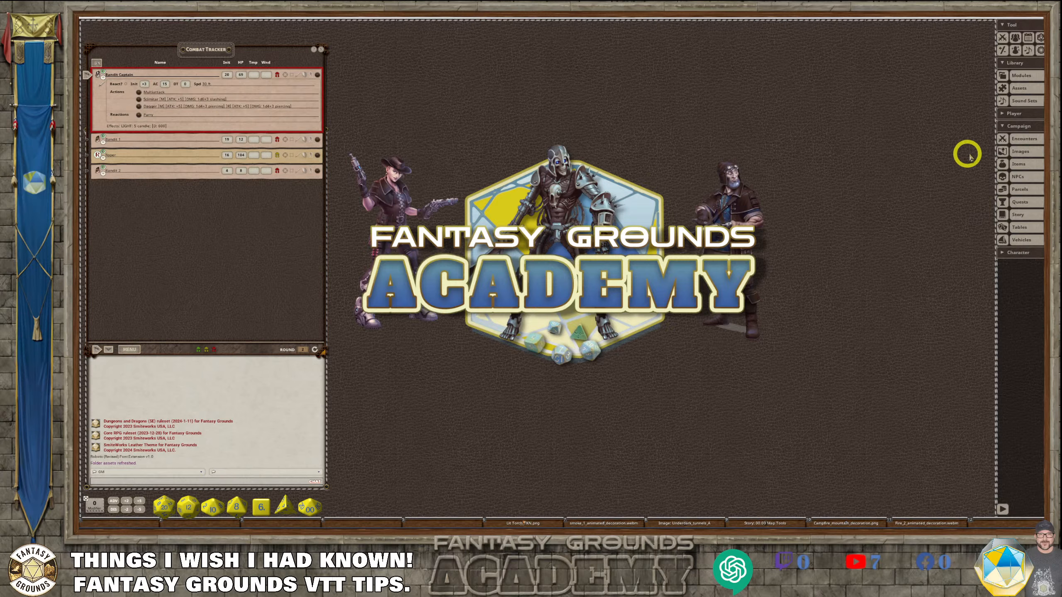
- Open the Modules window, place it beside the Combat Tracker and stretch it to nearly the full tabletop height
{"action": "left_click", "coordinate": [1021, 76]}
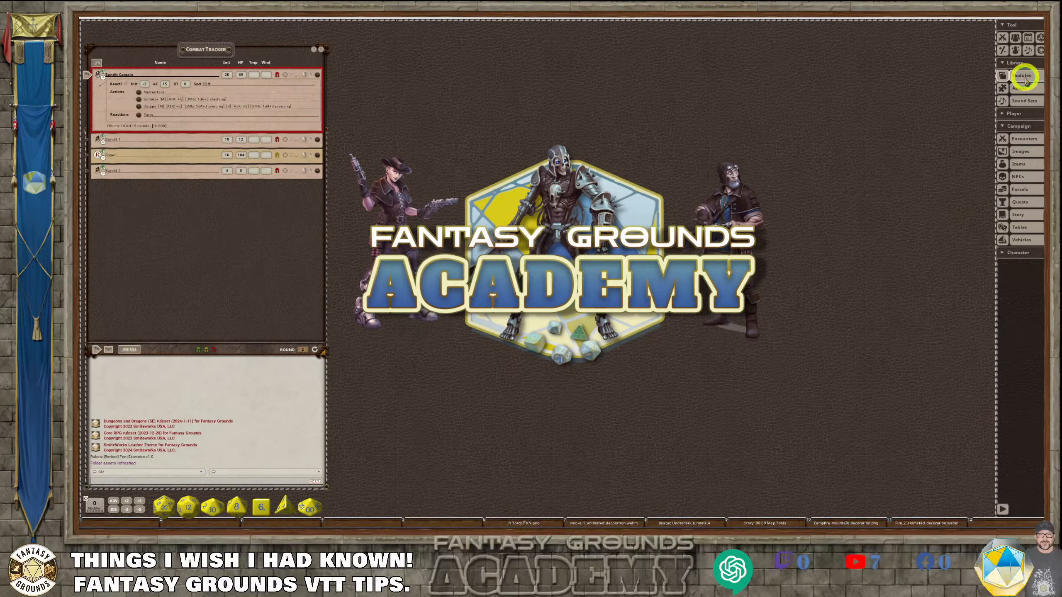
{"action": "mouse_move", "coordinate": [447, 50]}
{"action": "left_mouse_down"}
{"action": "mouse_move", "coordinate": [524, 66]}
{"action": "mouse_move", "coordinate": [463, 36]}
{"action": "mouse_move", "coordinate": [465, 47]}
{"action": "left_mouse_up"}
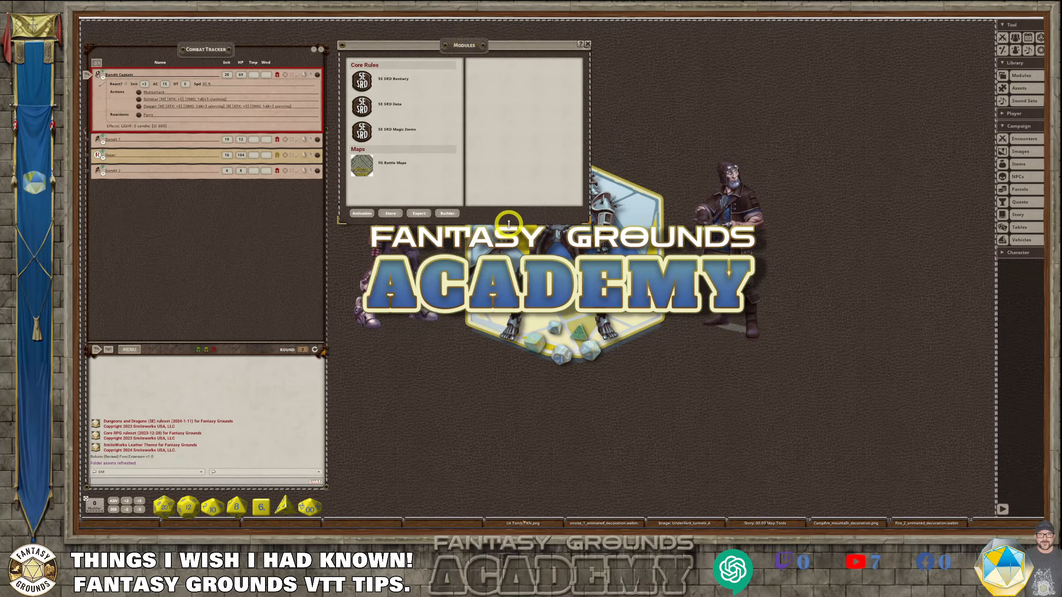
{"action": "left_click_drag", "start_coordinate": [506, 223], "coordinate": [477, 489]}
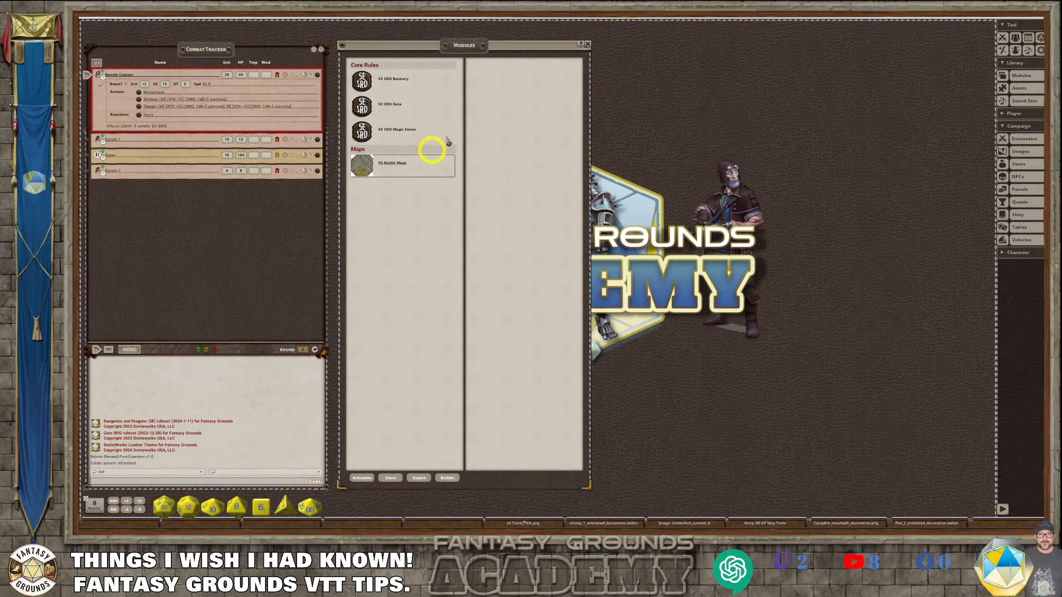
{"action": "left_click_drag", "start_coordinate": [469, 47], "coordinate": [465, 51]}
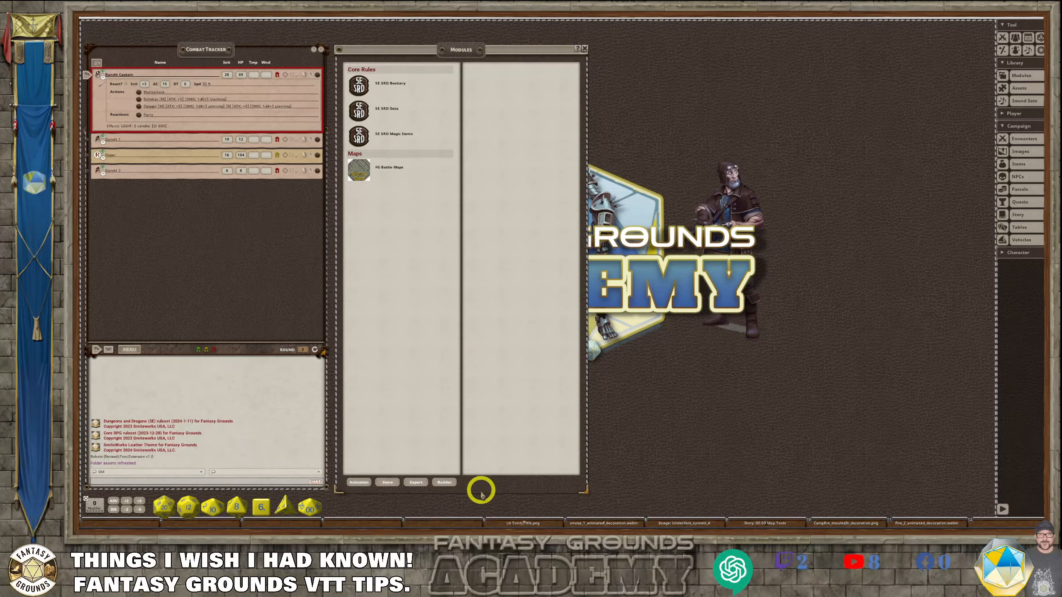
{"action": "left_click_drag", "start_coordinate": [481, 494], "coordinate": [479, 481]}
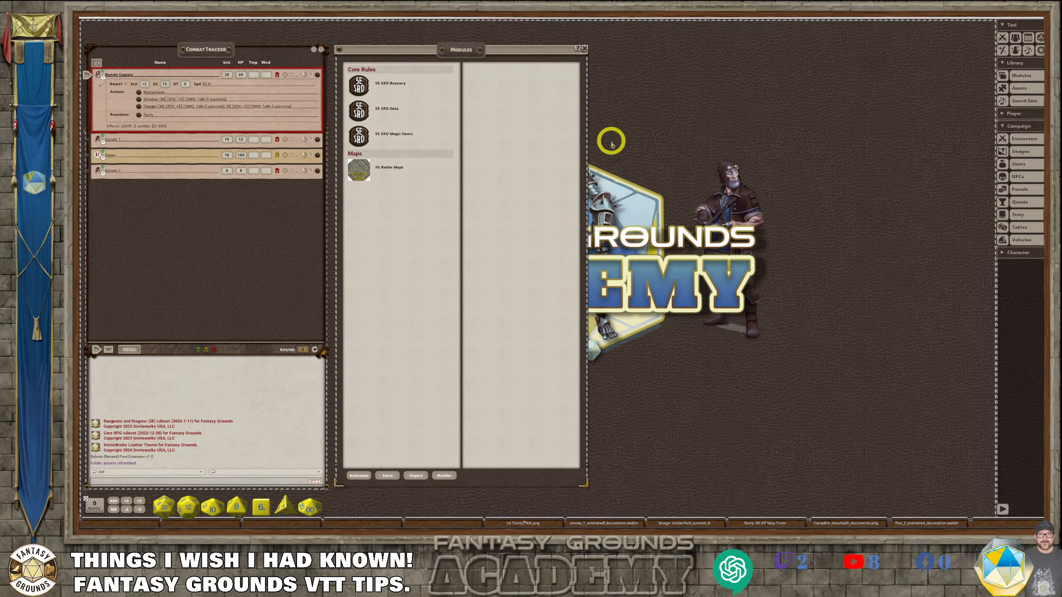
- Look through the contents of the 5E SRD Data, 5E SRD Bestiary, 5E SRD Magic Items and FG Battle Maps modules
{"action": "left_click", "coordinate": [384, 112]}
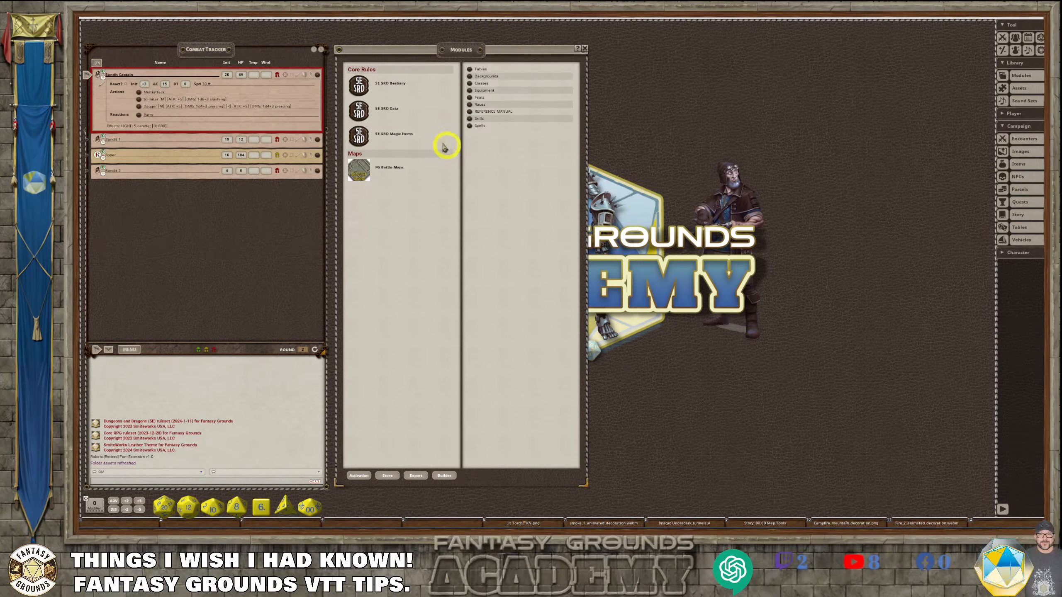
{"action": "left_click", "coordinate": [386, 91]}
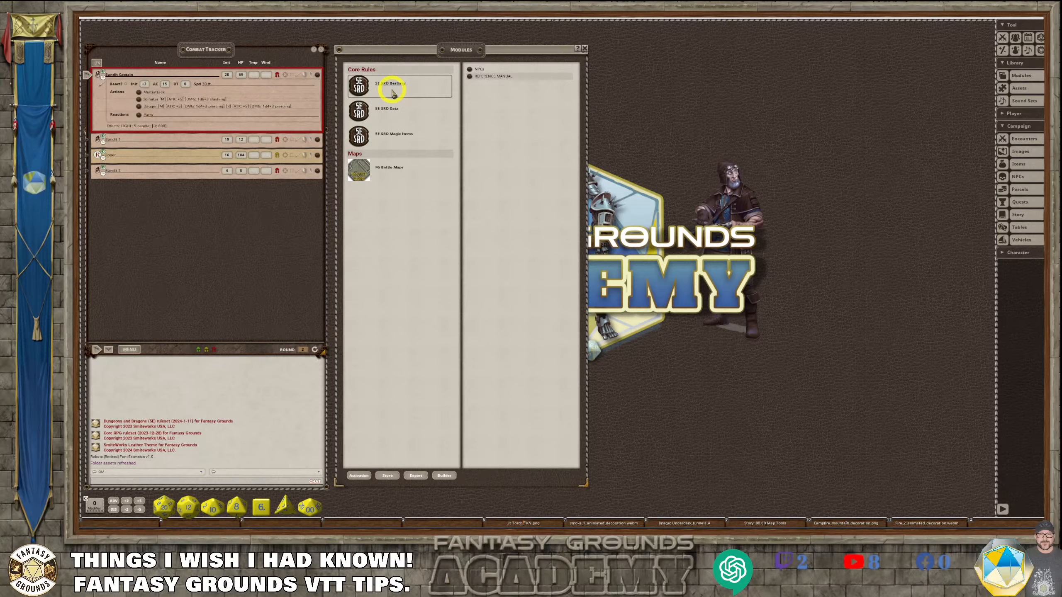
{"action": "left_click", "coordinate": [400, 138]}
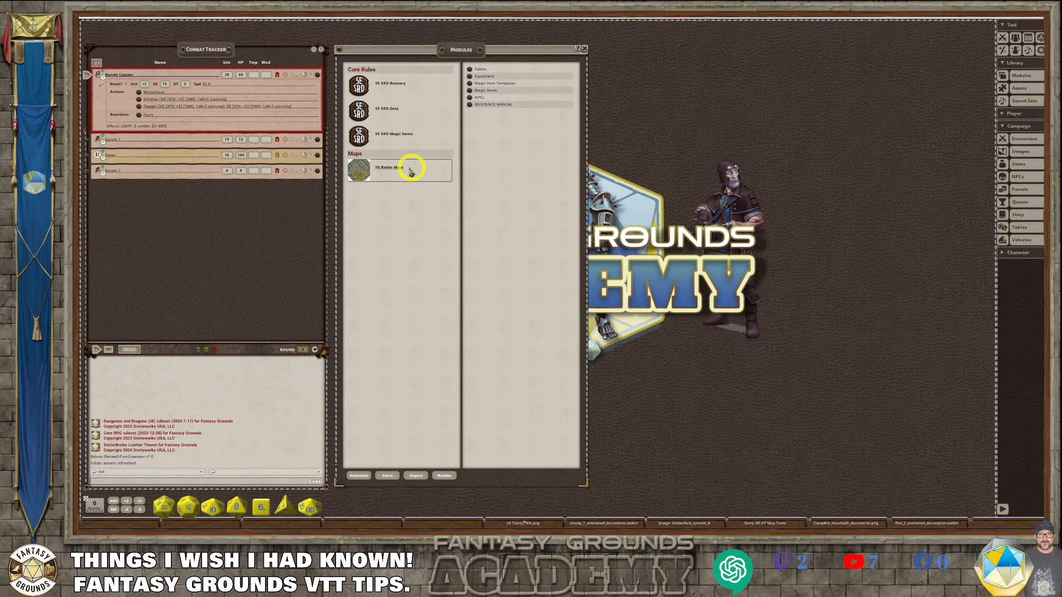
{"action": "left_click", "coordinate": [382, 172]}
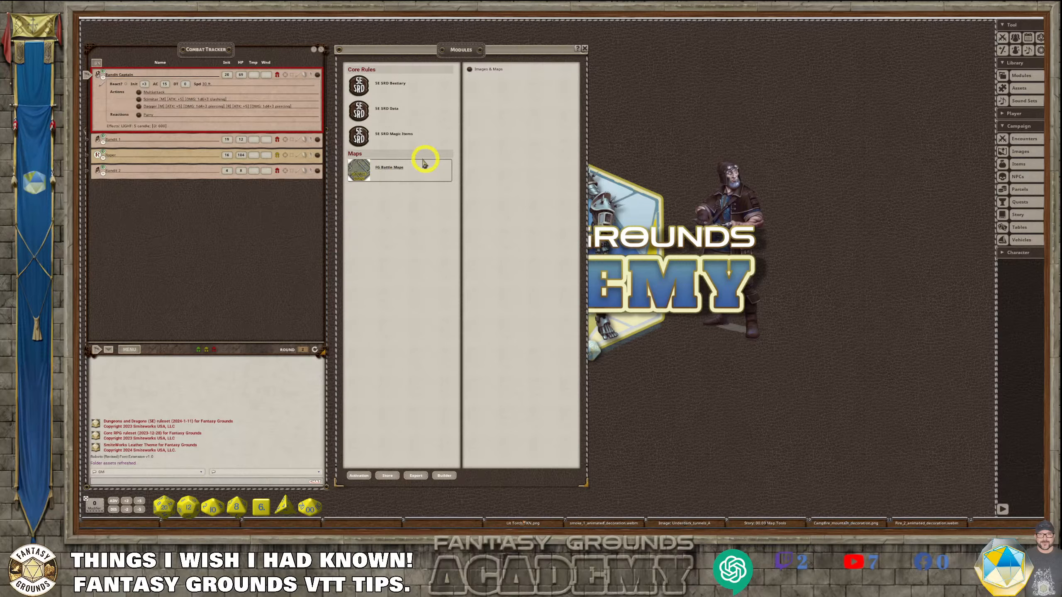
- Open the Underdark_tunnels_B map from the FG Battle Maps module's Images & Maps list and enlarge its window
{"action": "left_click", "coordinate": [397, 167]}
{"action": "left_click", "coordinate": [469, 70]}
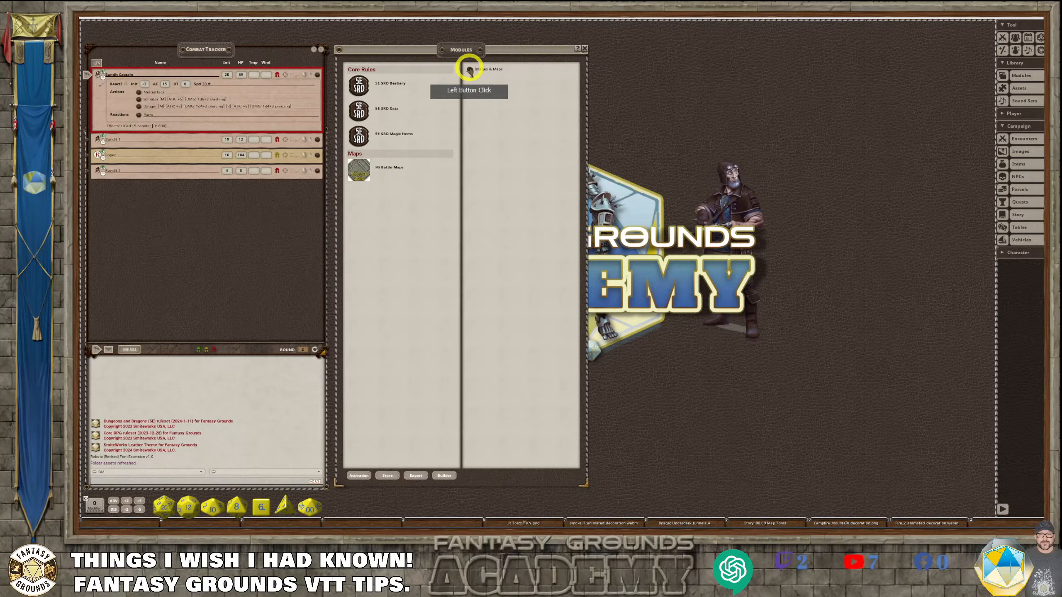
{"action": "left_click_drag", "start_coordinate": [652, 41], "coordinate": [604, 43]}
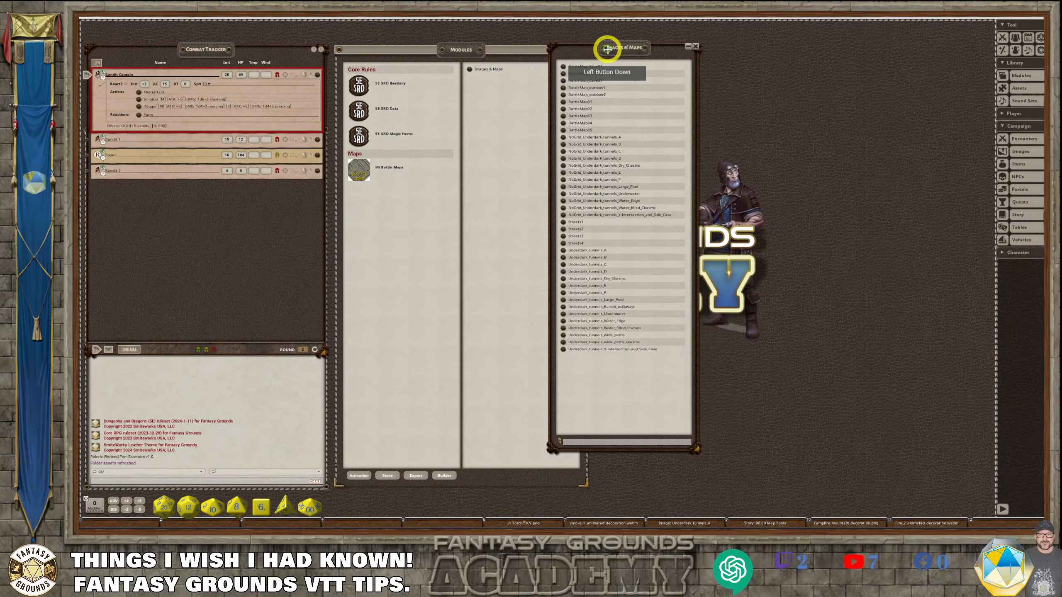
{"action": "left_click", "coordinate": [563, 259]}
{"action": "left_click_drag", "start_coordinate": [578, 187], "coordinate": [753, 379]}
{"action": "scroll", "coordinate": [576, 241], "scroll_direction": "up", "scroll_amount": 9}
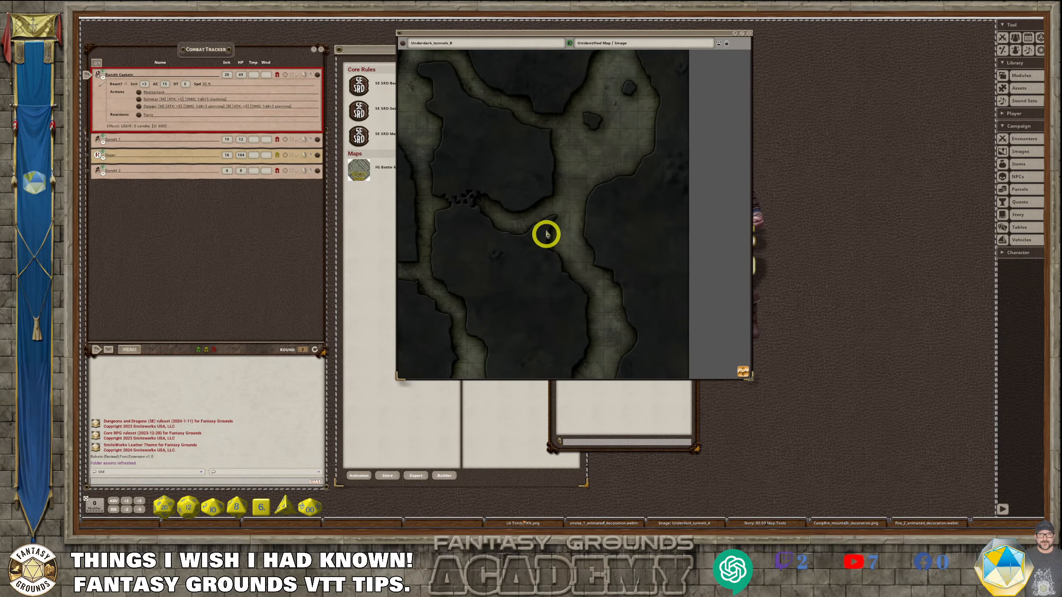
{"action": "scroll", "coordinate": [485, 211], "scroll_direction": "down", "scroll_amount": 4}
{"action": "scroll", "coordinate": [483, 210], "scroll_direction": "down", "scroll_amount": 1}
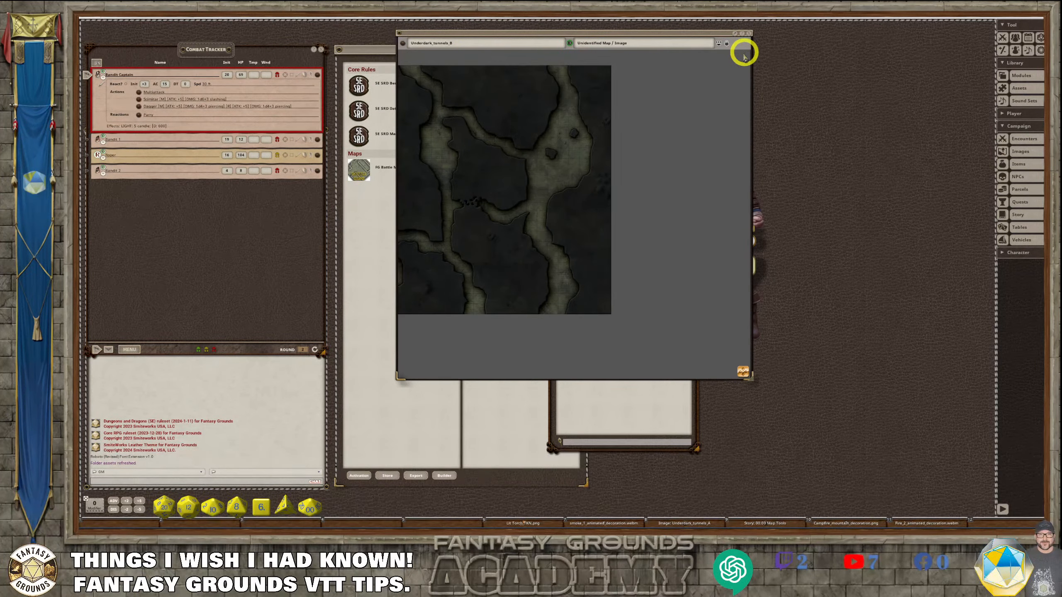
- Show the editing tools and layers for the Underdark_tunnels_B map and make its window slightly taller
{"action": "left_click", "coordinate": [727, 44]}
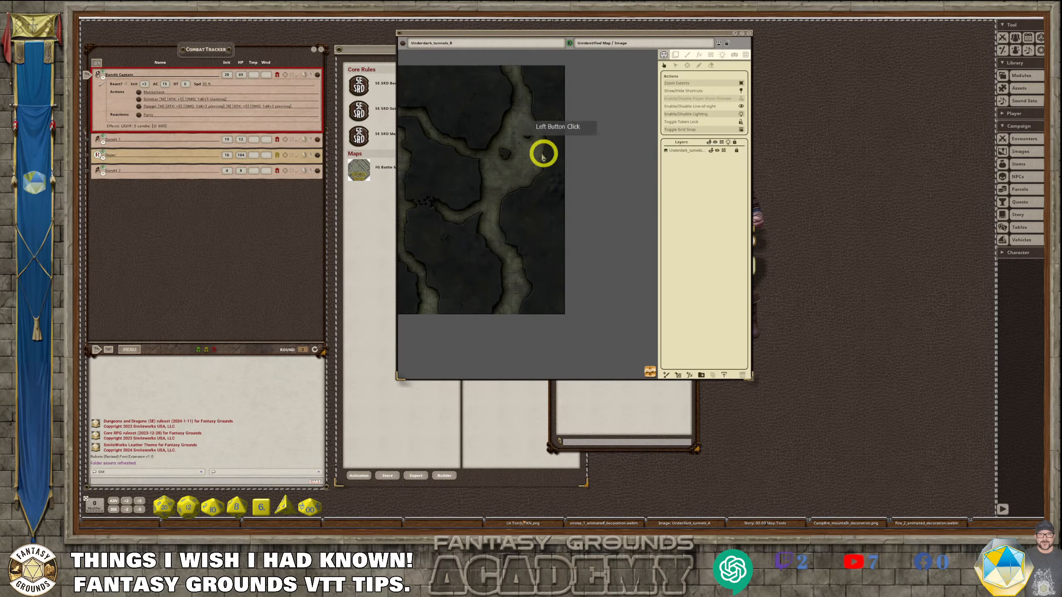
{"action": "scroll", "coordinate": [486, 152], "scroll_direction": "up", "scroll_amount": 3}
{"action": "scroll", "coordinate": [486, 152], "scroll_direction": "down", "scroll_amount": 3}
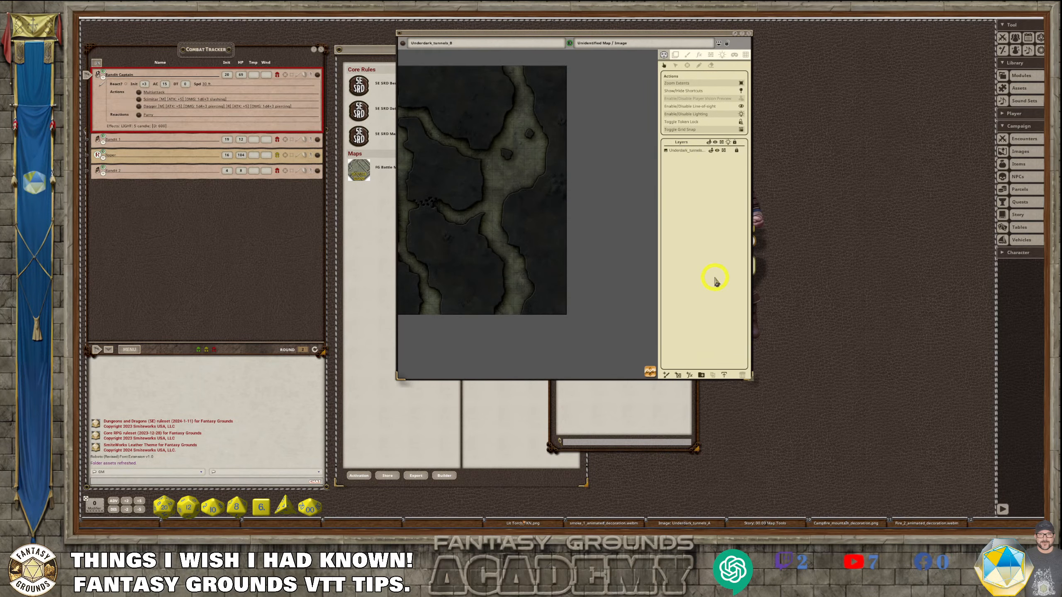
{"action": "left_click_drag", "start_coordinate": [752, 378], "coordinate": [861, 392]}
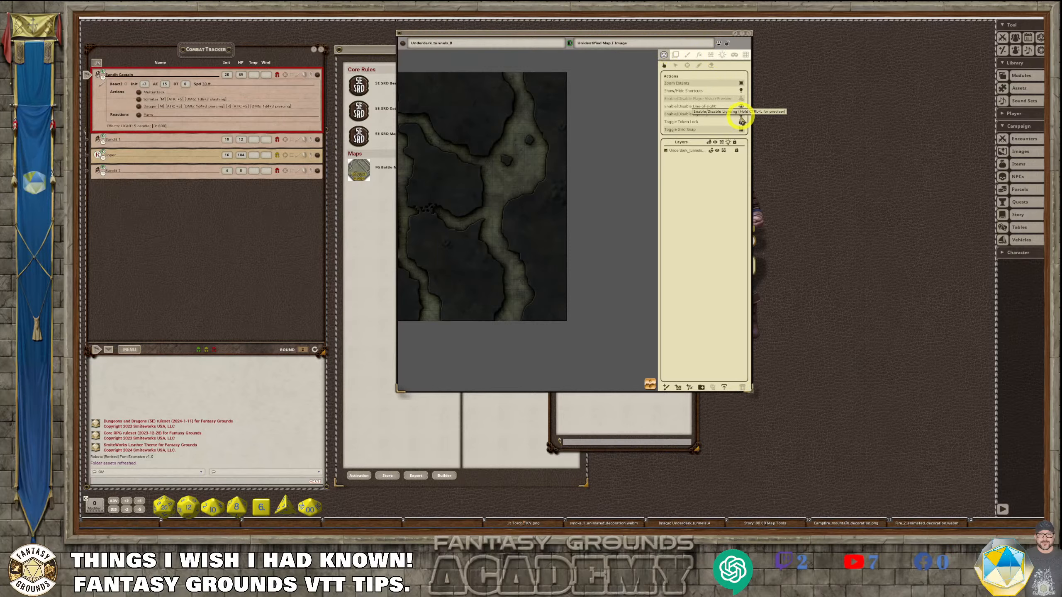
- Bring the eastern cavern into view and place all enemy tokens from the Combat Tracker side by side near its east wall
{"action": "scroll", "coordinate": [500, 169], "scroll_direction": "up", "scroll_amount": 1}
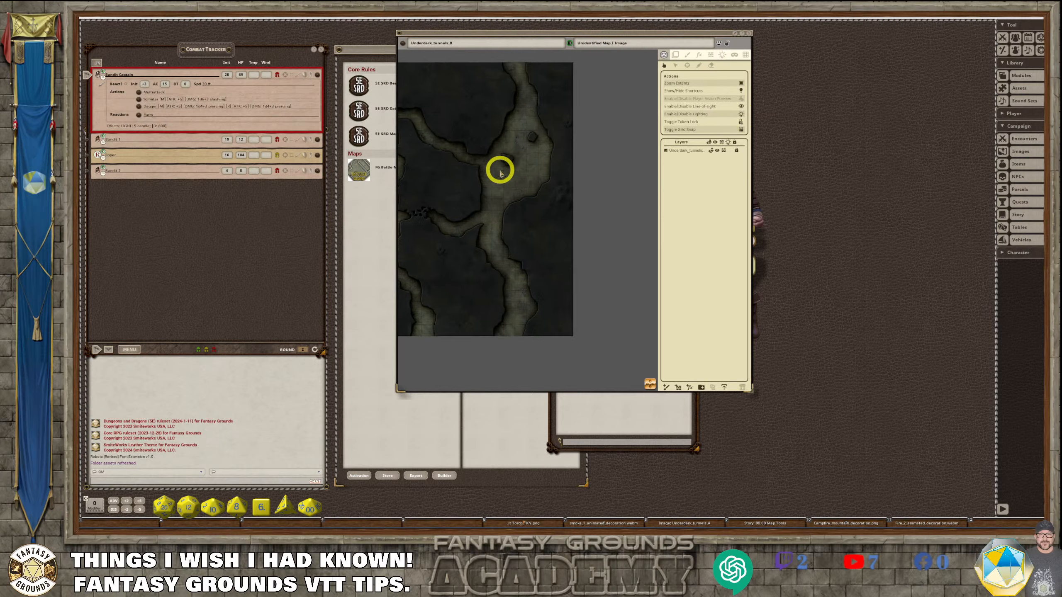
{"action": "scroll", "coordinate": [493, 216], "scroll_direction": "down", "scroll_amount": 2}
{"action": "left_click_drag", "start_coordinate": [650, 386], "coordinate": [578, 384]}
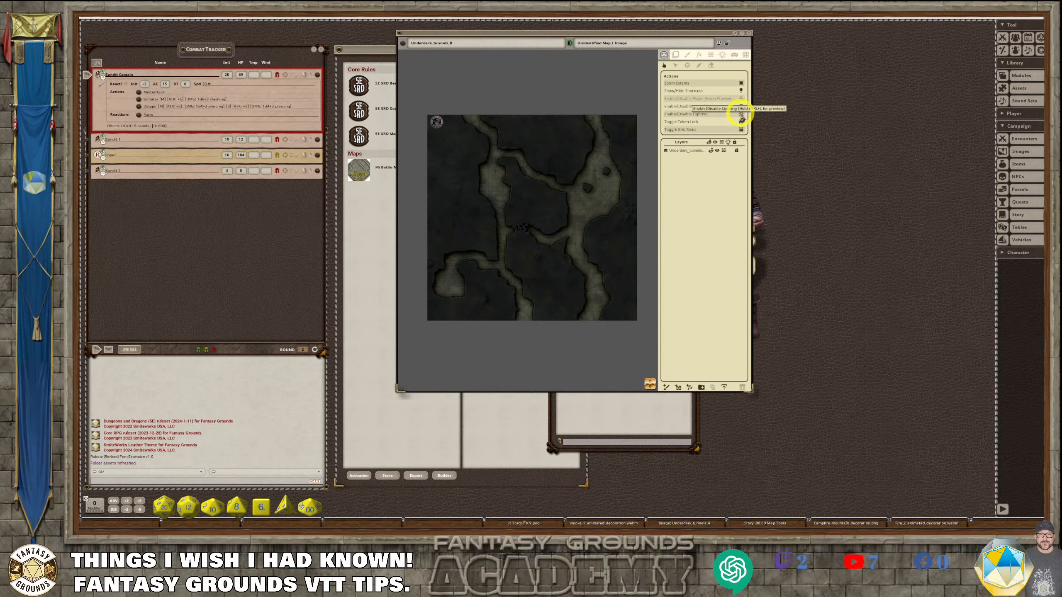
{"action": "scroll", "coordinate": [597, 181], "scroll_direction": "up", "scroll_amount": 2}
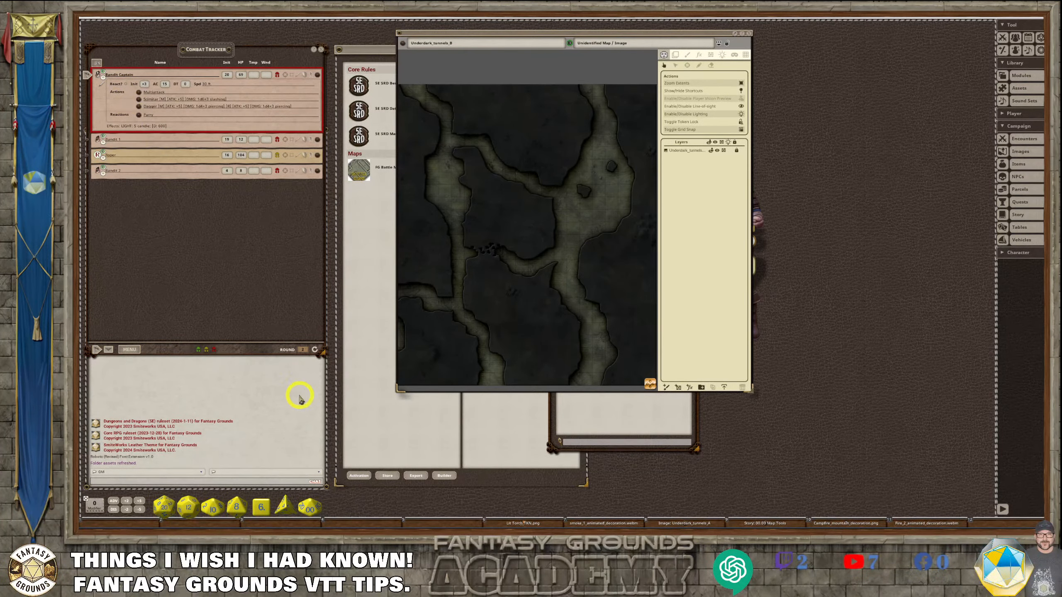
{"action": "scroll", "coordinate": [575, 247], "scroll_direction": "up", "scroll_amount": 3}
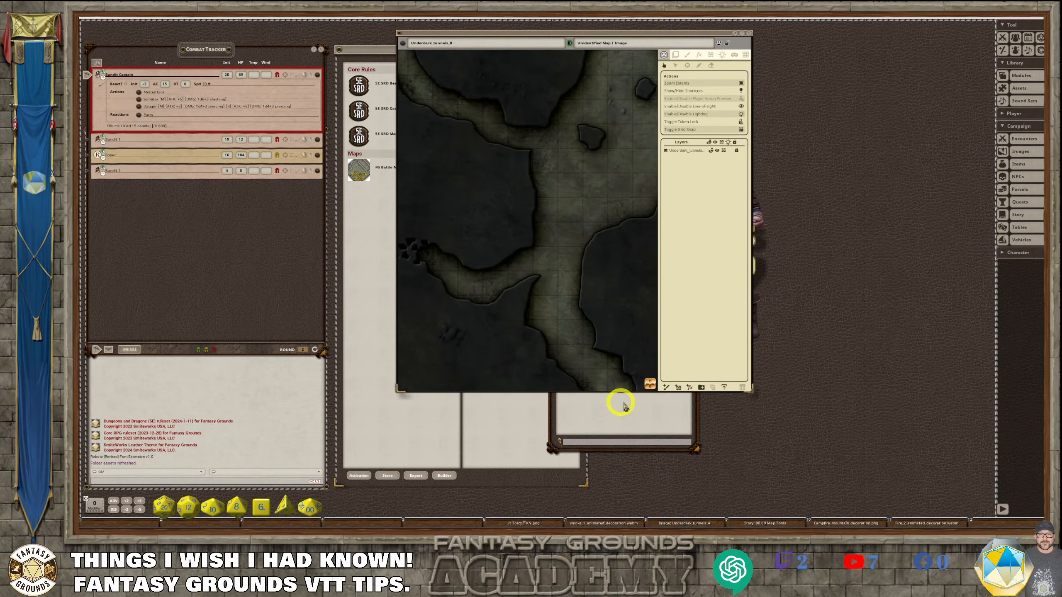
{"action": "left_click_drag", "start_coordinate": [650, 384], "coordinate": [744, 394]}
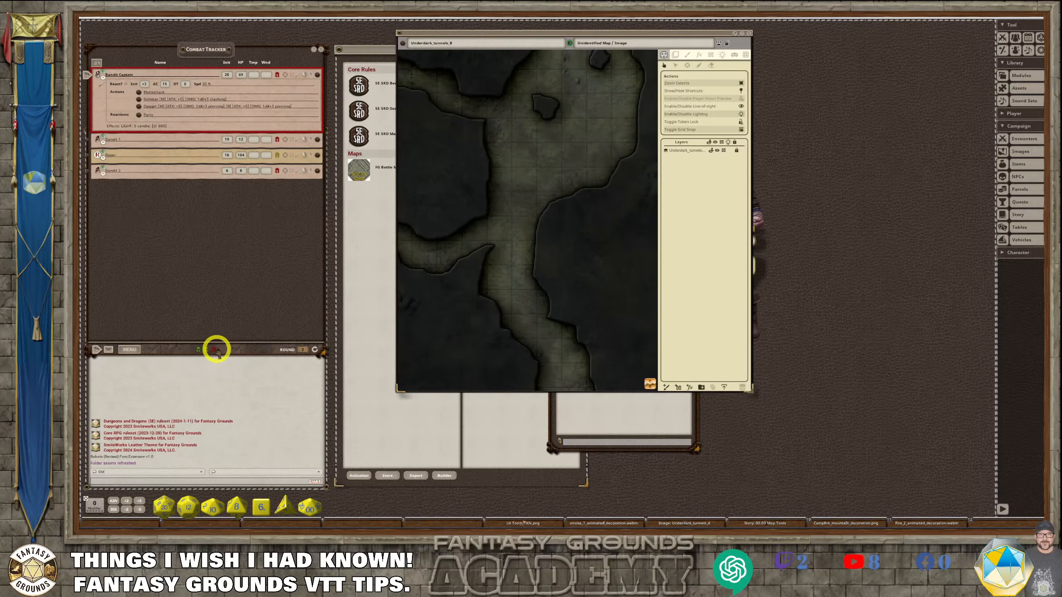
{"action": "left_click_drag", "start_coordinate": [213, 351], "coordinate": [597, 138]}
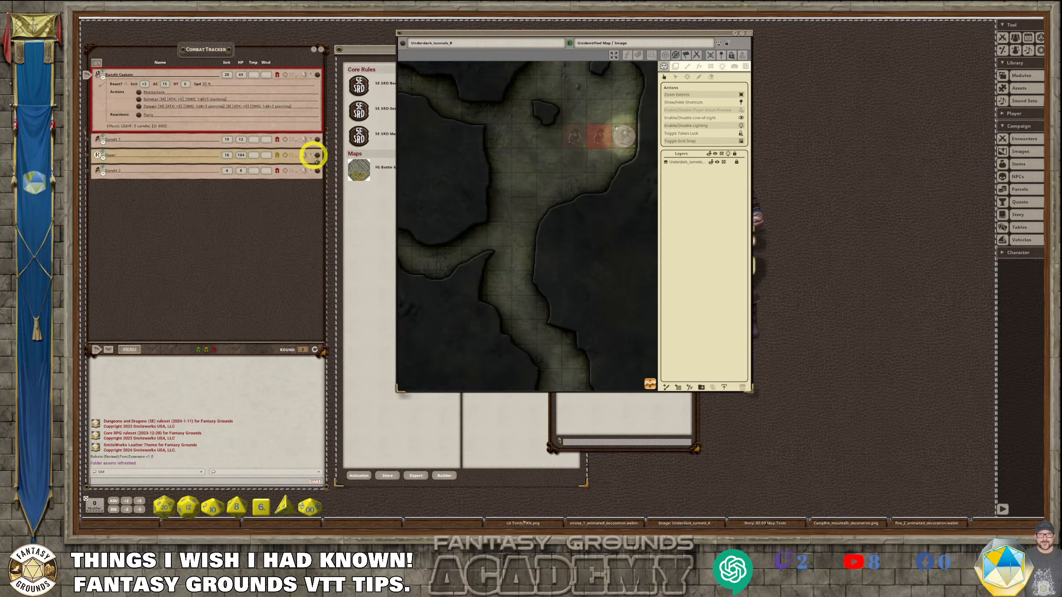
{"action": "left_click_drag", "start_coordinate": [317, 156], "coordinate": [535, 171]}
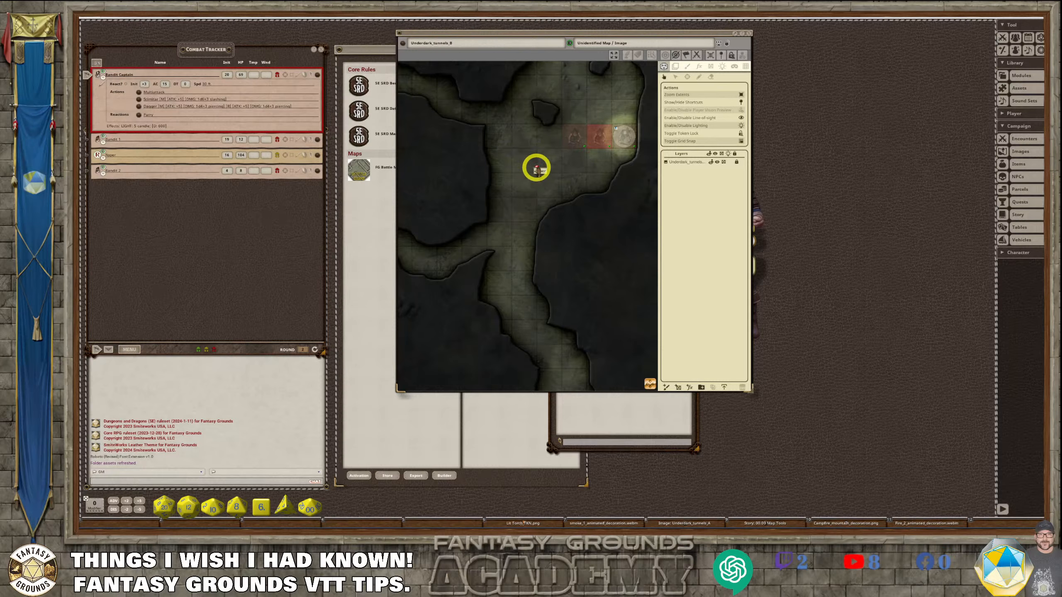
{"action": "right_click", "coordinate": [537, 168]}
{"action": "left_click", "coordinate": [514, 141]}
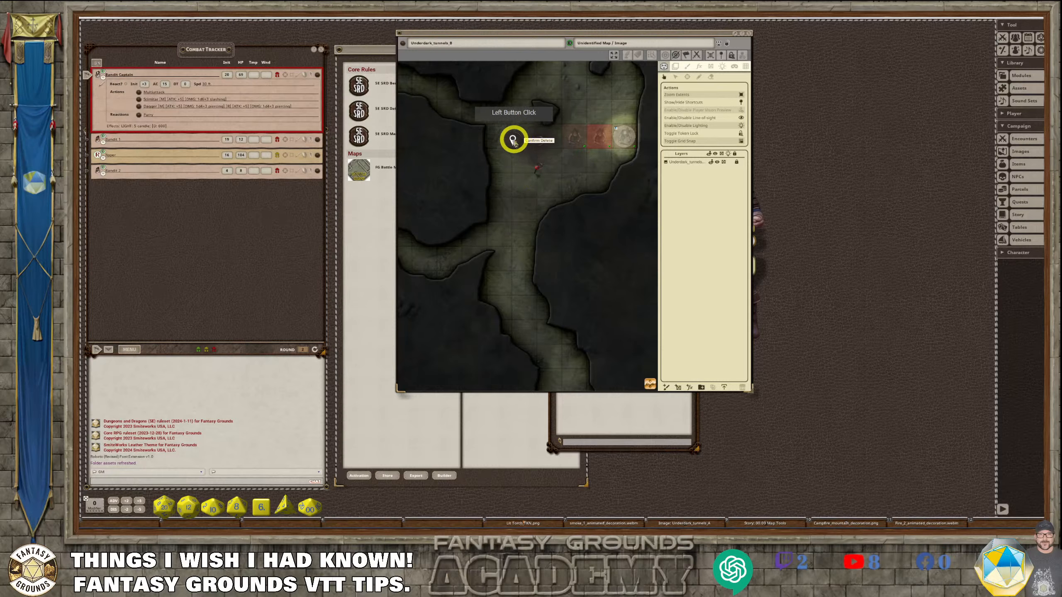
{"action": "left_click", "coordinate": [514, 140]}
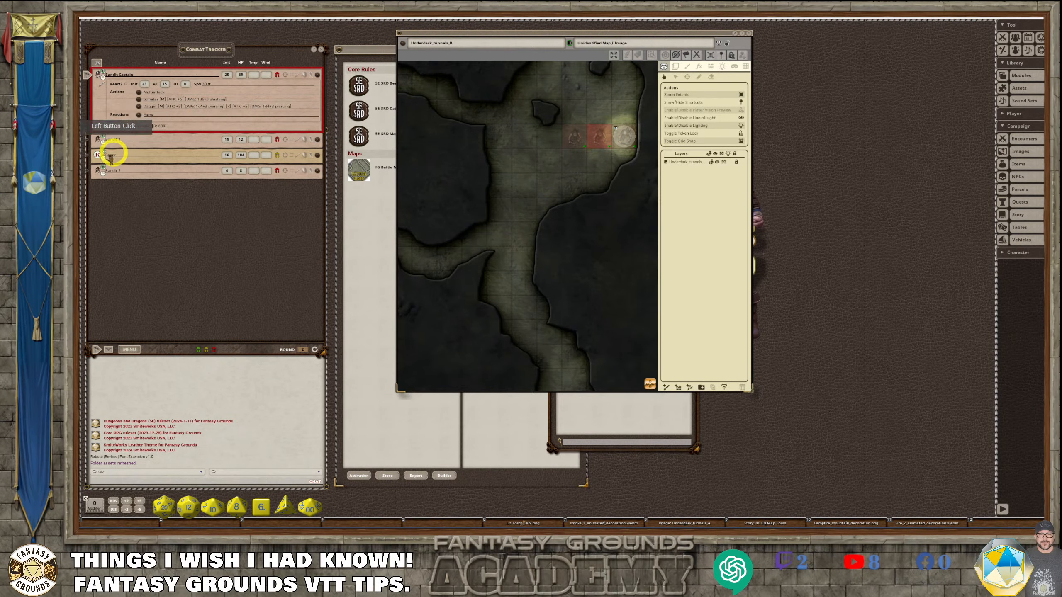
- Place the R character's token from the Combat Tracker on the map, southwest of the enemy tokens
{"action": "left_click_drag", "start_coordinate": [98, 156], "coordinate": [508, 196]}
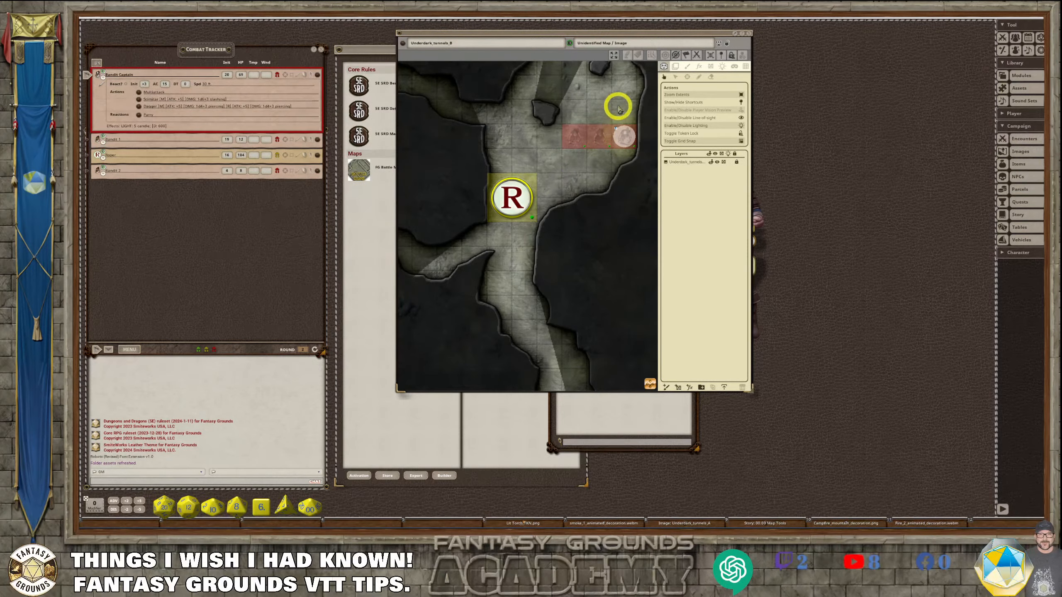
{"action": "scroll", "coordinate": [597, 121], "scroll_direction": "up", "scroll_amount": 5}
{"action": "scroll", "coordinate": [587, 146], "scroll_direction": "down", "scroll_amount": 4}
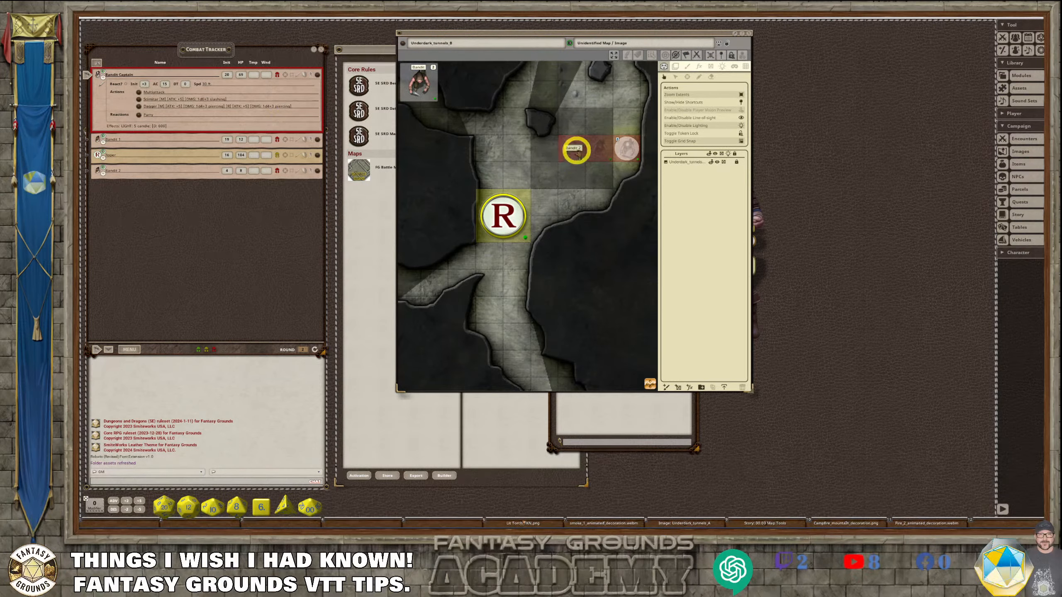
- Spread the two bandits and the Bandit Captain around the cavern, selecting each token to check its line of sight
{"action": "left_click_drag", "start_coordinate": [575, 147], "coordinate": [606, 107]}
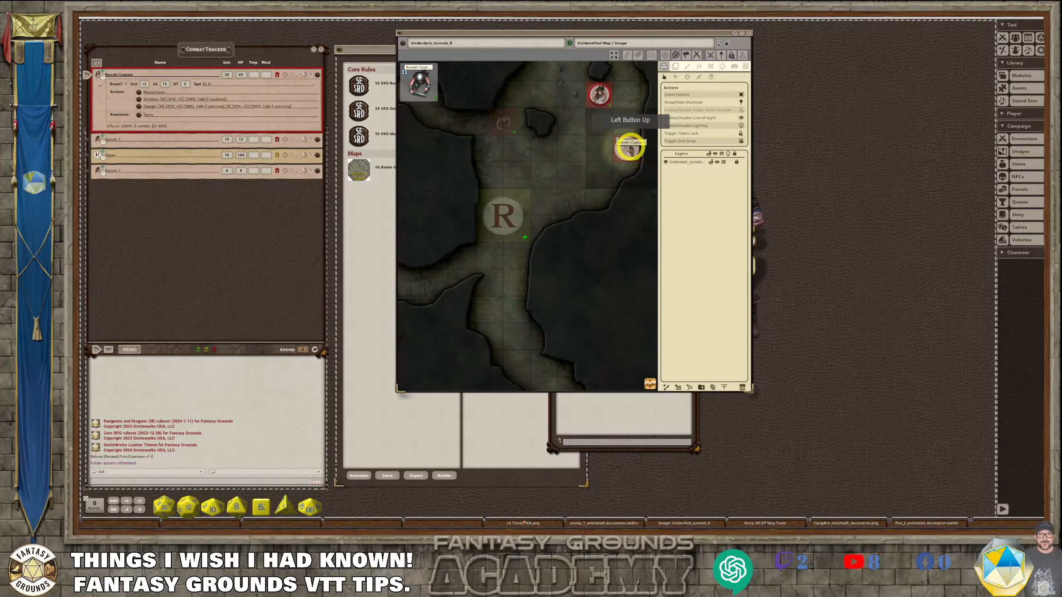
{"action": "left_click_drag", "start_coordinate": [627, 147], "coordinate": [571, 175]}
{"action": "left_click", "coordinate": [499, 121]}
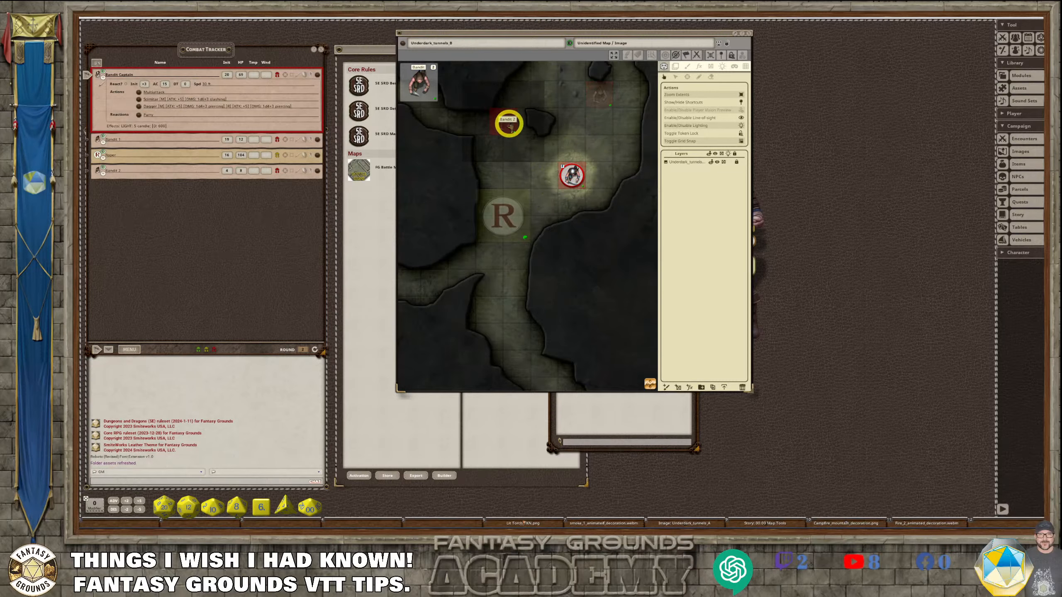
{"action": "left_click", "coordinate": [599, 95]}
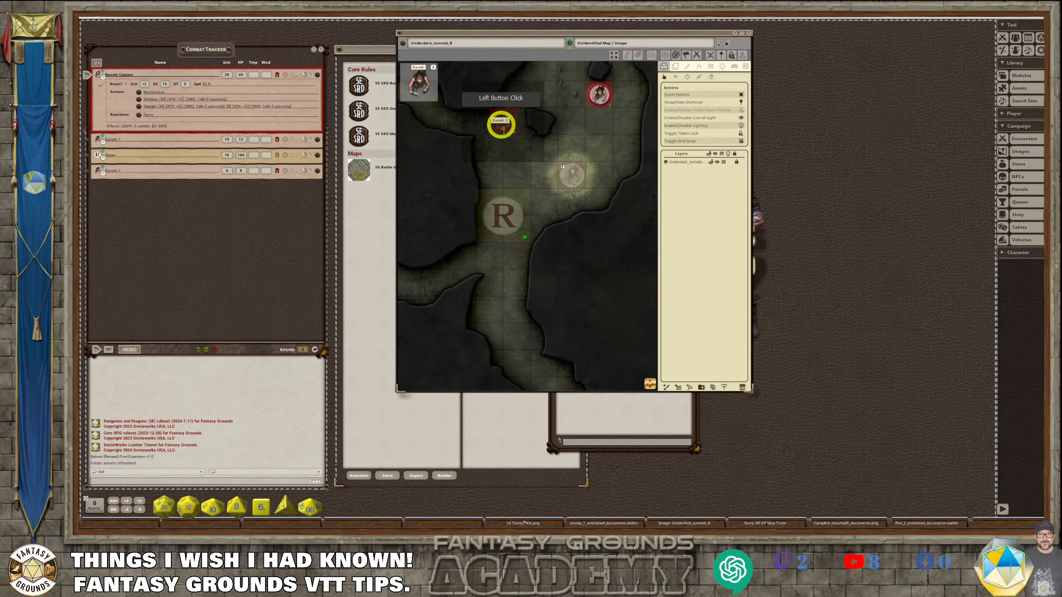
{"action": "left_click", "coordinate": [571, 178]}
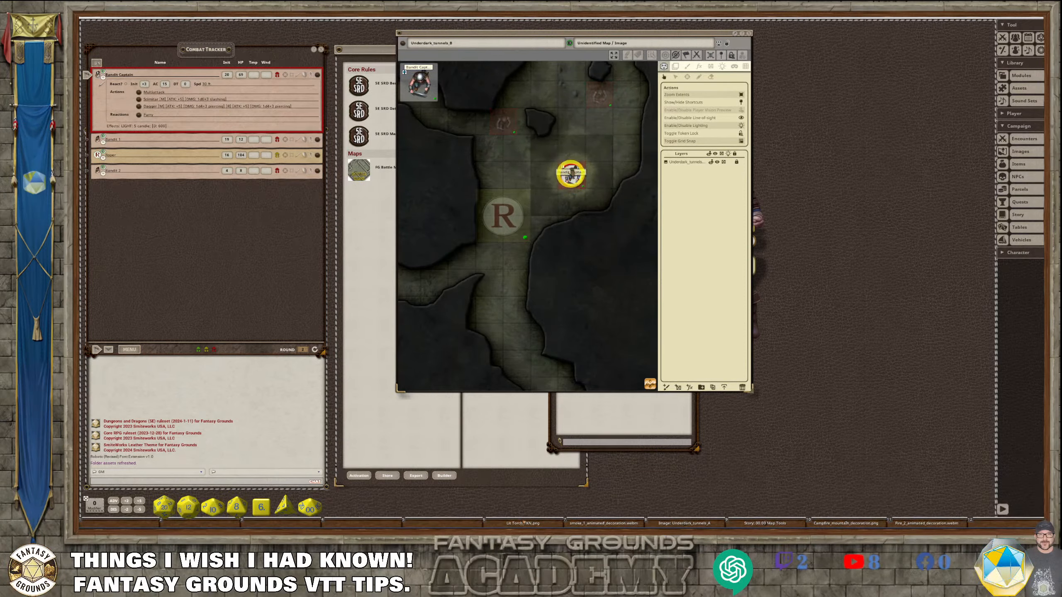
{"action": "left_click", "coordinate": [499, 123]}
{"action": "left_click_drag", "start_coordinate": [492, 129], "coordinate": [488, 122]}
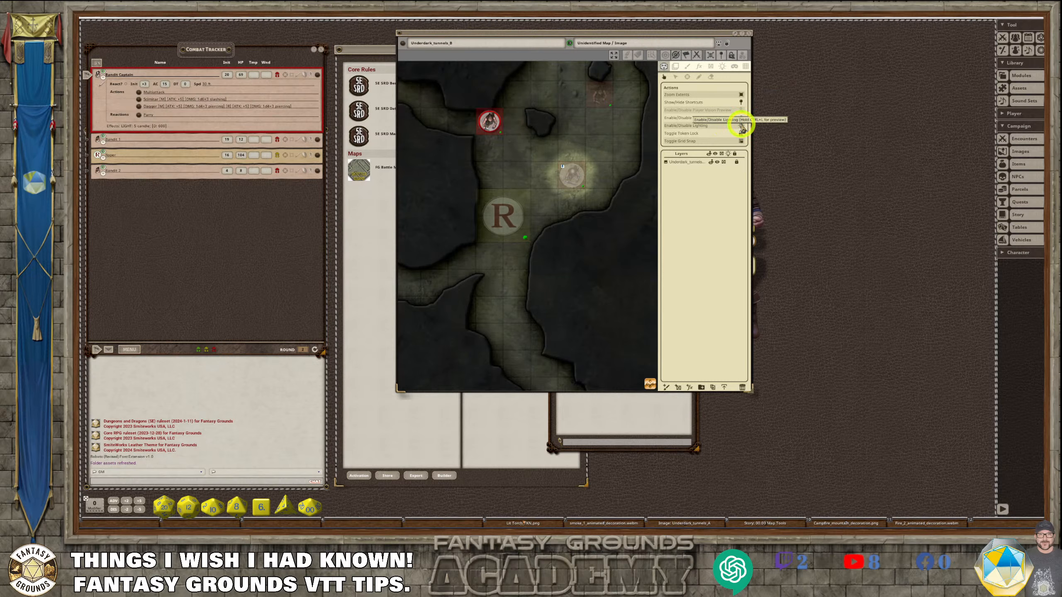
- Turn the map's lighting and line of sight off, view the whole cavern, and turn them back on
{"action": "left_click", "coordinate": [743, 127]}
{"action": "left_click", "coordinate": [741, 118]}
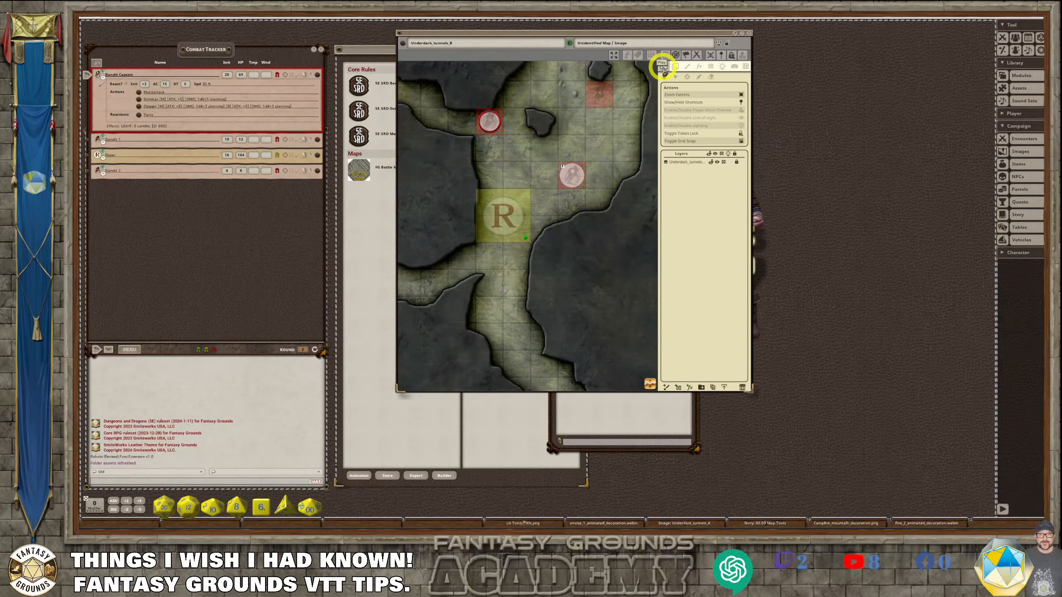
{"action": "scroll", "coordinate": [525, 206], "scroll_direction": "down", "scroll_amount": 2}
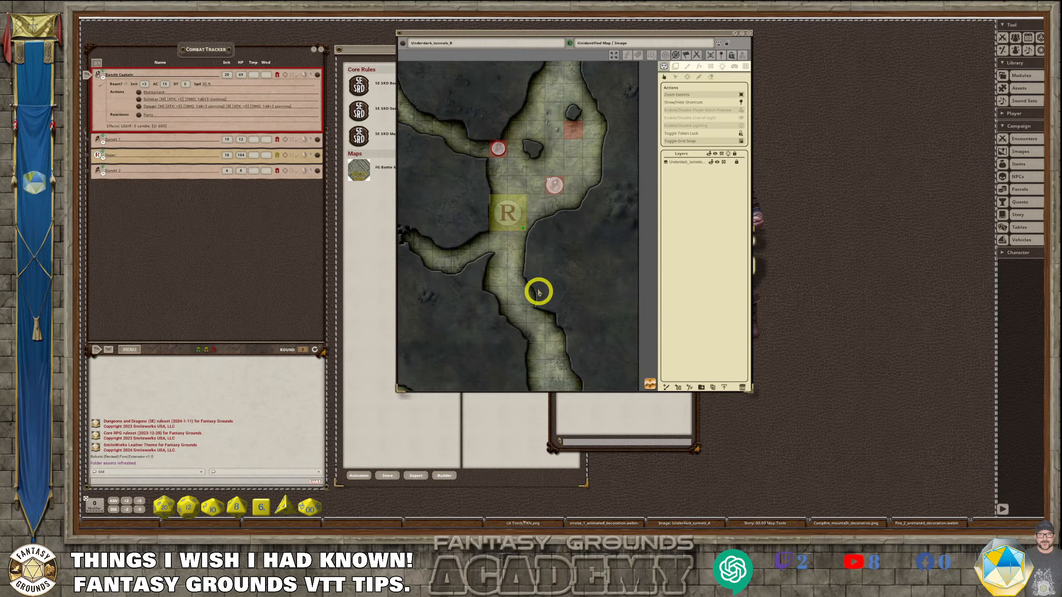
{"action": "left_click", "coordinate": [742, 125]}
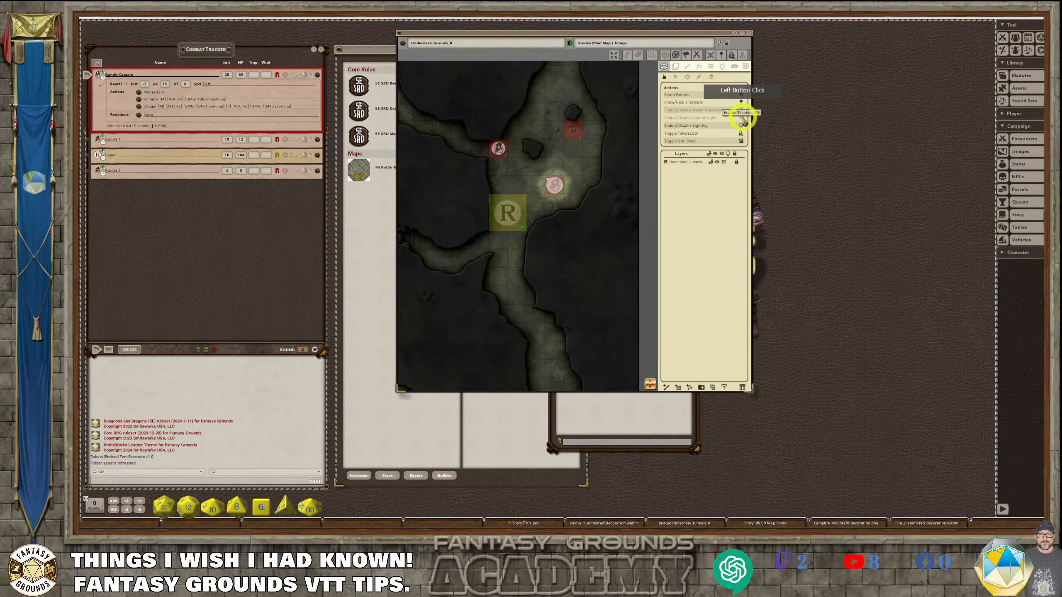
- Select the Bandit Captain and Bandit 2 tokens in turn to compare what each one sees and illuminates
{"action": "scroll", "coordinate": [551, 198], "scroll_direction": "up", "scroll_amount": 3}
{"action": "scroll", "coordinate": [551, 198], "scroll_direction": "down", "scroll_amount": 5}
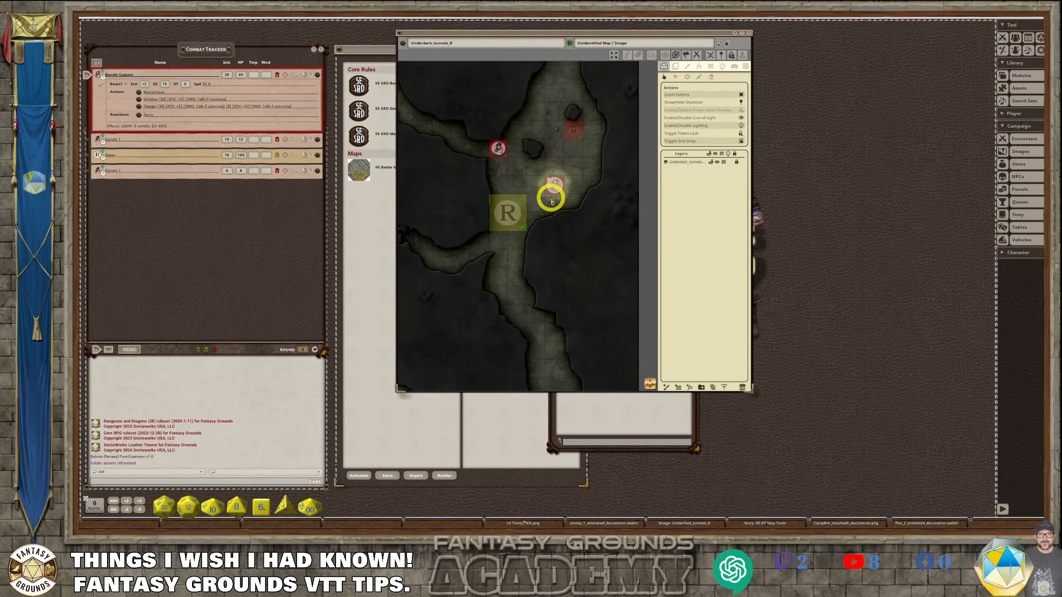
{"action": "scroll", "coordinate": [551, 198], "scroll_direction": "up", "scroll_amount": 2}
{"action": "scroll", "coordinate": [551, 201], "scroll_direction": "up", "scroll_amount": 1}
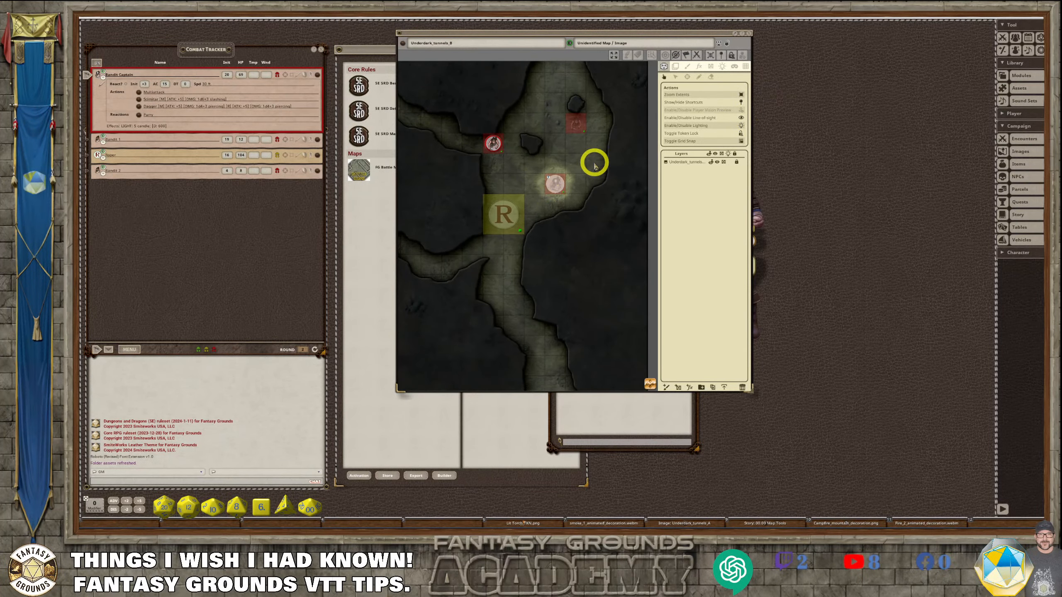
{"action": "left_click", "coordinate": [561, 186]}
{"action": "left_click", "coordinate": [492, 146]}
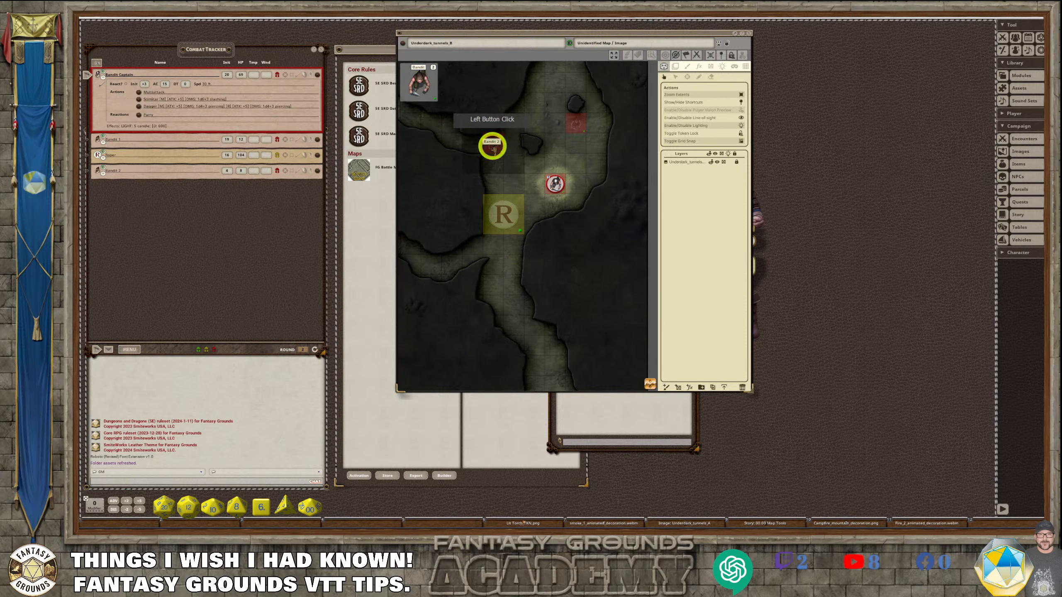
{"action": "left_click", "coordinate": [557, 182]}
{"action": "left_click", "coordinate": [481, 136]}
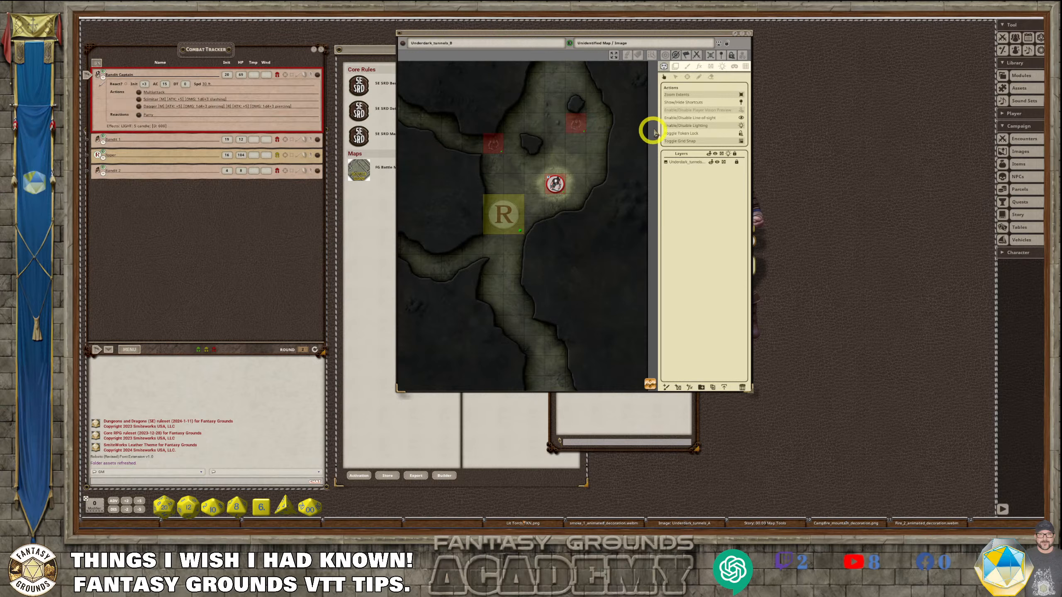
- Display the map's line-of-sight occluders and examine the outlines along the tunnel walls and around the cavern's rock pillars
{"action": "left_click", "coordinate": [712, 67]}
{"action": "scroll", "coordinate": [589, 201], "scroll_direction": "down", "scroll_amount": 3}
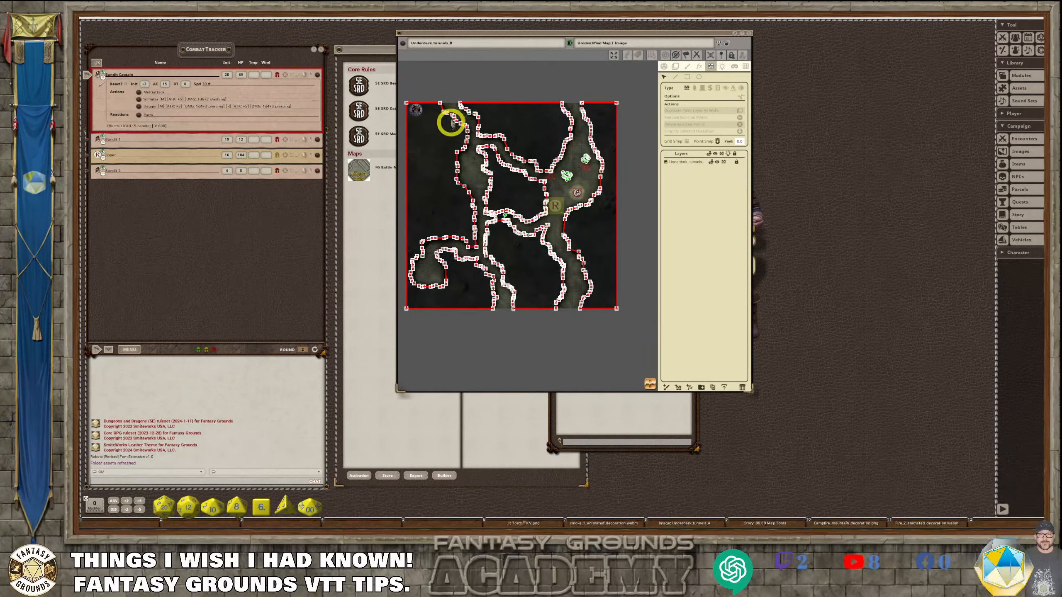
{"action": "scroll", "coordinate": [552, 255], "scroll_direction": "up", "scroll_amount": 6}
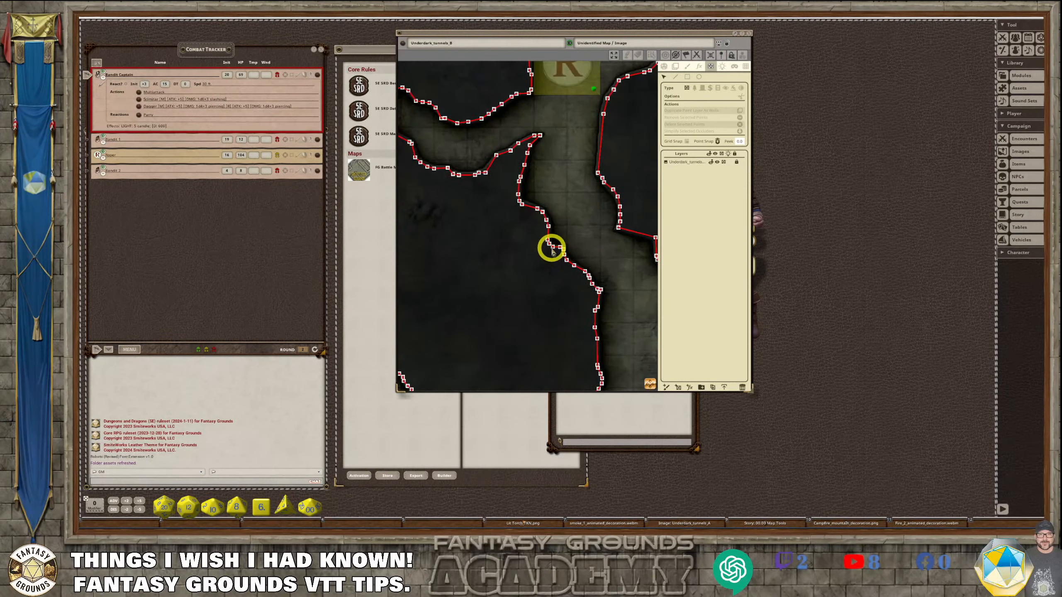
{"action": "scroll", "coordinate": [552, 247], "scroll_direction": "down", "scroll_amount": 3}
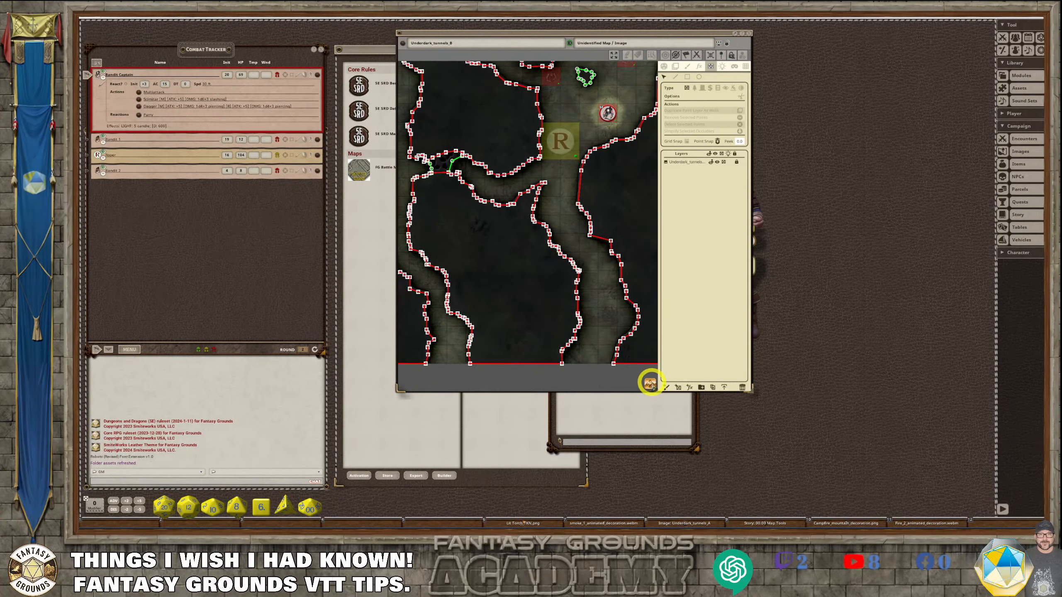
{"action": "left_click_drag", "start_coordinate": [651, 383], "coordinate": [515, 279]}
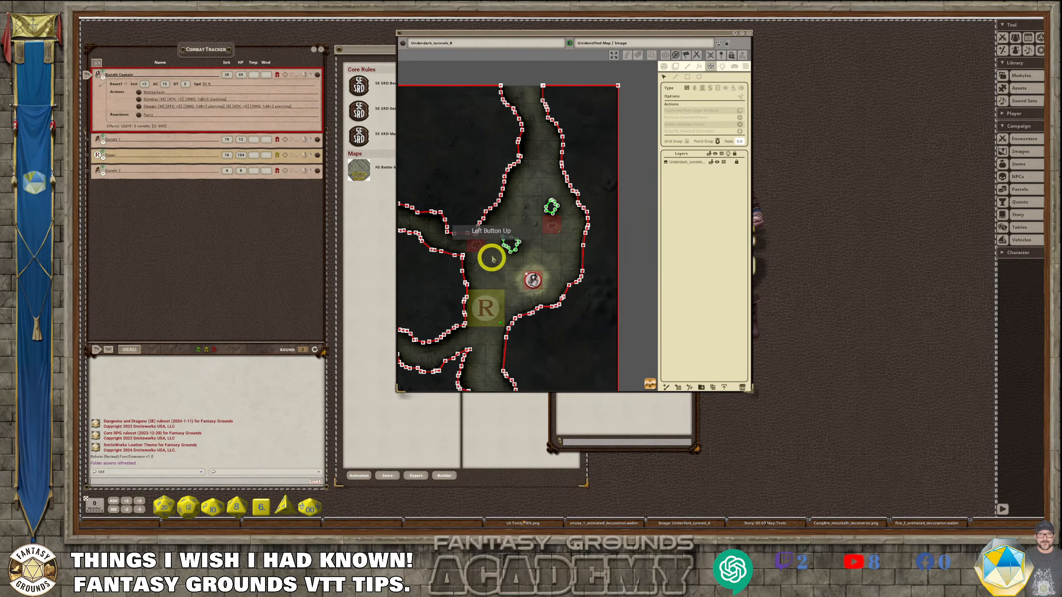
{"action": "scroll", "coordinate": [493, 255], "scroll_direction": "up", "scroll_amount": 2}
{"action": "left_click", "coordinate": [496, 244]}
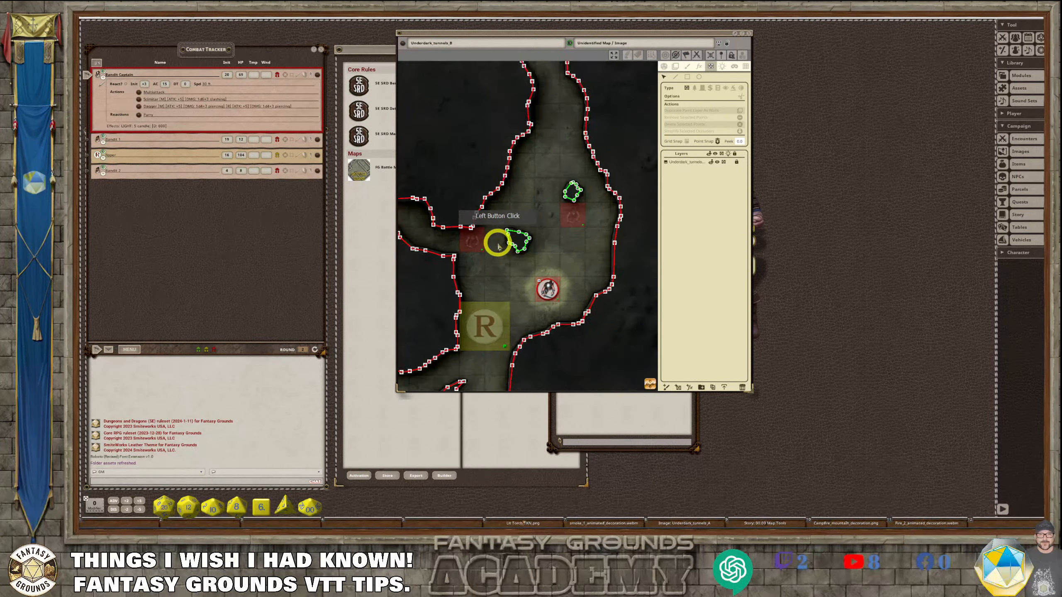
- Leave the occluder editing view, shift the Bandit Captain slightly, and move Bandit 2 from the west tunnel into the northern cavern
{"action": "scroll", "coordinate": [497, 246], "scroll_direction": "down", "scroll_amount": 1}
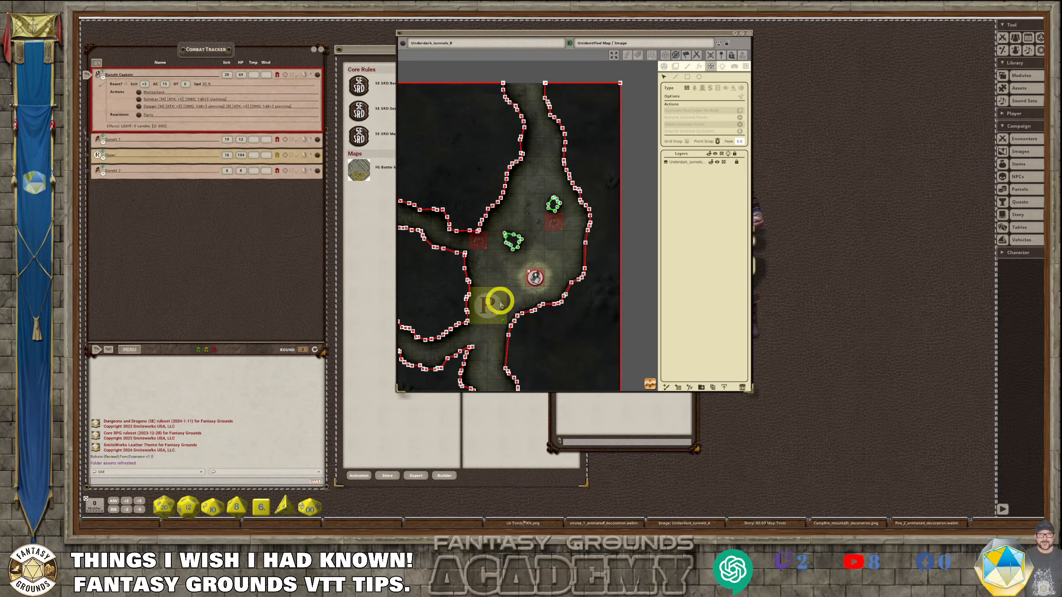
{"action": "left_click", "coordinate": [663, 68]}
{"action": "left_click", "coordinate": [535, 276]}
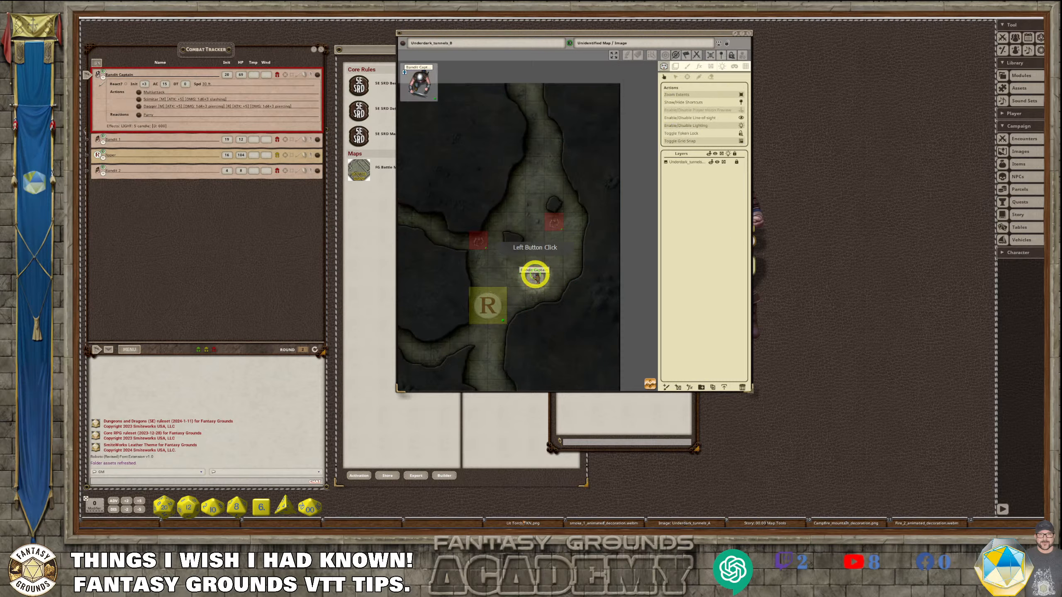
{"action": "mouse_move", "coordinate": [535, 275]}
{"action": "left_mouse_down"}
{"action": "mouse_move", "coordinate": [532, 221]}
{"action": "mouse_move", "coordinate": [547, 269]}
{"action": "left_mouse_up"}
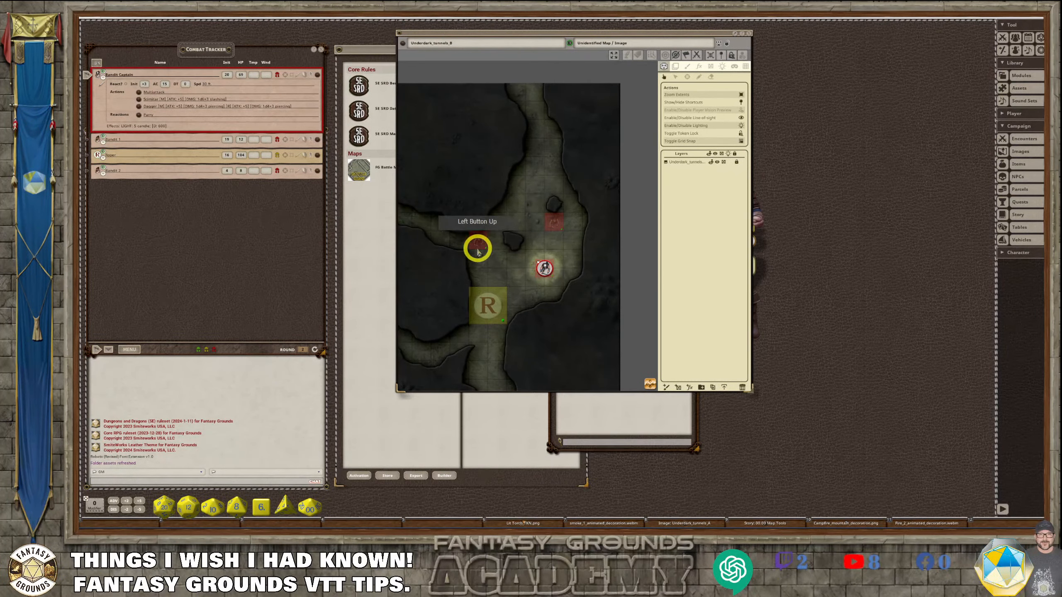
{"action": "left_click_drag", "start_coordinate": [477, 251], "coordinate": [524, 197]}
{"action": "scroll", "coordinate": [536, 194], "scroll_direction": "down", "scroll_amount": 2}
{"action": "scroll", "coordinate": [513, 239], "scroll_direction": "up", "scroll_amount": 2}
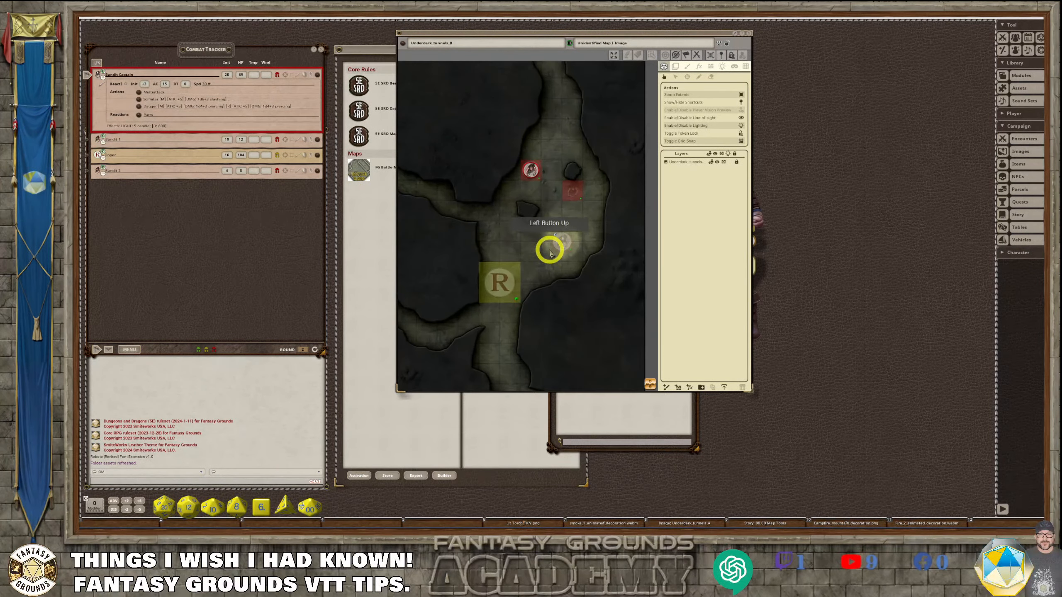
{"action": "scroll", "coordinate": [549, 252], "scroll_direction": "down", "scroll_amount": 1}
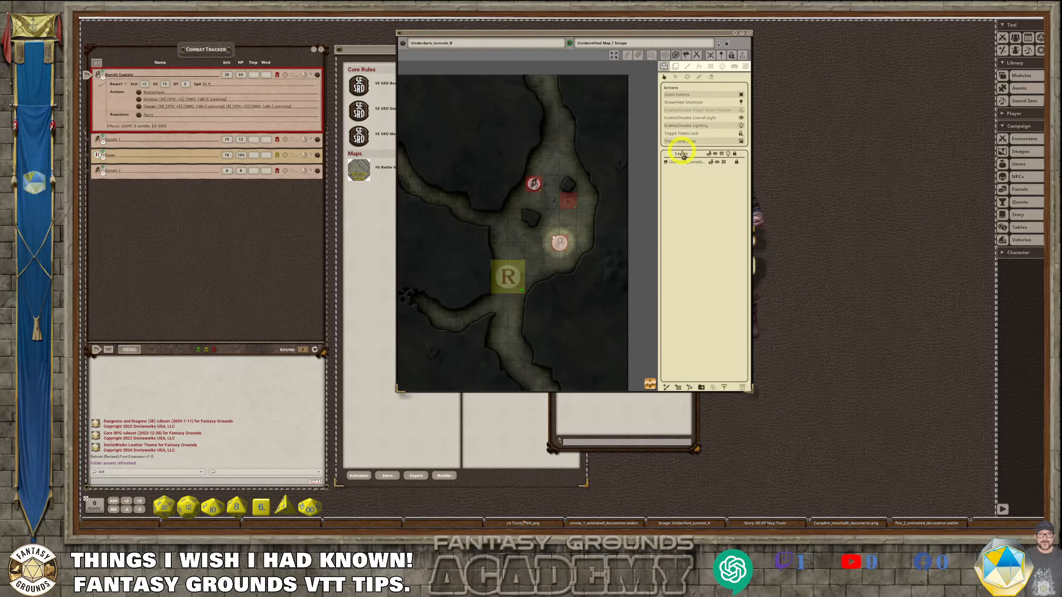
- Turn on the player vision preview and nudge the Bandit Captain slightly west to check its light and sight
{"action": "left_click", "coordinate": [741, 113]}
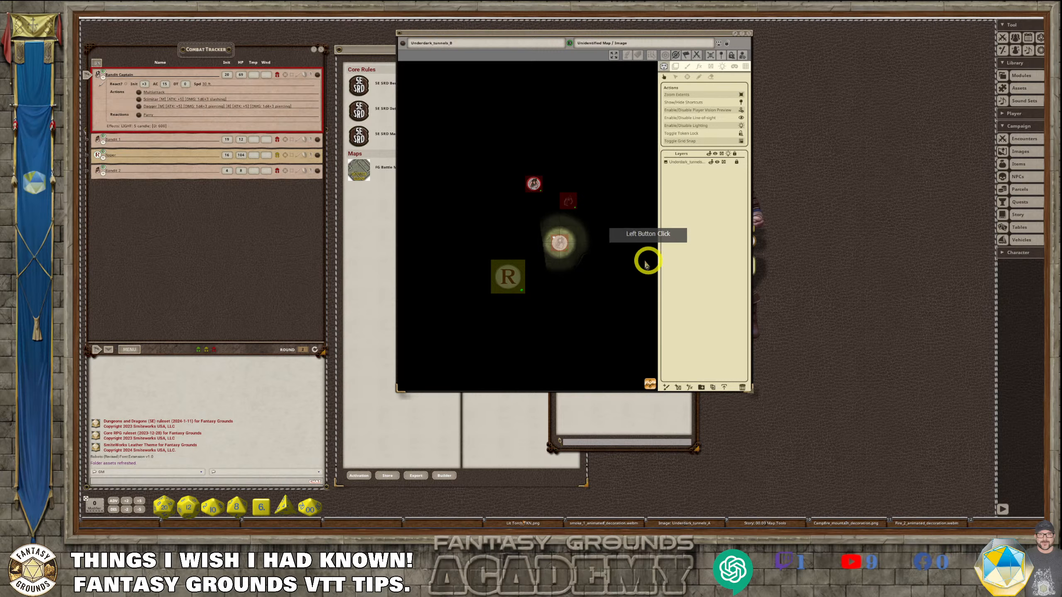
{"action": "scroll", "coordinate": [604, 268], "scroll_direction": "up", "scroll_amount": 3}
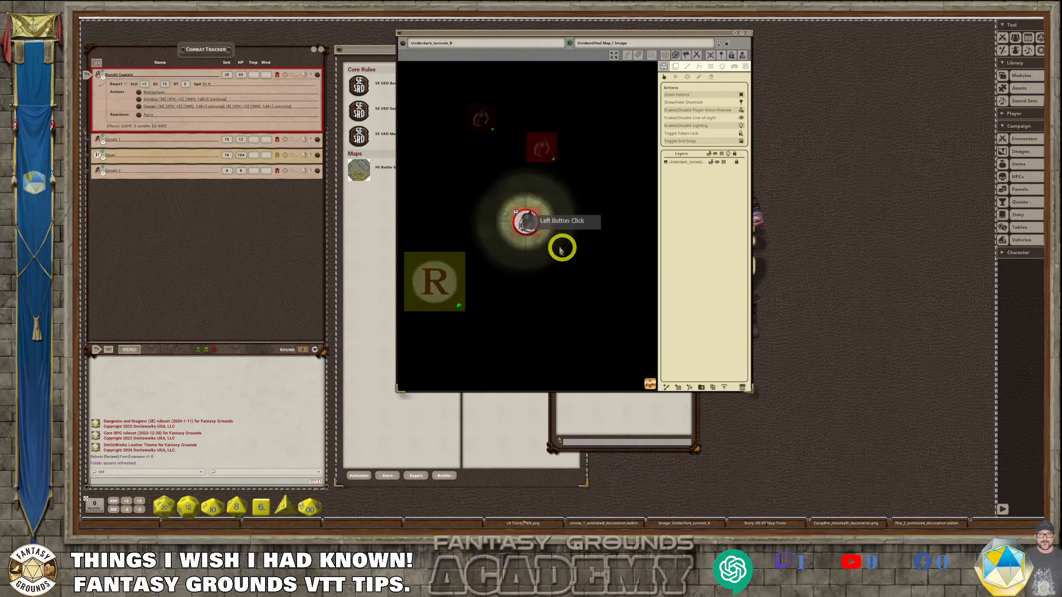
{"action": "scroll", "coordinate": [548, 241], "scroll_direction": "down", "scroll_amount": 1}
{"action": "mouse_move", "coordinate": [533, 225]}
{"action": "left_mouse_down"}
{"action": "mouse_move", "coordinate": [522, 212]}
{"action": "mouse_move", "coordinate": [505, 226]}
{"action": "mouse_move", "coordinate": [448, 189]}
{"action": "mouse_move", "coordinate": [526, 226]}
{"action": "left_mouse_up"}
{"action": "scroll", "coordinate": [547, 222], "scroll_direction": "down", "scroll_amount": 1}
- Select Bandit 2 and Bandit 1 in turn to compare how much of the Captain's light each one sees
{"action": "left_click", "coordinate": [503, 156]}
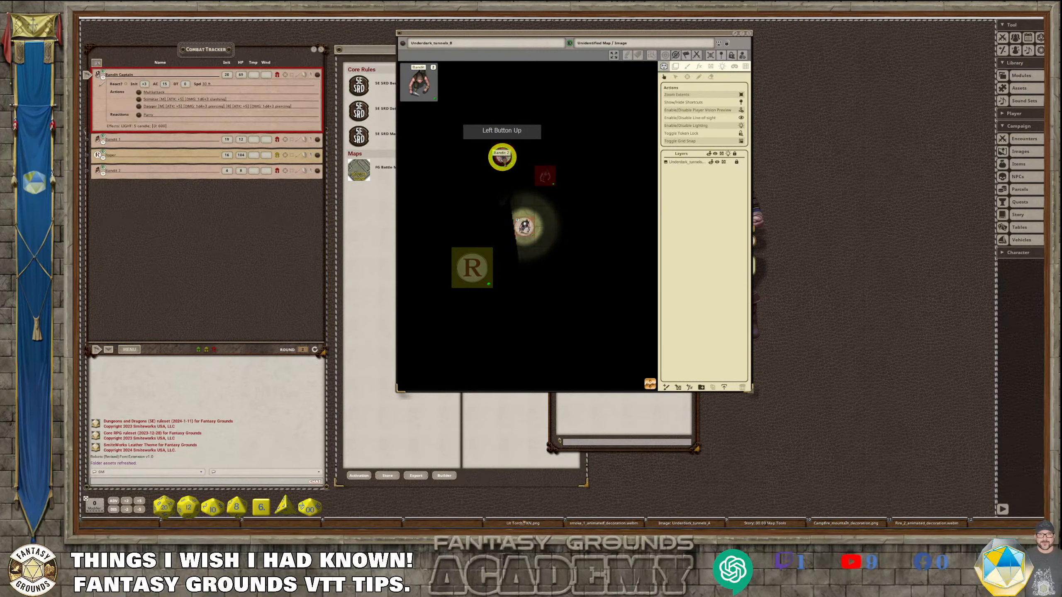
{"action": "mouse_move", "coordinate": [502, 153]}
{"action": "left_mouse_down"}
{"action": "mouse_move", "coordinate": [545, 143]}
{"action": "mouse_move", "coordinate": [488, 166]}
{"action": "mouse_move", "coordinate": [563, 221]}
{"action": "mouse_move", "coordinate": [507, 147]}
{"action": "mouse_move", "coordinate": [498, 150]}
{"action": "mouse_move", "coordinate": [522, 151]}
{"action": "mouse_move", "coordinate": [501, 152]}
{"action": "left_mouse_up"}
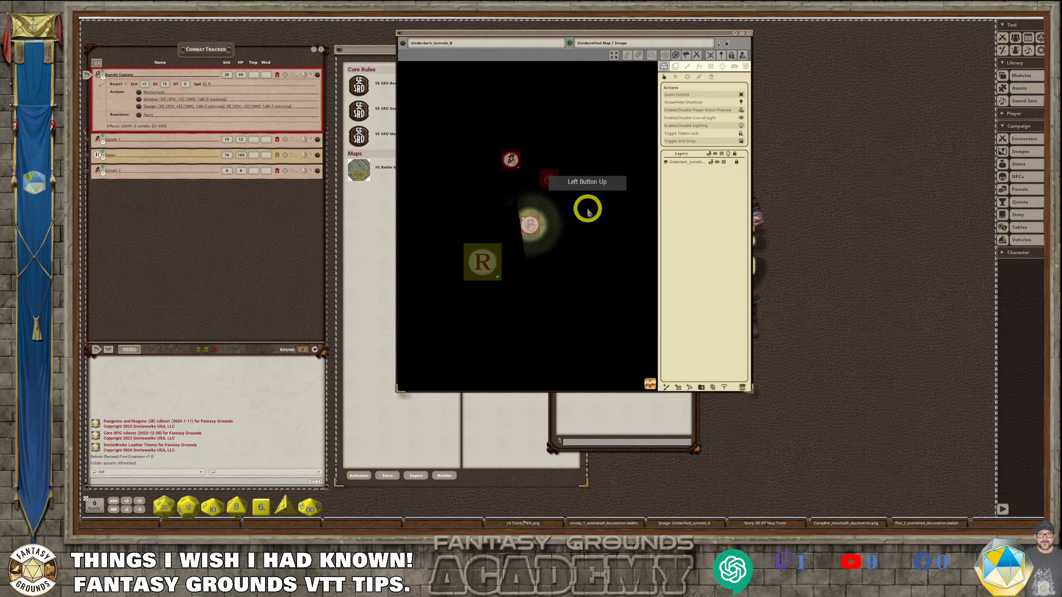
{"action": "scroll", "coordinate": [581, 190], "scroll_direction": "up", "scroll_amount": 1}
{"action": "left_click", "coordinate": [537, 171]}
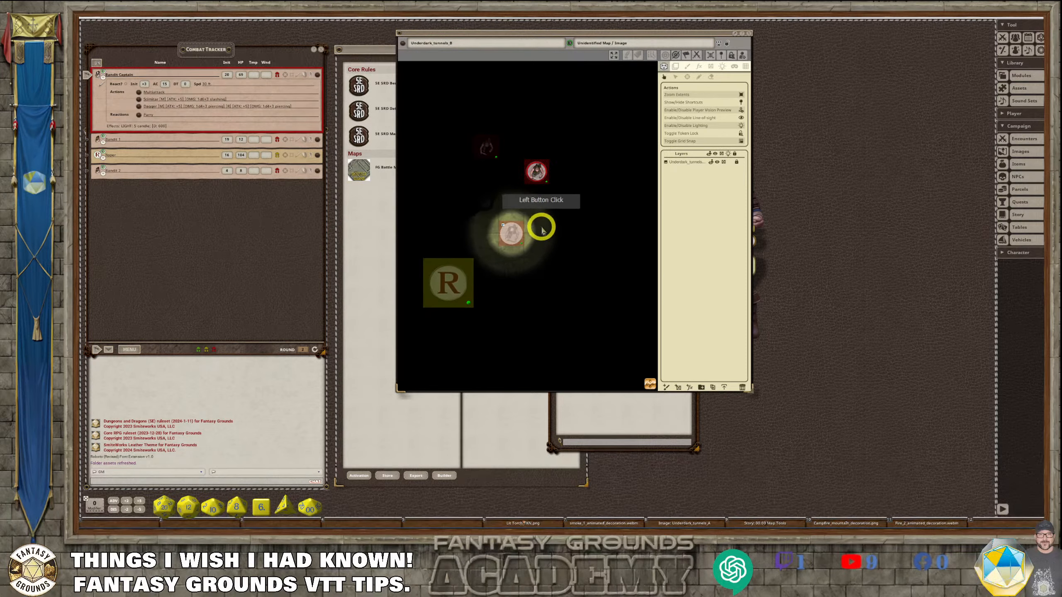
{"action": "scroll", "coordinate": [536, 233], "scroll_direction": "down", "scroll_amount": 2}
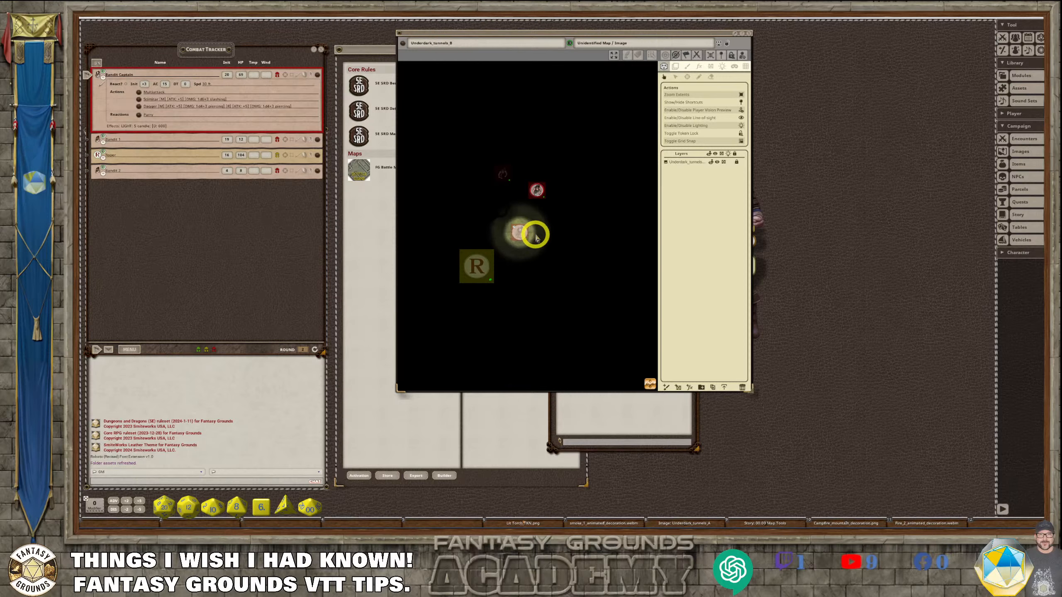
- Nudge the Bandit Captain slightly east and place Bandit 2 directly north of it, with Bandit 1 beside Bandit 2
{"action": "scroll", "coordinate": [537, 237], "scroll_direction": "up", "scroll_amount": 2}
{"action": "left_click_drag", "start_coordinate": [509, 232], "coordinate": [526, 228]}
{"action": "scroll", "coordinate": [552, 228], "scroll_direction": "down", "scroll_amount": 2}
{"action": "scroll", "coordinate": [554, 225], "scroll_direction": "up", "scroll_amount": 3}
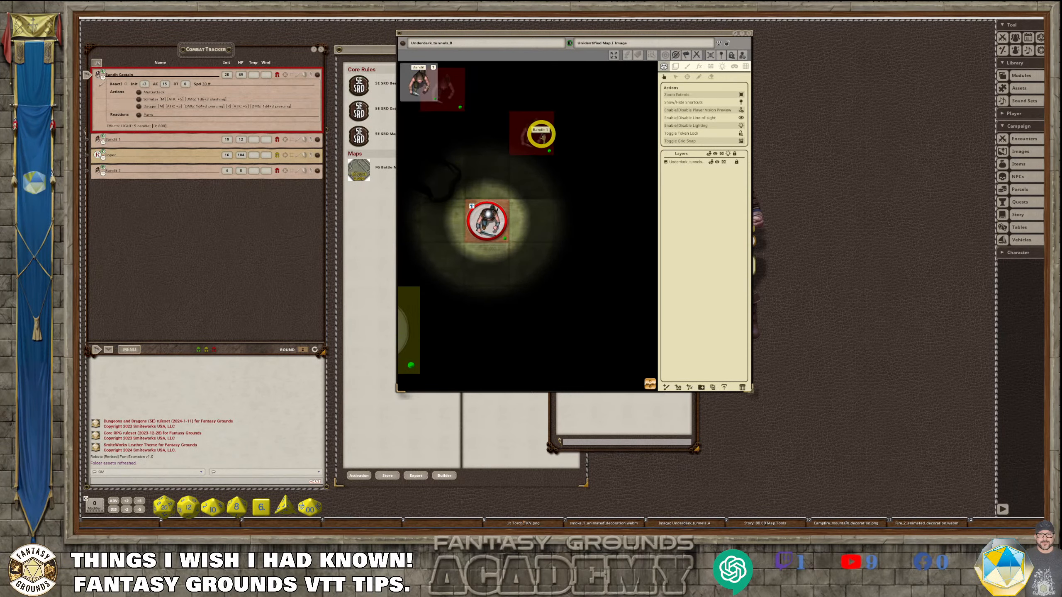
{"action": "left_click", "coordinate": [542, 139]}
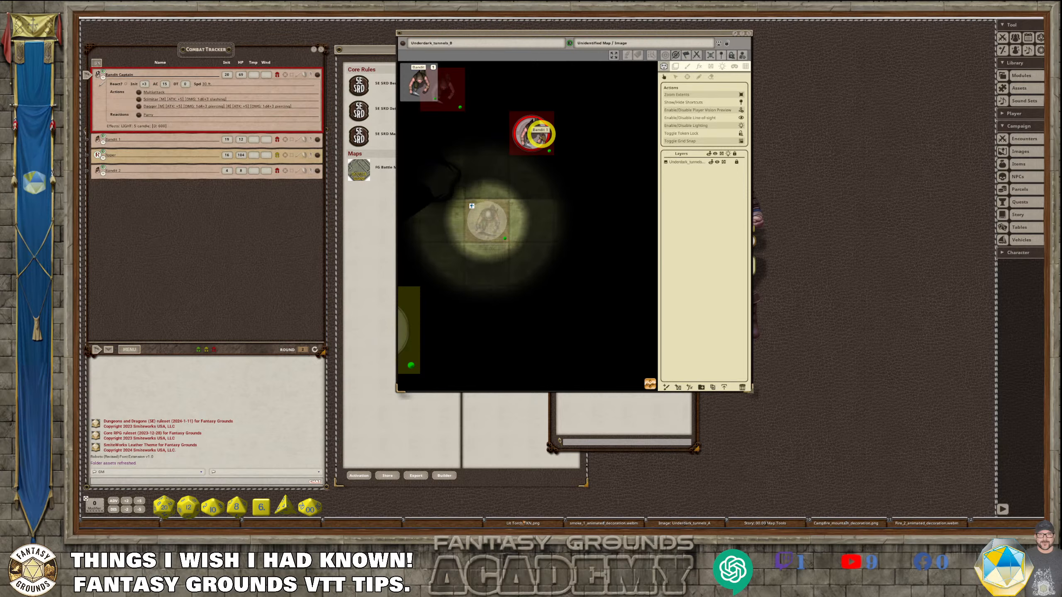
{"action": "left_click_drag", "start_coordinate": [533, 131], "coordinate": [535, 183]}
{"action": "left_click_drag", "start_coordinate": [441, 80], "coordinate": [487, 175]}
{"action": "scroll", "coordinate": [523, 266], "scroll_direction": "down", "scroll_amount": 2}
{"action": "scroll", "coordinate": [517, 272], "scroll_direction": "up", "scroll_amount": 2}
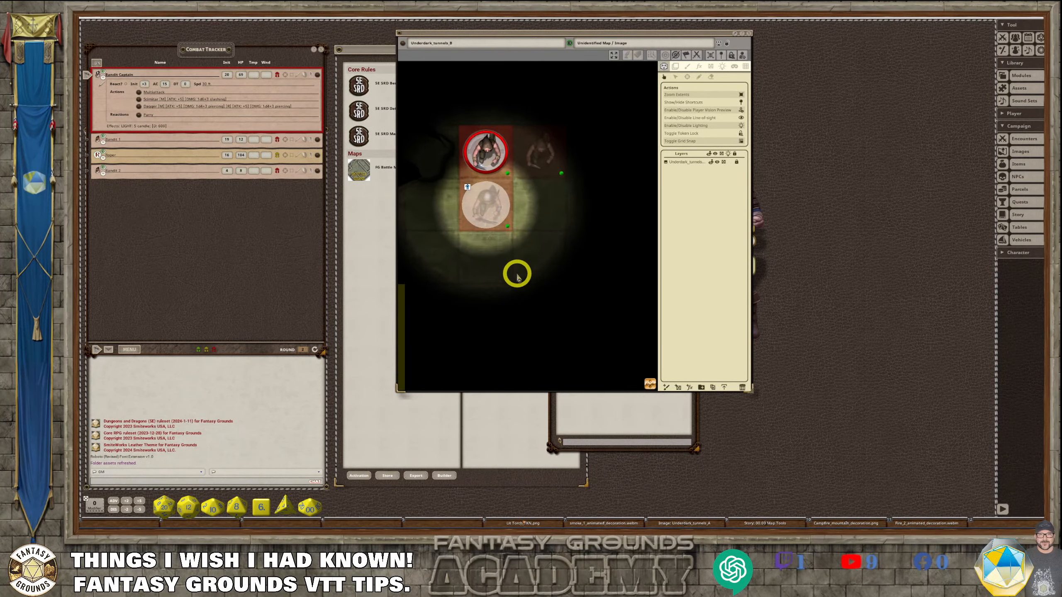
{"action": "scroll", "coordinate": [517, 271], "scroll_direction": "down", "scroll_amount": 2}
- Select the Roper, Bandit 1 and Bandit 2 tokens in turn to compare the Roper's vision with the bandits'
{"action": "mouse_move", "coordinate": [435, 302]}
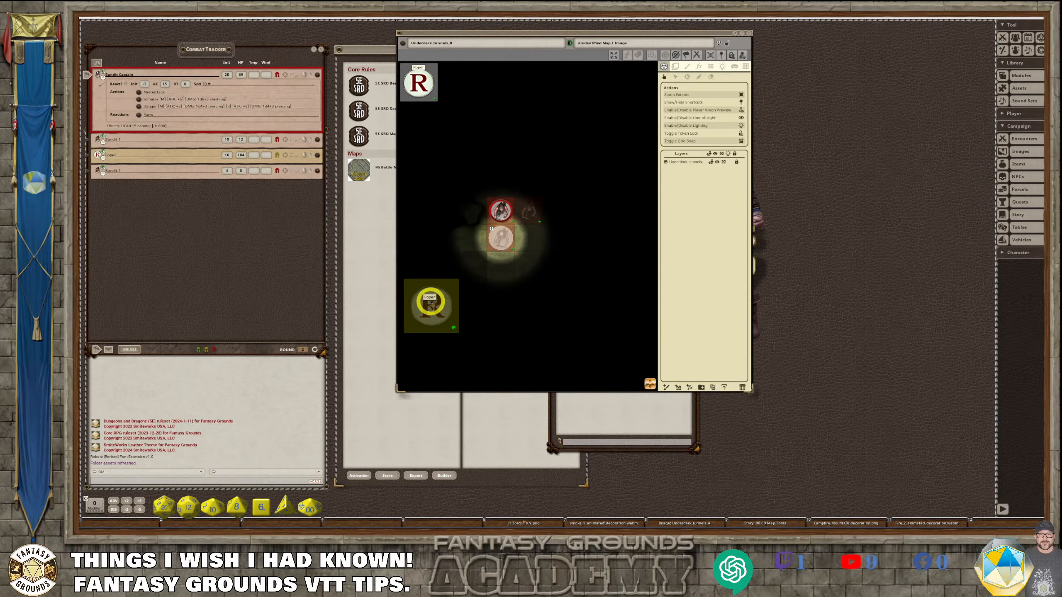
{"action": "left_click", "coordinate": [431, 306]}
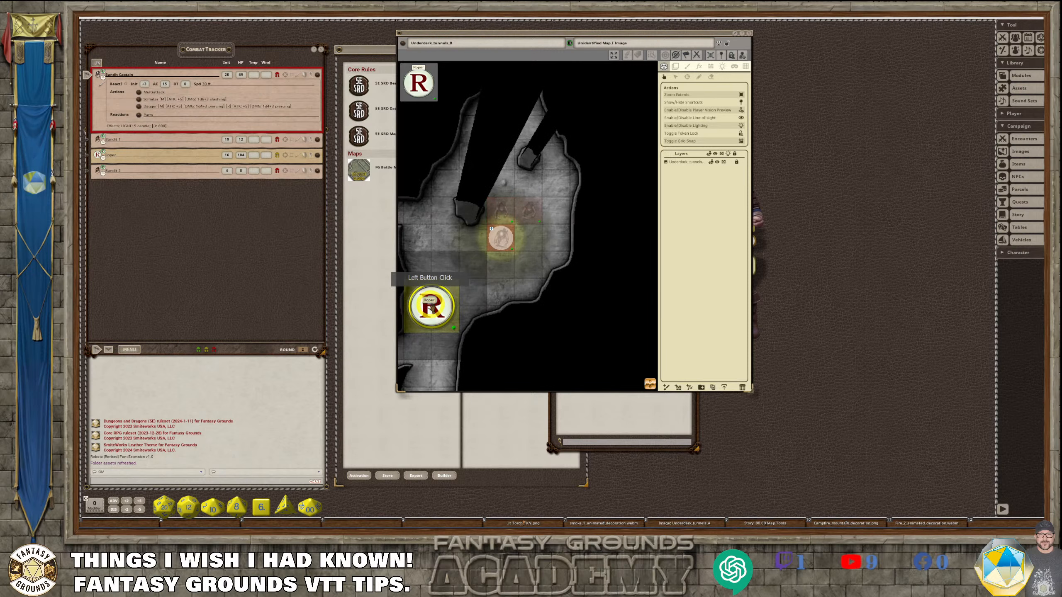
{"action": "scroll", "coordinate": [452, 271], "scroll_direction": "up", "scroll_amount": 2}
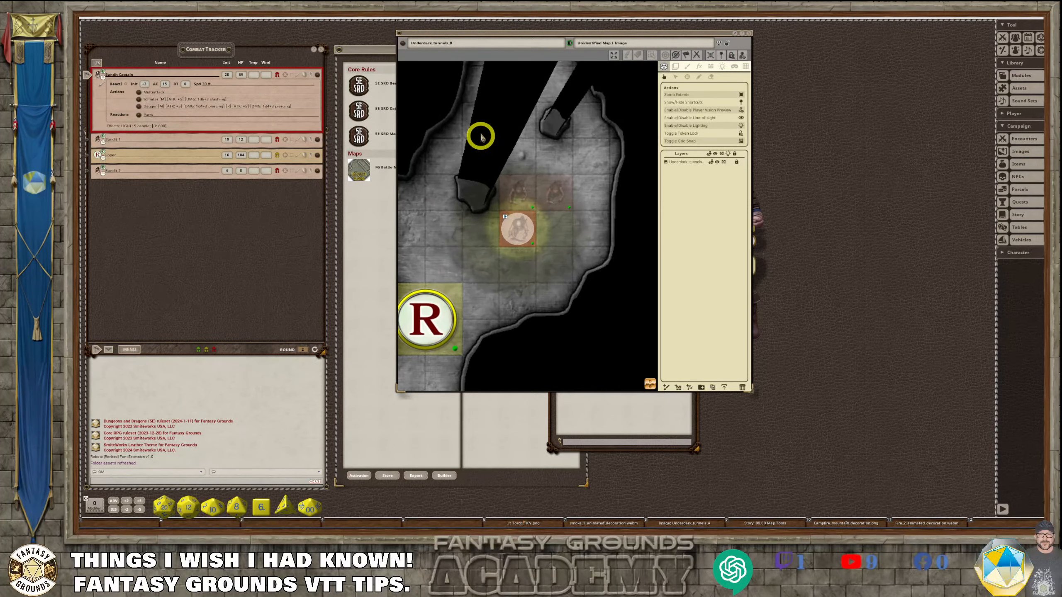
{"action": "scroll", "coordinate": [461, 283], "scroll_direction": "down", "scroll_amount": 2}
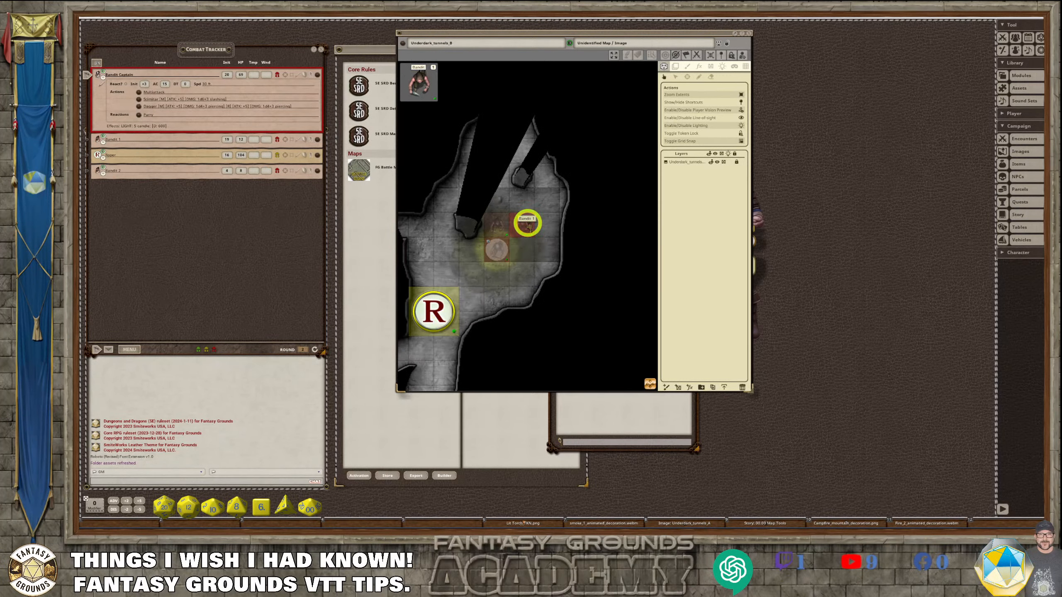
{"action": "left_click", "coordinate": [518, 222]}
{"action": "left_click", "coordinate": [491, 223]}
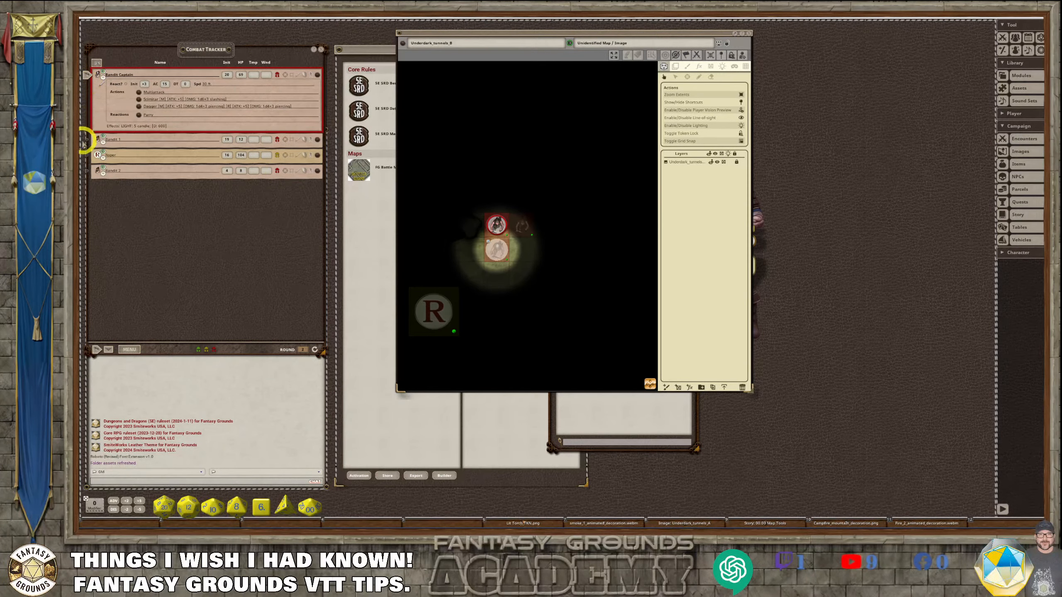
- Advance the combat turn past Bandit 1 to the Roper and select the Roper's token on the map
{"action": "left_click", "coordinate": [109, 350]}
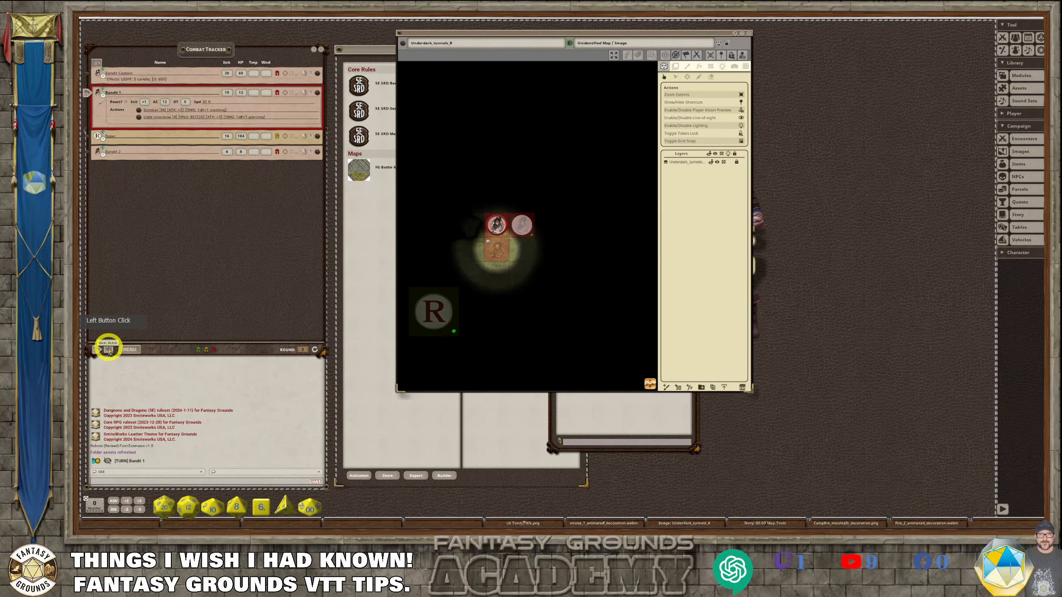
{"action": "left_click", "coordinate": [109, 350]}
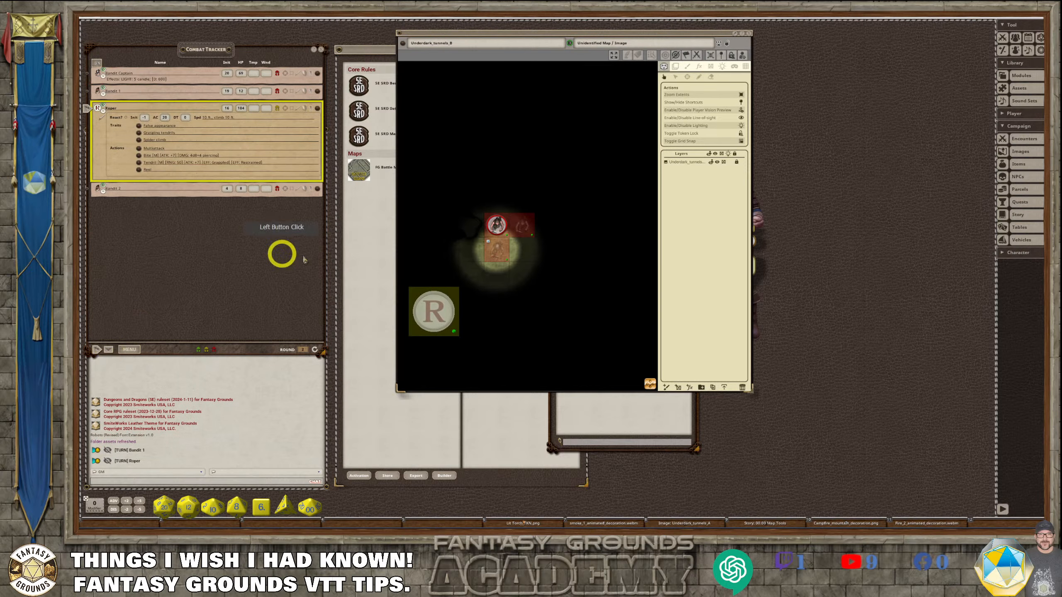
{"action": "scroll", "coordinate": [433, 309], "scroll_direction": "up", "scroll_amount": 2}
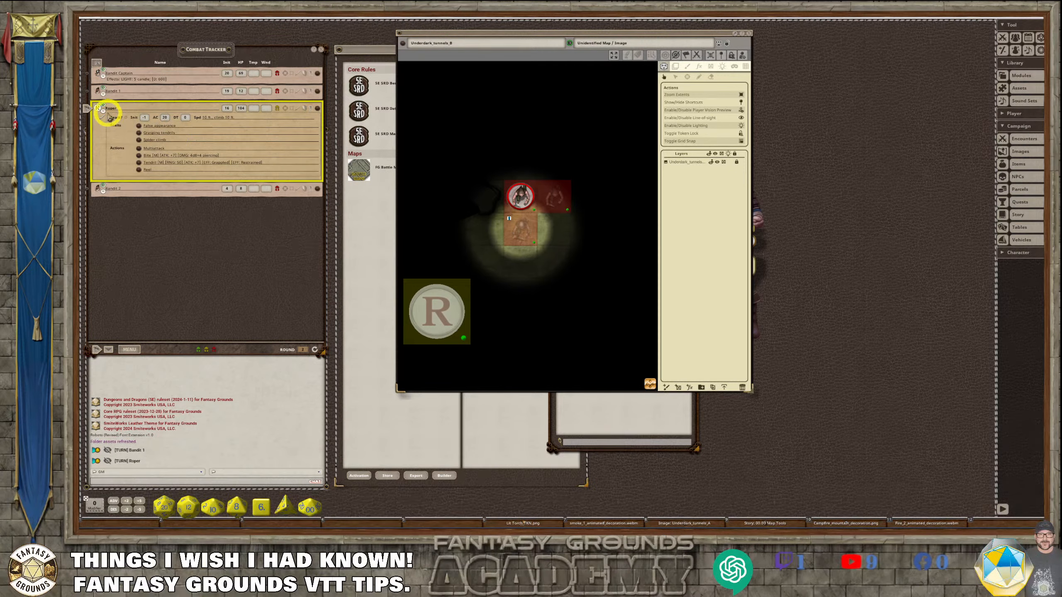
{"action": "left_click", "coordinate": [437, 312]}
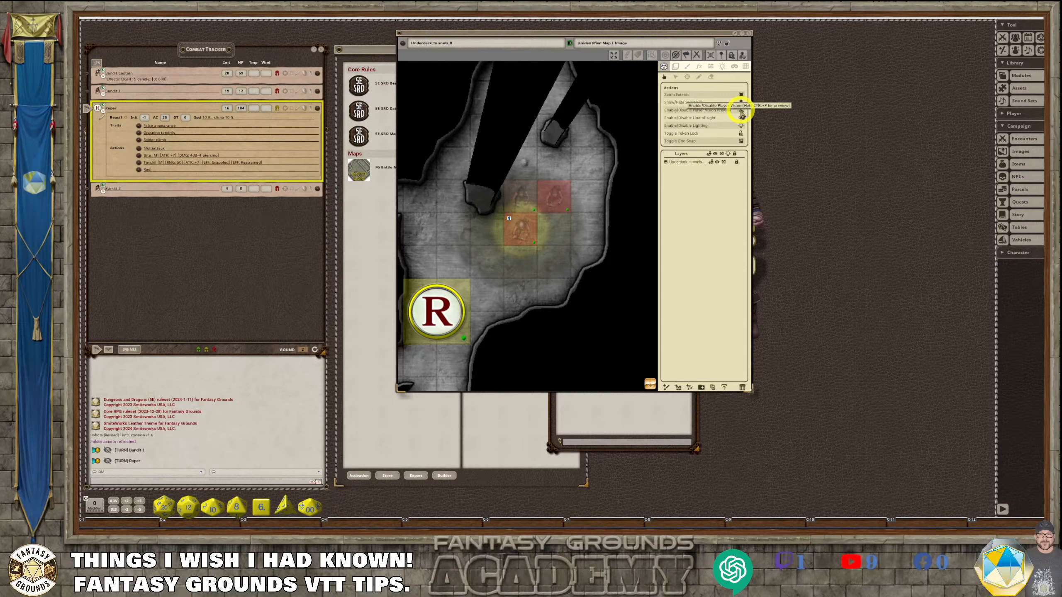
- Toggle the player vision preview repeatedly with the Roper selected, comparing its own vision with the Game Master's full map view
{"action": "key", "text": "ctrl+p"}
{"action": "key", "text": "ctrl+p"}
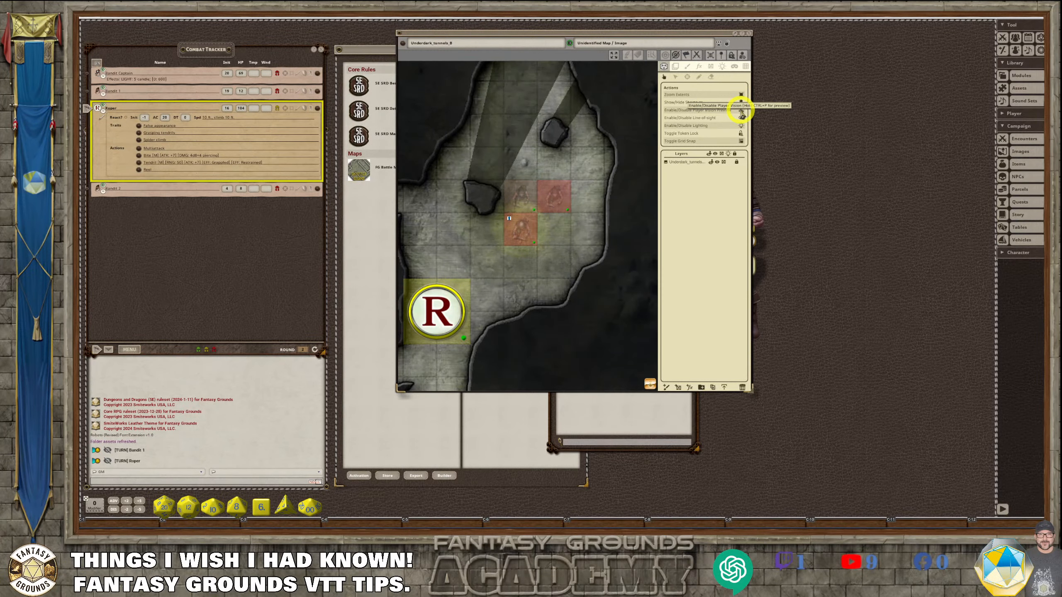
{"action": "key", "text": "ctrl+p"}
{"action": "key", "text": "ctrl+p"}
{"action": "key", "text": "ctrl+p"}
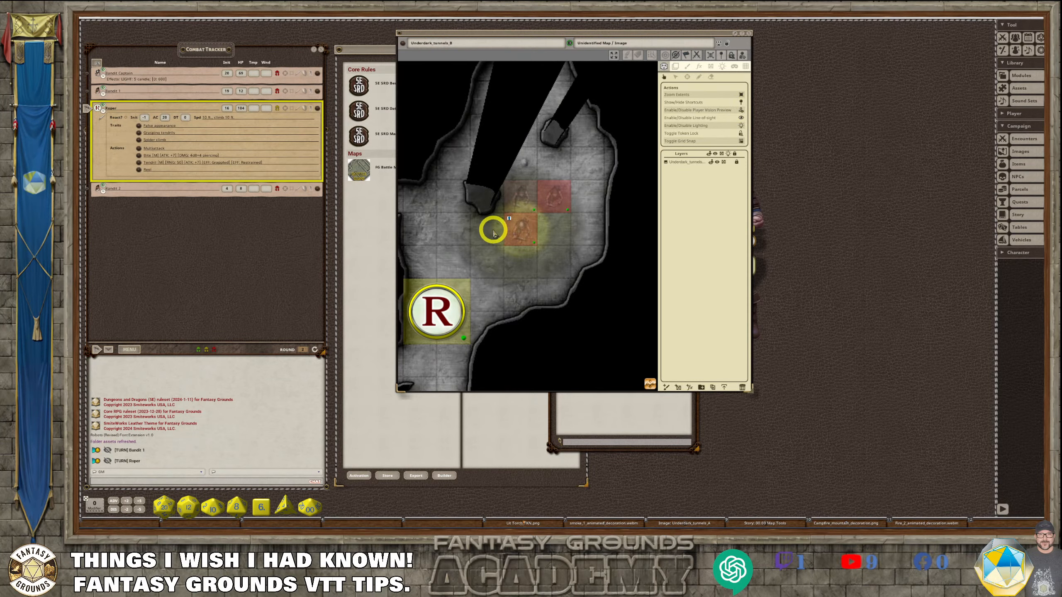
{"action": "scroll", "coordinate": [513, 276], "scroll_direction": "down", "scroll_amount": 4}
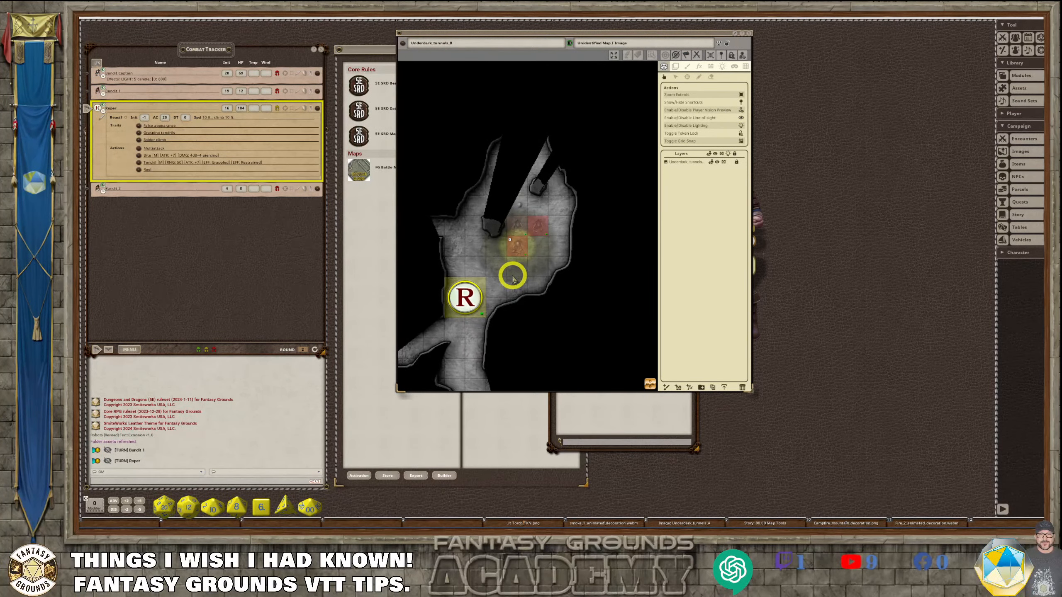
{"action": "key", "text": "ctrl+p"}
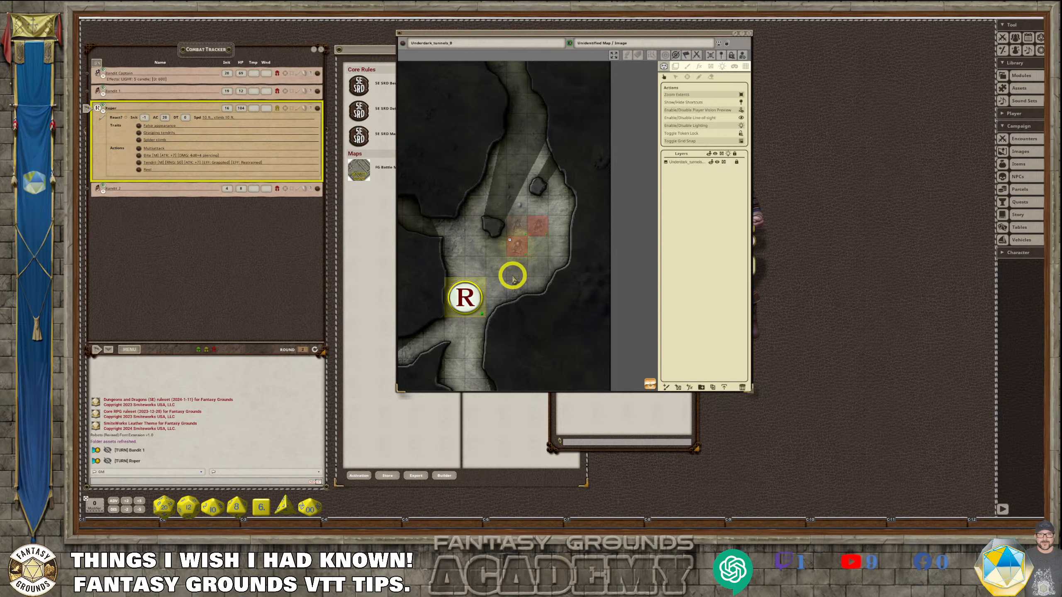
{"action": "key", "text": "ctrl+p"}
{"action": "key", "text": "ctrl+p"}
{"action": "key", "text": "ctrl+p"}
{"action": "key", "text": "ctrl+p"}
{"action": "key", "text": "ctrl+p"}
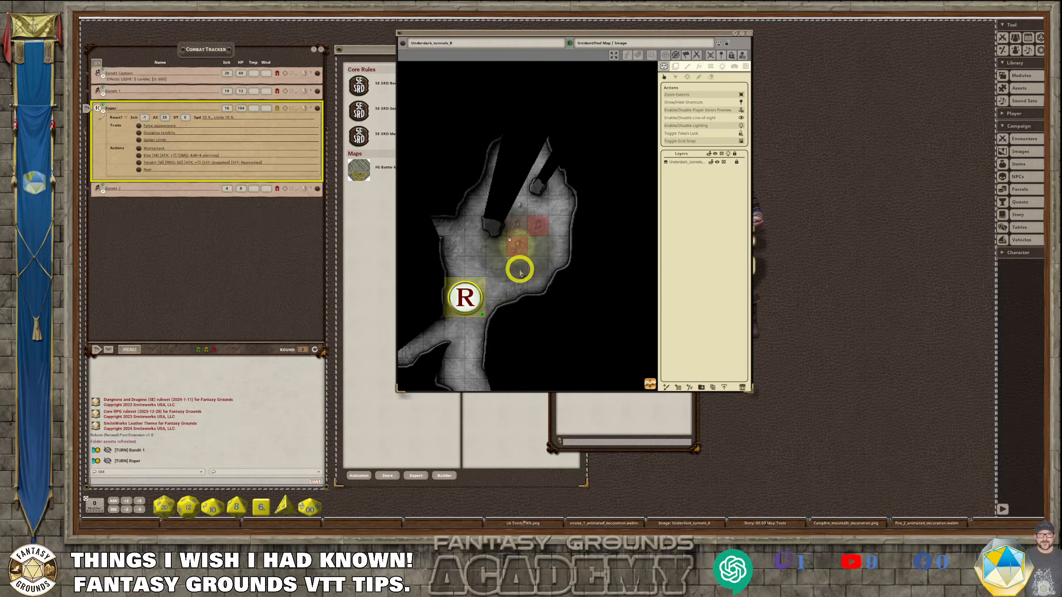
- Select the Bandit Captain, Bandit 1, Bandit 2 and the Roper in turn to compare their previewed vision
{"action": "scroll", "coordinate": [521, 272], "scroll_direction": "up", "scroll_amount": 2}
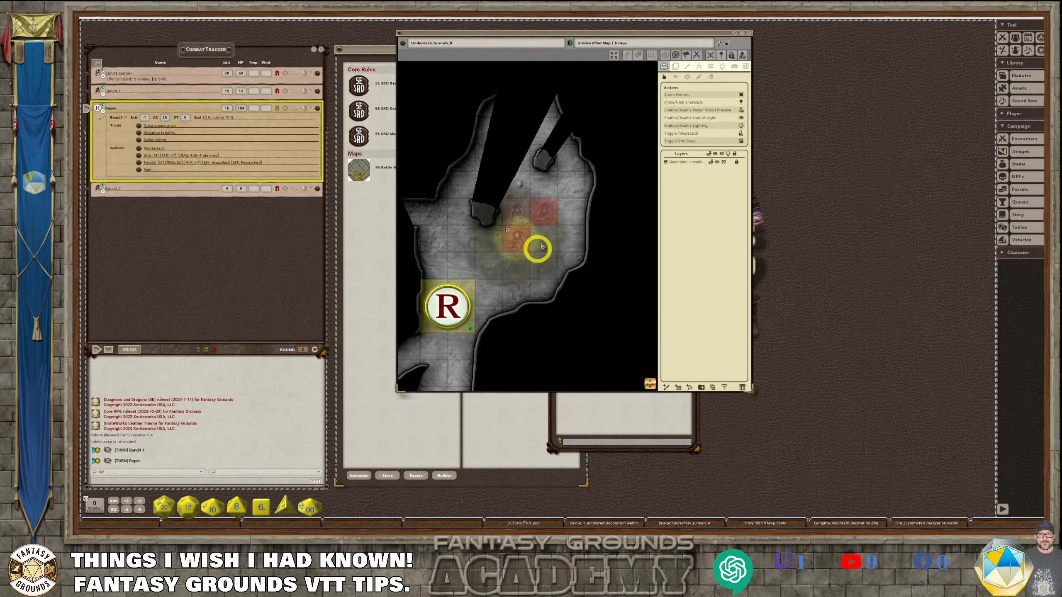
{"action": "left_click", "coordinate": [517, 237]}
{"action": "left_click", "coordinate": [544, 212]}
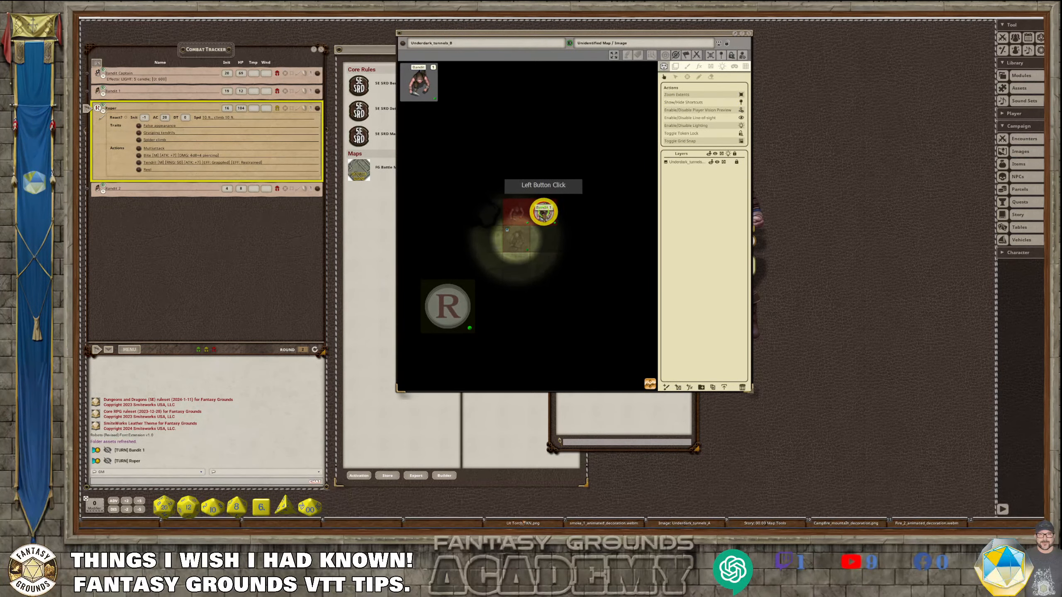
{"action": "left_click", "coordinate": [511, 212]}
{"action": "left_click", "coordinate": [443, 309]}
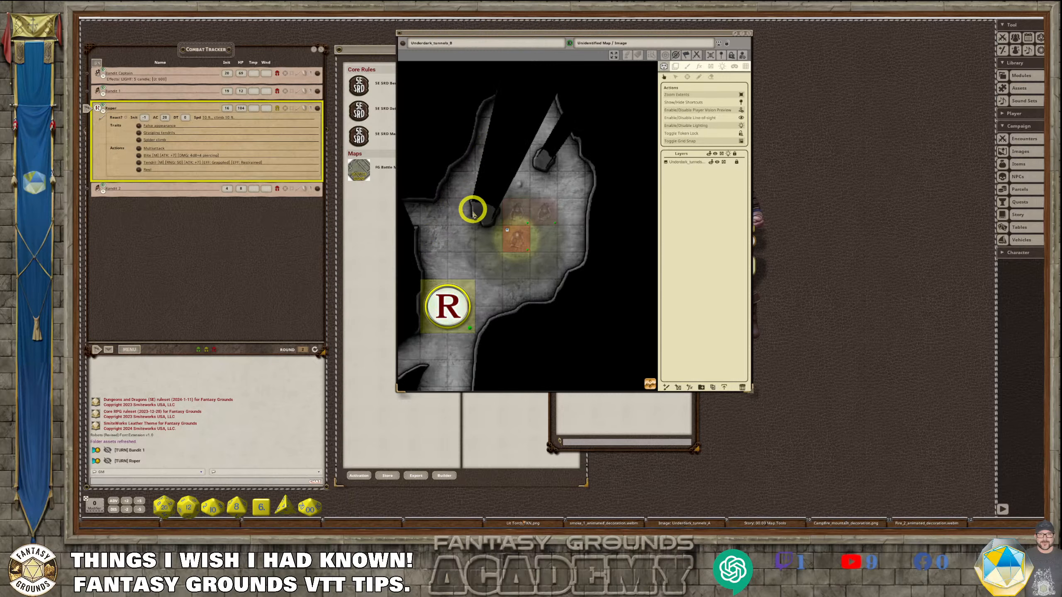
- Turn the player vision preview off to view the full cavern around the Roper, and turn it back on
{"action": "left_click", "coordinate": [741, 112]}
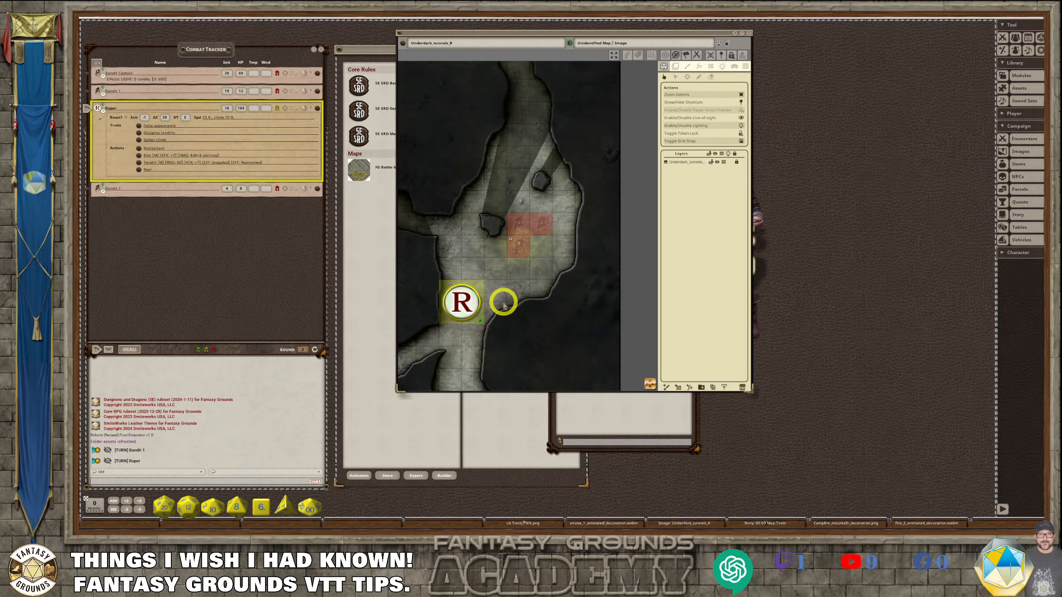
{"action": "scroll", "coordinate": [462, 302], "scroll_direction": "up", "scroll_amount": 2}
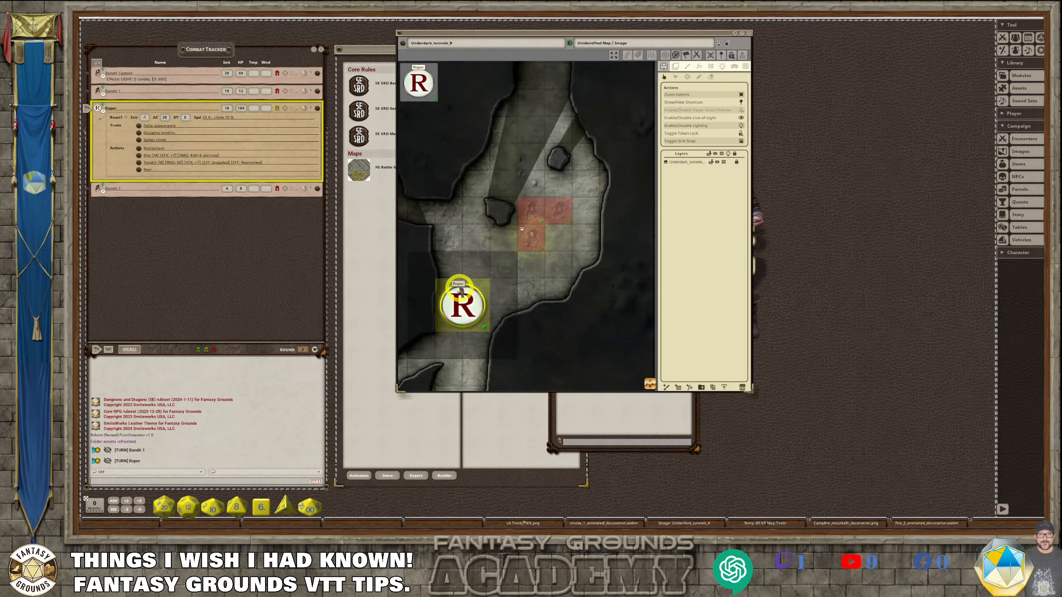
{"action": "left_click", "coordinate": [741, 109]}
{"action": "scroll", "coordinate": [473, 295], "scroll_direction": "down", "scroll_amount": 2}
{"action": "scroll", "coordinate": [474, 295], "scroll_direction": "up", "scroll_amount": 3}
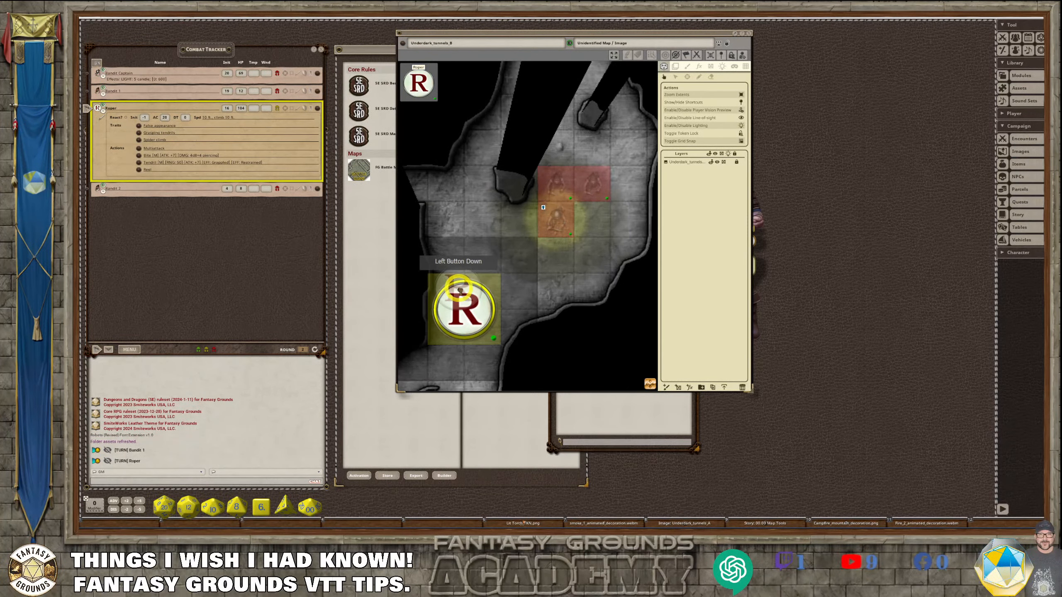
- Move the Bandit Captain one square south, away from the two bandits
{"action": "left_click", "coordinate": [558, 218]}
{"action": "left_click_drag", "start_coordinate": [582, 234], "coordinate": [554, 259]}
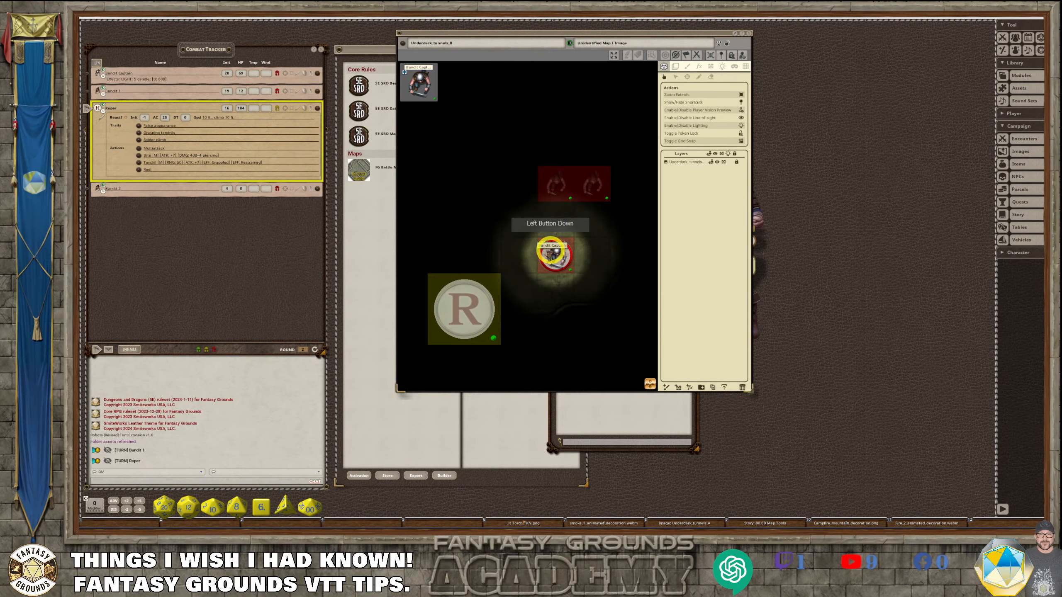
- Select the Roper, the Bandit Captain and both bandits in turn on the map to compare their previewed vision
{"action": "left_click", "coordinate": [455, 296]}
{"action": "left_click", "coordinate": [456, 297]}
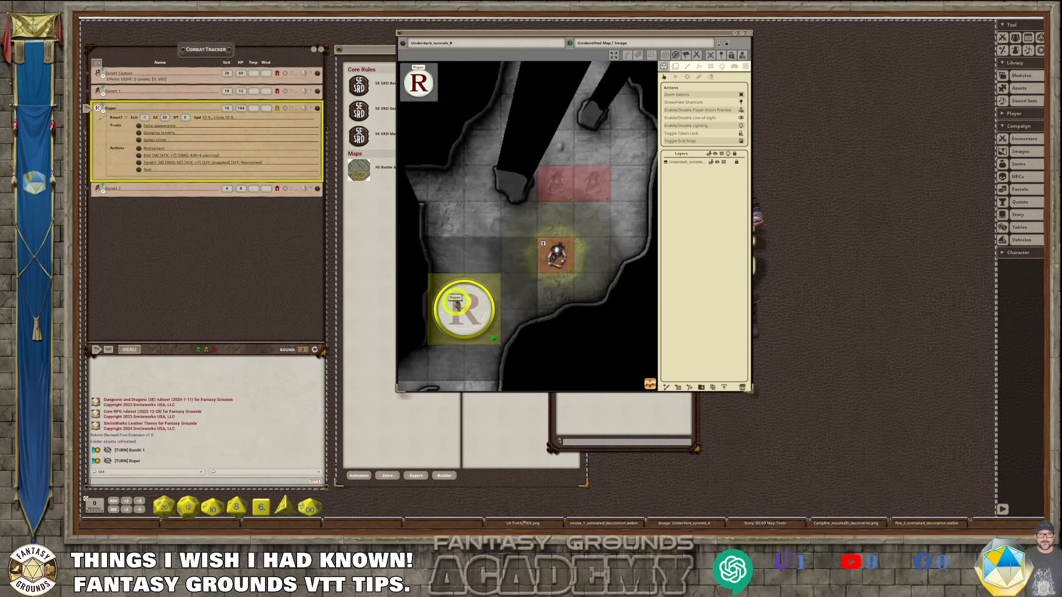
{"action": "scroll", "coordinate": [497, 277], "scroll_direction": "down", "scroll_amount": 5}
{"action": "scroll", "coordinate": [544, 289], "scroll_direction": "up", "scroll_amount": 1}
{"action": "scroll", "coordinate": [545, 288], "scroll_direction": "up", "scroll_amount": 2}
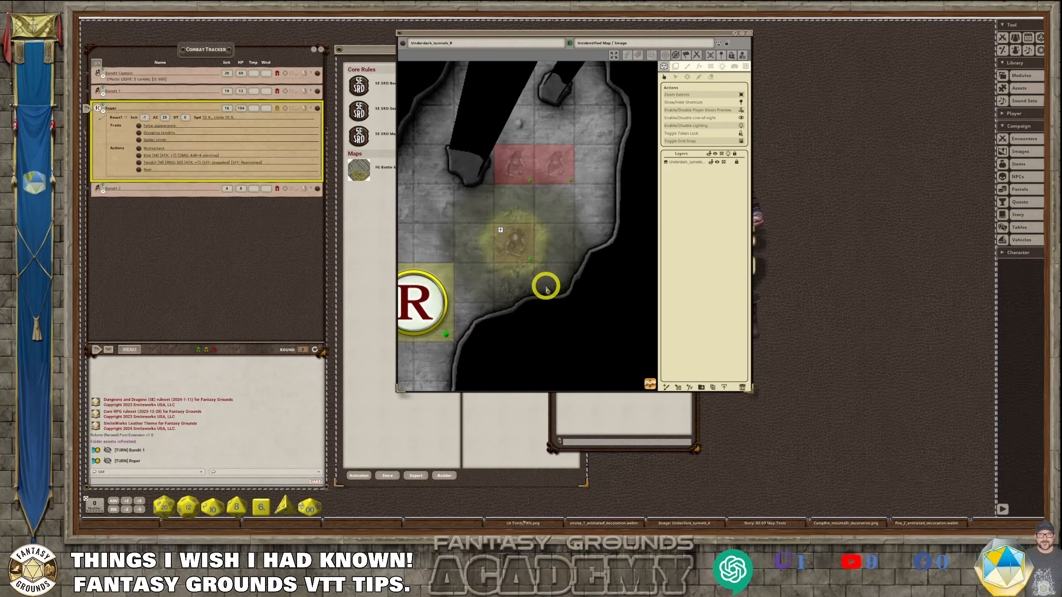
{"action": "mouse_move", "coordinate": [517, 237]}
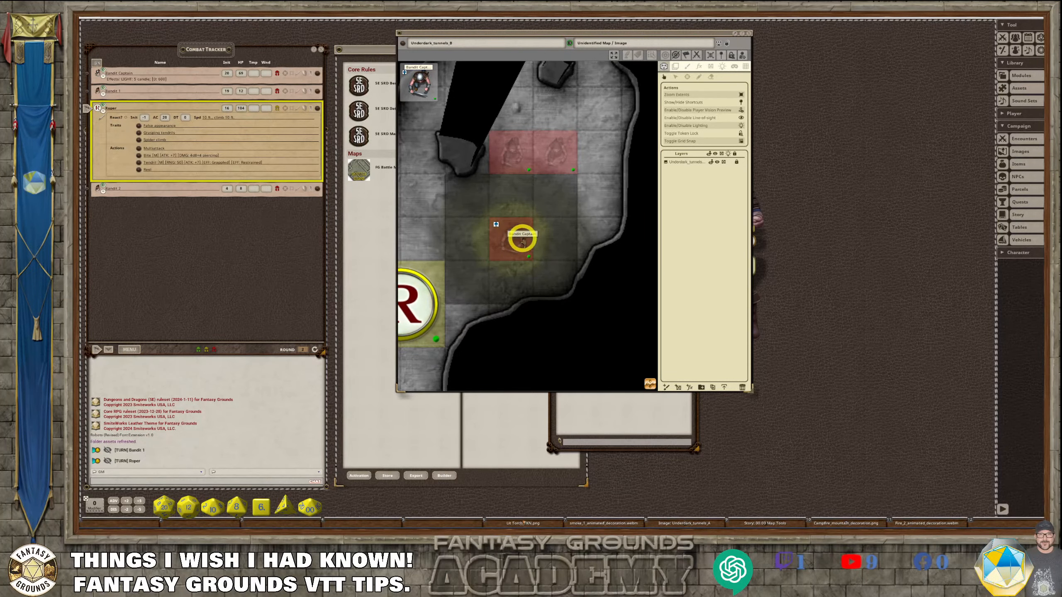
{"action": "left_click", "coordinate": [520, 241]}
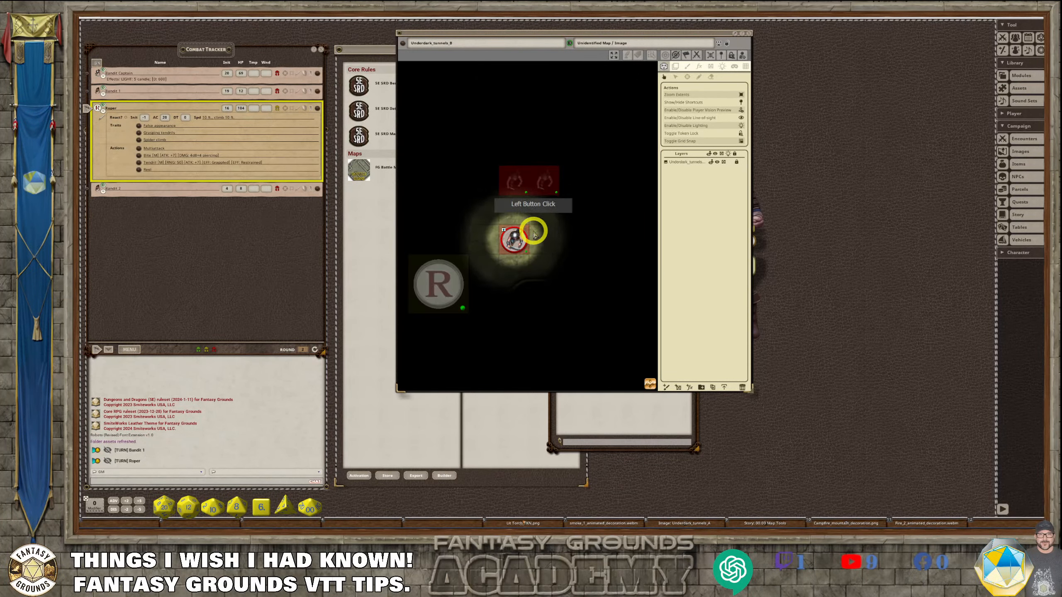
{"action": "left_click", "coordinate": [547, 183]}
{"action": "left_click", "coordinate": [519, 181]}
{"action": "left_click", "coordinate": [517, 246]}
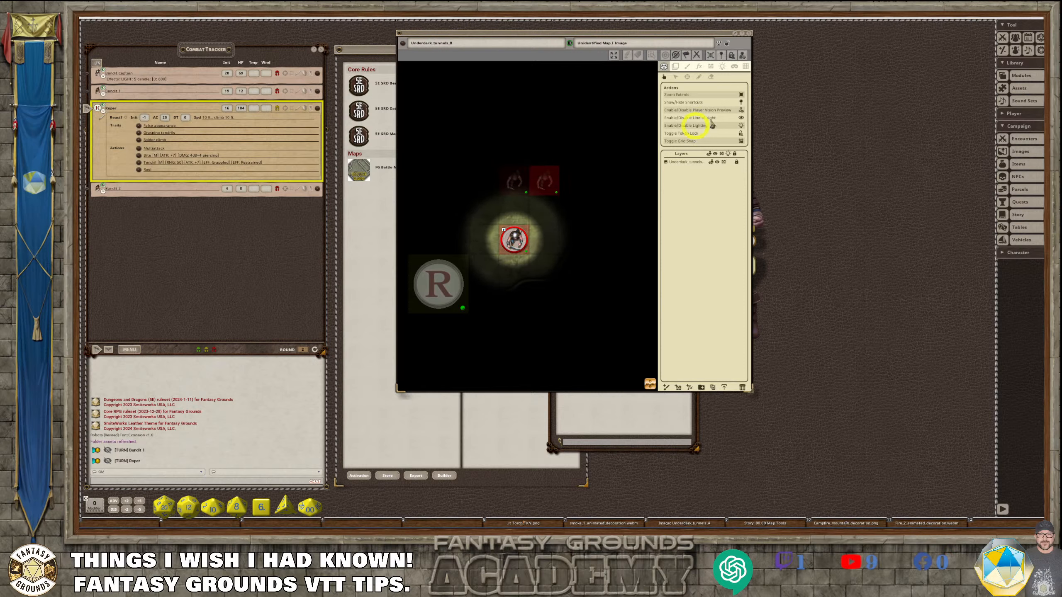
- Turn off the player vision preview, and open the enlarged campaign options at the map diagonal distance house rule
{"action": "left_click", "coordinate": [741, 110]}
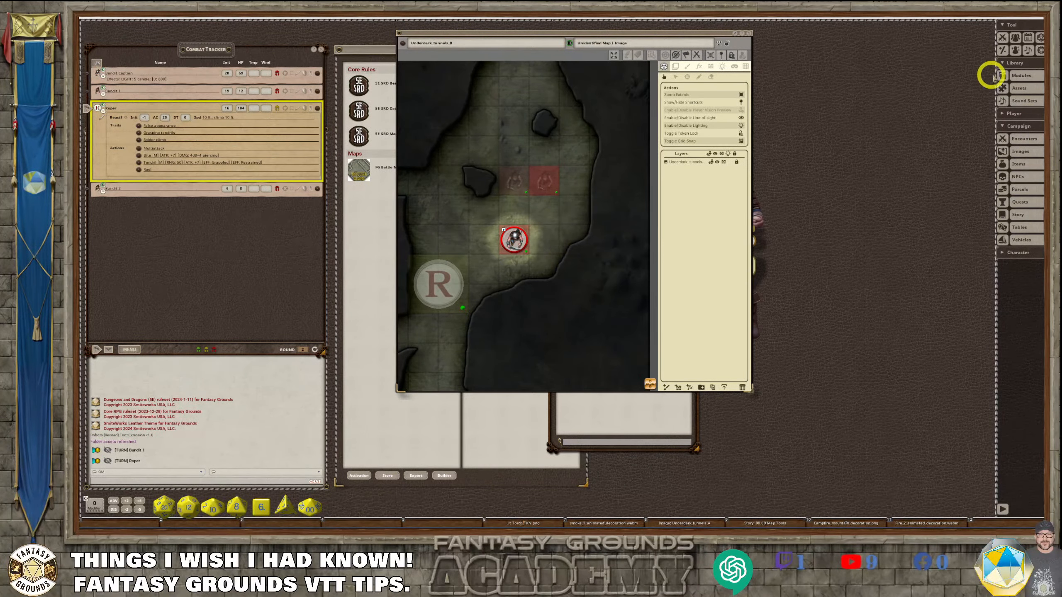
{"action": "left_click", "coordinate": [1039, 51]}
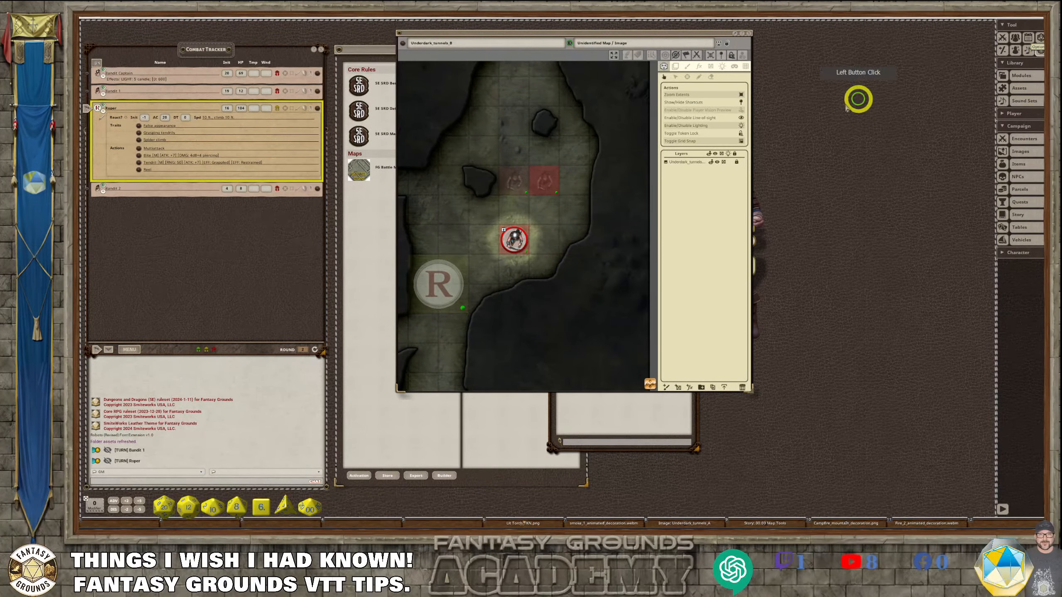
{"action": "left_click_drag", "start_coordinate": [548, 204], "coordinate": [797, 24]}
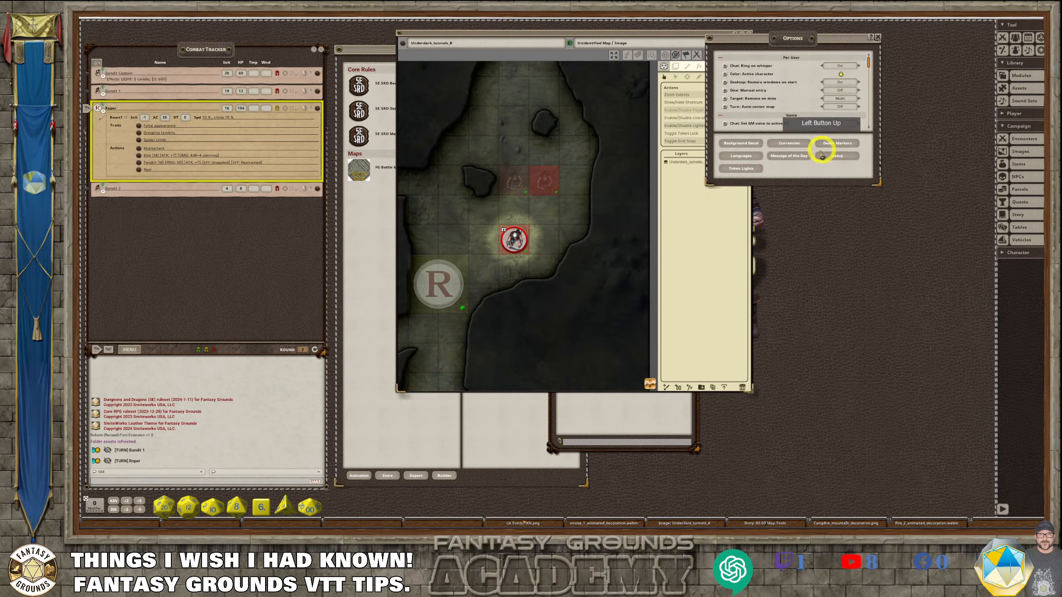
{"action": "left_click_drag", "start_coordinate": [812, 183], "coordinate": [835, 327]}
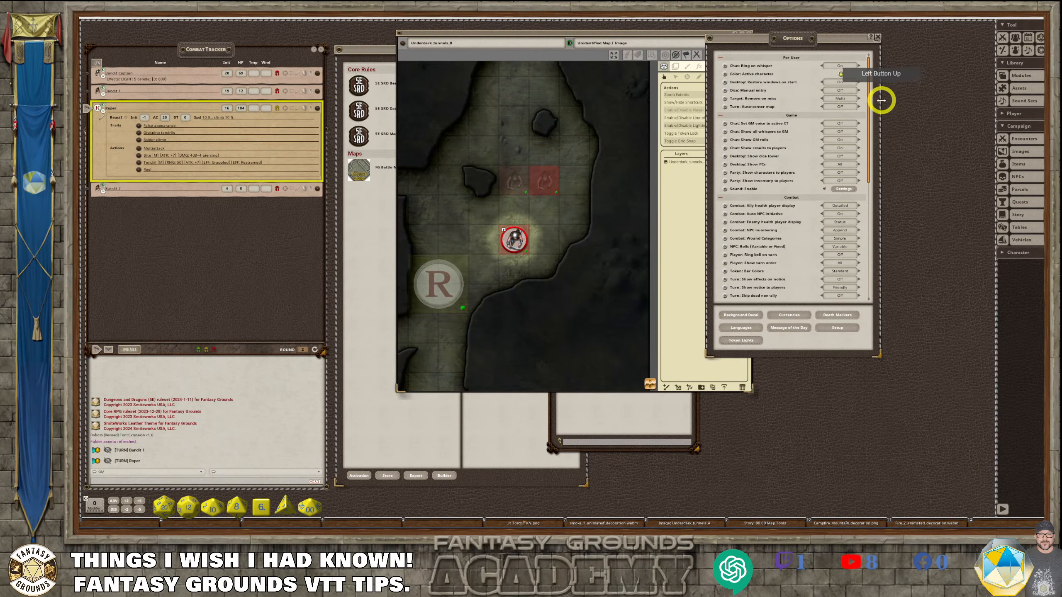
{"action": "left_click_drag", "start_coordinate": [870, 106], "coordinate": [877, 253]}
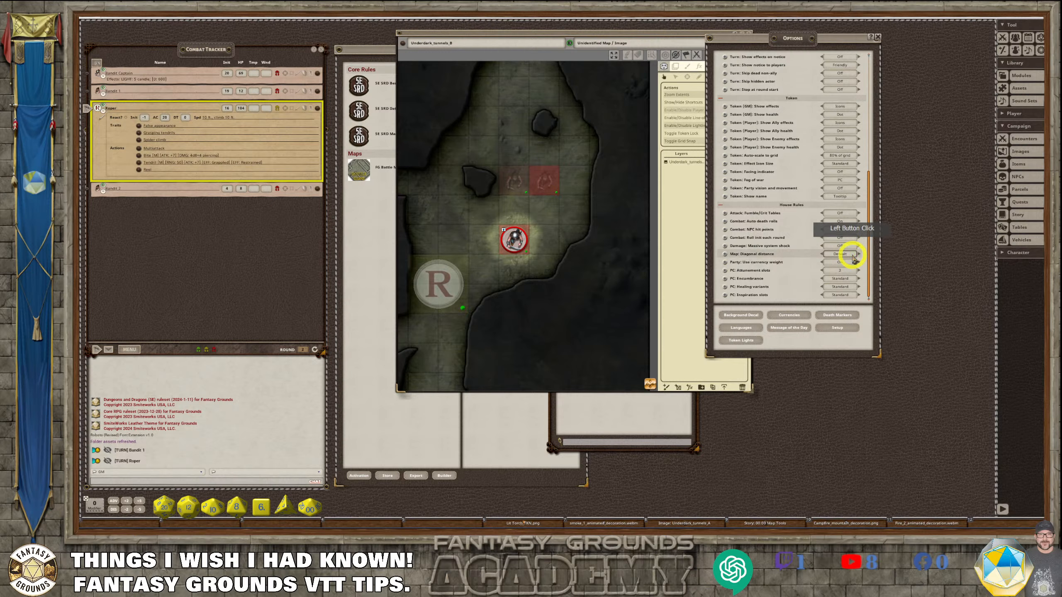
{"action": "left_click", "coordinate": [847, 247]}
{"action": "scroll", "coordinate": [528, 267], "scroll_direction": "down", "scroll_amount": 1}
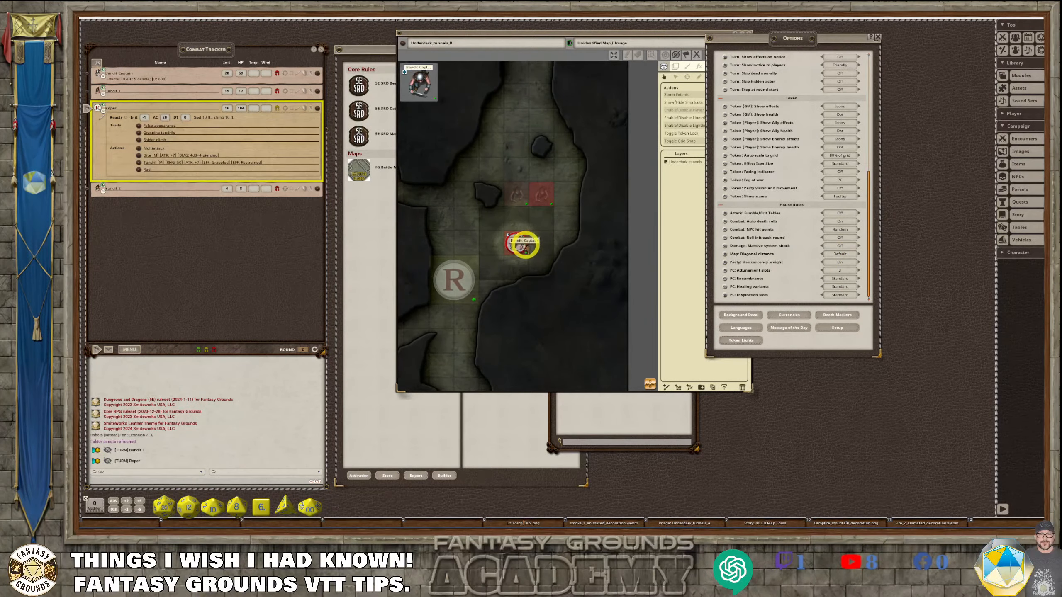
- Plot a movement path for the Bandit Captain diagonally northwest across the cavern into the western tunnel mouth
{"action": "mouse_move", "coordinate": [518, 243]}
{"action": "left_mouse_down"}
{"action": "mouse_move", "coordinate": [481, 231]}
{"action": "mouse_move", "coordinate": [459, 201]}
{"action": "mouse_move", "coordinate": [500, 240]}
{"action": "mouse_move", "coordinate": [520, 243]}
{"action": "left_mouse_up"}
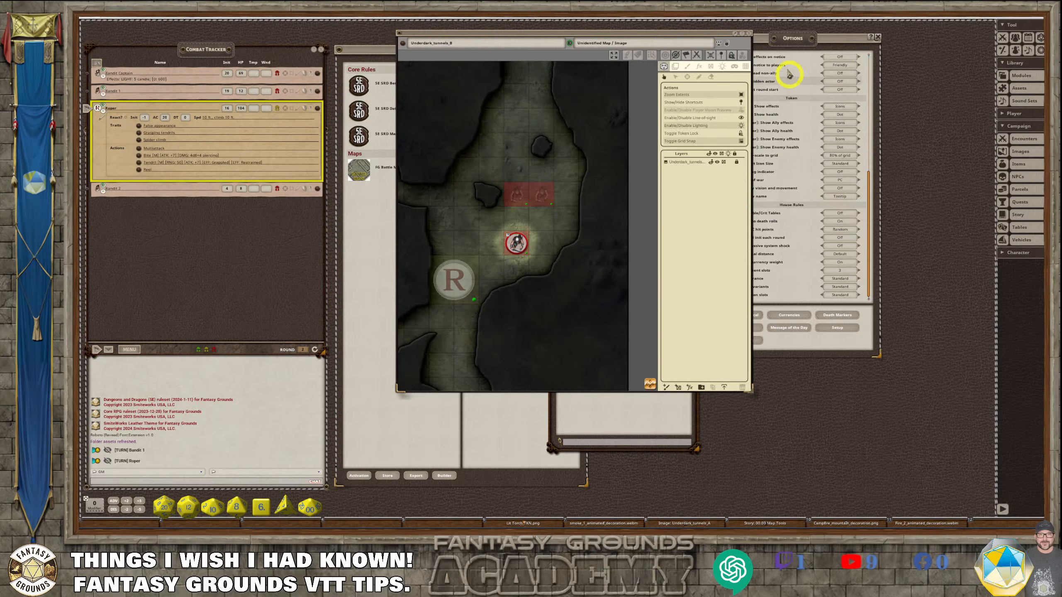
{"action": "left_click", "coordinate": [793, 38]}
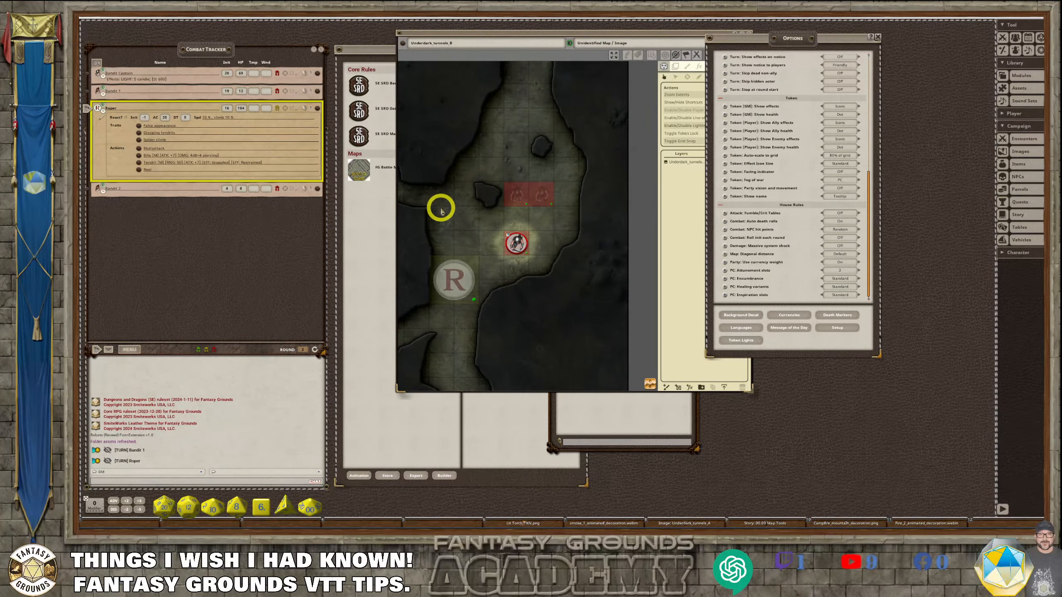
{"action": "scroll", "coordinate": [505, 246], "scroll_direction": "down", "scroll_amount": 5}
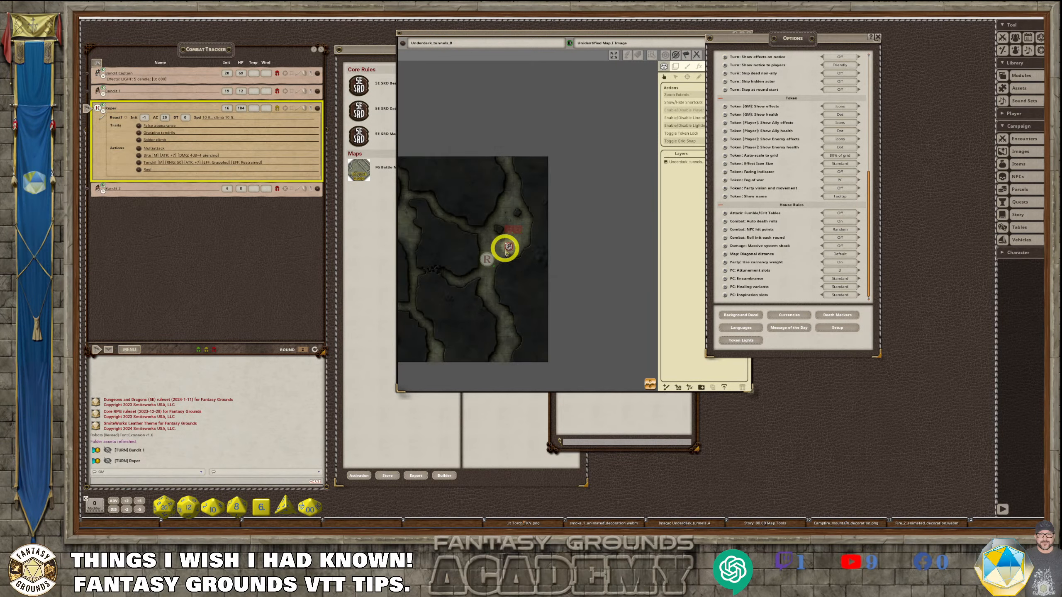
{"action": "scroll", "coordinate": [505, 248], "scroll_direction": "up", "scroll_amount": 3}
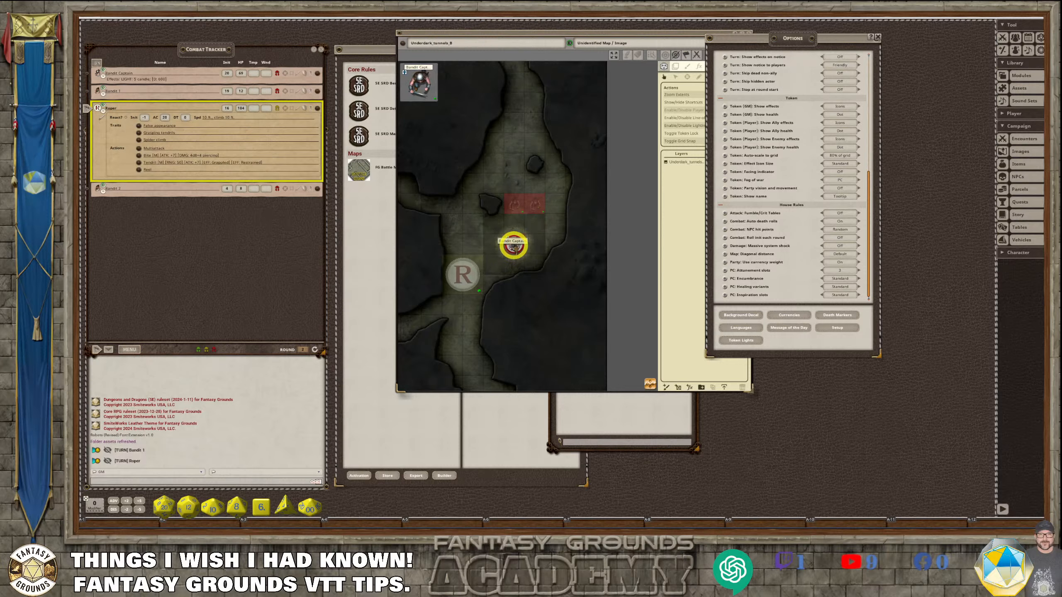
{"action": "left_click_drag", "start_coordinate": [514, 246], "coordinate": [432, 204]}
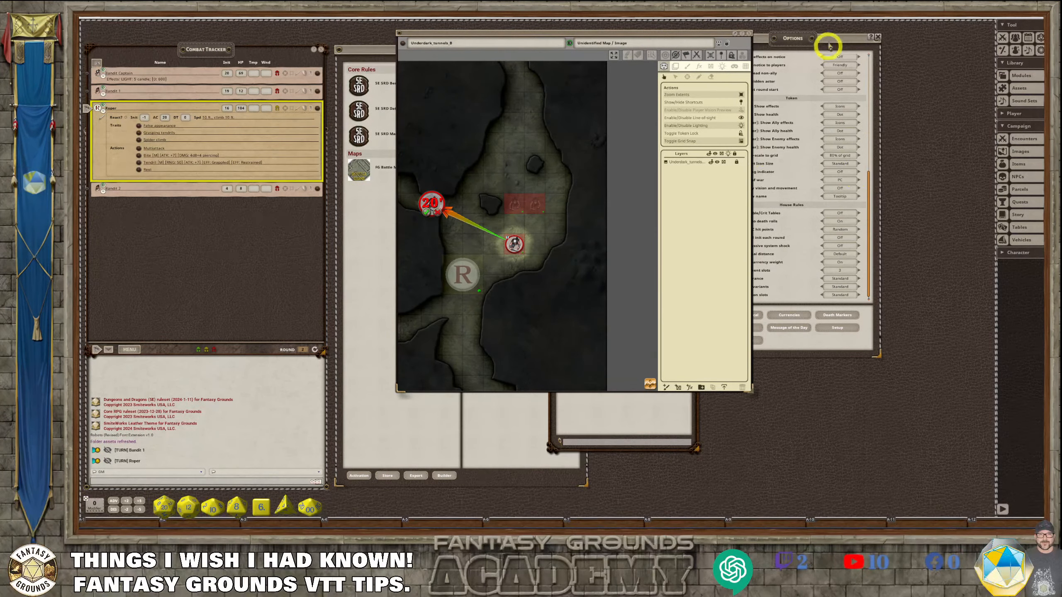
- Set the map diagonal distance house rule to 1.5x
{"action": "left_click", "coordinate": [806, 42]}
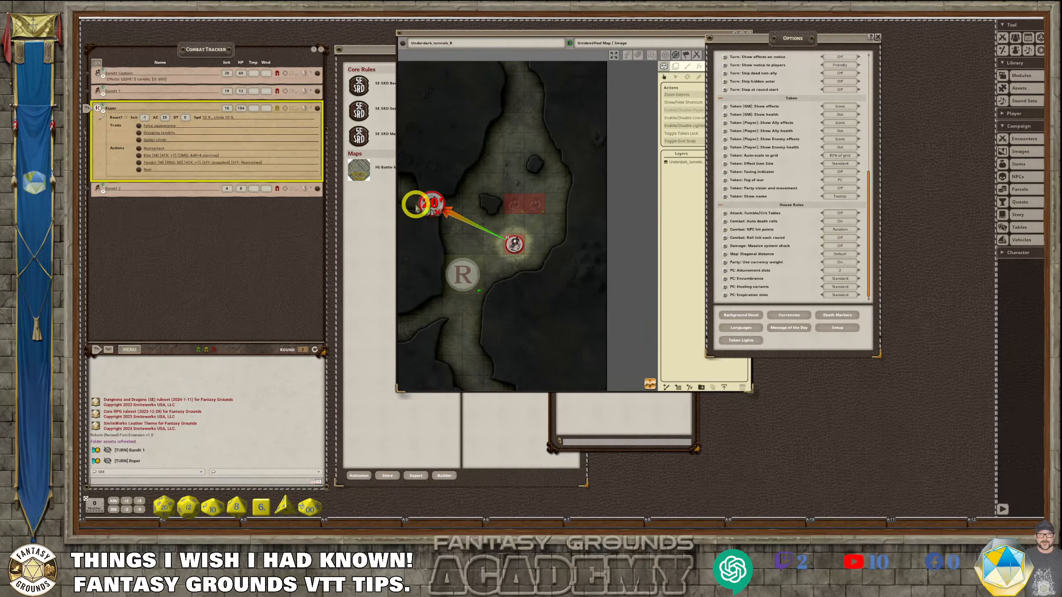
{"action": "left_click", "coordinate": [851, 255]}
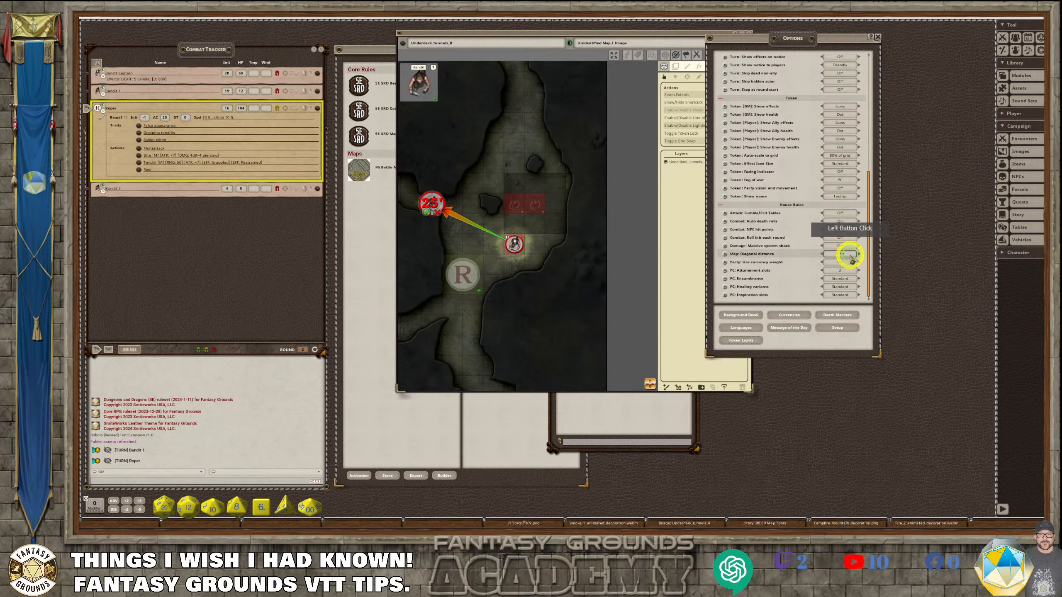
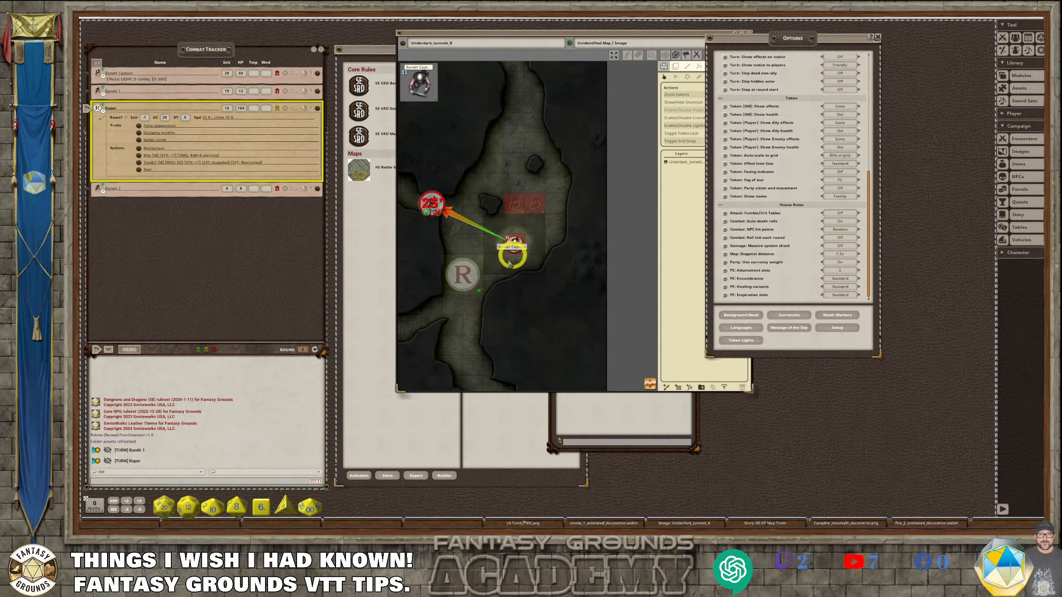
- Extend the Bandit Captain's path with waypoints back into the cavern and north beside the rock pillar, and approve the move
{"action": "scroll", "coordinate": [482, 276], "scroll_direction": "up", "scroll_amount": 2}
{"action": "scroll", "coordinate": [481, 268], "scroll_direction": "down", "scroll_amount": 2}
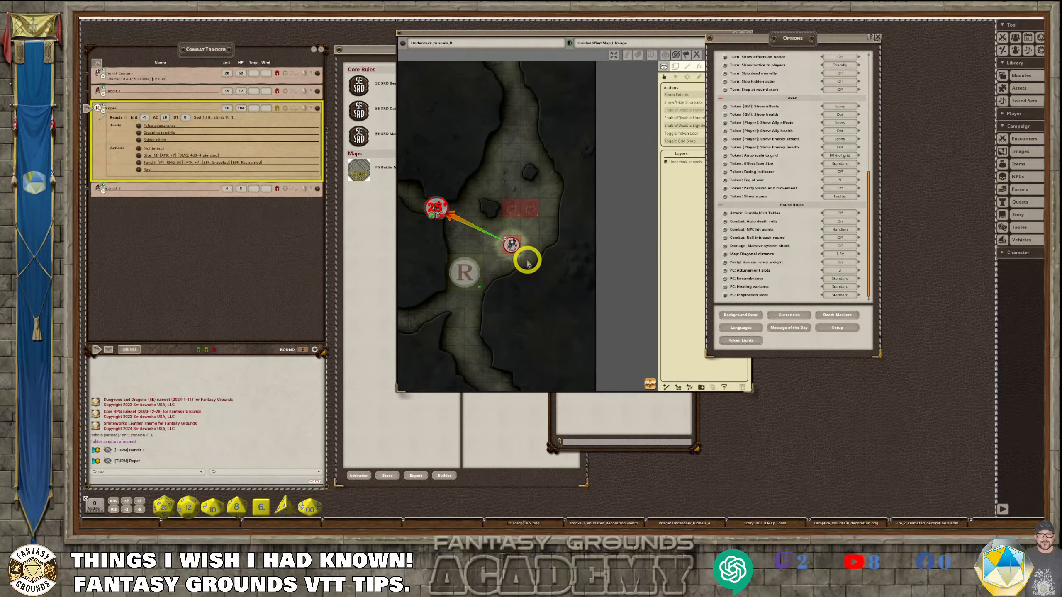
{"action": "scroll", "coordinate": [521, 256], "scroll_direction": "up", "scroll_amount": 1}
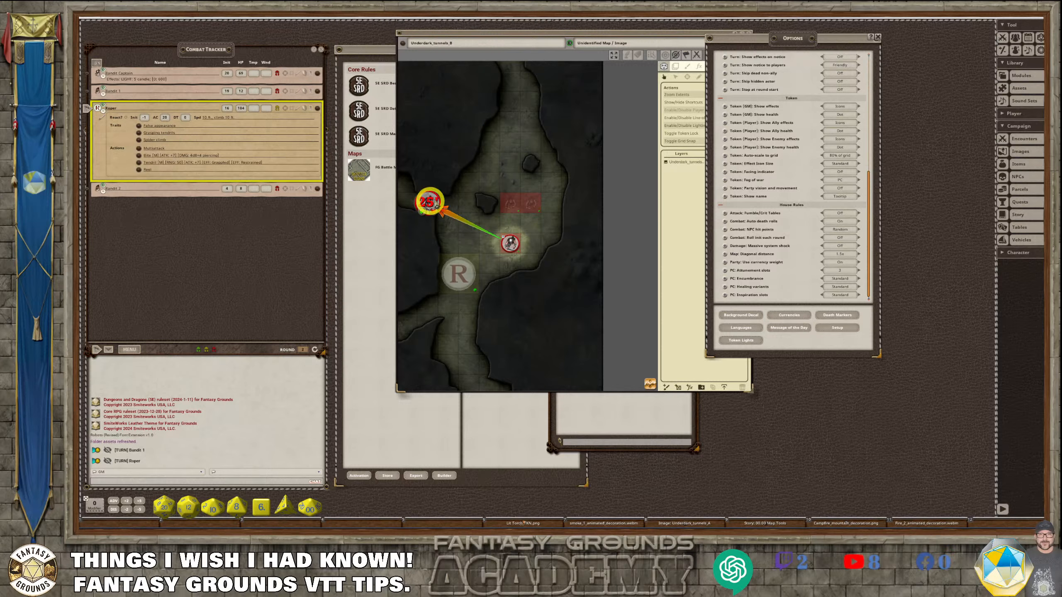
{"action": "left_click_drag", "start_coordinate": [425, 203], "coordinate": [468, 181]}
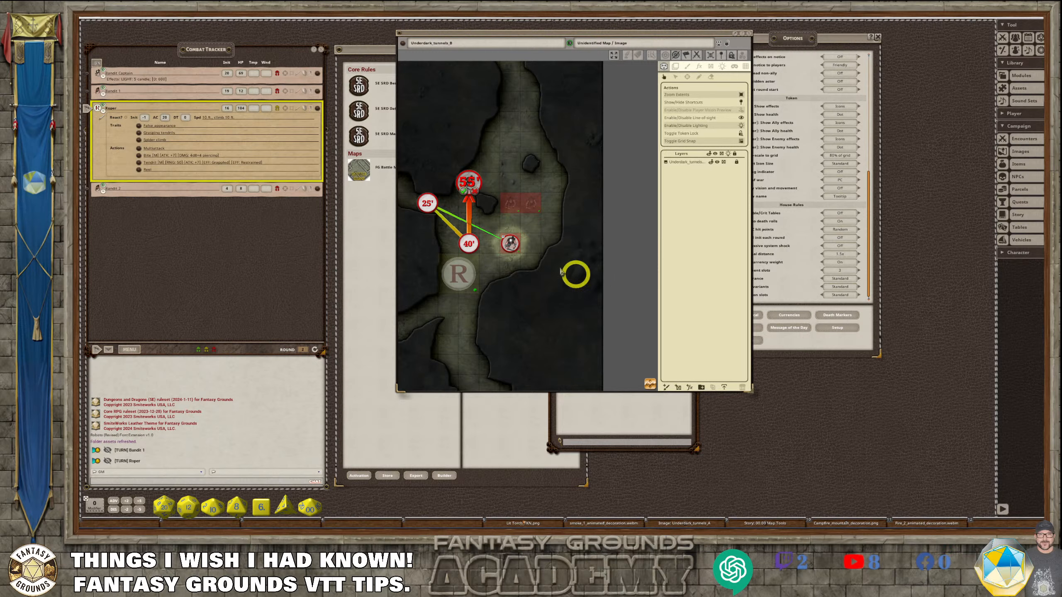
{"action": "scroll", "coordinate": [515, 265], "scroll_direction": "up", "scroll_amount": 1}
{"action": "scroll", "coordinate": [515, 266], "scroll_direction": "up", "scroll_amount": 1}
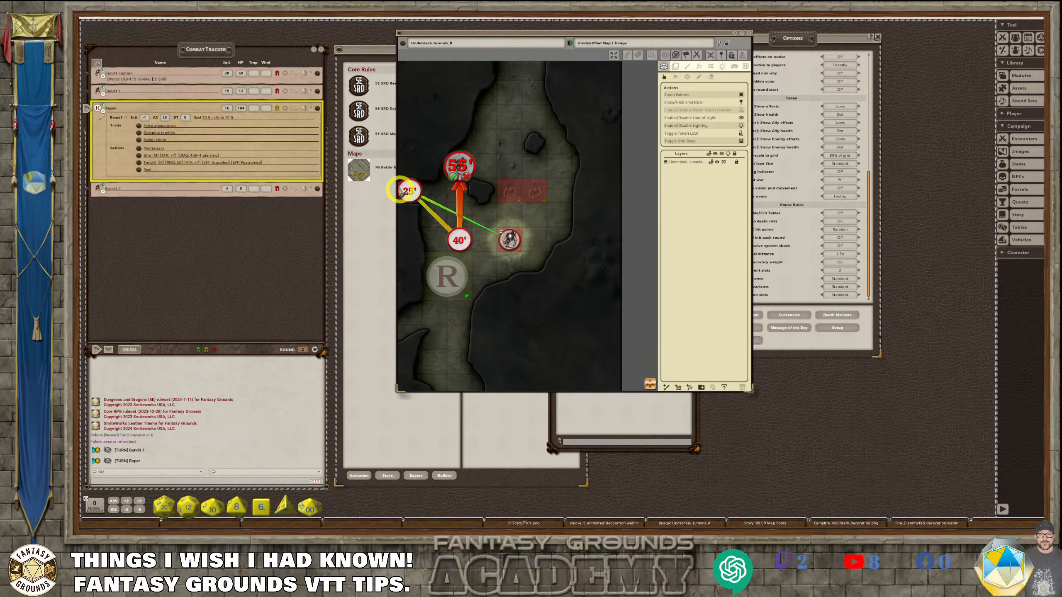
{"action": "scroll", "coordinate": [416, 239], "scroll_direction": "down", "scroll_amount": 2}
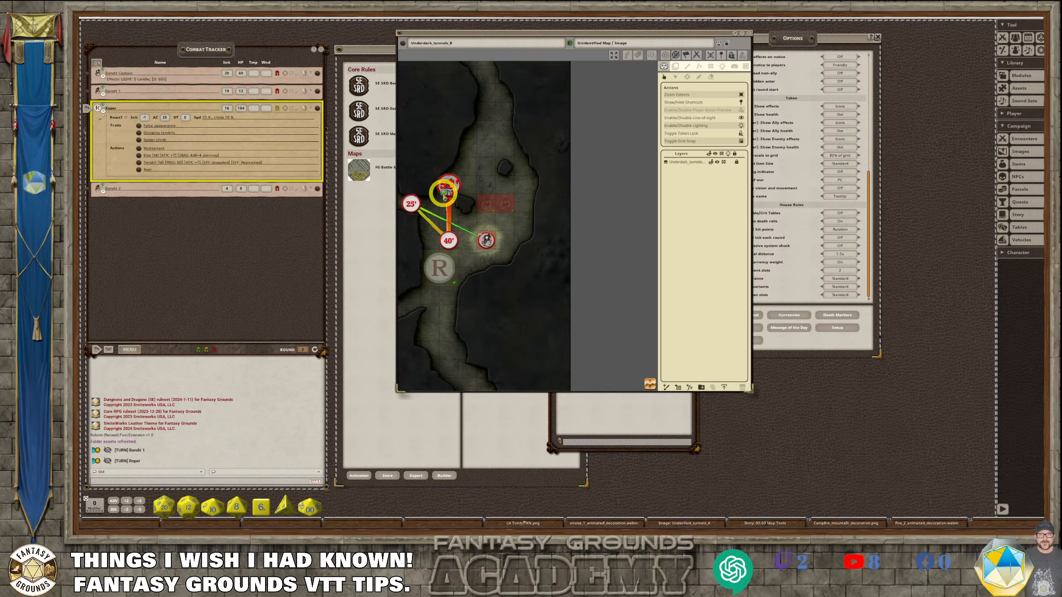
{"action": "left_click_drag", "start_coordinate": [446, 193], "coordinate": [442, 193]}
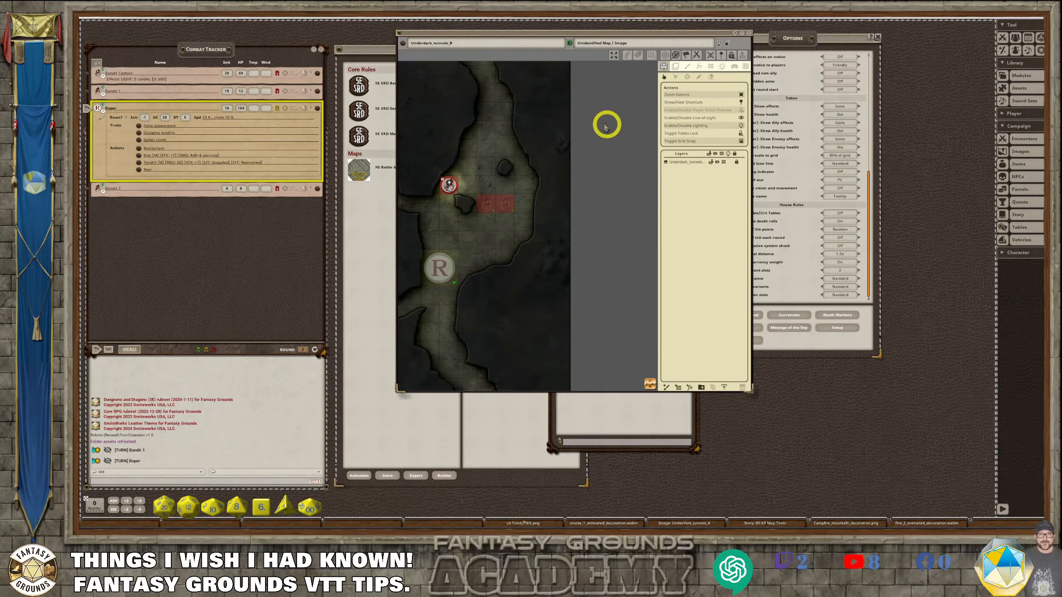
- Toggle the map toolbar off and on, and target both bandits, the Roper and the Bandit Captain with an area selection
{"action": "left_click", "coordinate": [721, 47]}
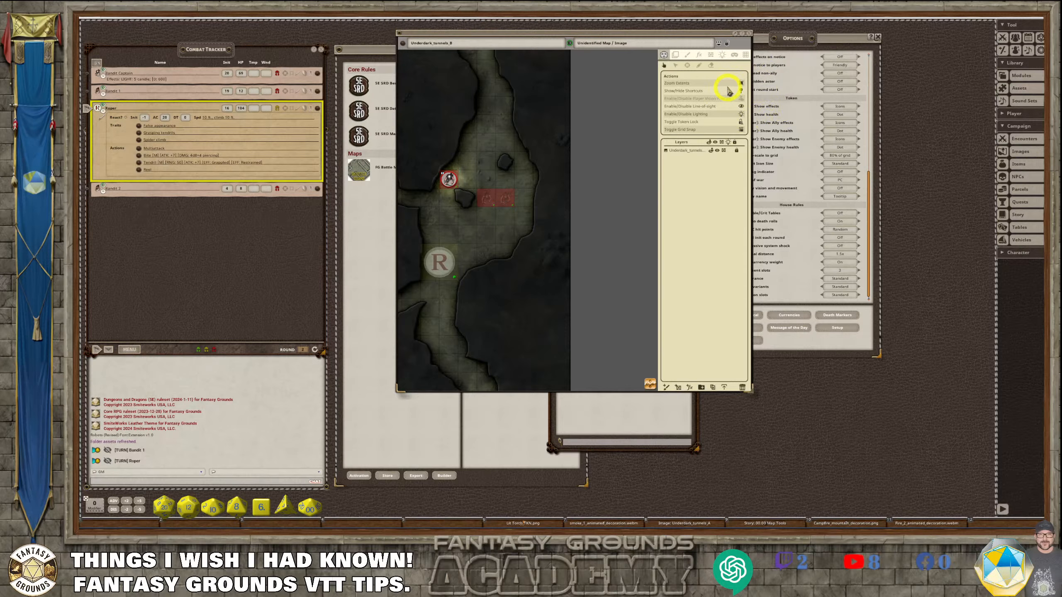
{"action": "left_click", "coordinate": [719, 45]}
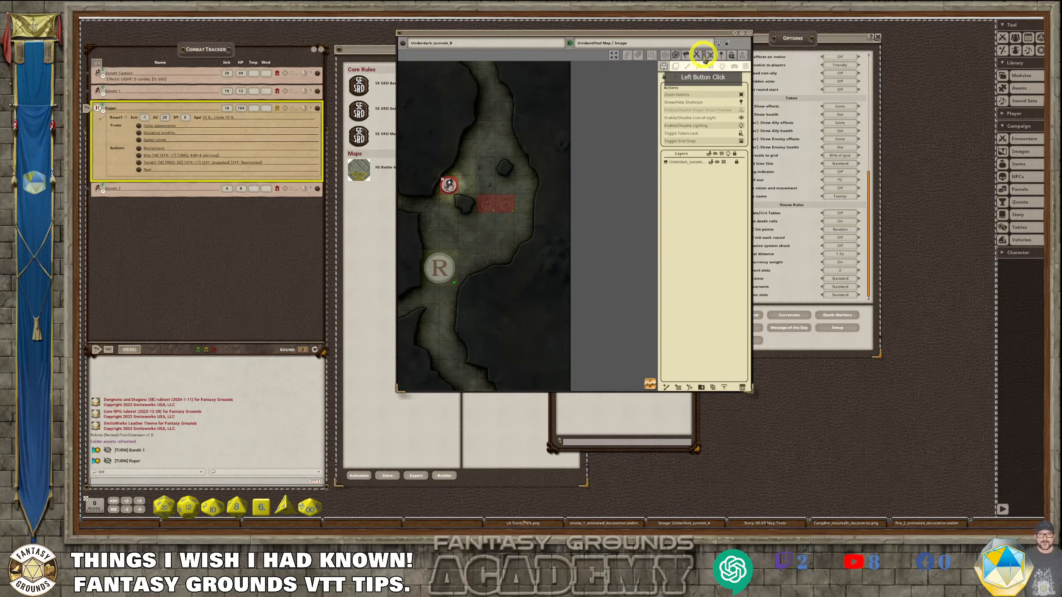
{"action": "left_click", "coordinate": [669, 57]}
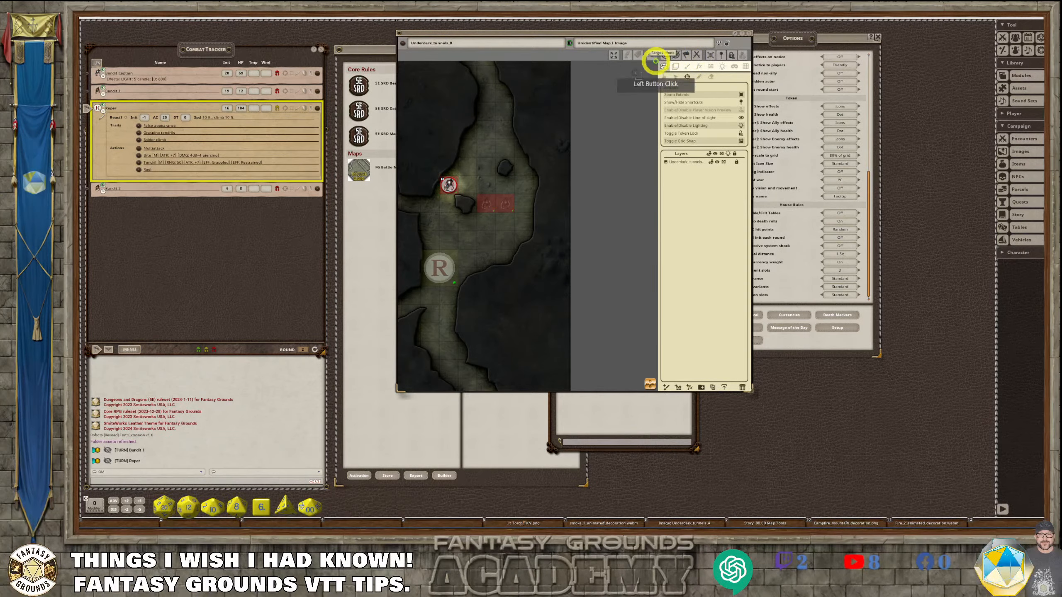
{"action": "left_click_drag", "start_coordinate": [474, 227], "coordinate": [524, 304]}
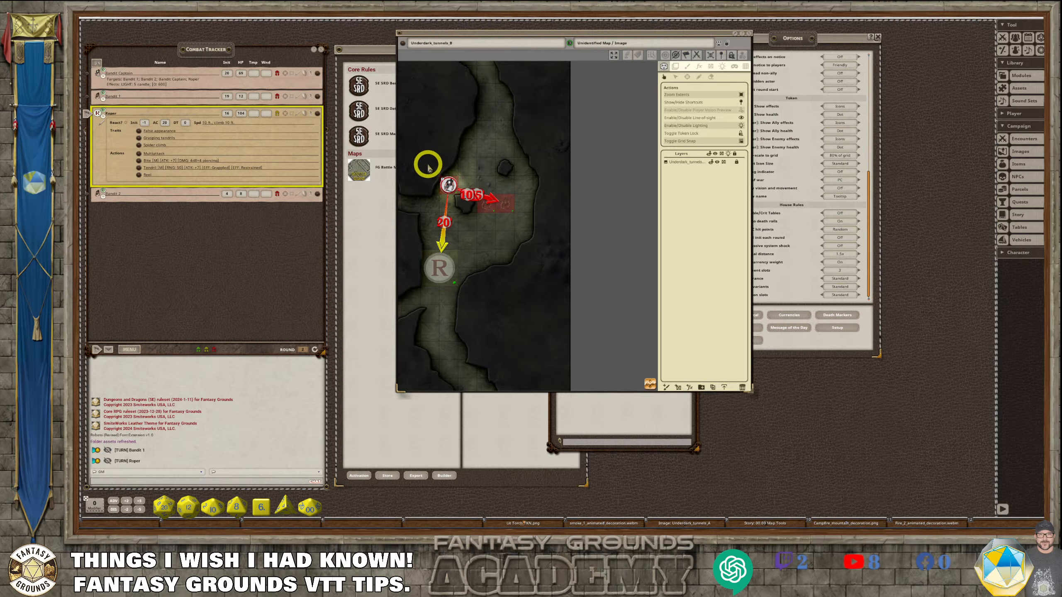
{"action": "left_click", "coordinate": [617, 59]}
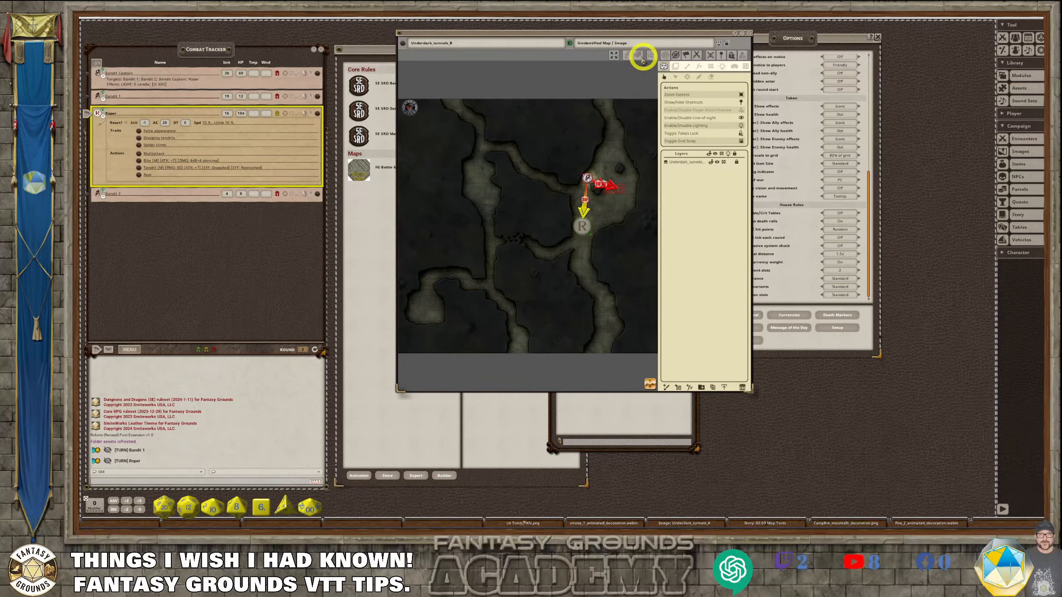
- Clear the Bandit Captain's targets on the underdark tunnels map
{"action": "left_click", "coordinate": [647, 117]}
{"action": "scroll", "coordinate": [600, 205], "scroll_direction": "up", "scroll_amount": 3}
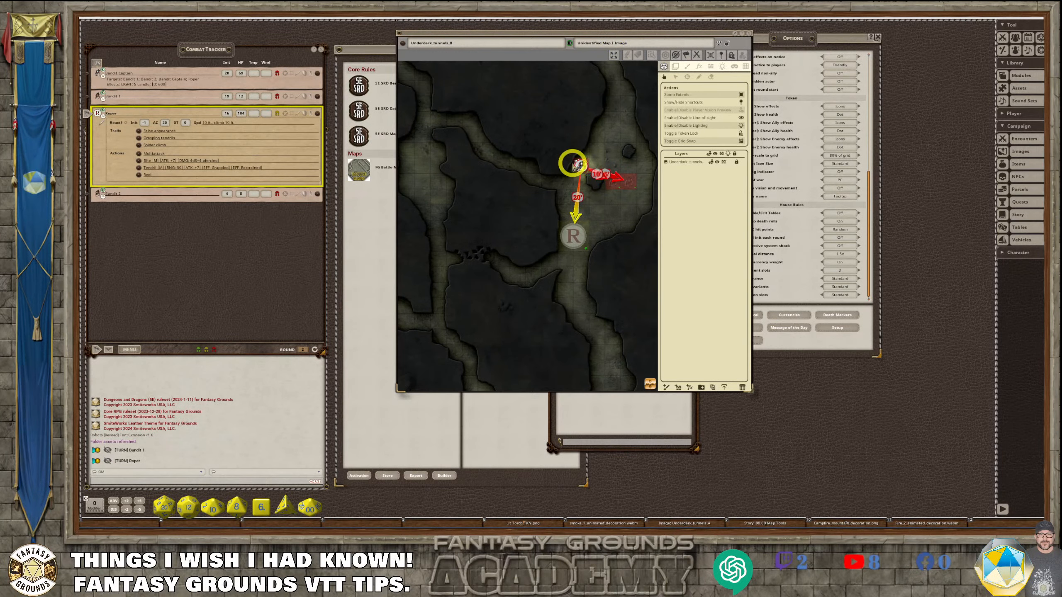
{"action": "left_click_drag", "start_coordinate": [571, 154], "coordinate": [657, 86]}
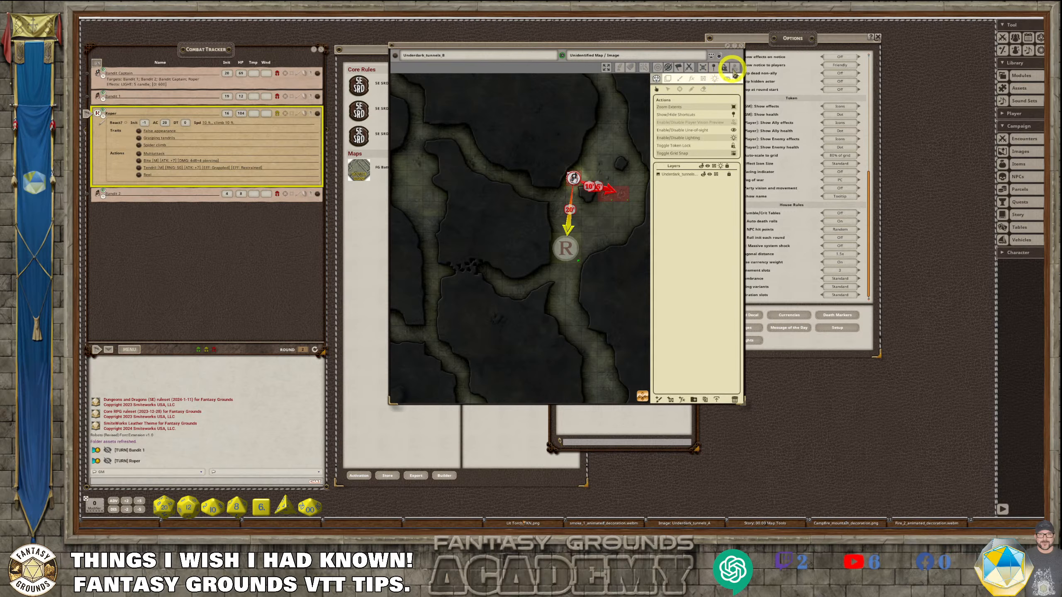
{"action": "left_click_drag", "start_coordinate": [590, 164], "coordinate": [593, 169]}
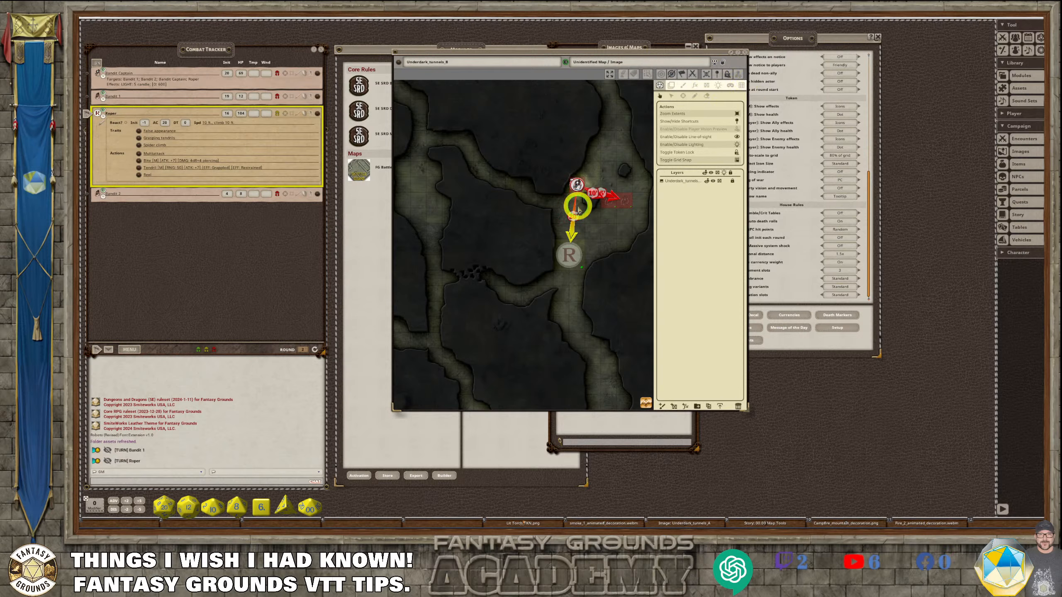
{"action": "left_click", "coordinate": [592, 194]}
{"action": "left_click", "coordinate": [671, 75]}
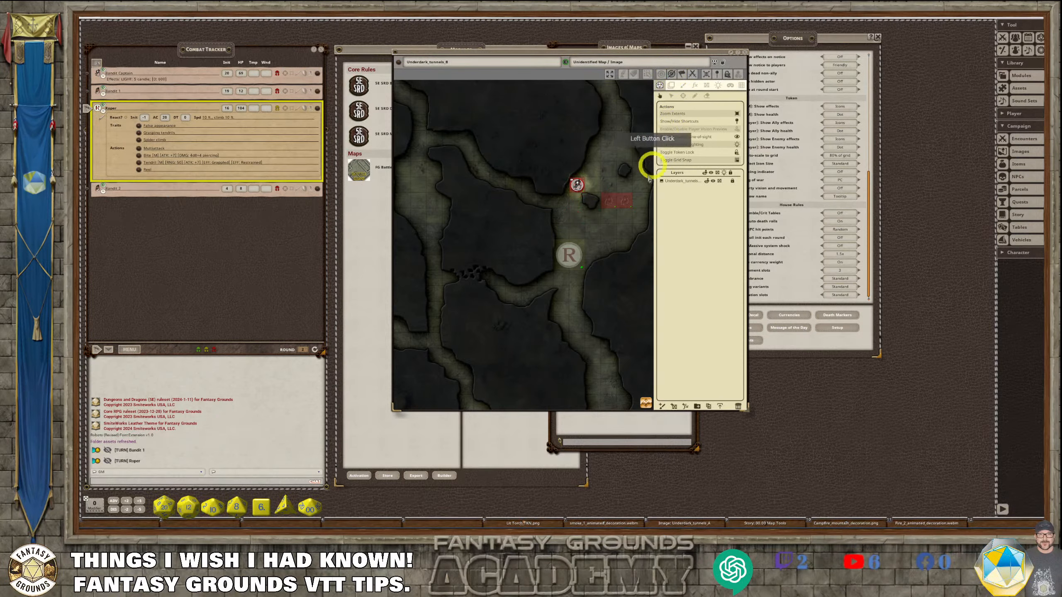
- Box-select the Roper and the three bandit tokens and plan a 10-foot group move south down the tunnel
{"action": "scroll", "coordinate": [624, 222], "scroll_direction": "up", "scroll_amount": 1}
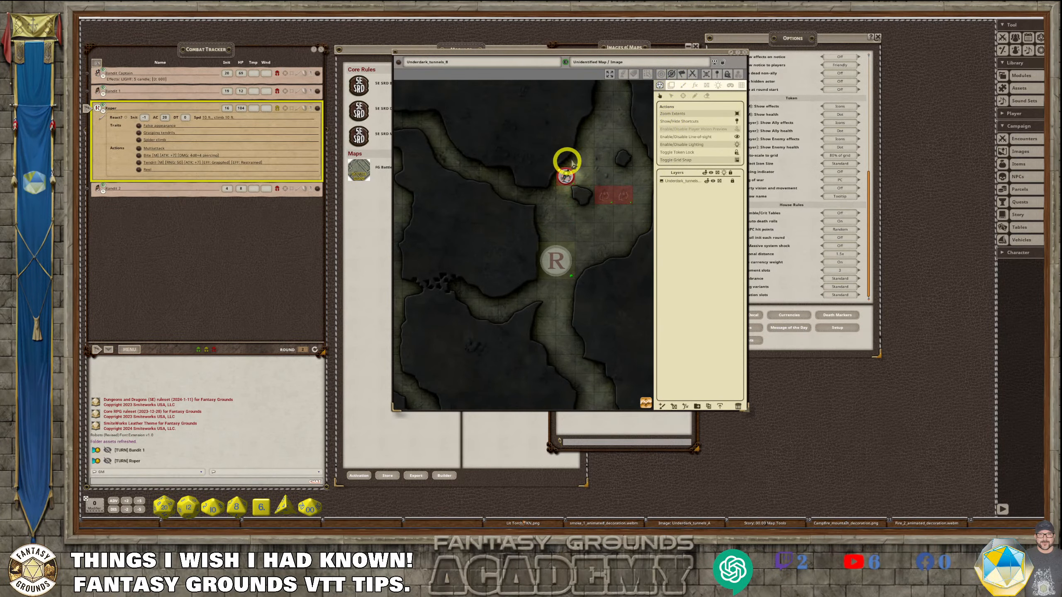
{"action": "left_click_drag", "start_coordinate": [519, 194], "coordinate": [492, 195]}
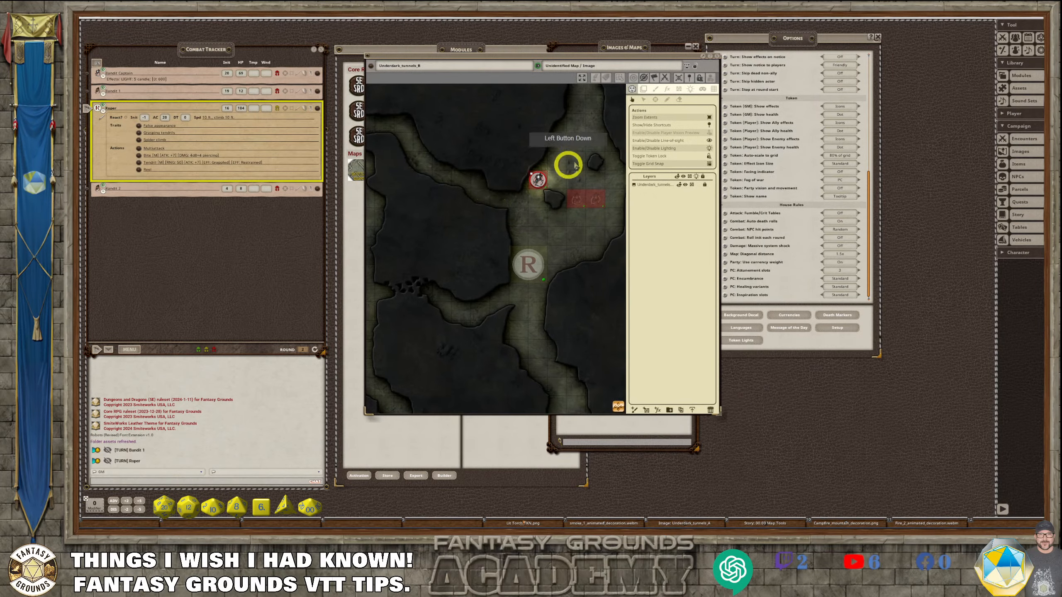
{"action": "left_click_drag", "start_coordinate": [589, 156], "coordinate": [603, 188]}
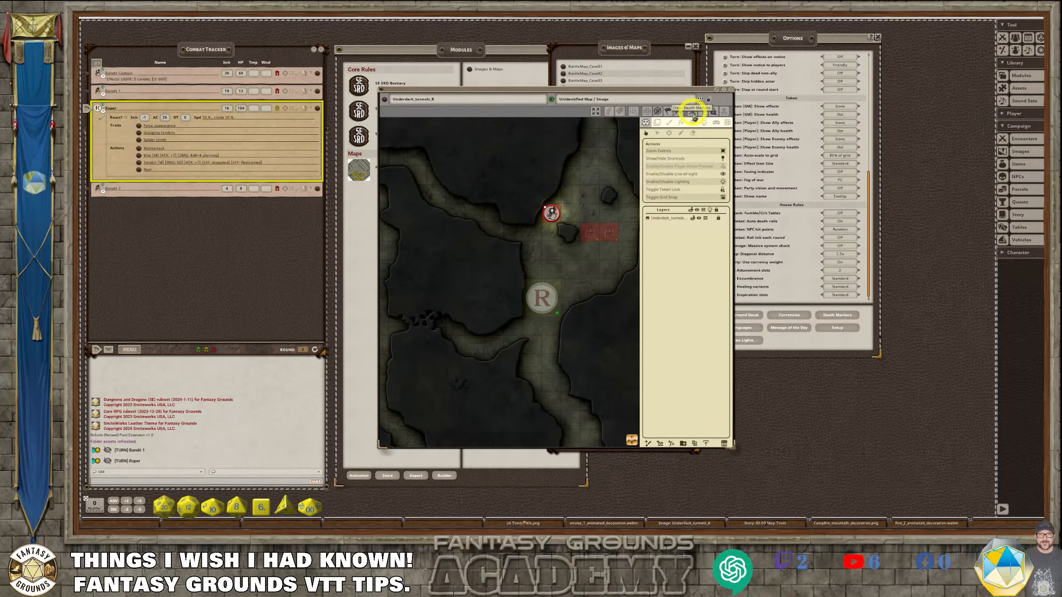
{"action": "left_click", "coordinate": [633, 114]}
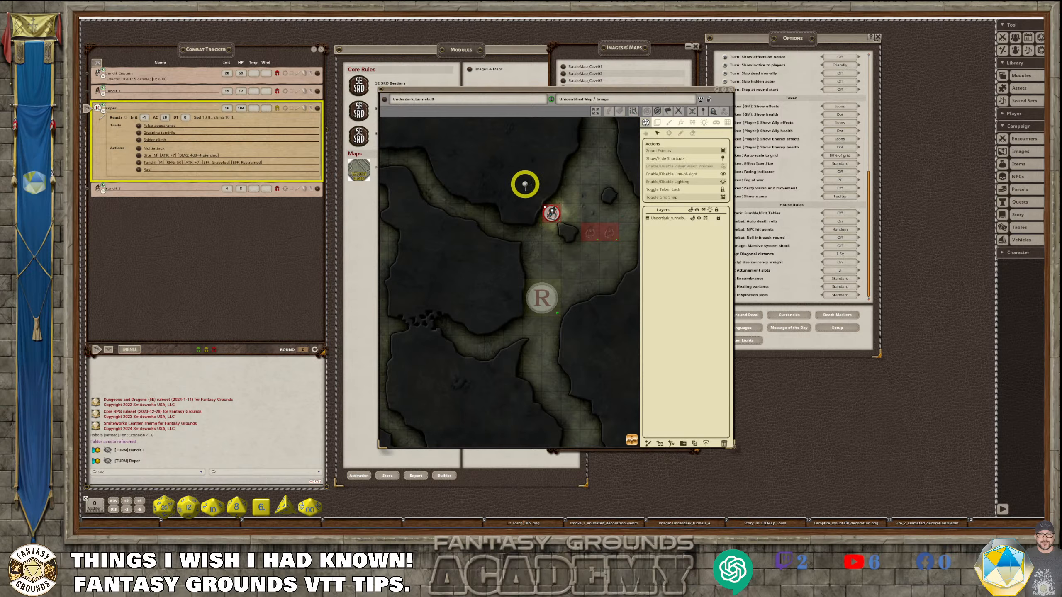
{"action": "left_click_drag", "start_coordinate": [525, 184], "coordinate": [628, 332]}
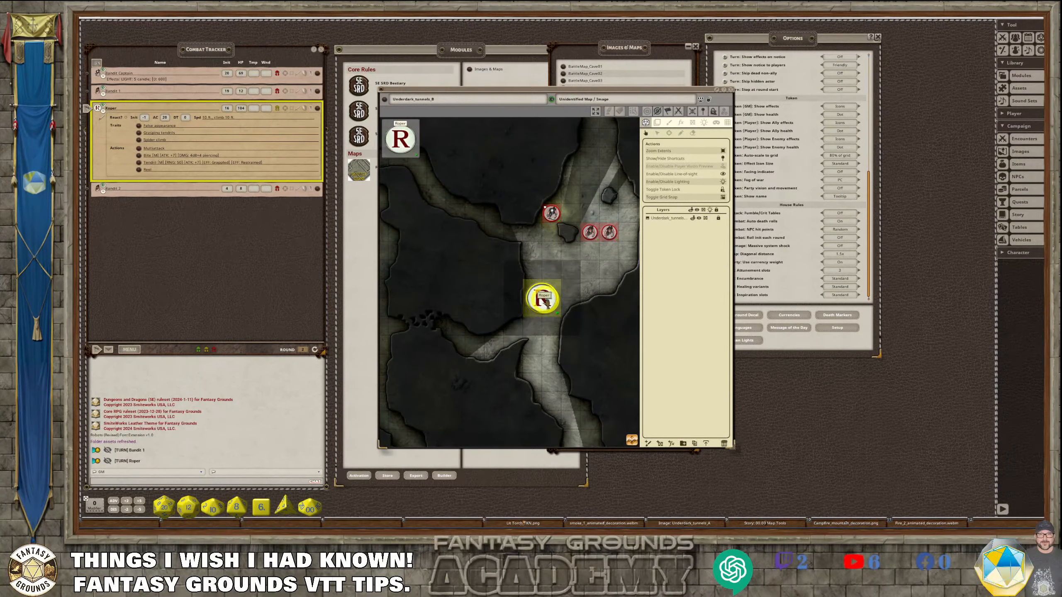
{"action": "mouse_move", "coordinate": [546, 302]}
{"action": "left_mouse_down"}
{"action": "mouse_move", "coordinate": [547, 362]}
{"action": "mouse_move", "coordinate": [453, 337]}
{"action": "mouse_move", "coordinate": [528, 326]}
{"action": "mouse_move", "coordinate": [588, 292]}
{"action": "mouse_move", "coordinate": [543, 254]}
{"action": "mouse_move", "coordinate": [493, 233]}
{"action": "mouse_move", "coordinate": [601, 293]}
{"action": "mouse_move", "coordinate": [585, 339]}
{"action": "mouse_move", "coordinate": [546, 355]}
{"action": "mouse_move", "coordinate": [516, 340]}
{"action": "mouse_move", "coordinate": [534, 341]}
{"action": "left_mouse_up"}
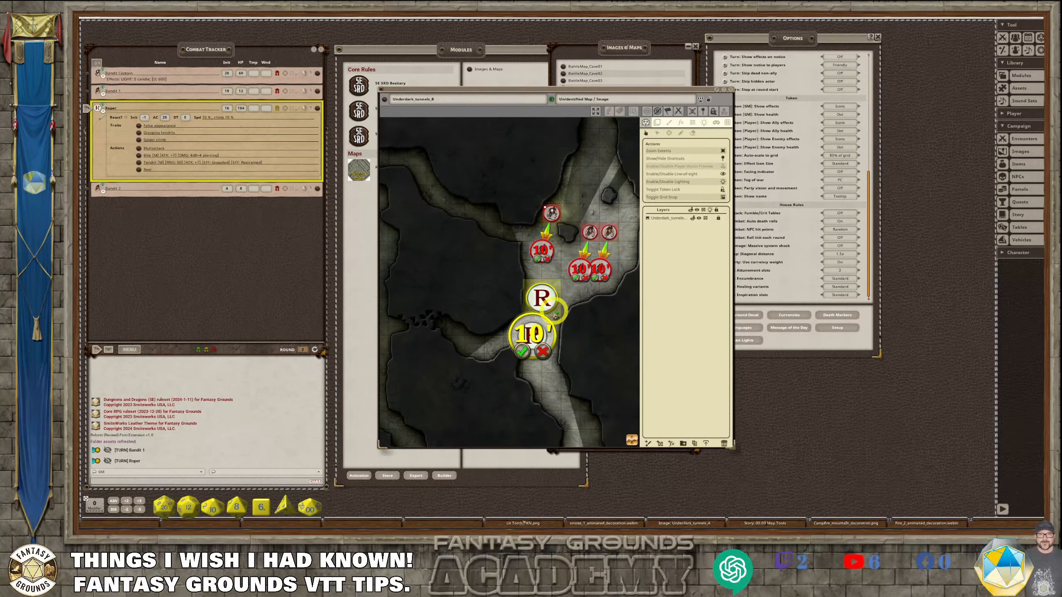
- Approve the pending 10-foot moves of the Roper and all three bandit tokens
{"action": "left_click", "coordinate": [522, 351]}
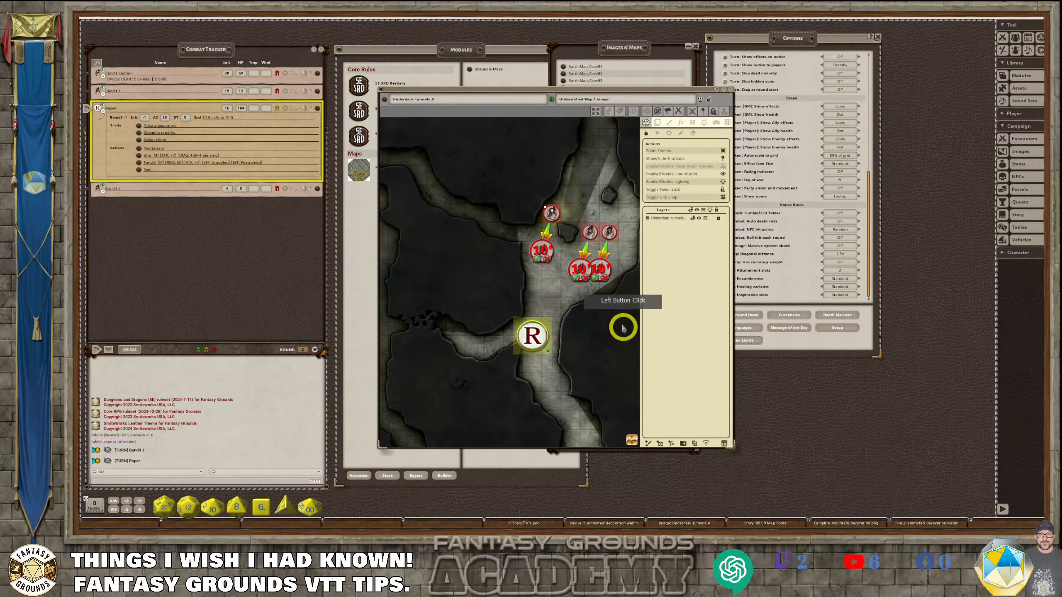
{"action": "left_click", "coordinate": [535, 260]}
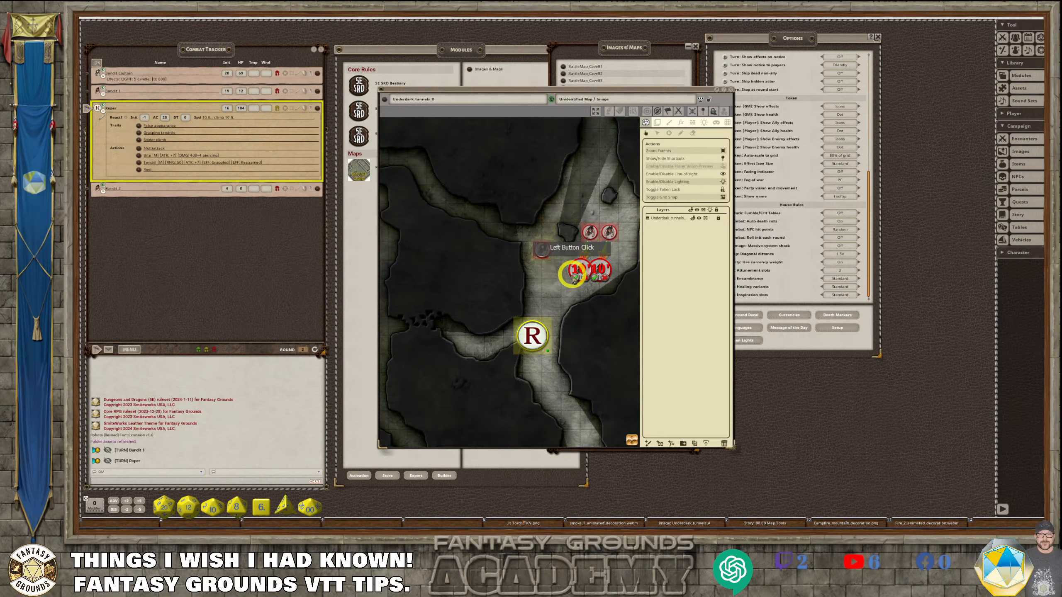
{"action": "left_click", "coordinate": [577, 276]}
{"action": "left_click", "coordinate": [598, 271]}
{"action": "left_click", "coordinate": [716, 279]}
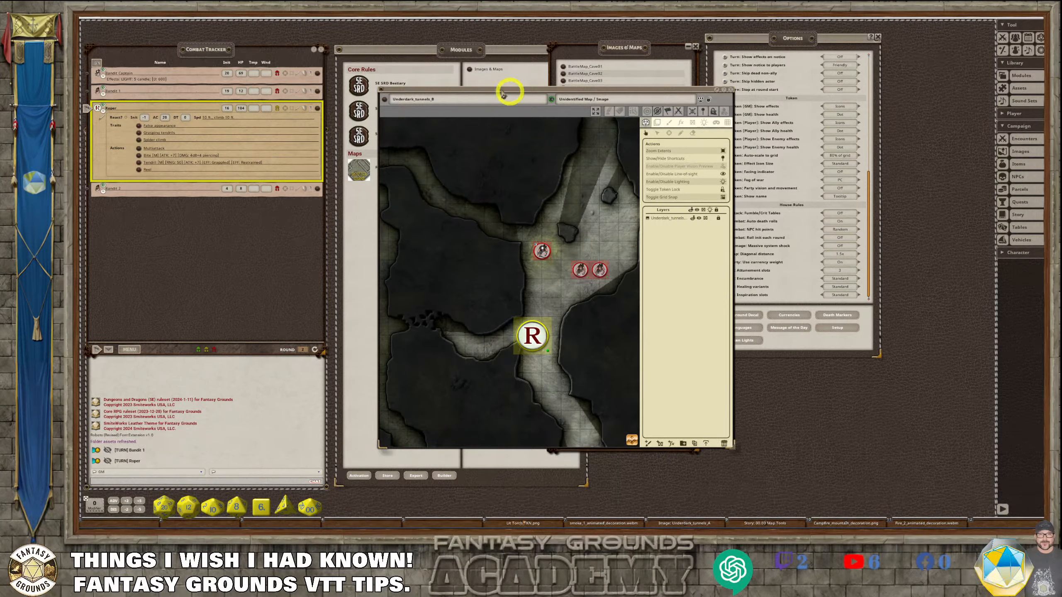
- Clear the desktop by closing the Options, Images & Maps and Modules windows
{"action": "left_click", "coordinate": [877, 38]}
{"action": "left_click", "coordinate": [878, 39]}
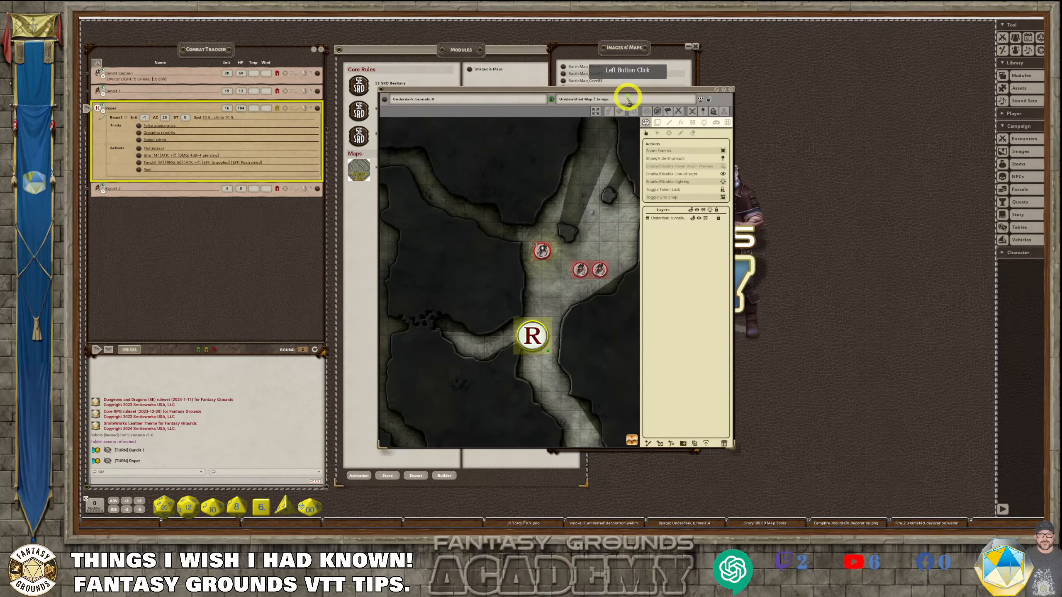
{"action": "left_click_drag", "start_coordinate": [617, 92], "coordinate": [801, 87]}
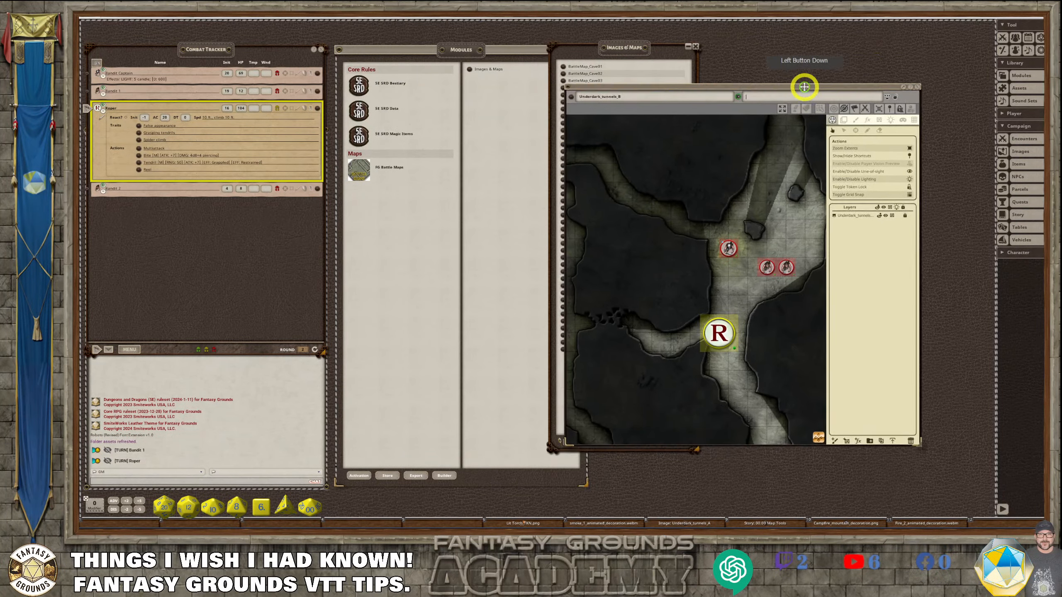
{"action": "left_click", "coordinate": [695, 46]}
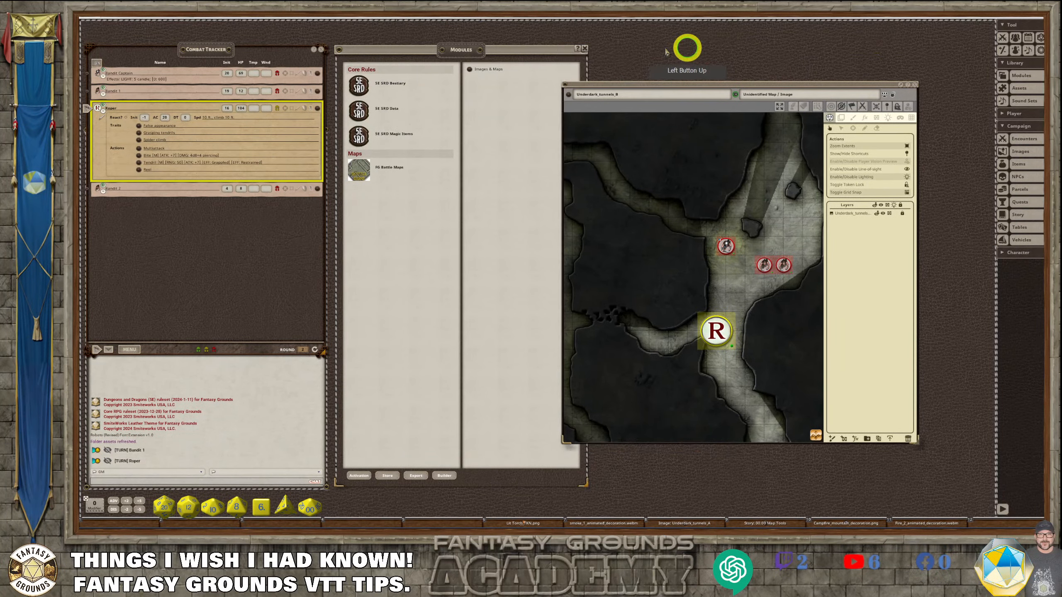
{"action": "left_click", "coordinate": [584, 48]}
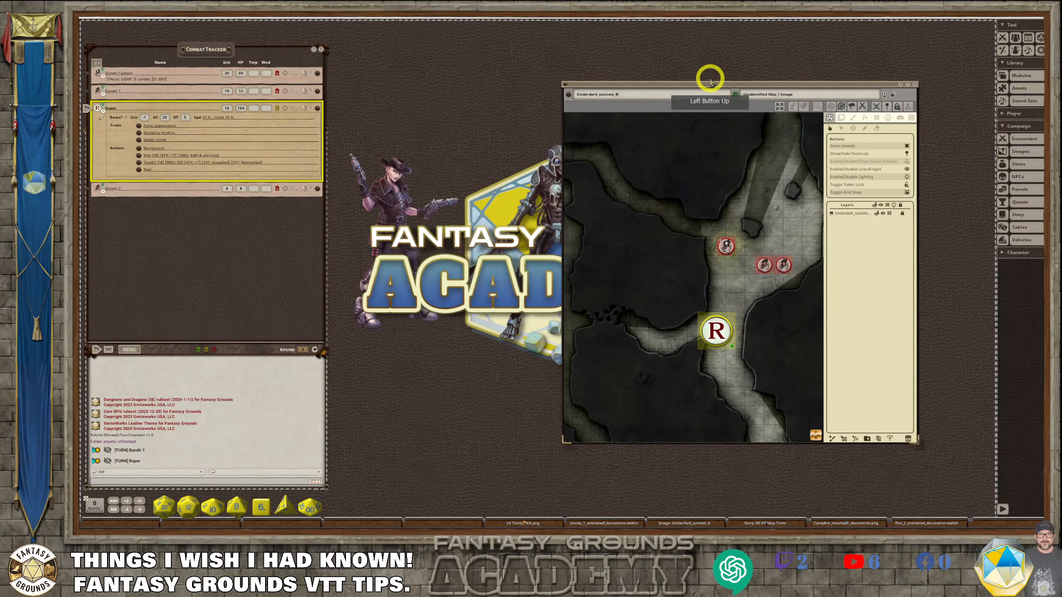
- Place the map window beside the campaign sidebar at a reduced height and fit the whole map inside it
{"action": "left_click_drag", "start_coordinate": [733, 83], "coordinate": [804, 21]}
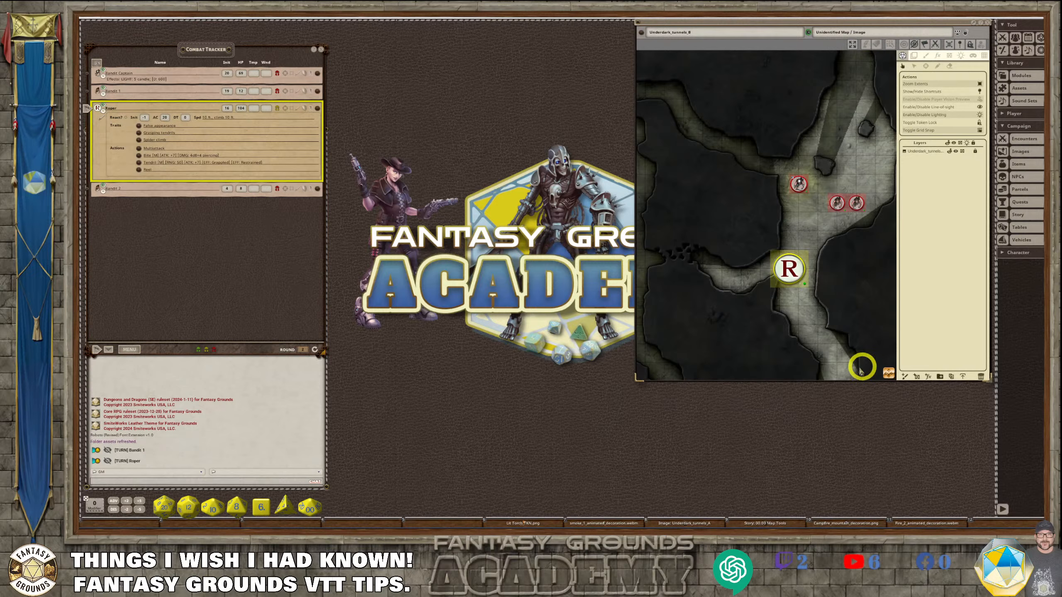
{"action": "left_click_drag", "start_coordinate": [838, 380], "coordinate": [853, 316]}
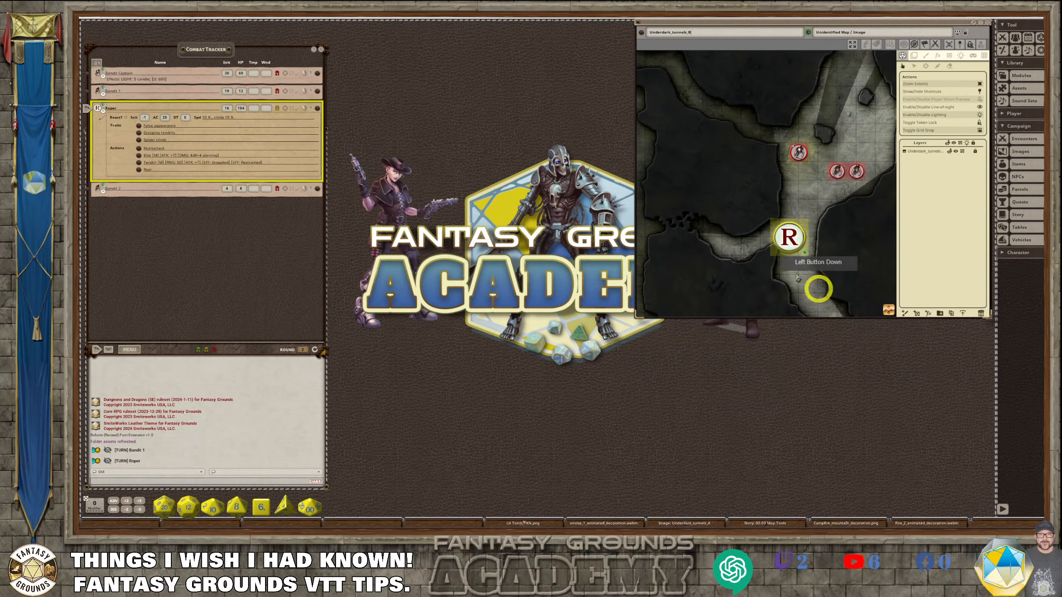
{"action": "right_click", "coordinate": [774, 163]}
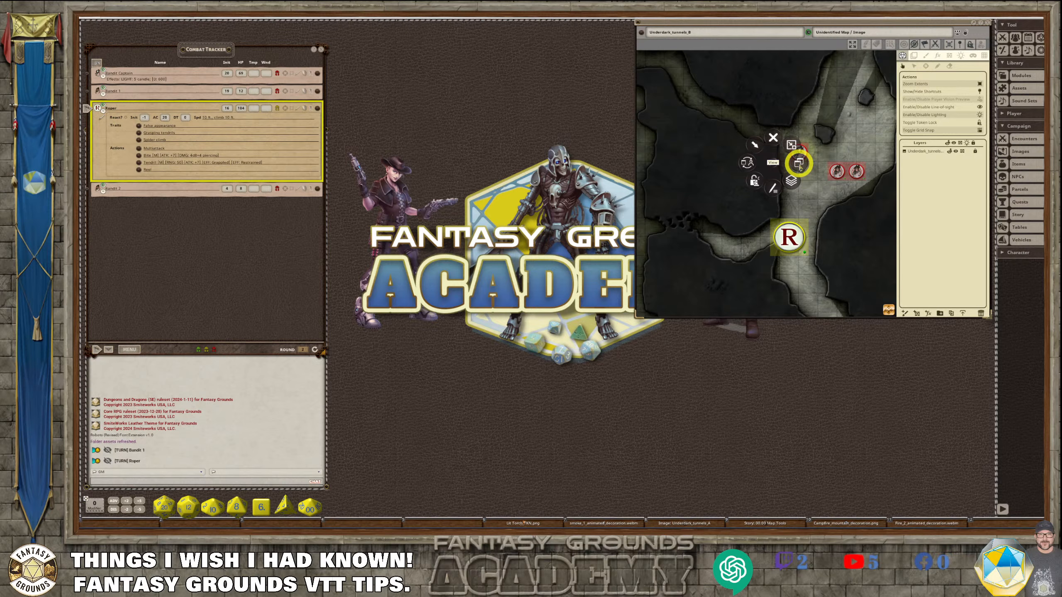
{"action": "left_click", "coordinate": [799, 163]}
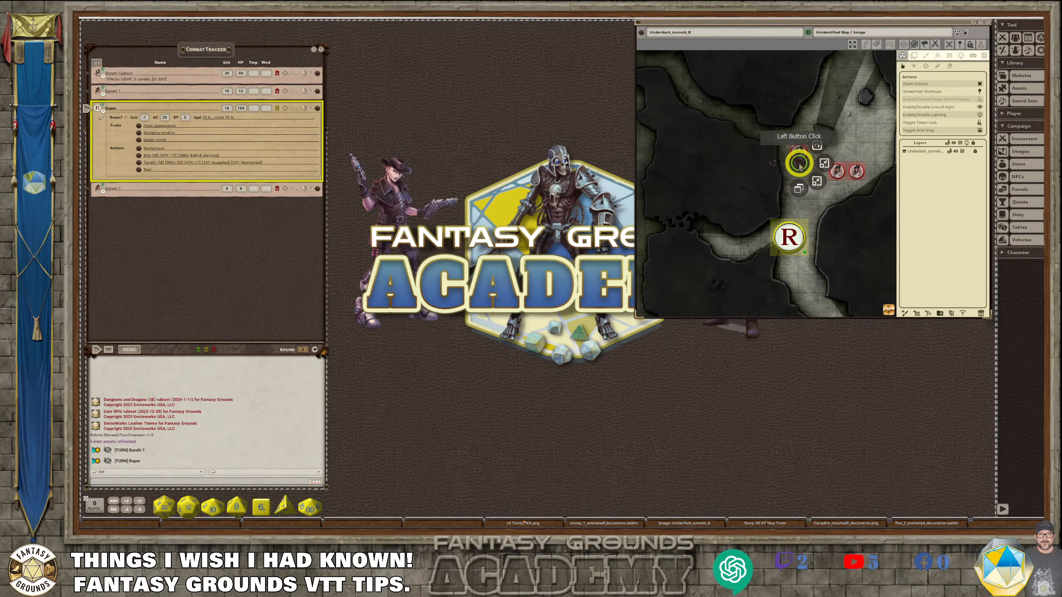
{"action": "left_click", "coordinate": [817, 183]}
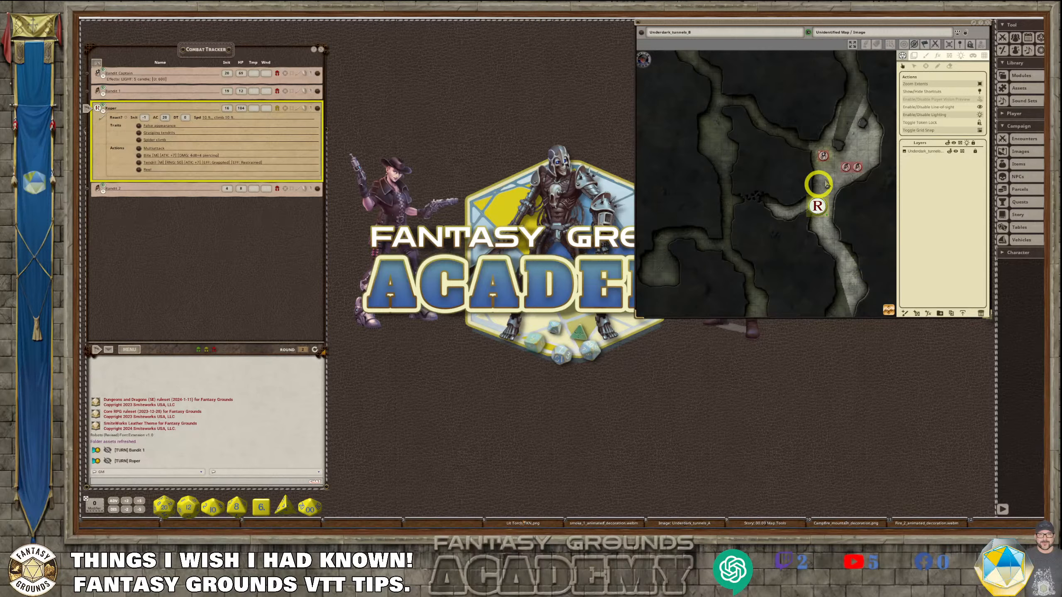
- Hide the map's actions and layers panel and reframe the map around the Roper token
{"action": "left_click", "coordinate": [966, 35]}
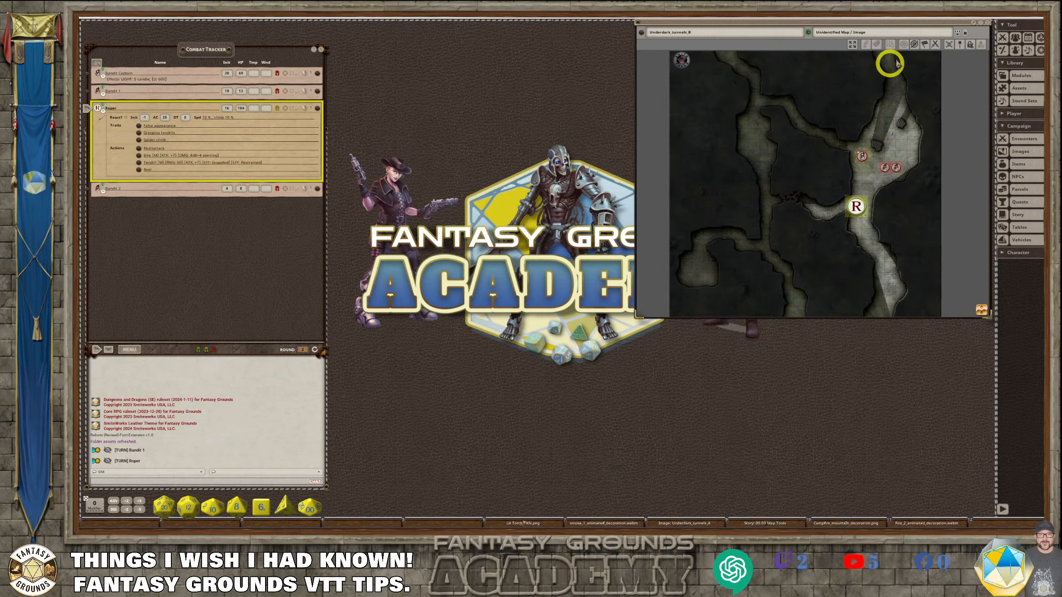
{"action": "left_click", "coordinate": [852, 46]}
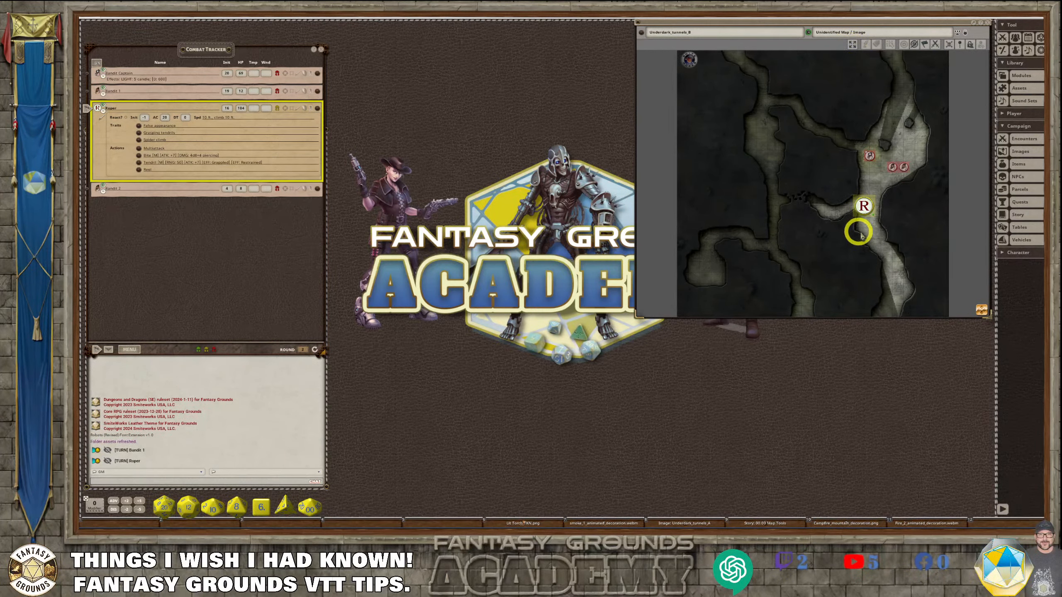
{"action": "scroll", "coordinate": [861, 236], "scroll_direction": "up", "scroll_amount": 4}
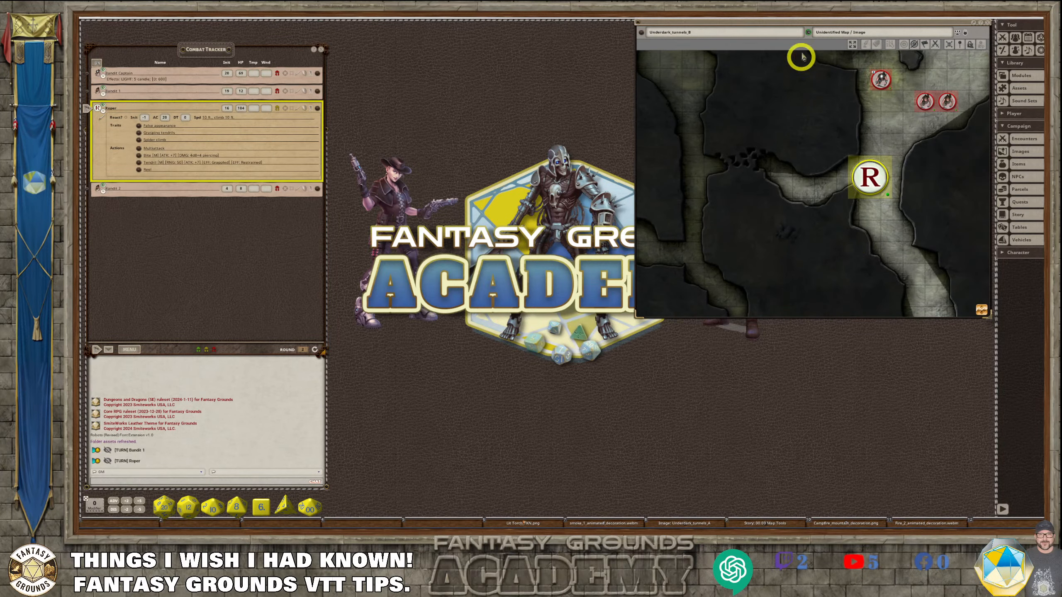
{"action": "left_click_drag", "start_coordinate": [822, 23], "coordinate": [807, 32]}
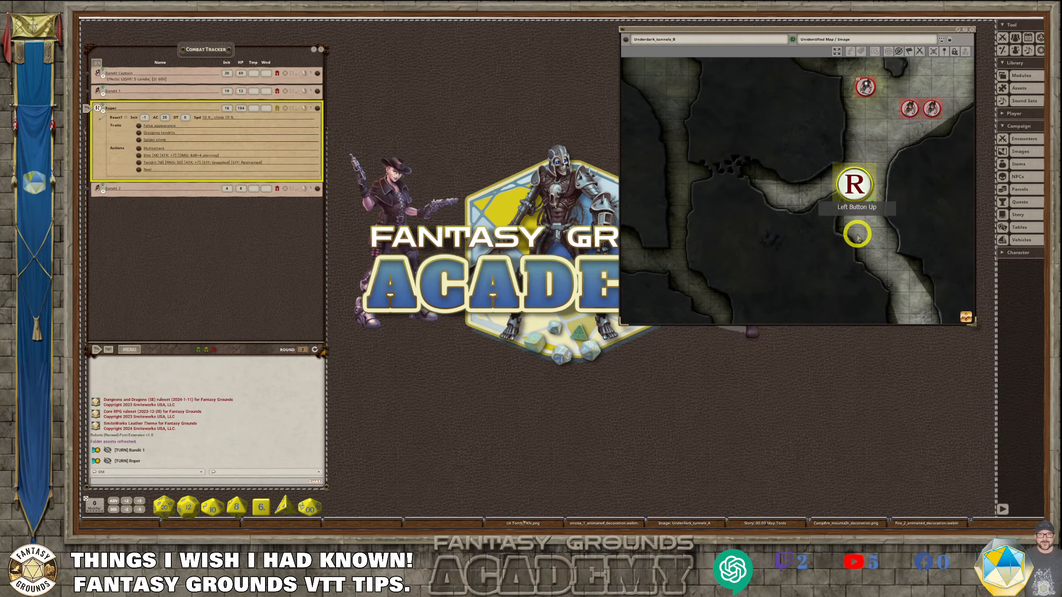
{"action": "scroll", "coordinate": [858, 236], "scroll_direction": "down", "scroll_amount": 1}
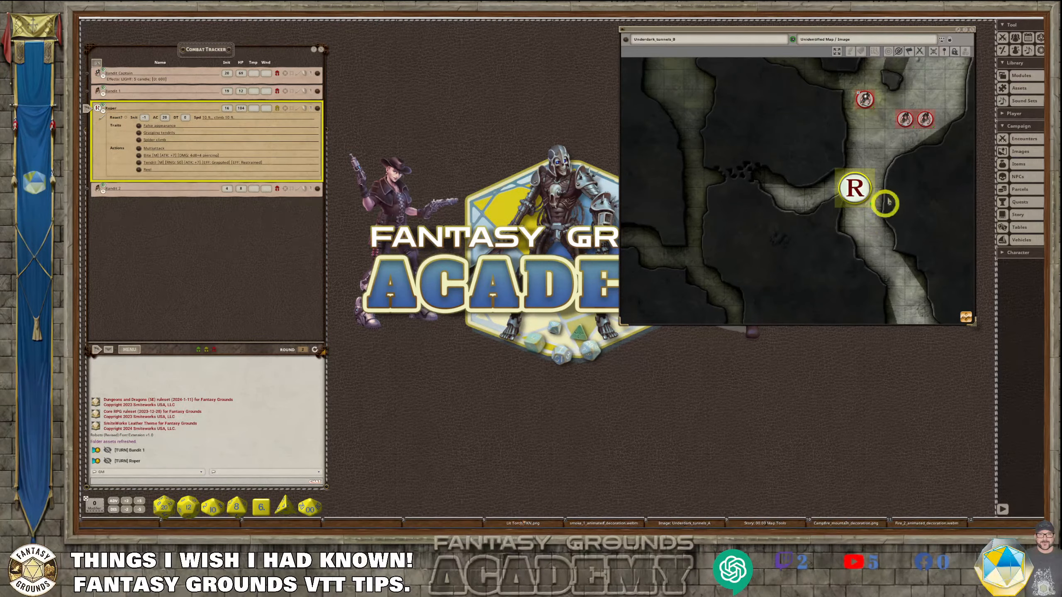
{"action": "left_click", "coordinate": [943, 26]}
{"action": "left_click_drag", "start_coordinate": [944, 26], "coordinate": [955, 20]}
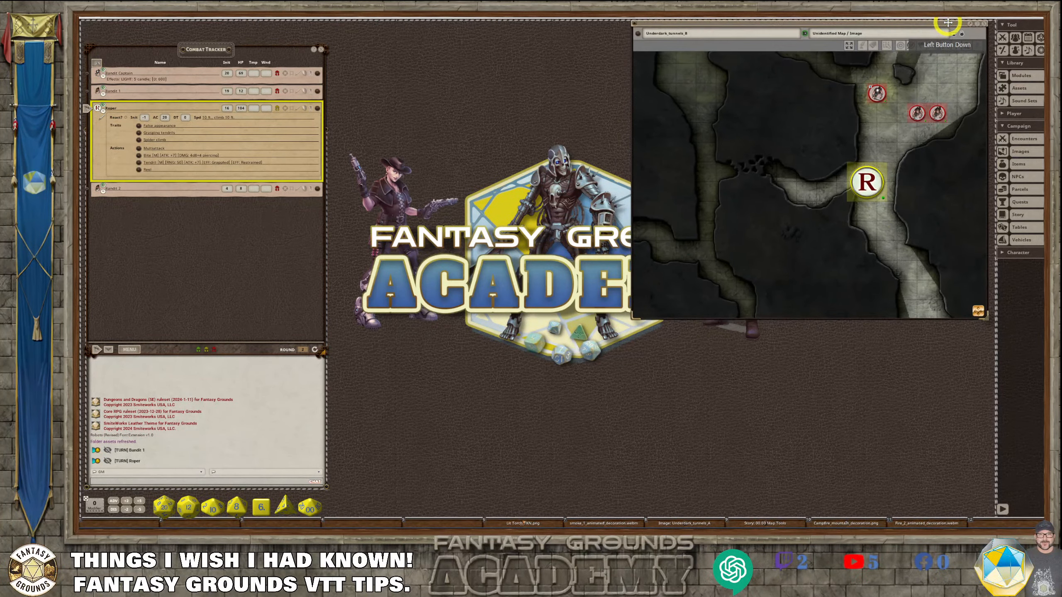
- Open the campaign options and place the window clear of the map, with the Turn: Auto-center map setting in view
{"action": "left_click", "coordinate": [1040, 50]}
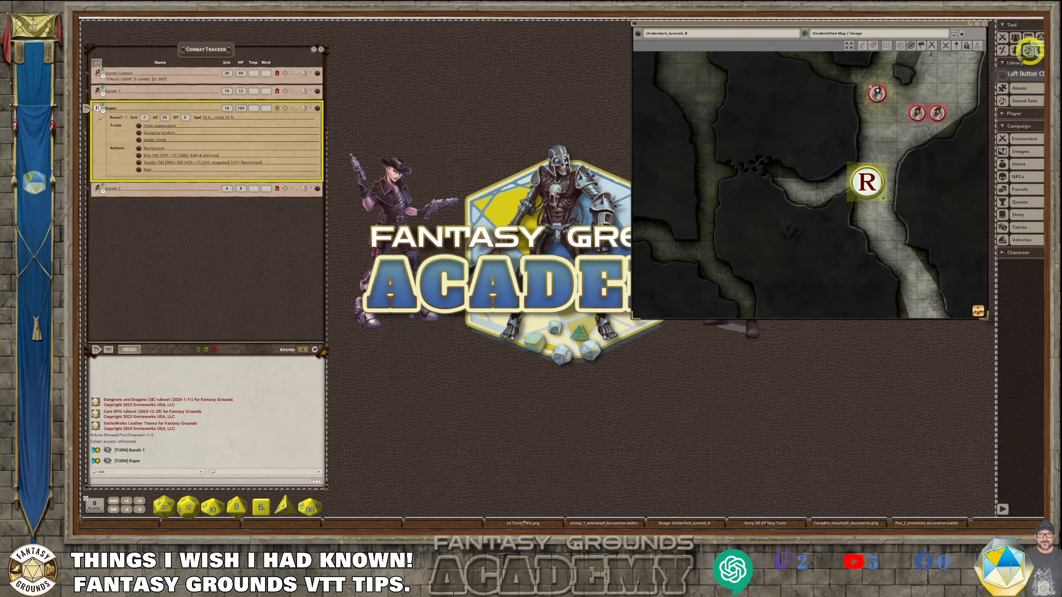
{"action": "left_click_drag", "start_coordinate": [545, 209], "coordinate": [460, 186]}
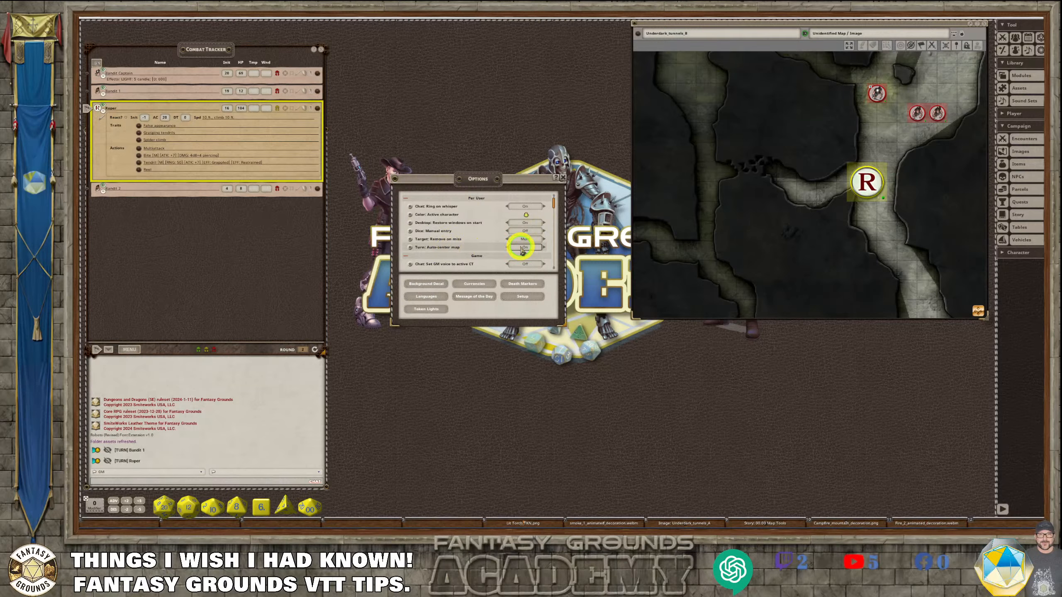
- Move the Roper token farther south down the tunnel, away from the bandits, and view it close up
{"action": "scroll", "coordinate": [864, 187], "scroll_direction": "down", "scroll_amount": 3}
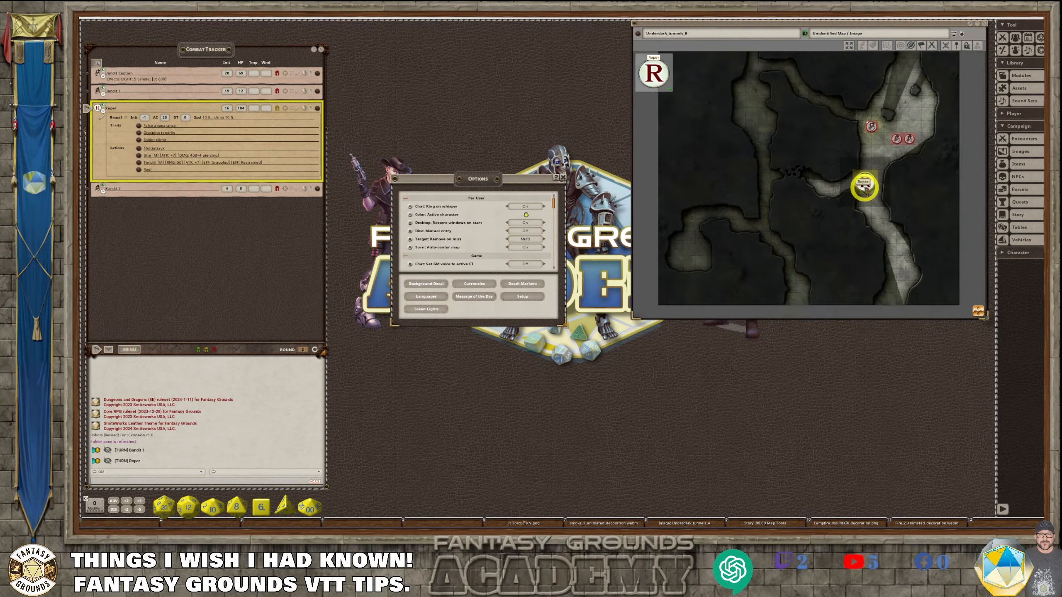
{"action": "scroll", "coordinate": [864, 187], "scroll_direction": "down", "scroll_amount": 3}
{"action": "left_click_drag", "start_coordinate": [865, 184], "coordinate": [893, 256]}
{"action": "scroll", "coordinate": [893, 264], "scroll_direction": "up", "scroll_amount": 6}
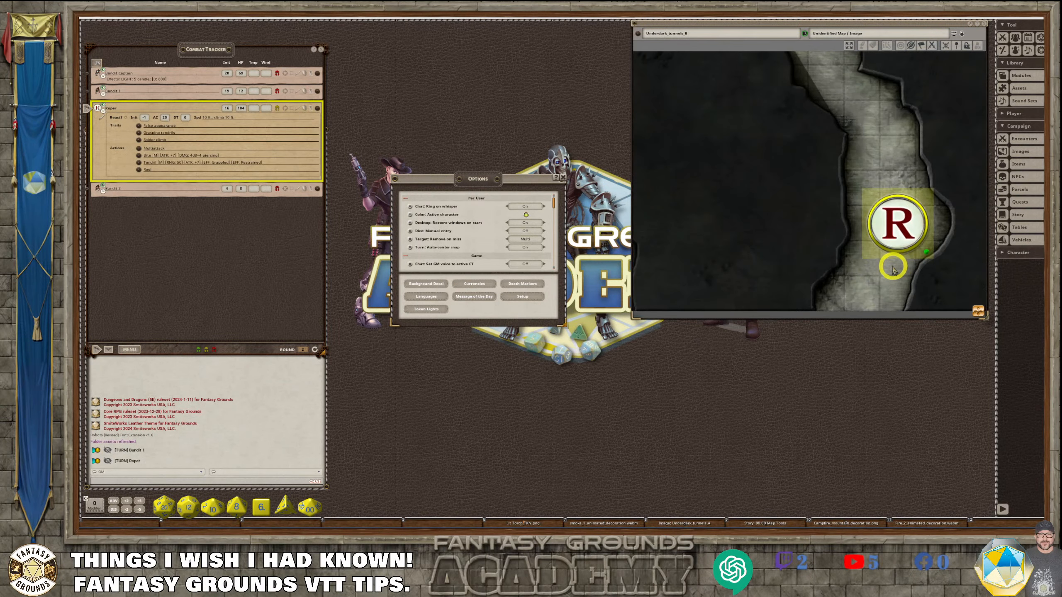
{"action": "scroll", "coordinate": [893, 266], "scroll_direction": "up", "scroll_amount": 2}
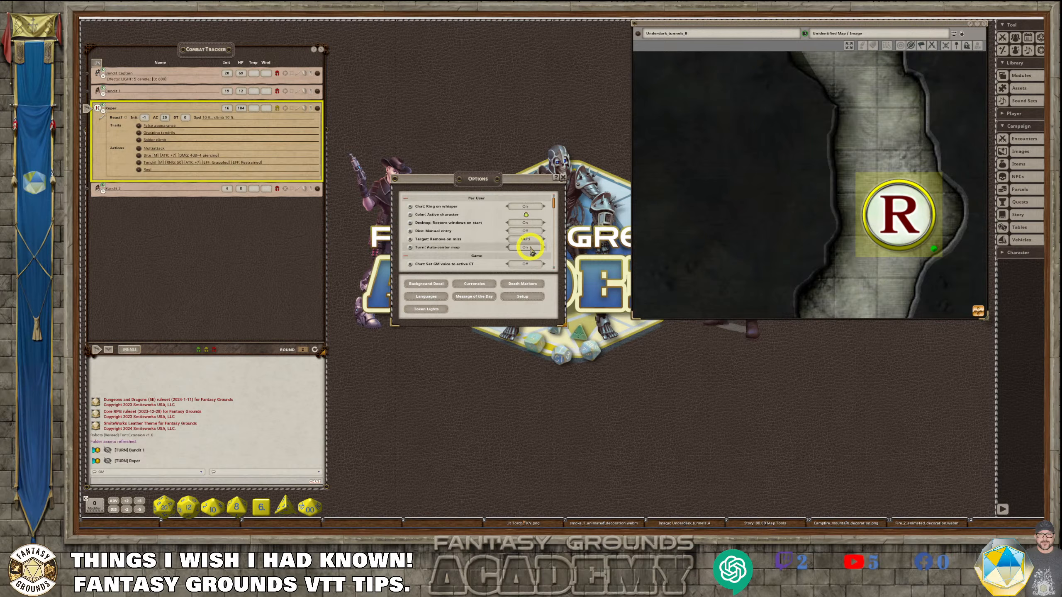
- Advance the combat turn to Bandit 2 and on to the Bandit Captain to demonstrate automatic map centering
{"action": "left_click", "coordinate": [108, 351]}
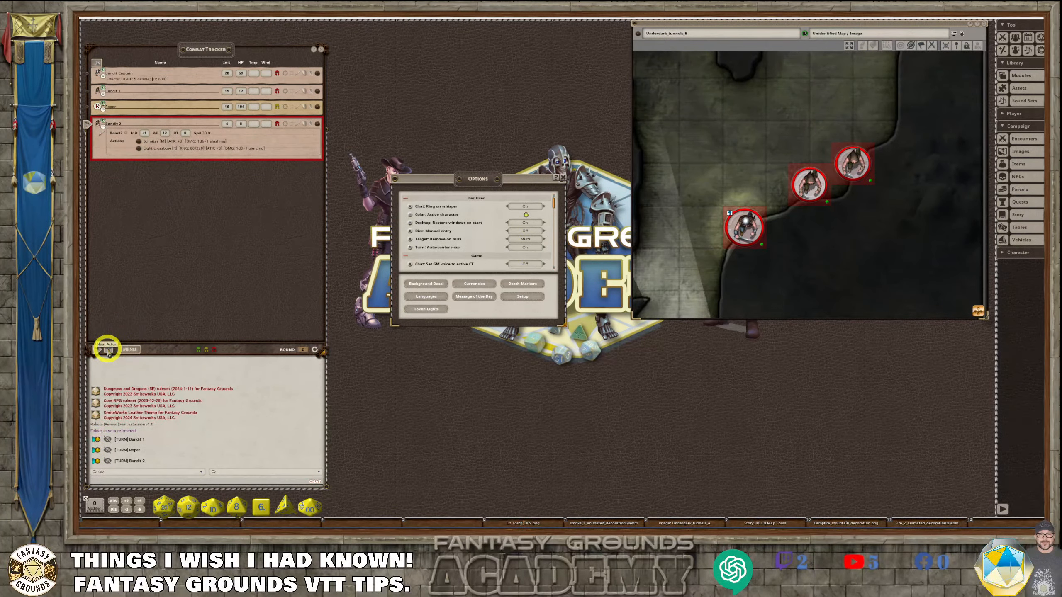
{"action": "left_click", "coordinate": [108, 351]}
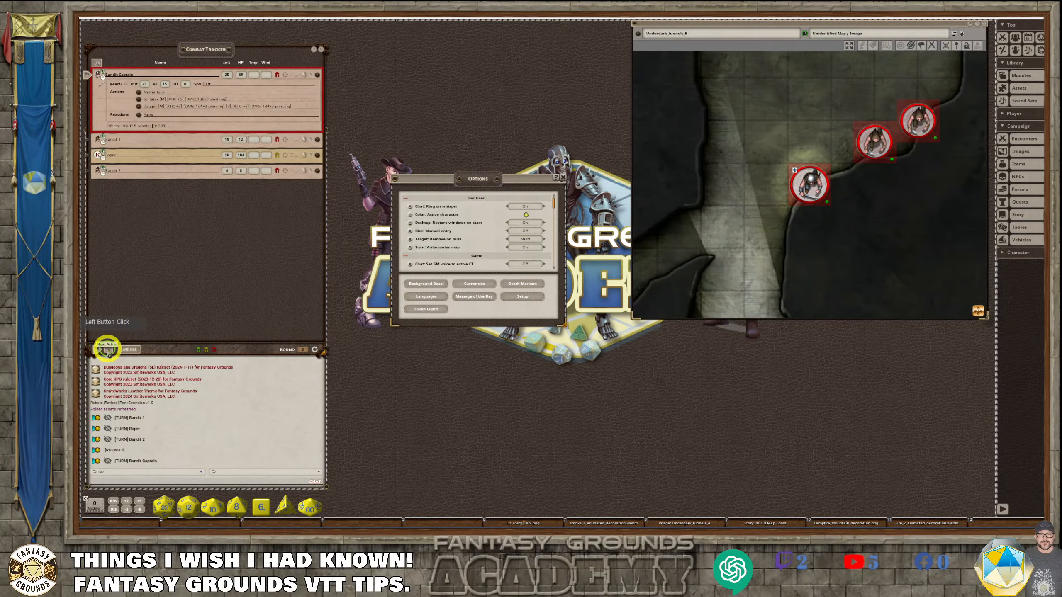
- Advance the combat turn through Bandit 1, the Roper and Bandit 2 to the Bandit Captain, with map auto-centering on
{"action": "left_click", "coordinate": [108, 350]}
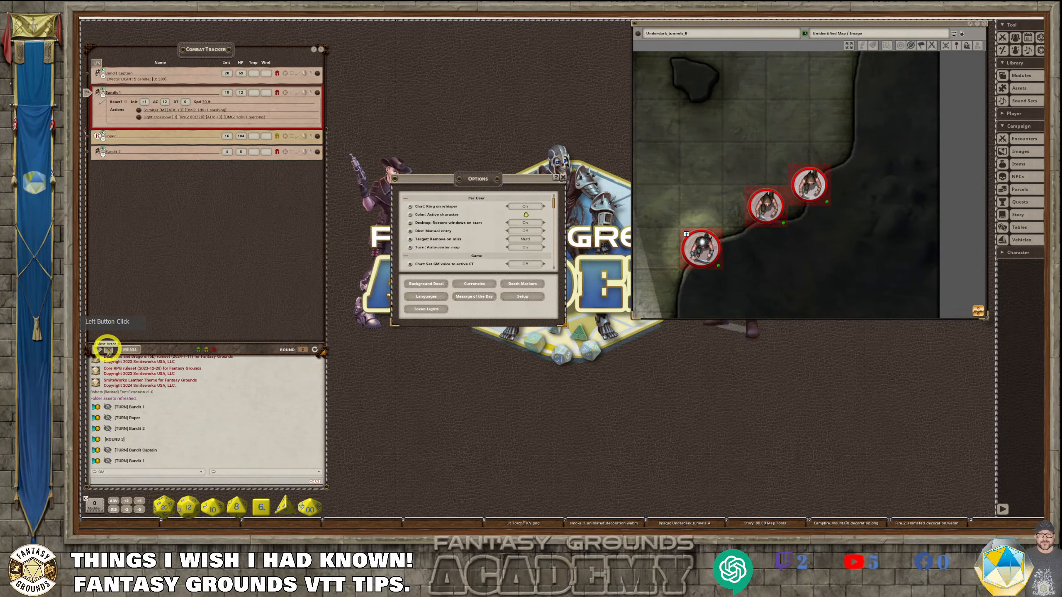
{"action": "left_click", "coordinate": [109, 351]}
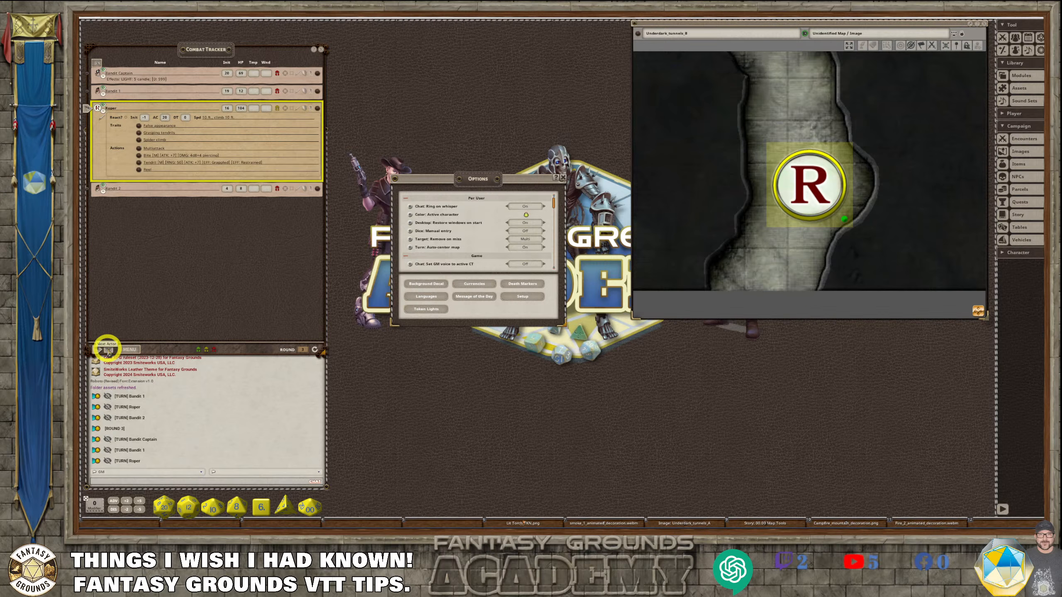
{"action": "left_click", "coordinate": [108, 350]}
{"action": "left_click", "coordinate": [108, 350]}
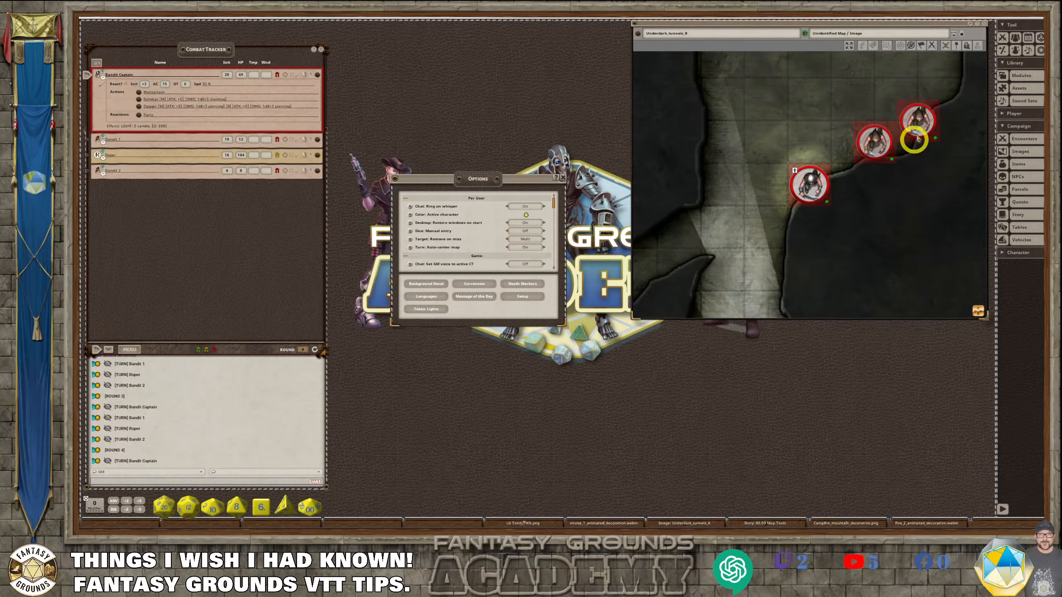
- Switch the Turn: Auto-center map option off, with the bandits and the Roper together in the map view
{"action": "scroll", "coordinate": [792, 173], "scroll_direction": "down", "scroll_amount": 1}
{"action": "scroll", "coordinate": [792, 173], "scroll_direction": "down", "scroll_amount": 5}
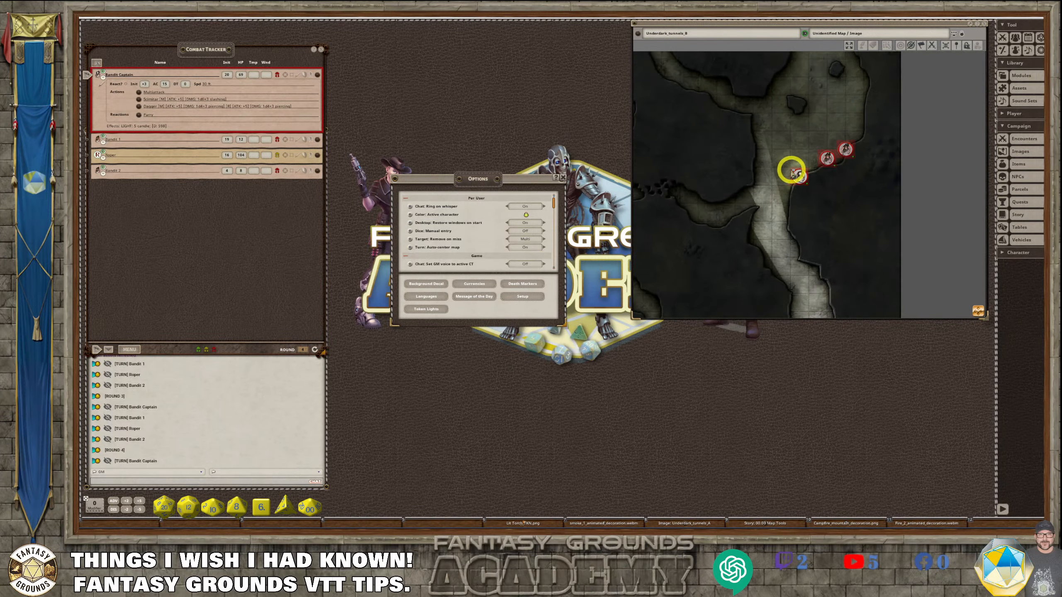
{"action": "left_click_drag", "start_coordinate": [976, 310], "coordinate": [926, 320]}
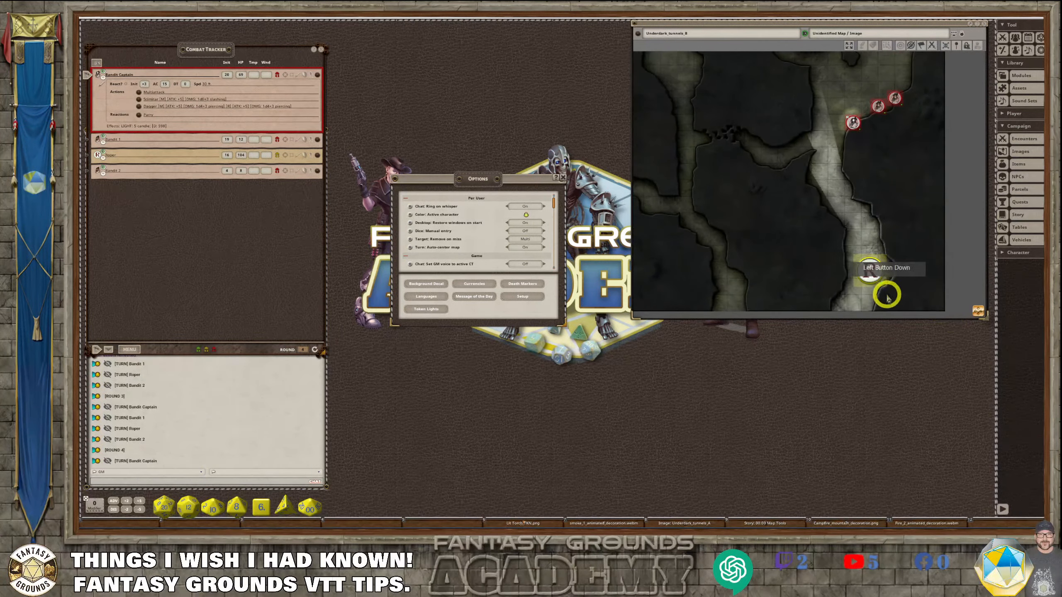
{"action": "scroll", "coordinate": [867, 270], "scroll_direction": "up", "scroll_amount": 3}
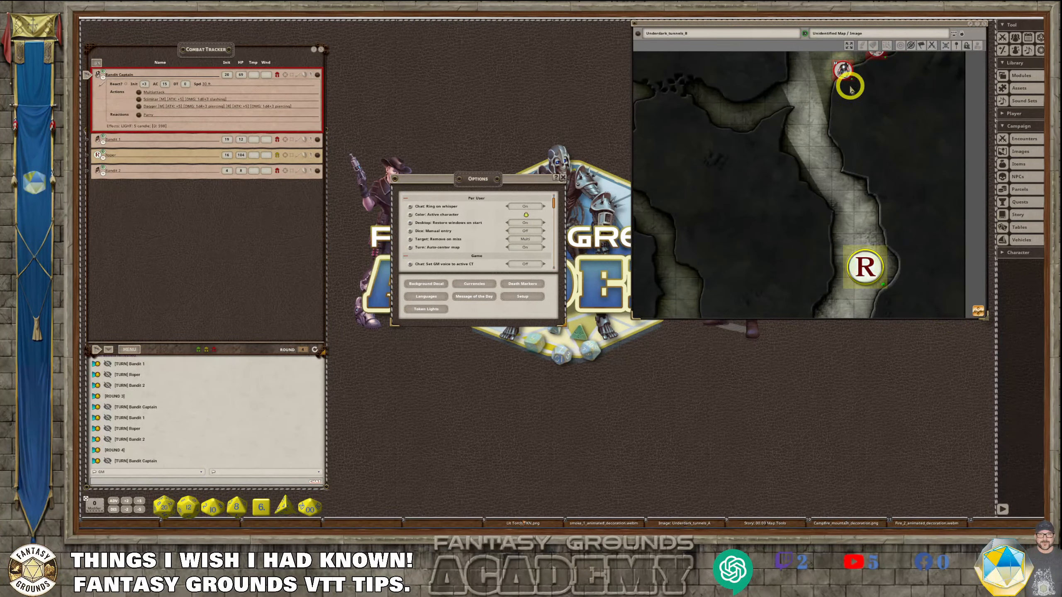
{"action": "scroll", "coordinate": [776, 212], "scroll_direction": "down", "scroll_amount": 1}
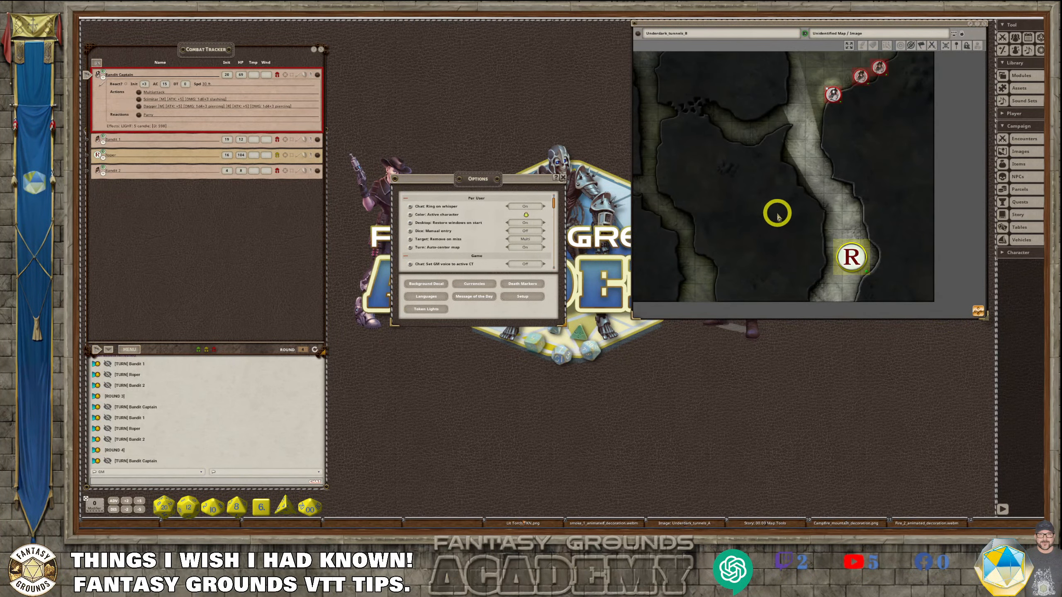
{"action": "scroll", "coordinate": [703, 197], "scroll_direction": "up", "scroll_amount": 1}
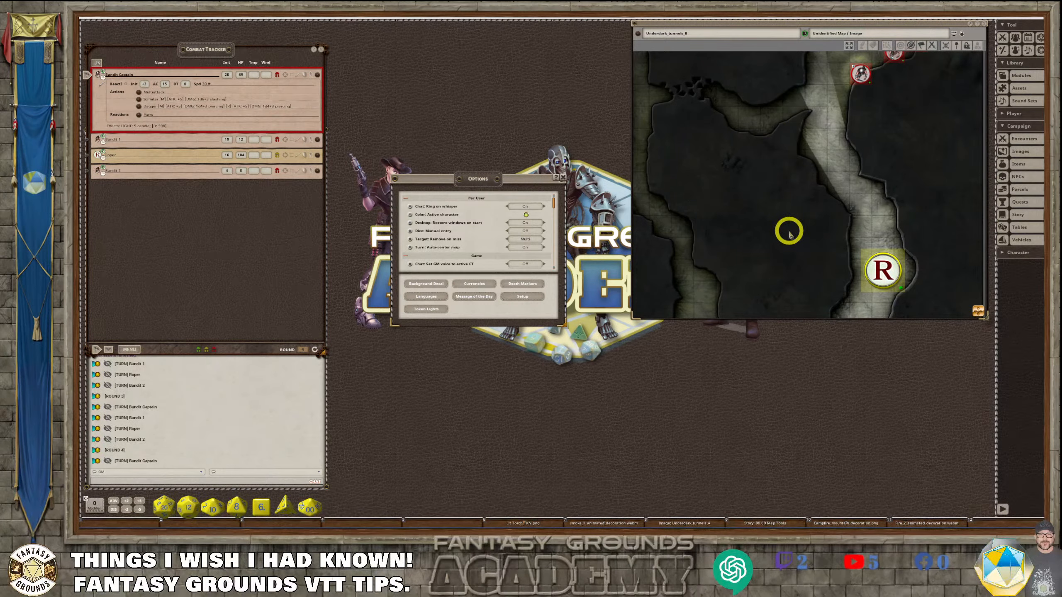
{"action": "scroll", "coordinate": [833, 227], "scroll_direction": "down", "scroll_amount": 1}
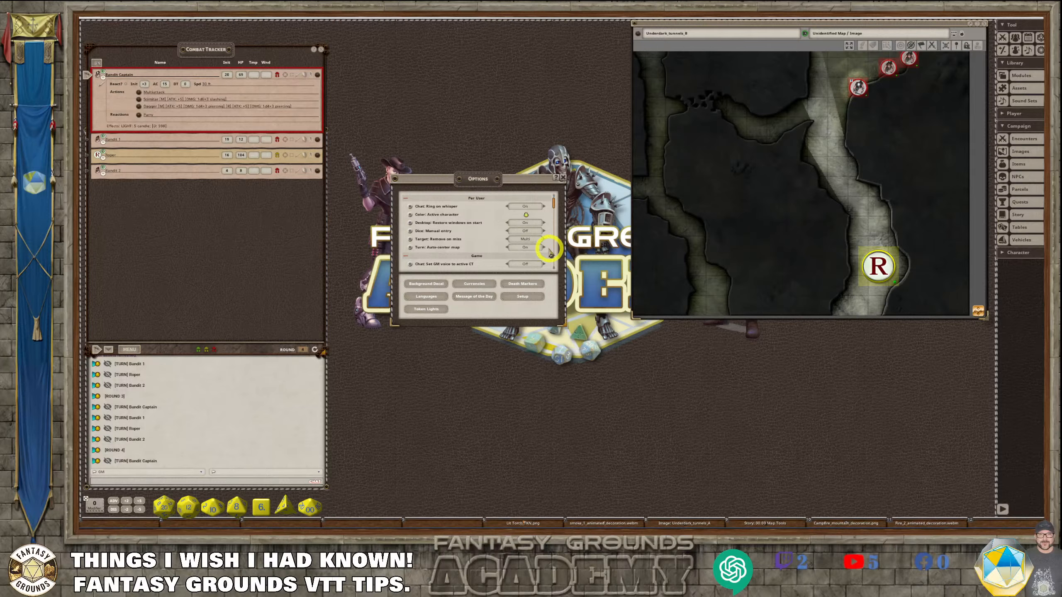
{"action": "left_click", "coordinate": [526, 247]}
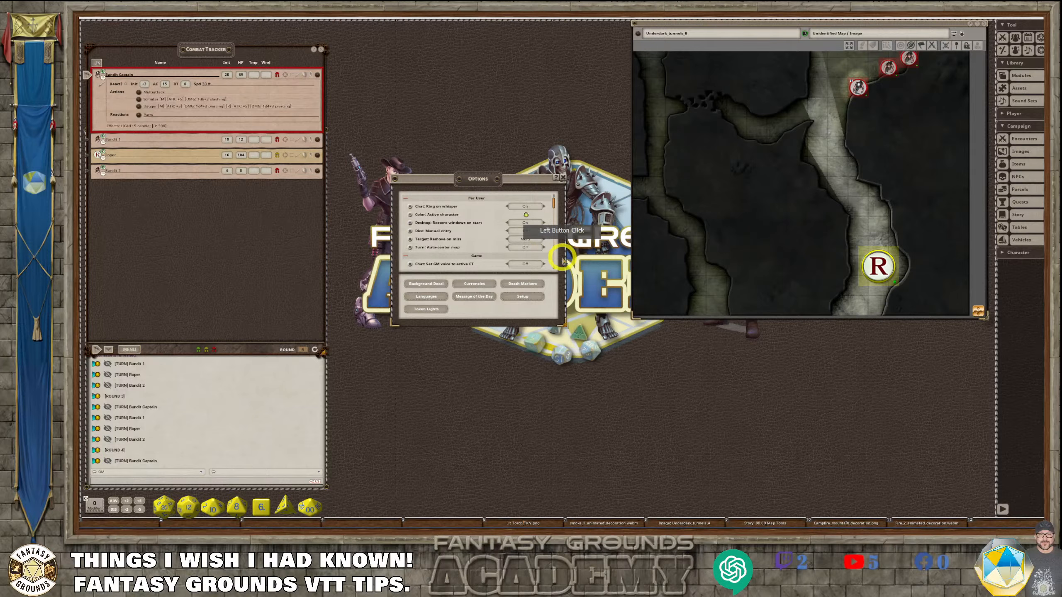
- Advance the combat turn through a full round and on to the Roper to demonstrate turns without map auto-centering
{"action": "scroll", "coordinate": [829, 223], "scroll_direction": "up", "scroll_amount": 1}
{"action": "scroll", "coordinate": [830, 223], "scroll_direction": "down", "scroll_amount": 1}
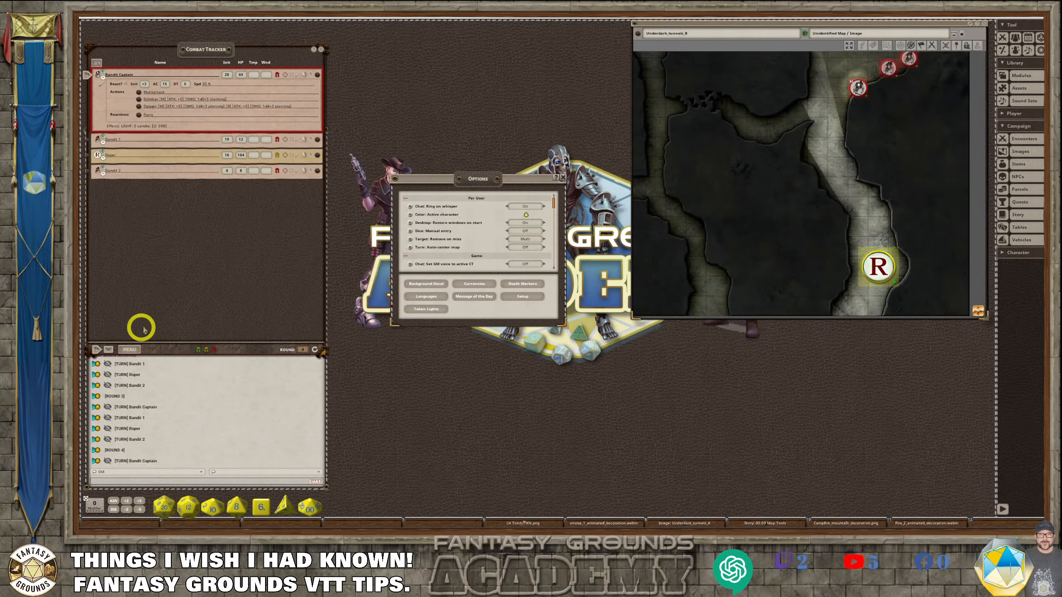
{"action": "left_click", "coordinate": [108, 349]}
{"action": "left_click", "coordinate": [108, 350]}
{"action": "left_click", "coordinate": [108, 350]}
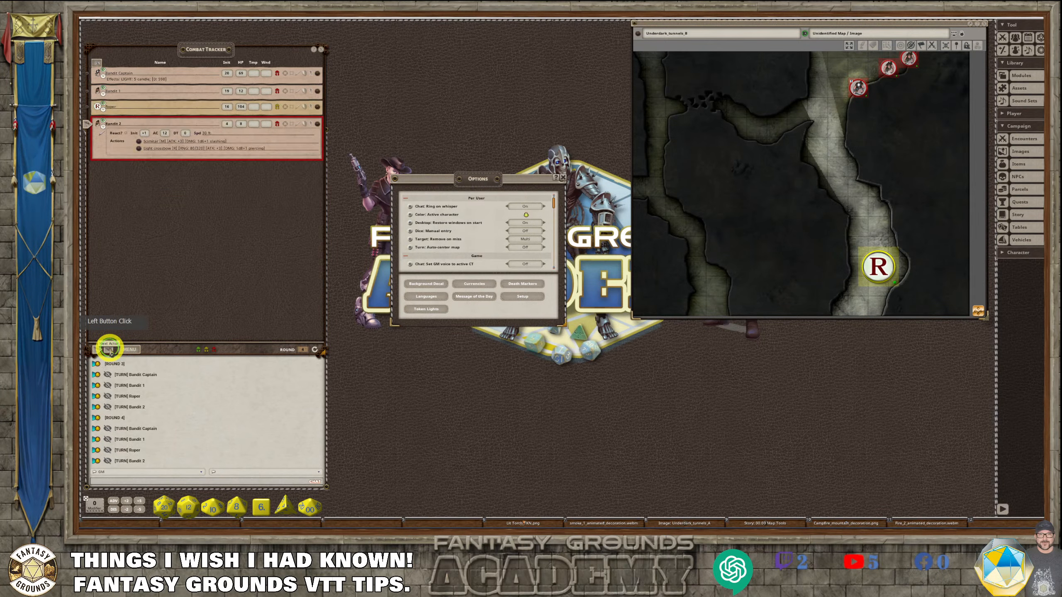
{"action": "left_click", "coordinate": [109, 350]}
{"action": "left_click", "coordinate": [109, 350]}
{"action": "left_click", "coordinate": [109, 350]}
{"action": "left_click", "coordinate": [954, 228]}
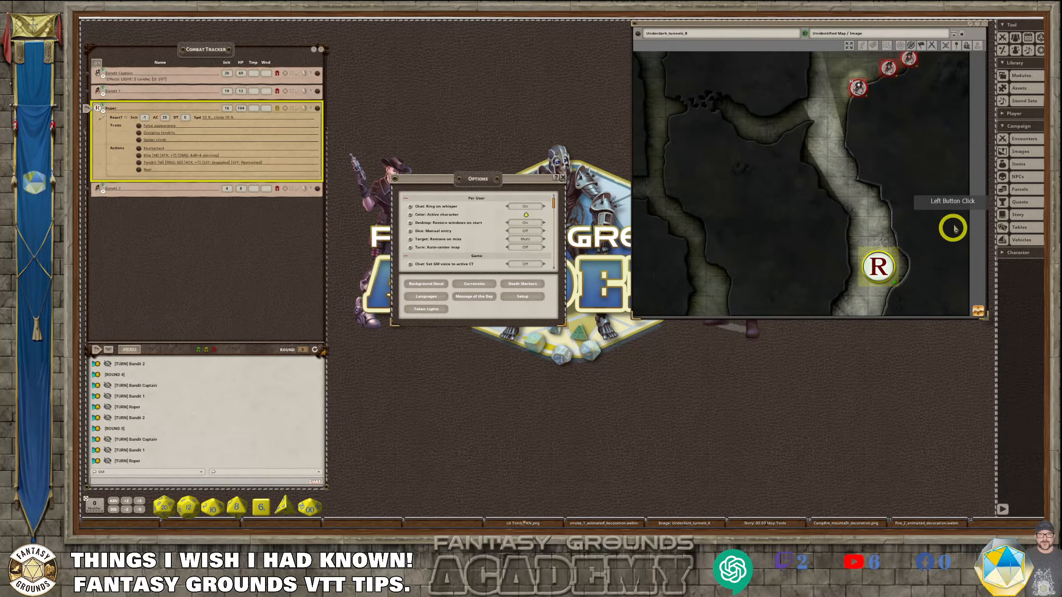
- Move the campaign options window over the map's edge and close it
{"action": "scroll", "coordinate": [865, 209], "scroll_direction": "down", "scroll_amount": 2}
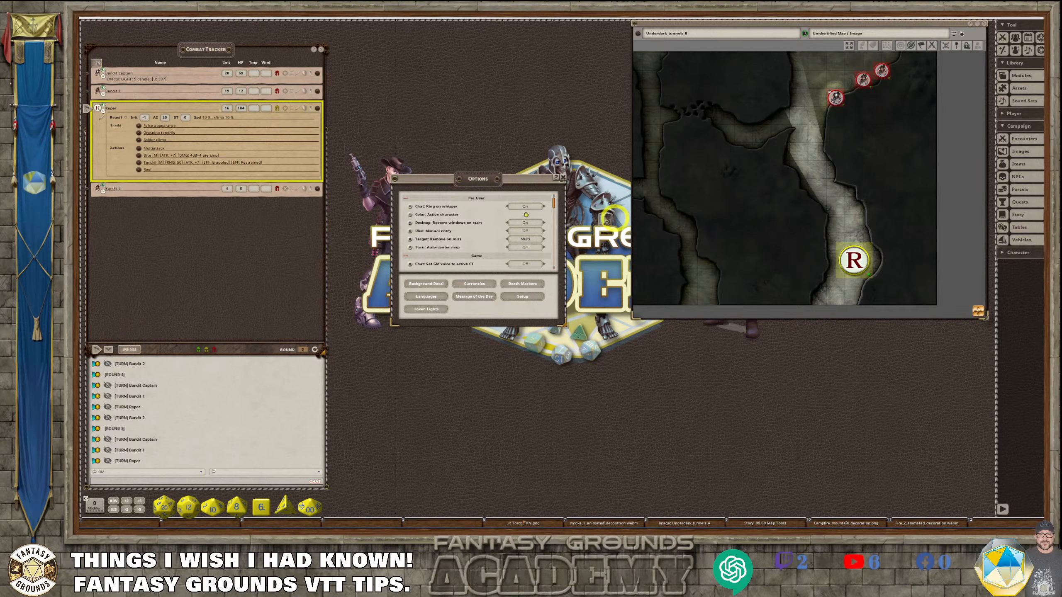
{"action": "left_click_drag", "start_coordinate": [505, 181], "coordinate": [706, 110]}
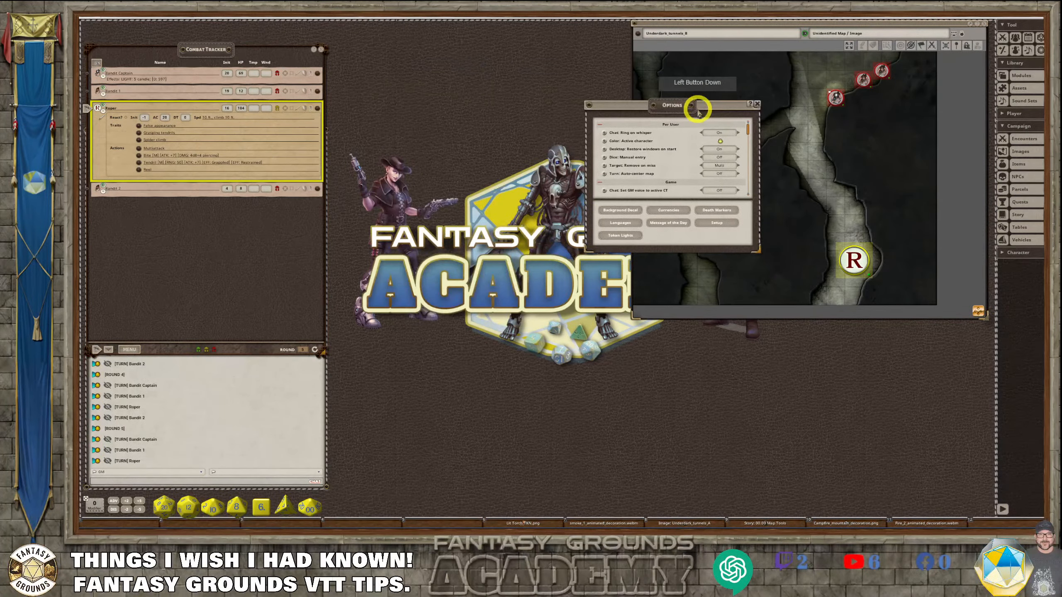
{"action": "left_click", "coordinate": [756, 104]}
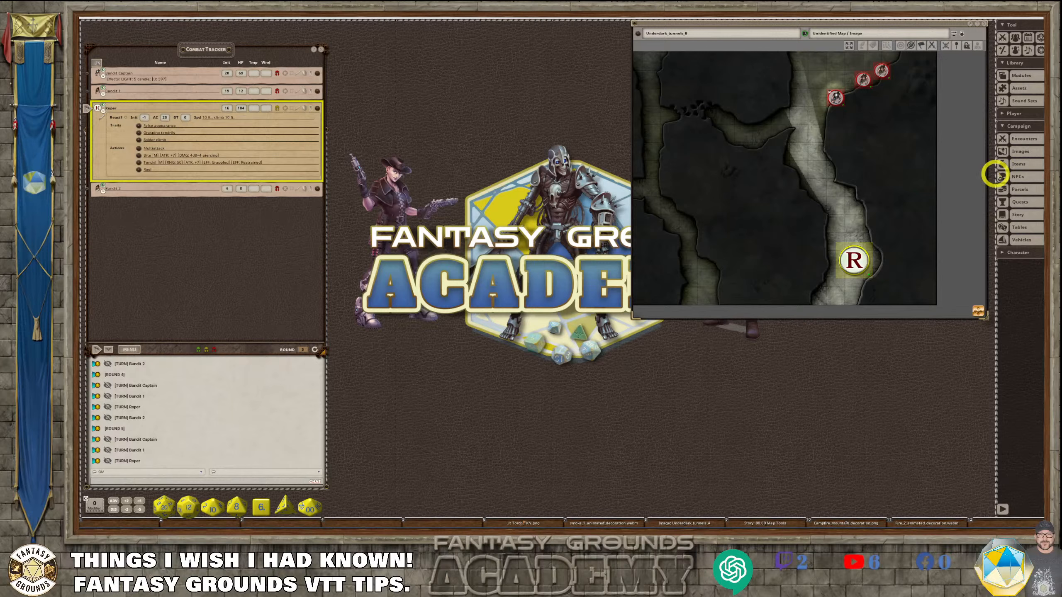
- Open the Items list, place it below the map window, and close and reopen it to demonstrate its remembered position
{"action": "left_click", "coordinate": [1020, 164]}
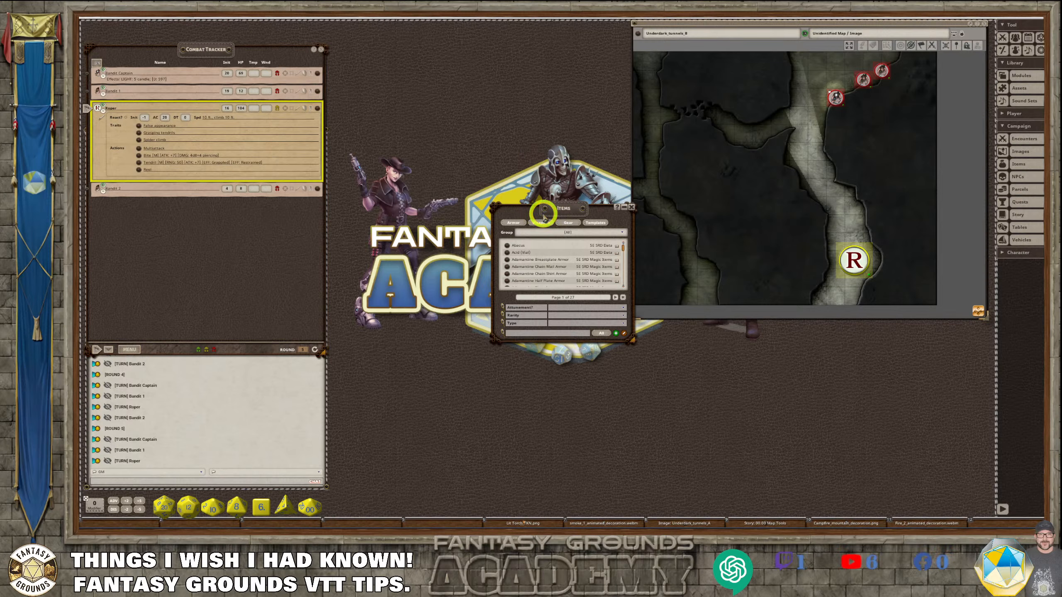
{"action": "left_click_drag", "start_coordinate": [543, 212], "coordinate": [894, 334]}
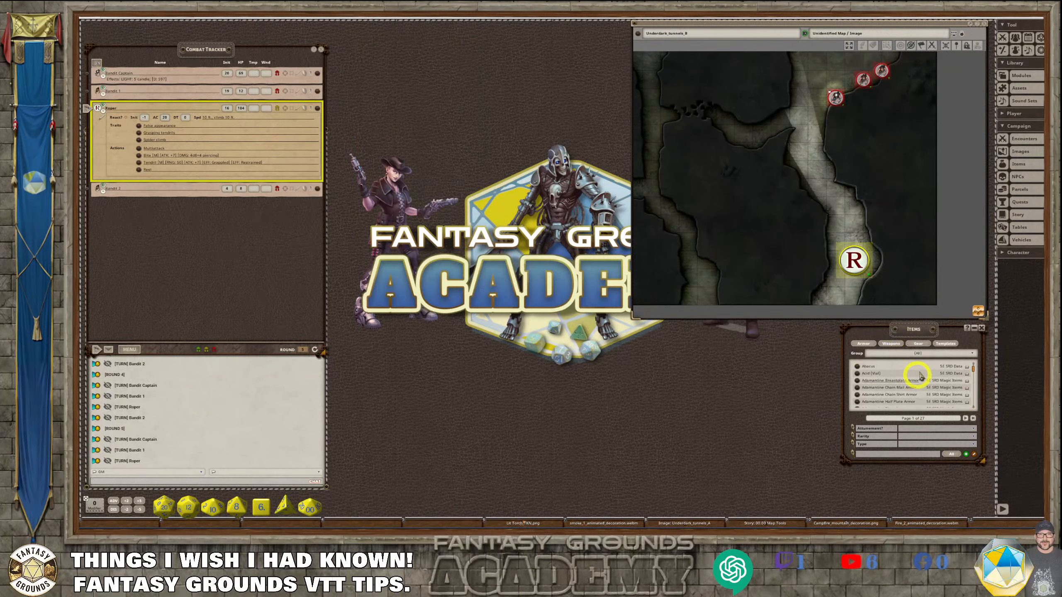
{"action": "left_click", "coordinate": [981, 328]}
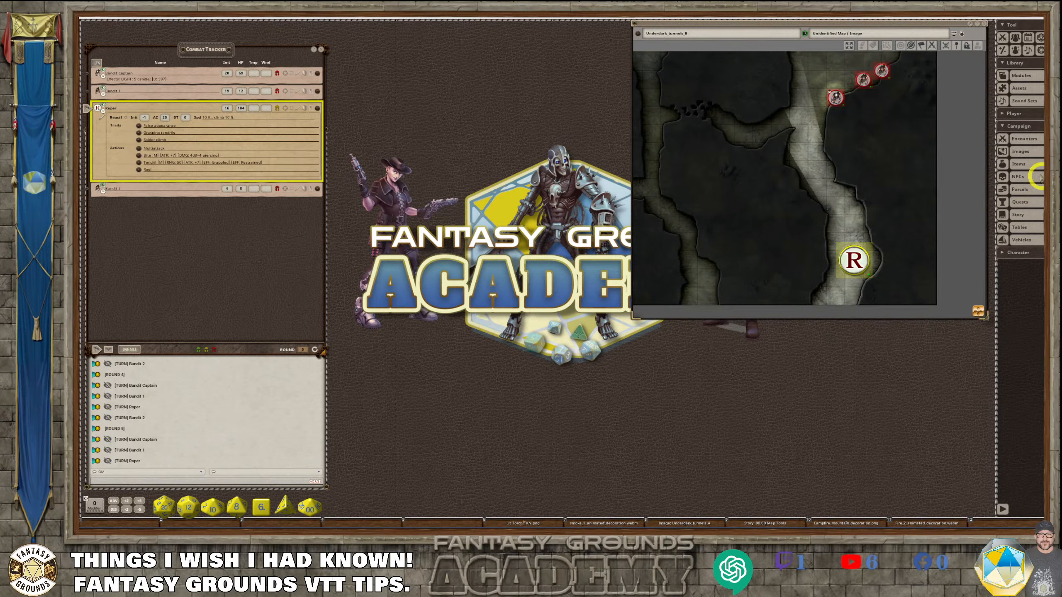
{"action": "left_click", "coordinate": [1027, 164]}
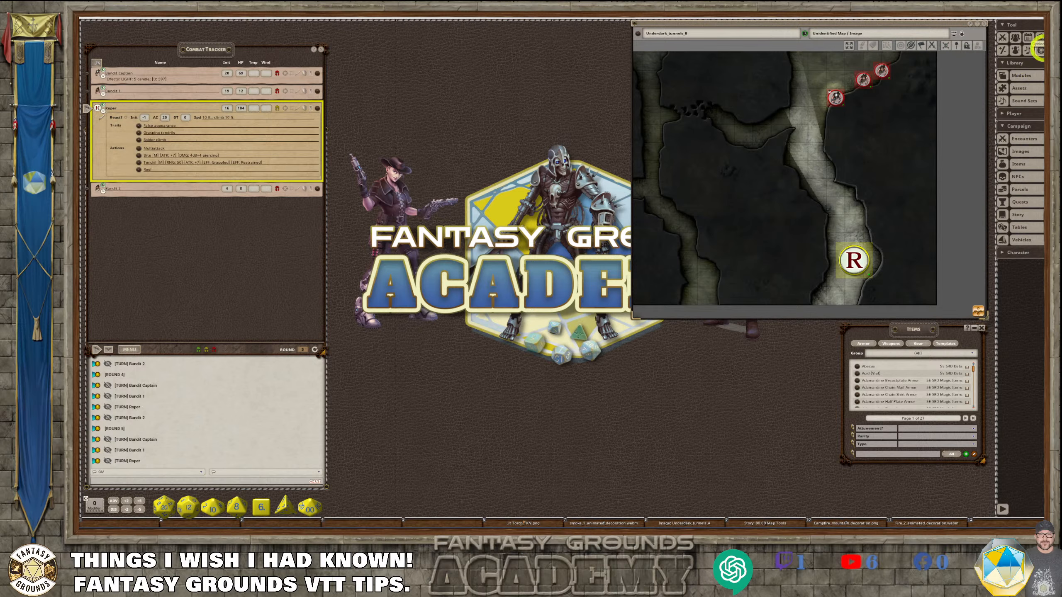
- Reopen the campaign options, reposition the window between the combat tracker and the map, and close it
{"action": "left_click", "coordinate": [1040, 50]}
{"action": "left_click_drag", "start_coordinate": [563, 200], "coordinate": [478, 147]}
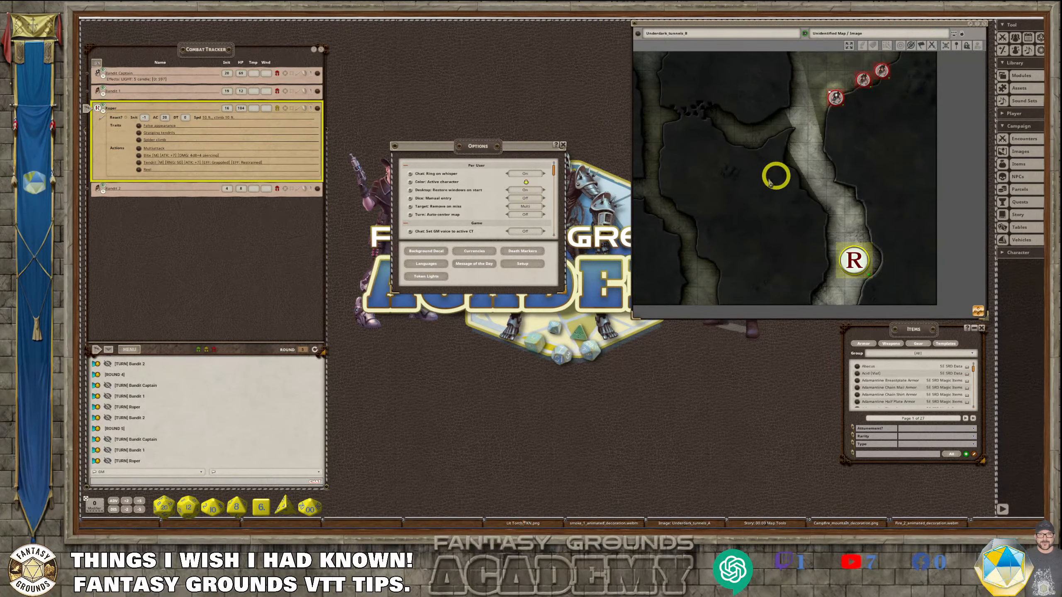
{"action": "left_click", "coordinate": [562, 146]}
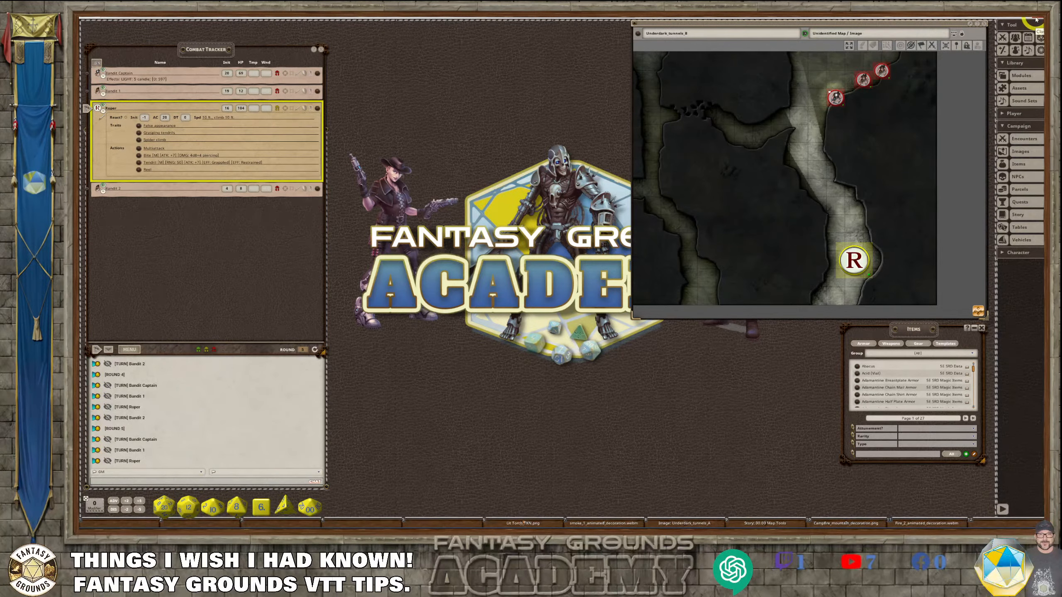
- Return to the launcher and load the campaign again to demonstrate that open windows are restored
{"action": "right_click", "coordinate": [490, 56]}
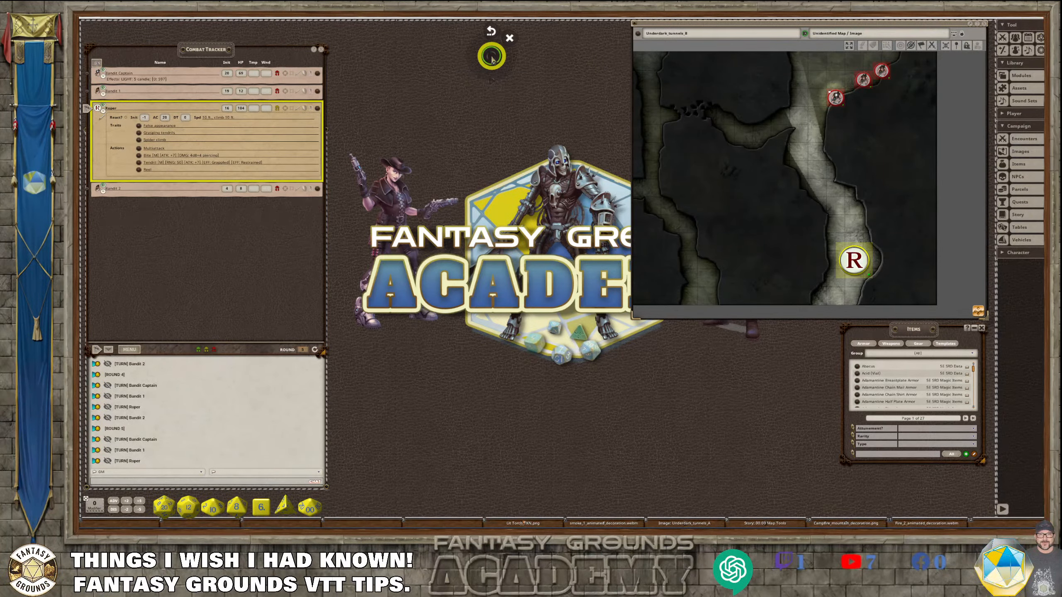
{"action": "left_click", "coordinate": [491, 42]}
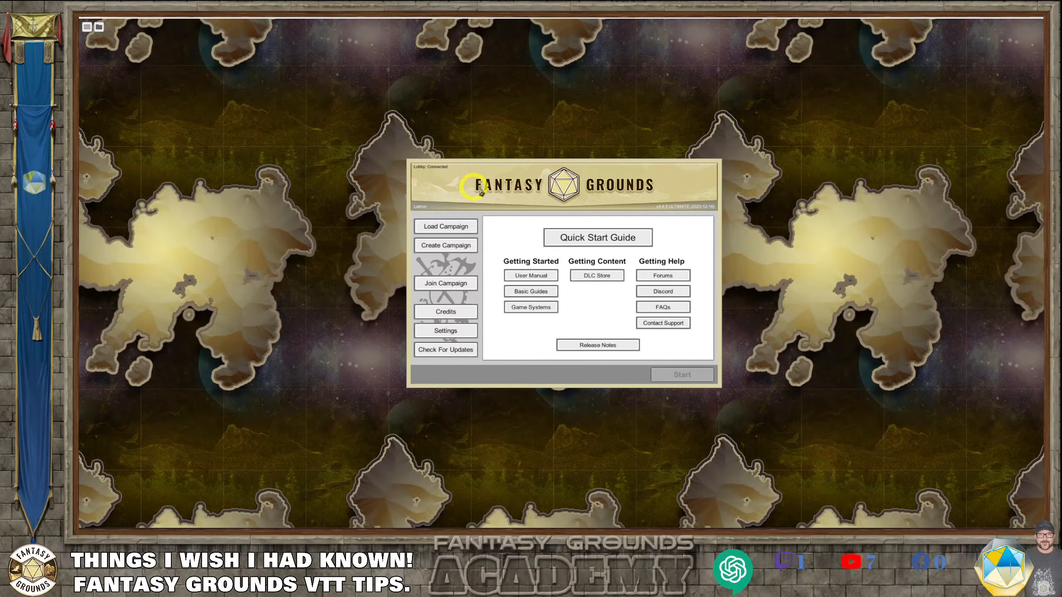
{"action": "left_click", "coordinate": [460, 228]}
{"action": "left_click", "coordinate": [682, 375]}
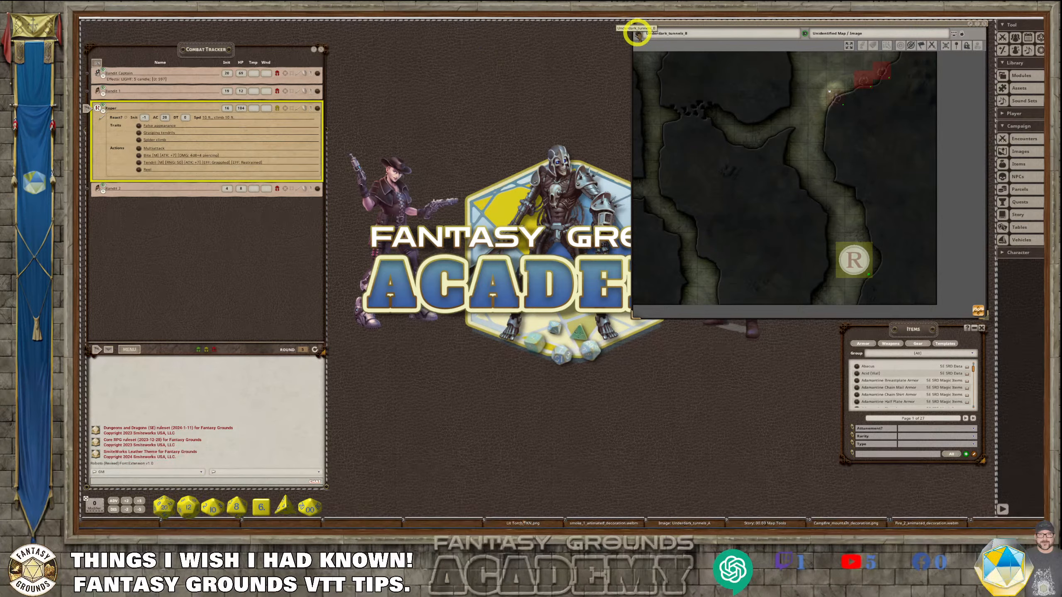
- Create a hotkey bar shortcut for the Underdark_tunnels_B map, and use it to reopen the map after closing it
{"action": "left_click_drag", "start_coordinate": [638, 35], "coordinate": [456, 523]}
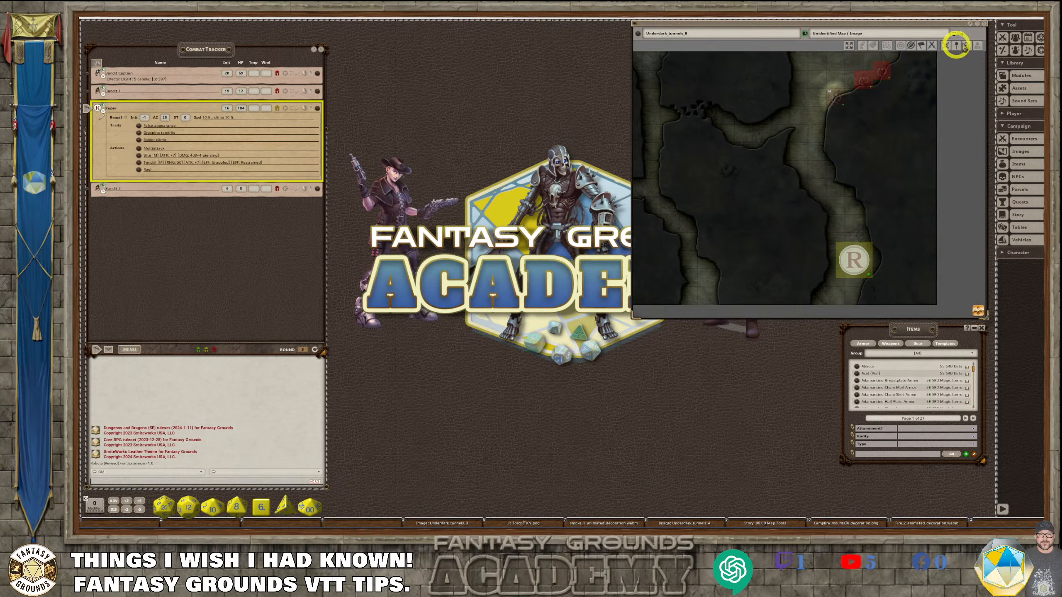
{"action": "left_click", "coordinate": [985, 24]}
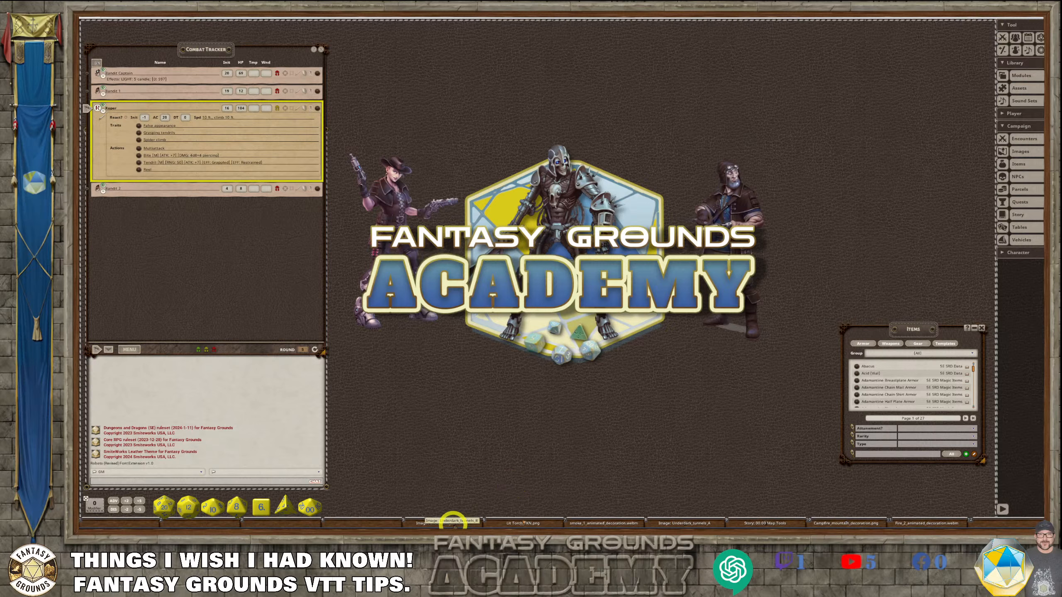
{"action": "left_click", "coordinate": [454, 521]}
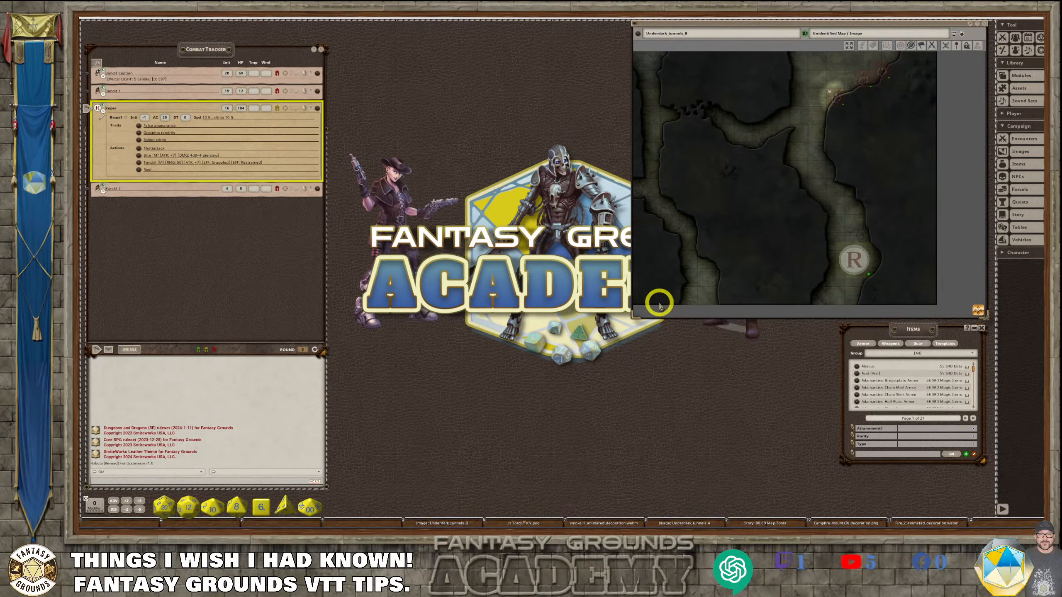
- Move the map over the combat tracker and the Items list higher up, and close and reopen the map with its shortcut
{"action": "left_click_drag", "start_coordinate": [919, 26], "coordinate": [427, 71]}
{"action": "left_click", "coordinate": [913, 331]}
{"action": "left_click_drag", "start_coordinate": [914, 331], "coordinate": [895, 42]}
{"action": "left_click", "coordinate": [494, 74]}
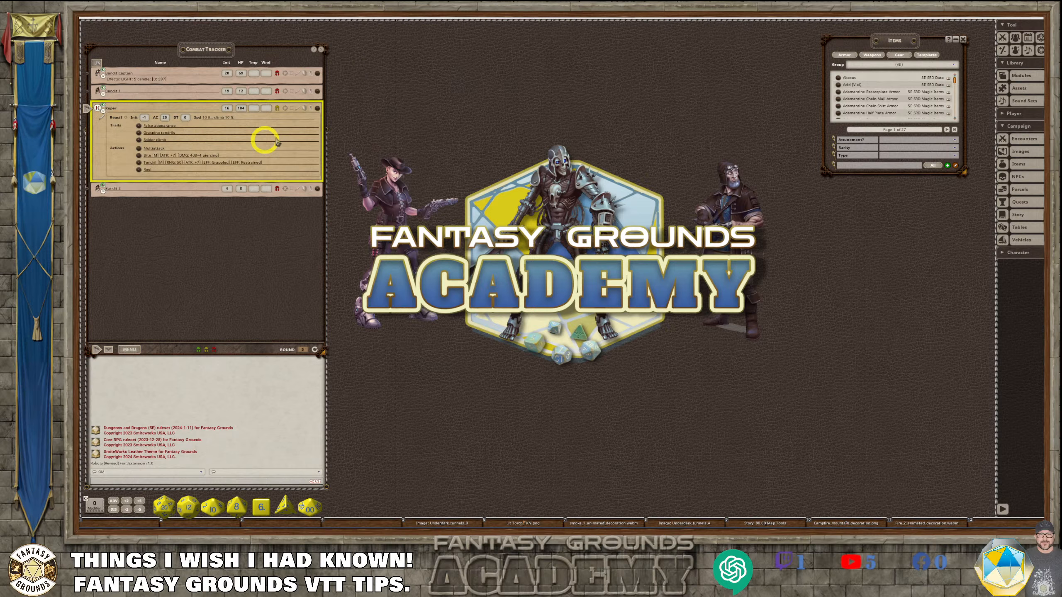
{"action": "left_click", "coordinate": [446, 522]}
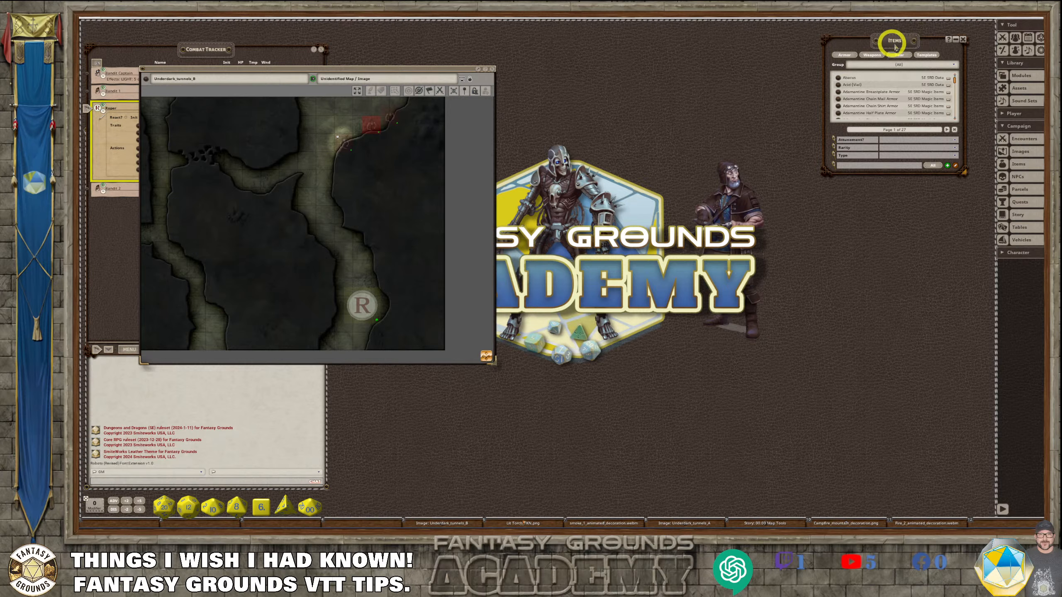
- Put the map back beside the sidebar with the Items list below it, close both, and reopen only the map from its shortcut
{"action": "left_click_drag", "start_coordinate": [896, 50], "coordinate": [917, 383]}
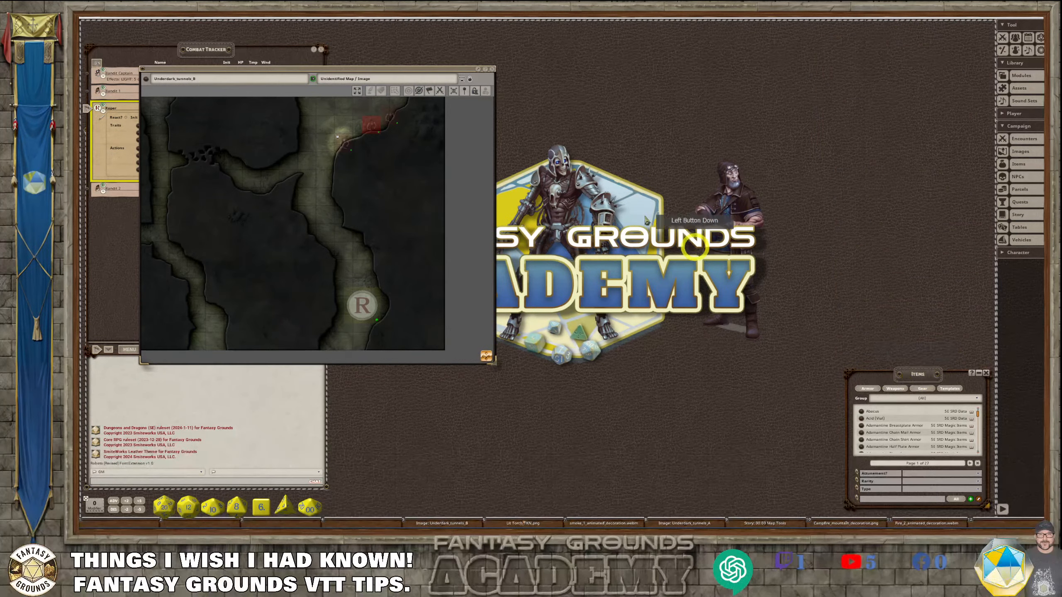
{"action": "left_click_drag", "start_coordinate": [395, 68], "coordinate": [846, 26]}
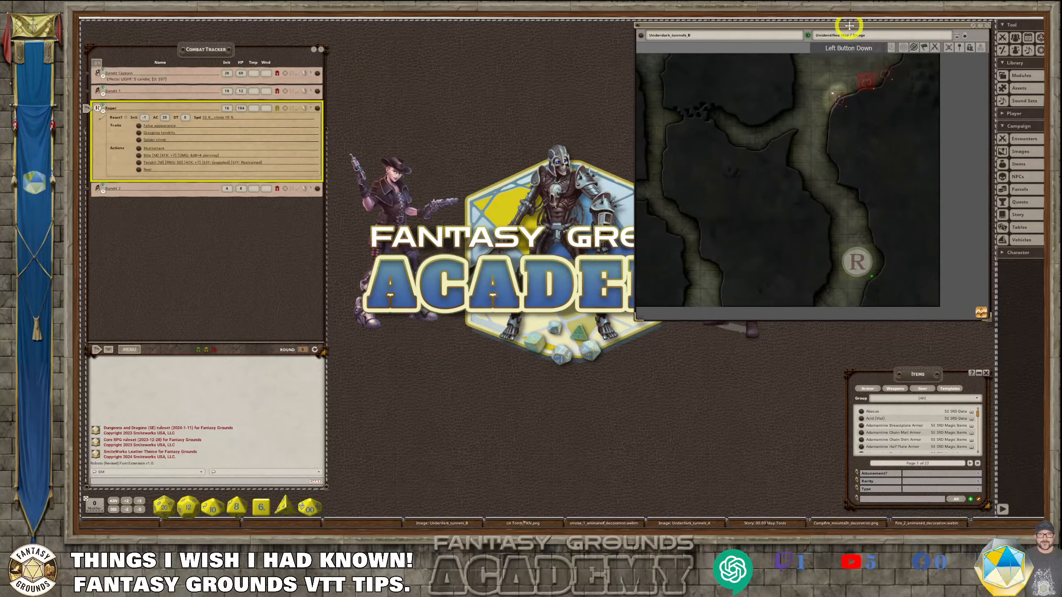
{"action": "left_click", "coordinate": [988, 26]}
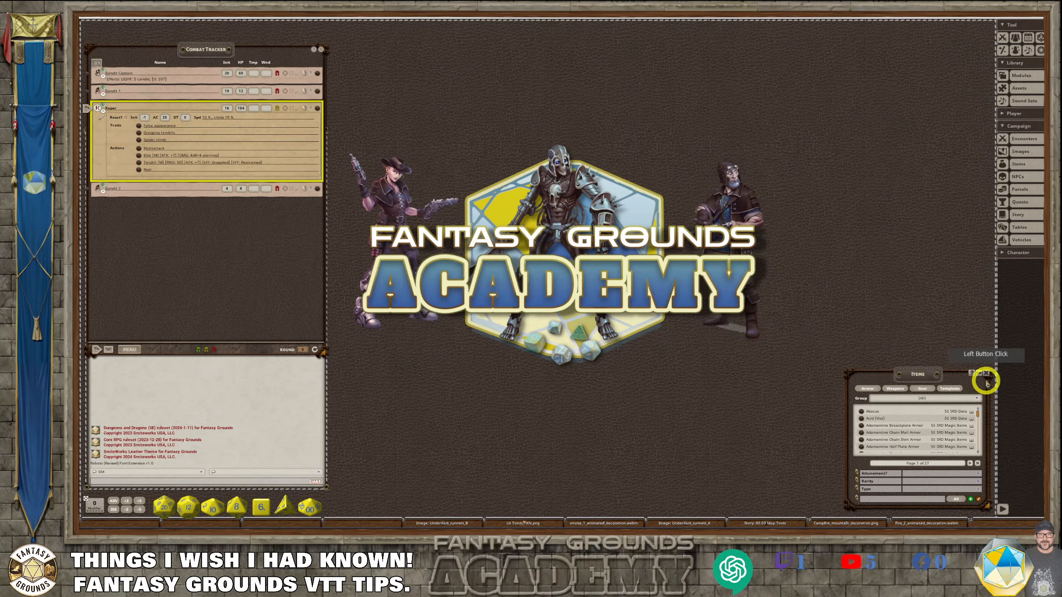
{"action": "left_click", "coordinate": [845, 68]}
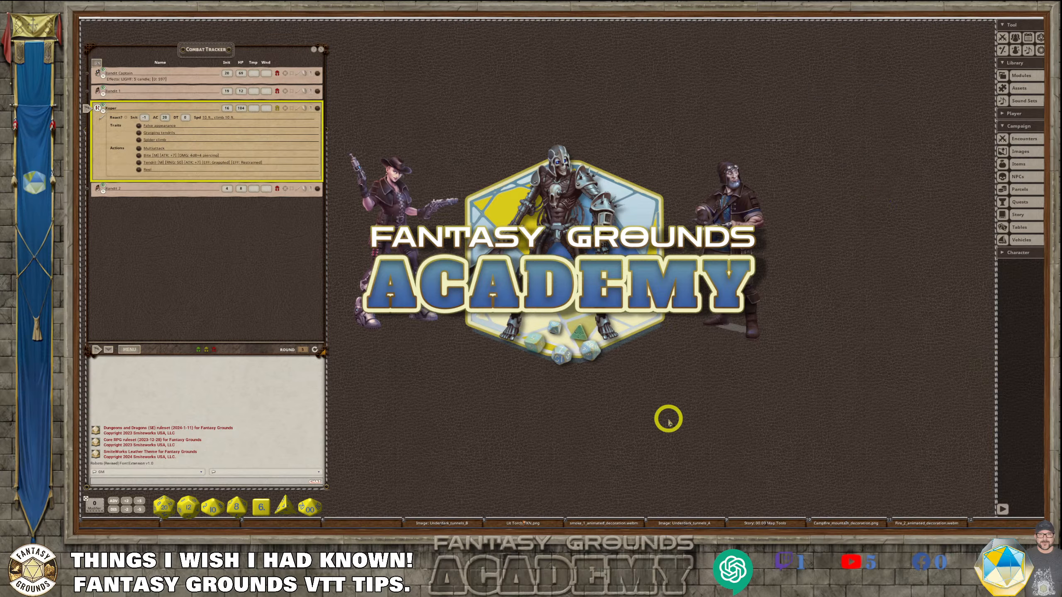
{"action": "left_click", "coordinate": [450, 521]}
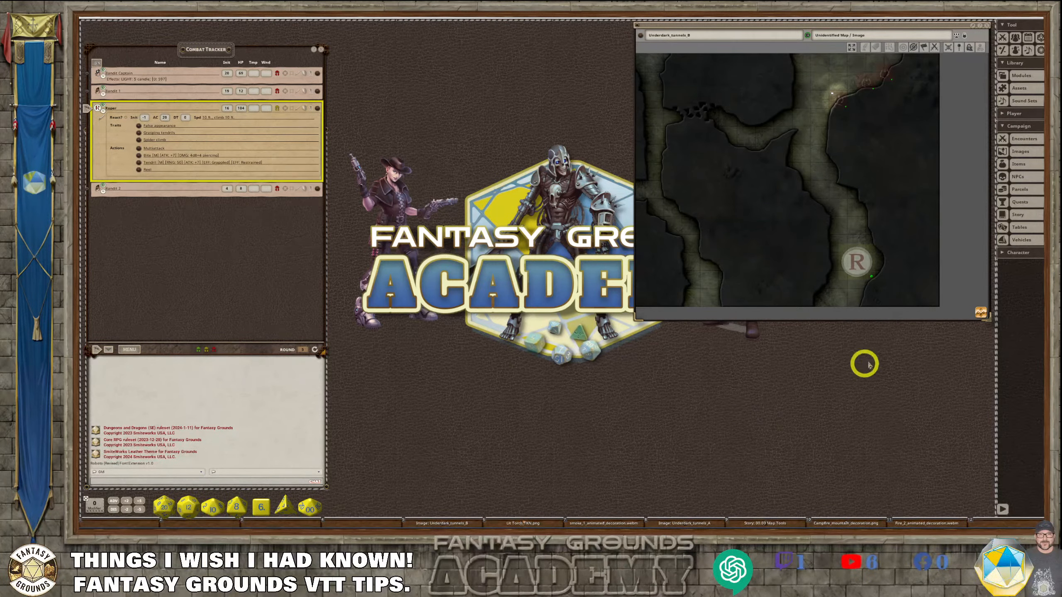
- Zoom in on the map's R token, open the Items and NPCs lists at their remembered positions, and close both lists
{"action": "mouse_move", "coordinate": [850, 264]}
{"action": "scroll", "coordinate": [788, 236], "scroll_direction": "up", "scroll_amount": 5}
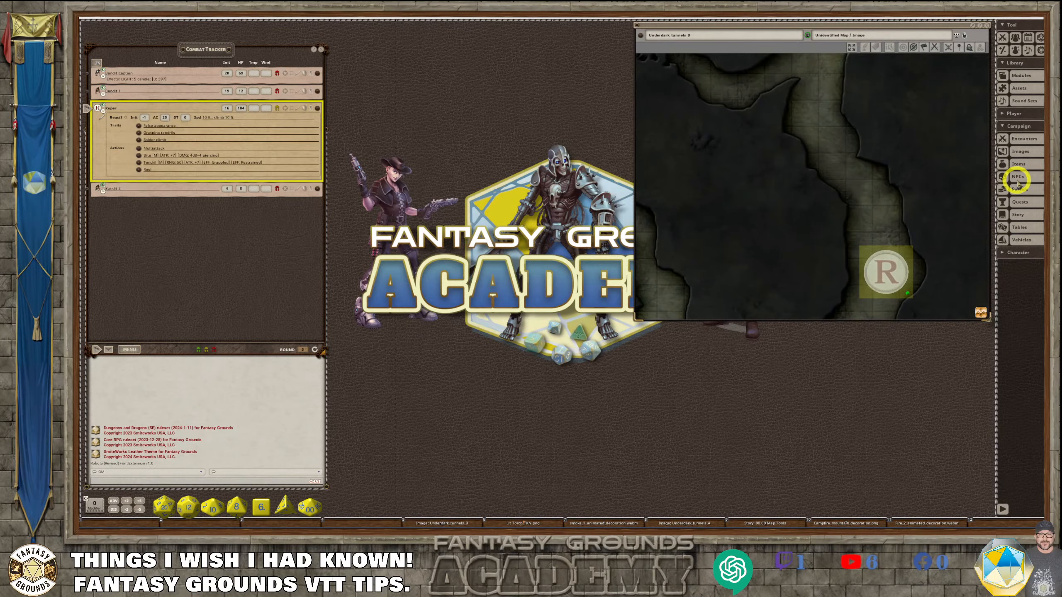
{"action": "left_click", "coordinate": [1021, 165]}
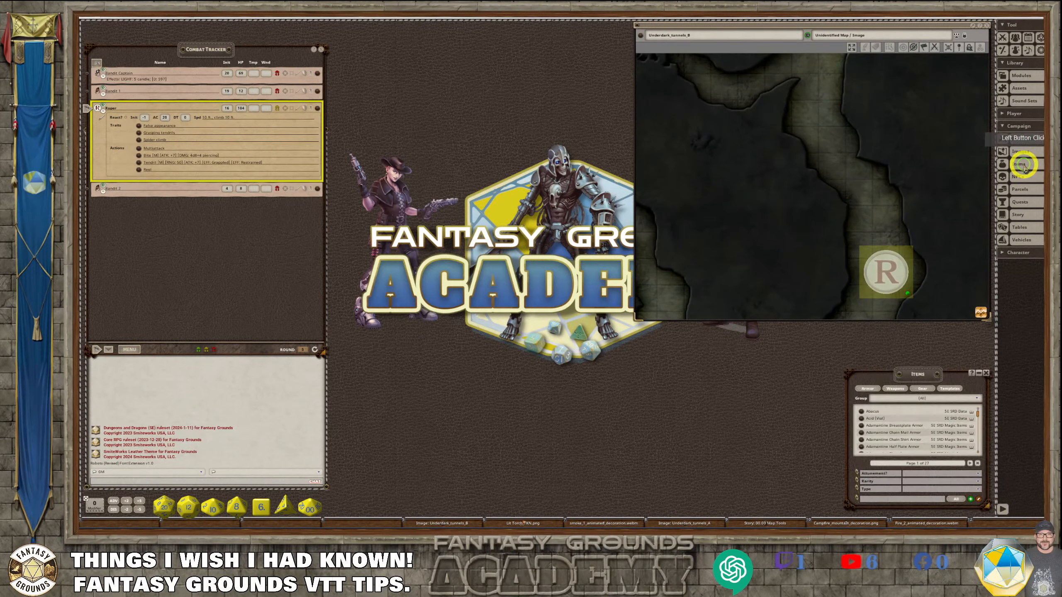
{"action": "left_click", "coordinate": [1023, 179]}
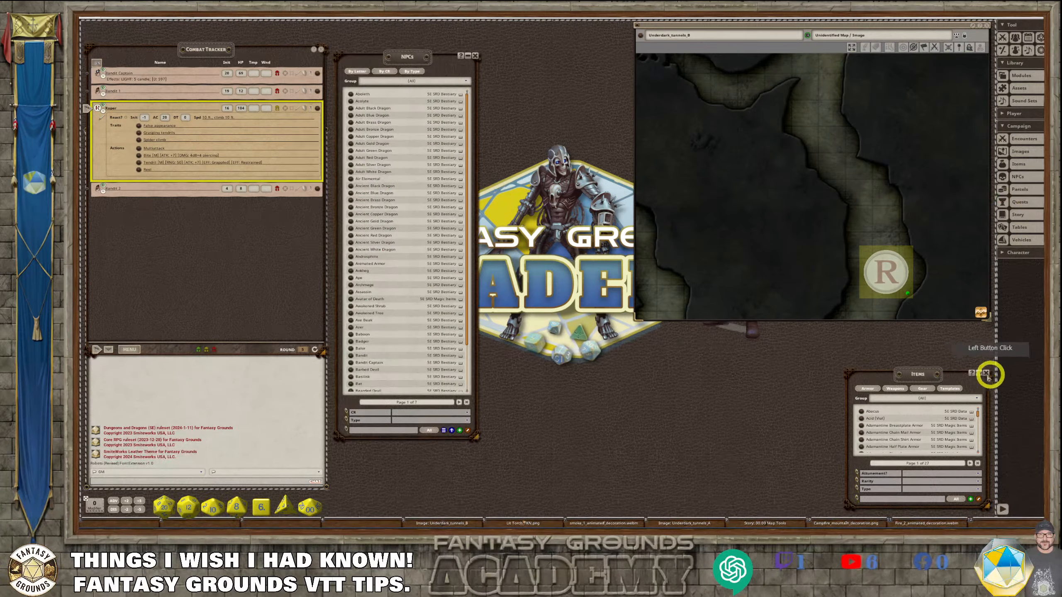
{"action": "left_click", "coordinate": [986, 372]}
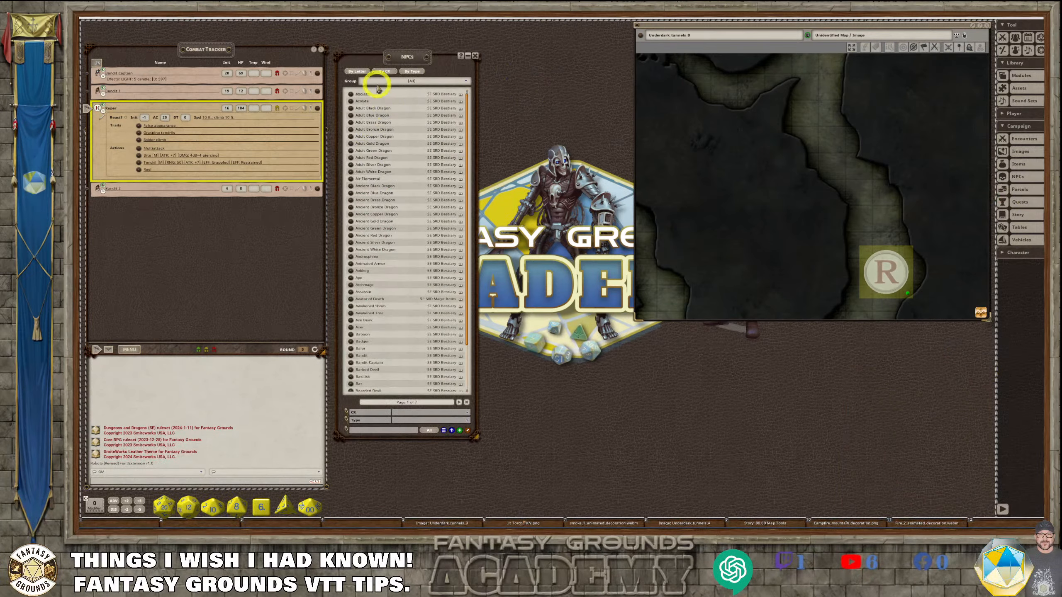
{"action": "left_click", "coordinate": [475, 56]}
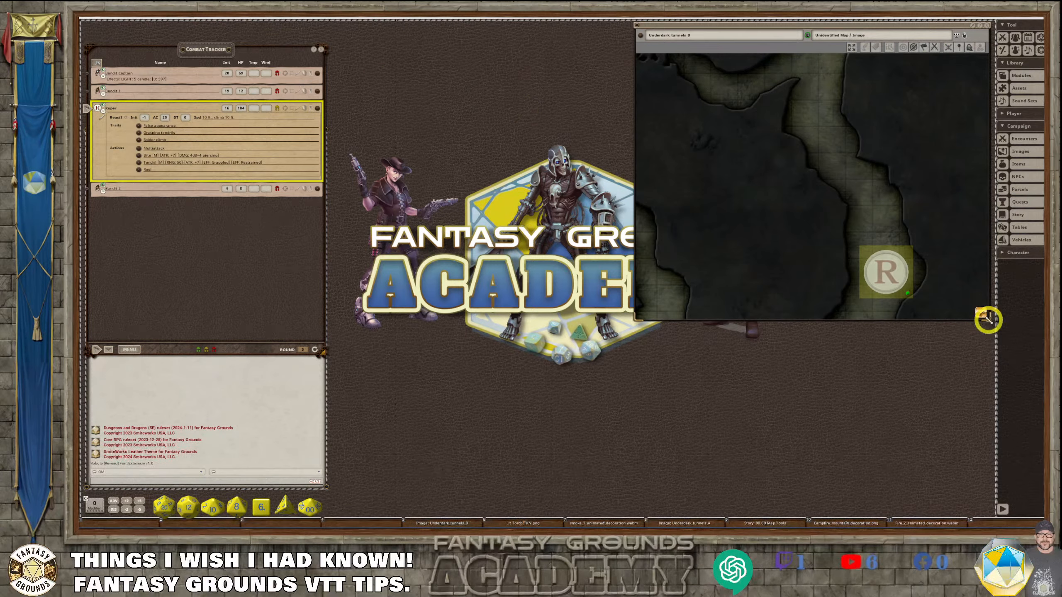
- Make the map window slightly taller and assign the Underdark_tunnels_B link to its hotkey bar slot again
{"action": "left_click_drag", "start_coordinate": [987, 321], "coordinate": [992, 345]}
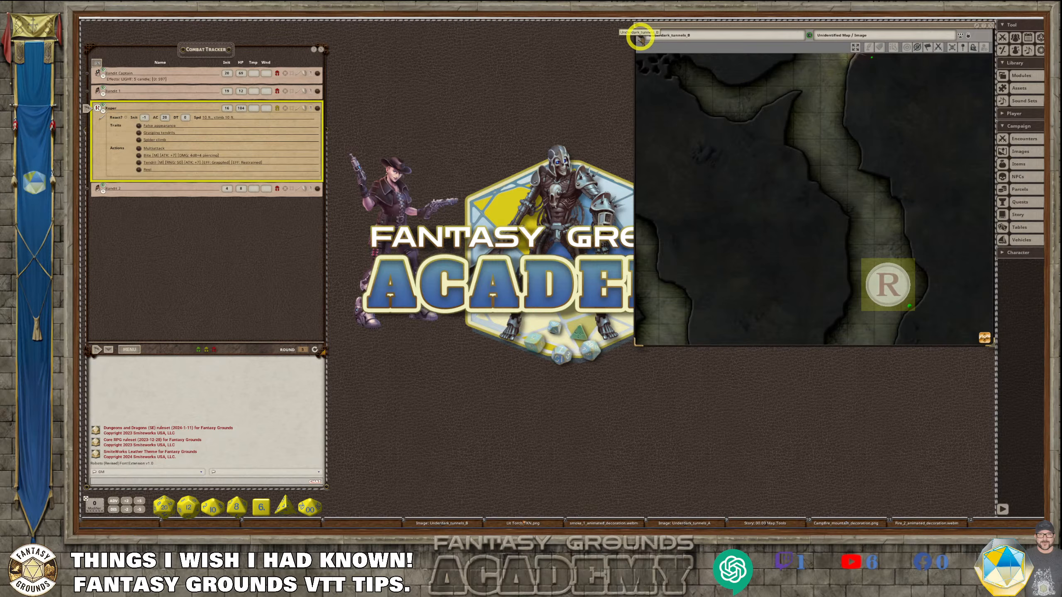
{"action": "left_click_drag", "start_coordinate": [640, 37], "coordinate": [445, 523]}
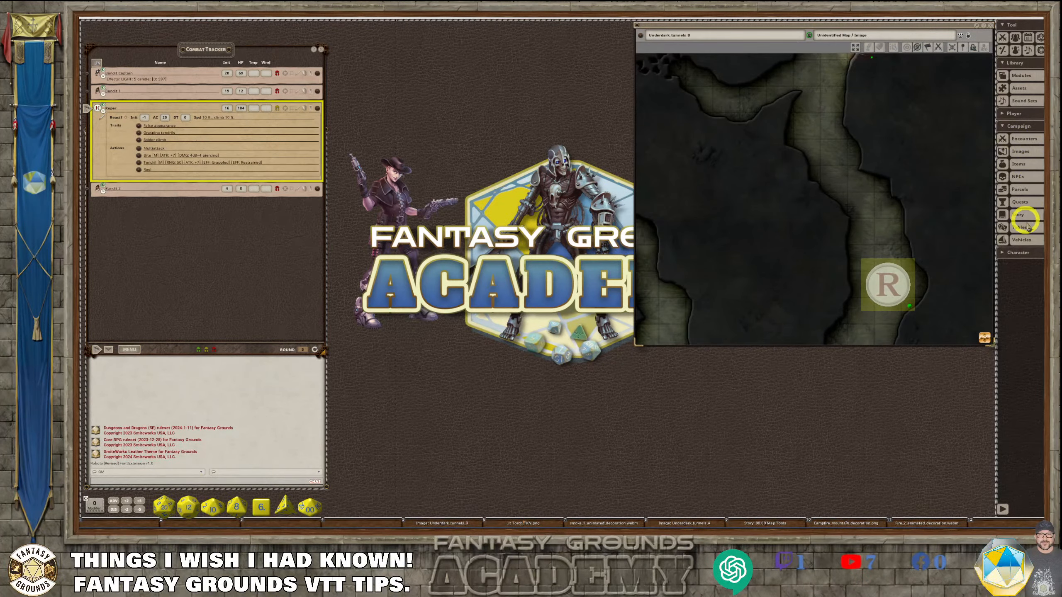
- Open the campaign's Notes list, place it beside the combat tracker, and create a new note in it
{"action": "left_click", "coordinate": [1019, 114]}
{"action": "left_click", "coordinate": [1018, 139]}
{"action": "left_click", "coordinate": [593, 203]}
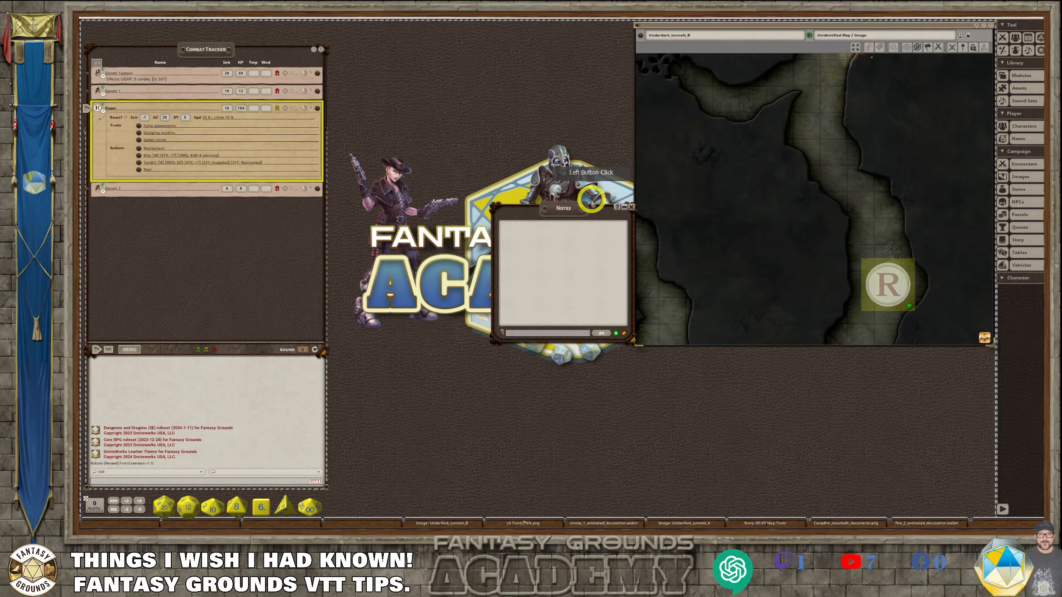
{"action": "left_click_drag", "start_coordinate": [593, 202], "coordinate": [417, 52]}
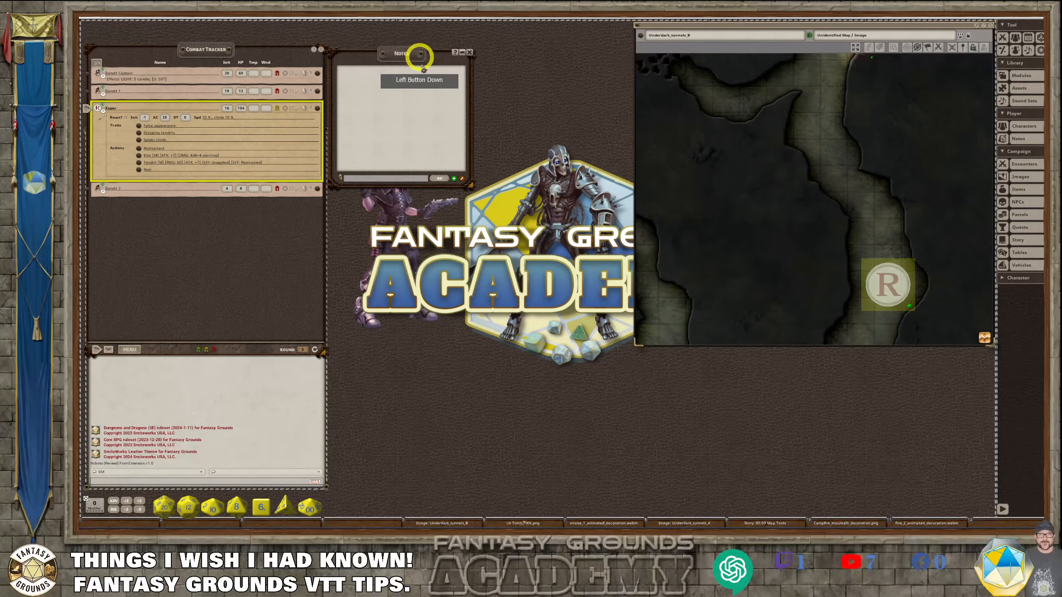
{"action": "left_click", "coordinate": [454, 179]}
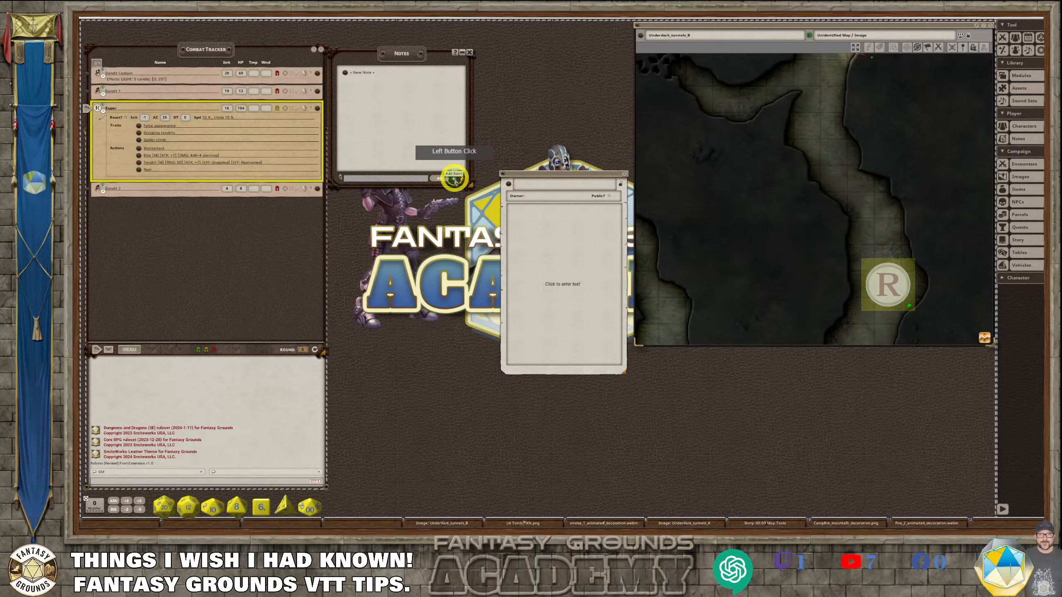
- Title the new note "00.00 Load list" and place it between the Notes list and the map
{"action": "left_click", "coordinate": [525, 189]}
{"action": "type", "text": "Load lit"}
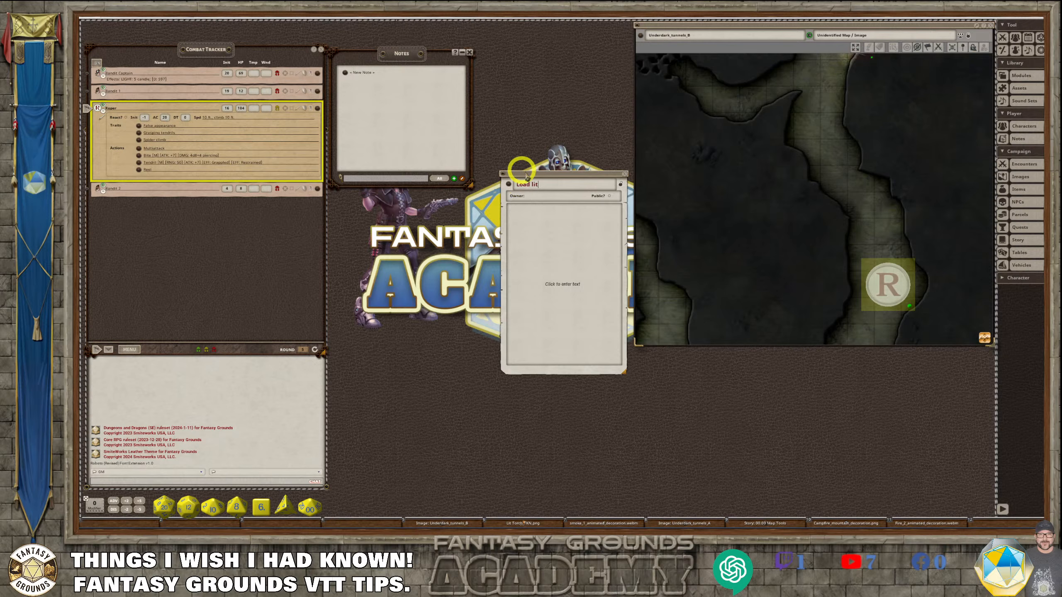
{"action": "left_click", "coordinate": [567, 193]}
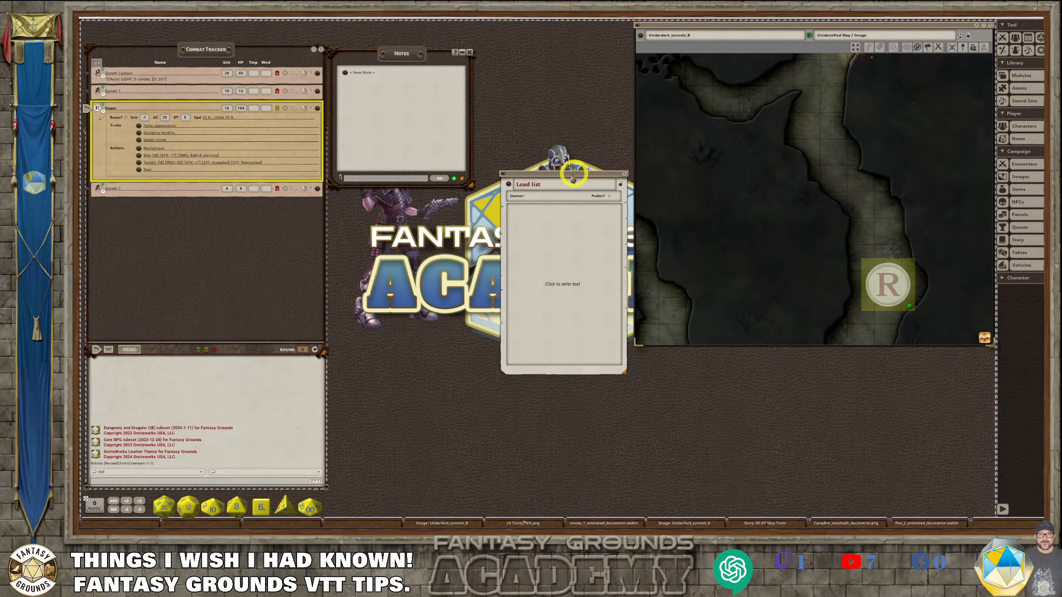
{"action": "left_click_drag", "start_coordinate": [573, 176], "coordinate": [563, 36]}
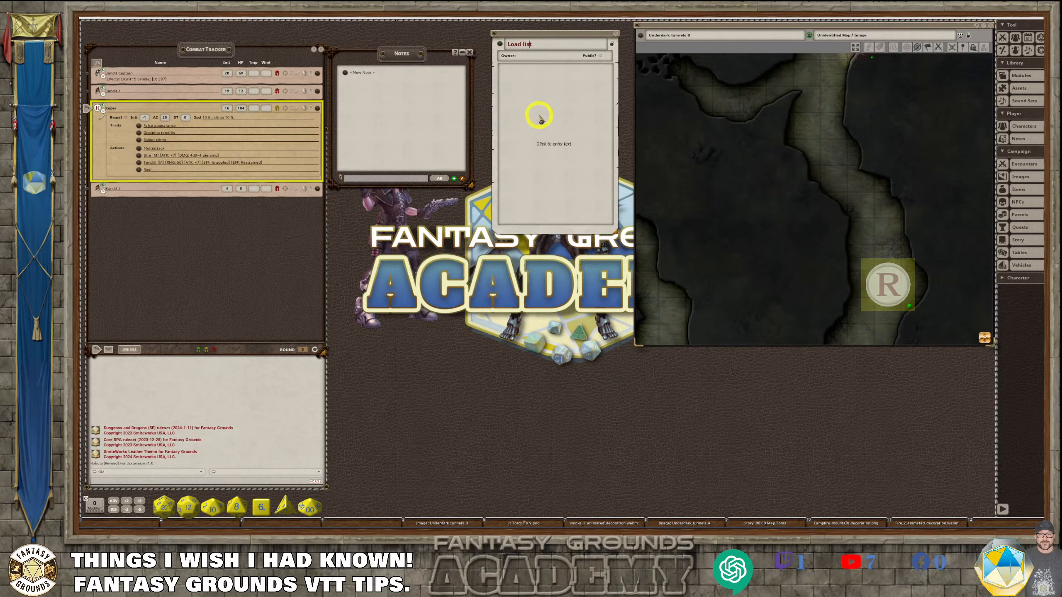
{"action": "left_click", "coordinate": [517, 72]}
{"action": "left_click", "coordinate": [507, 45]}
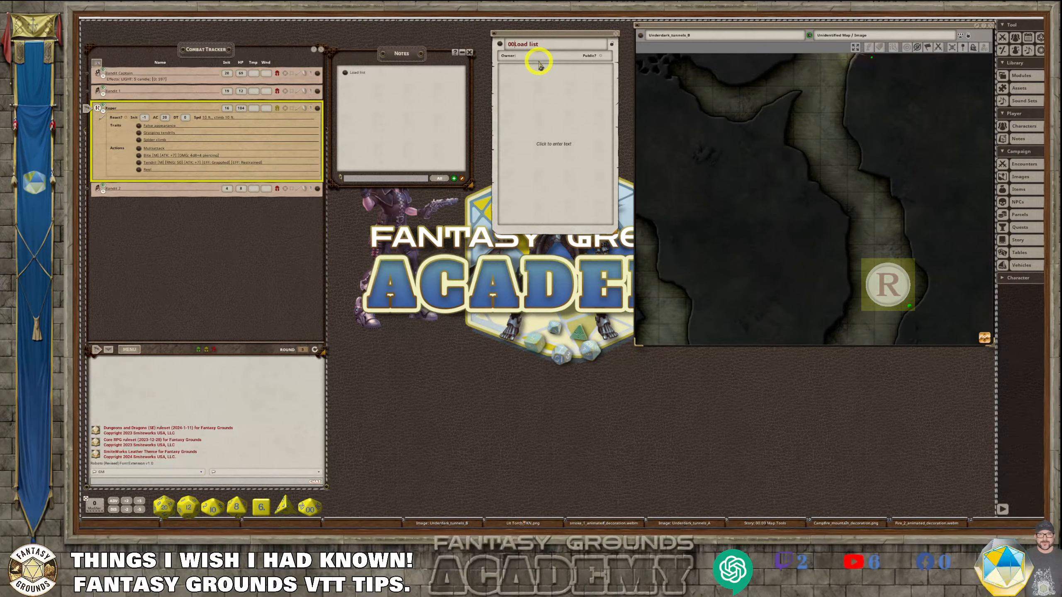
{"action": "type", "text": "00.00"}
- Add links to the Underdark_tunnels_B image, the Combat Tracker and the Party Sheet on separate lines in the note's body
{"action": "left_click", "coordinate": [569, 76]}
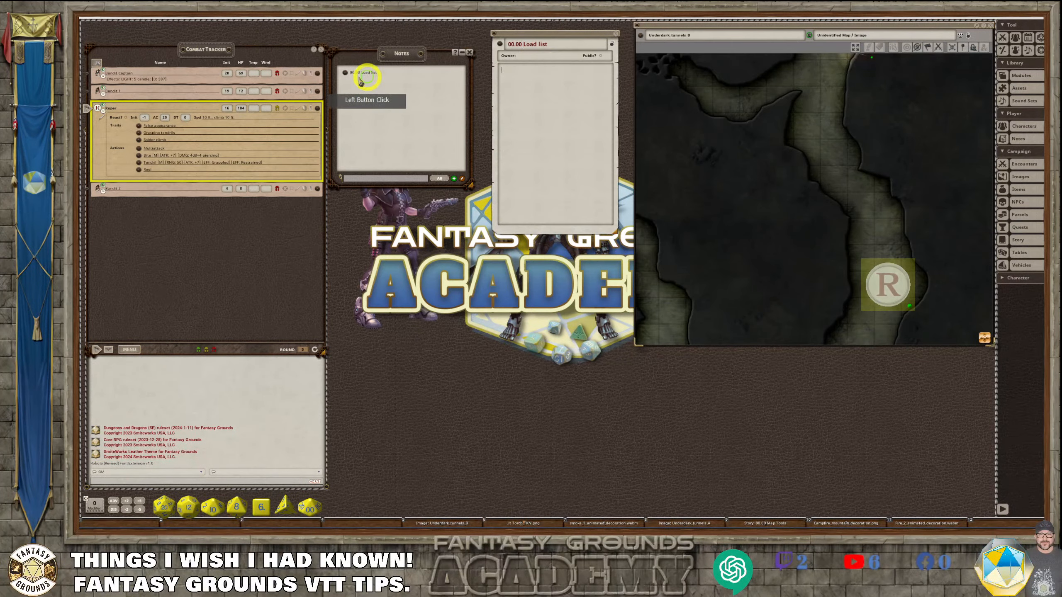
{"action": "left_click", "coordinate": [517, 144]}
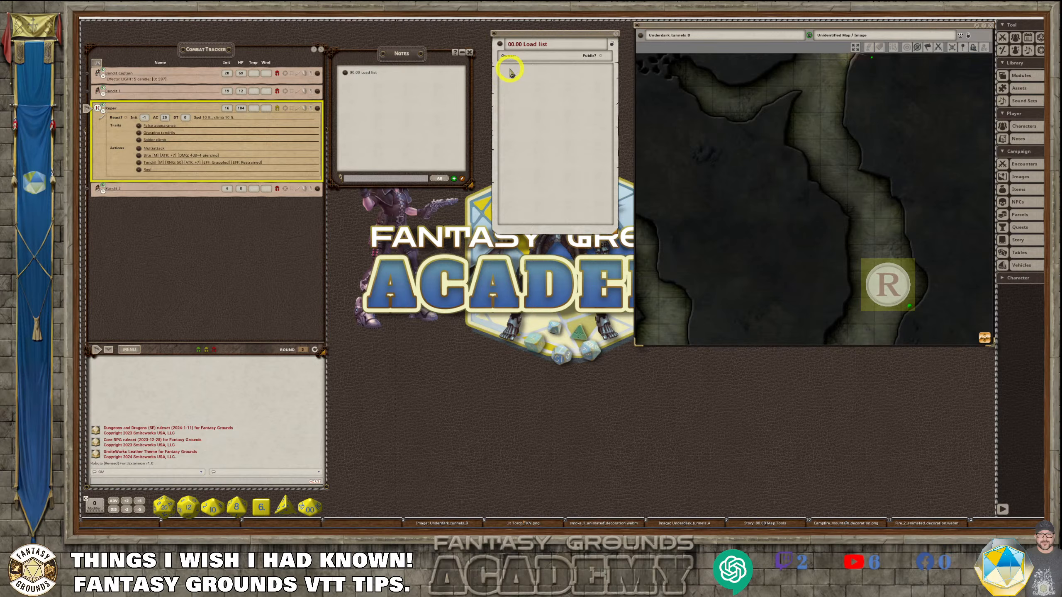
{"action": "left_click_drag", "start_coordinate": [641, 35], "coordinate": [528, 95]}
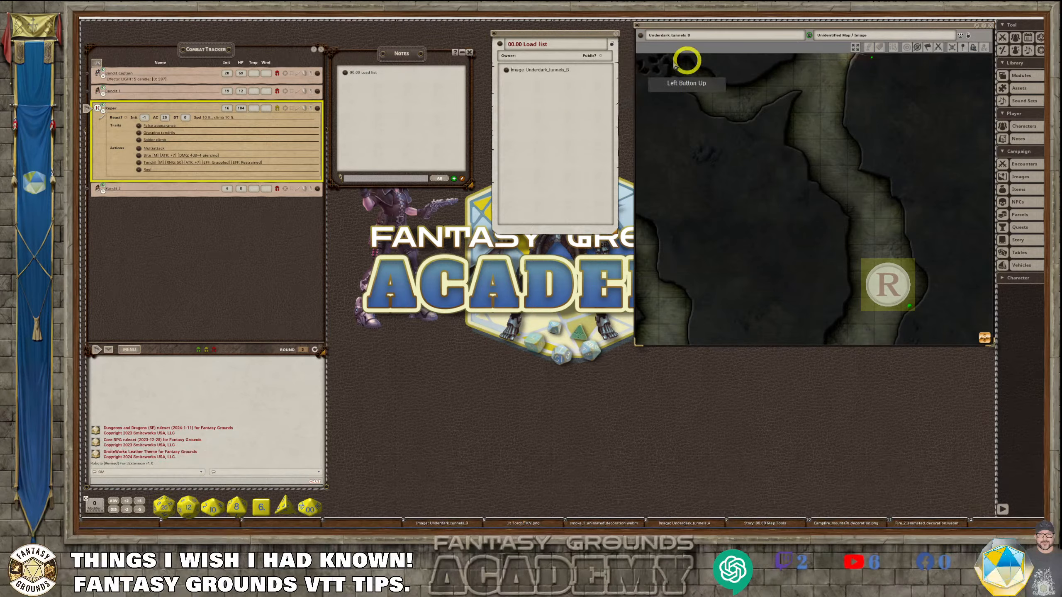
{"action": "key", "text": "End"}
{"action": "key", "text": "Return"}
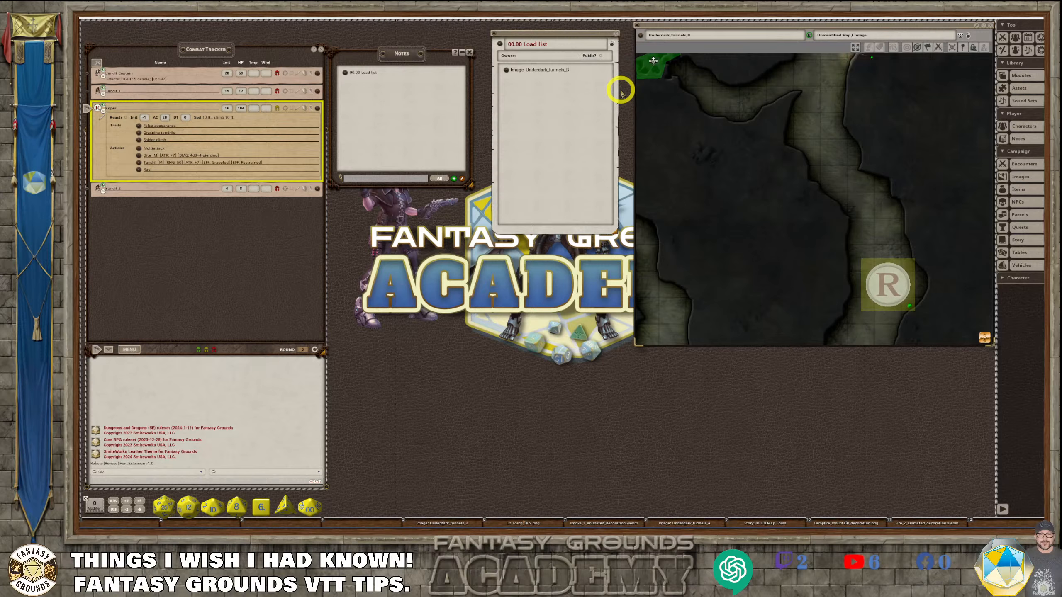
{"action": "key", "text": "ctrl+1"}
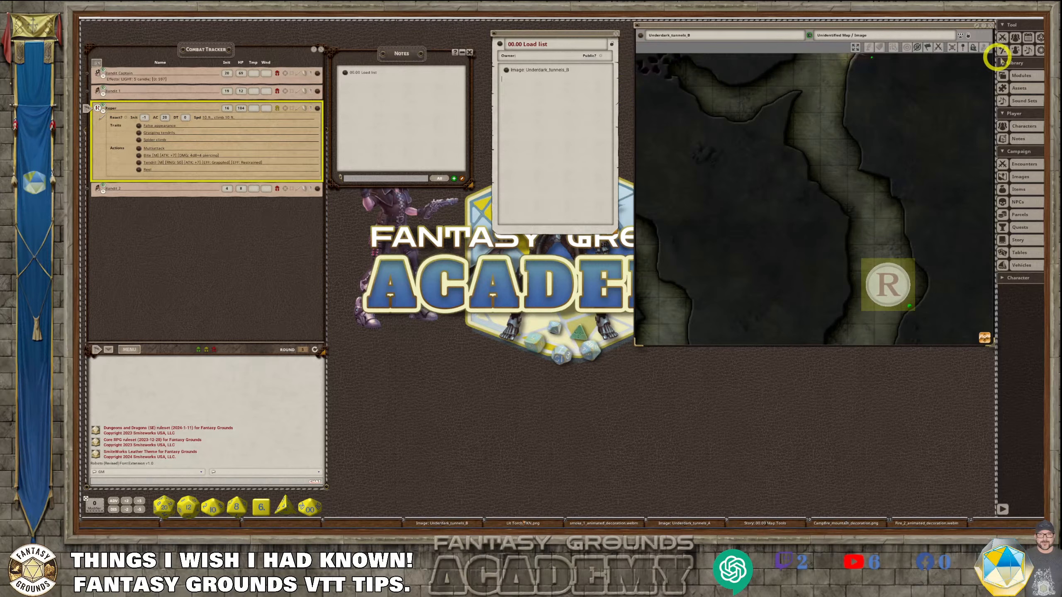
{"action": "left_click_drag", "start_coordinate": [1004, 40], "coordinate": [506, 100]}
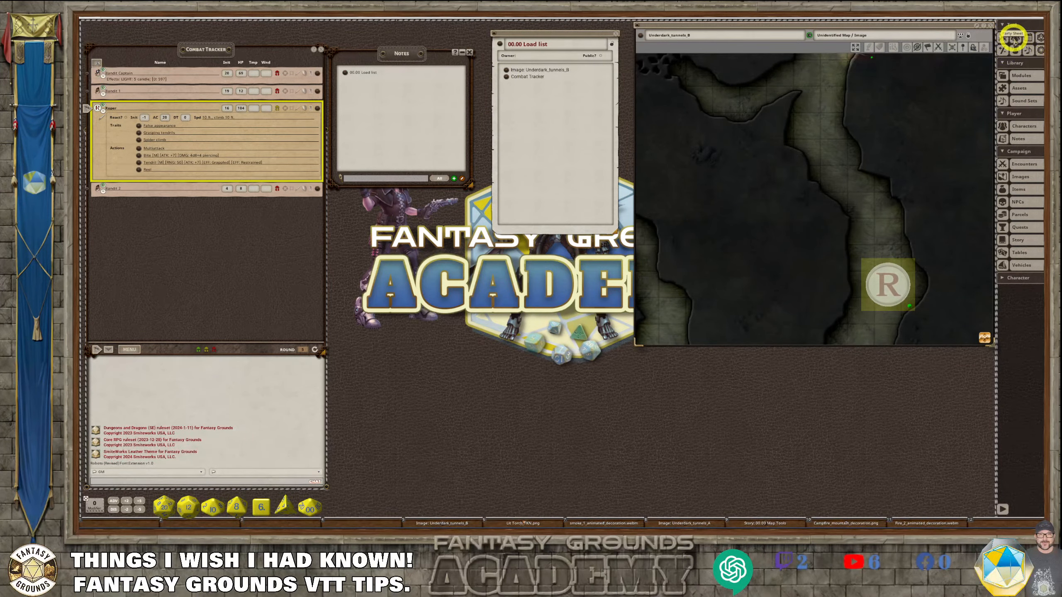
{"action": "left_click_drag", "start_coordinate": [1013, 38], "coordinate": [555, 103]}
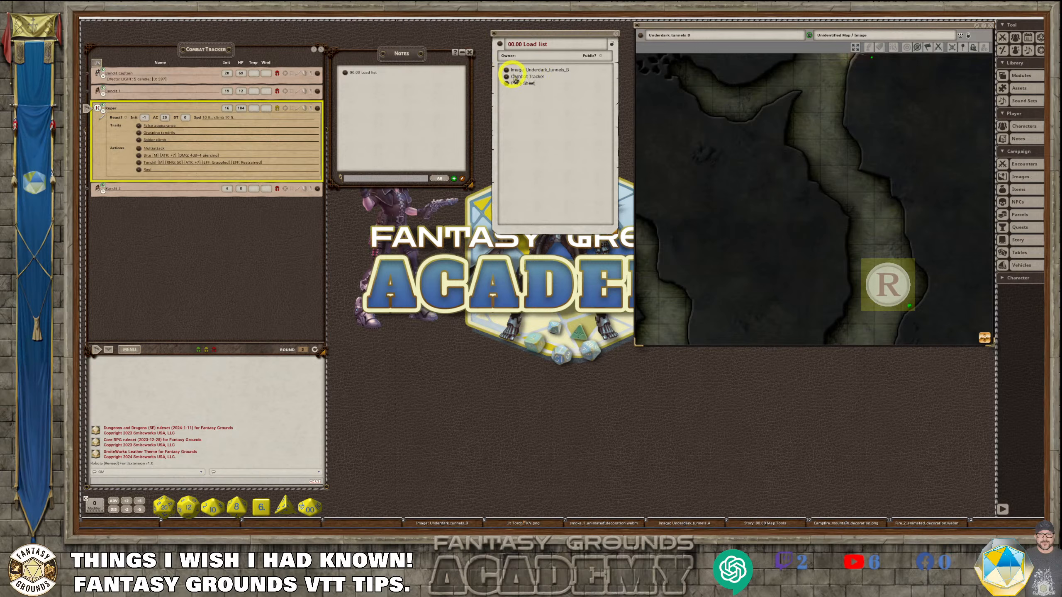
{"action": "left_click", "coordinate": [1017, 51]}
{"action": "left_click_drag", "start_coordinate": [456, 73], "coordinate": [500, 99]}
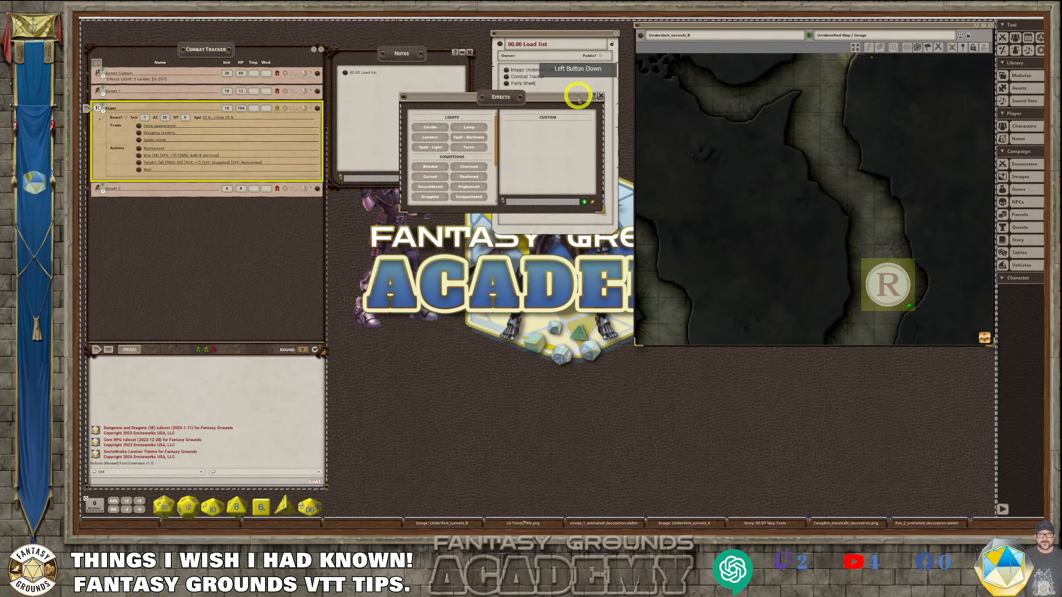
{"action": "left_click", "coordinate": [600, 96]}
- Open the Party Sheet, shorten the map window to fit the sheet directly below it, and close the Party Sheet
{"action": "left_click", "coordinate": [1014, 37]}
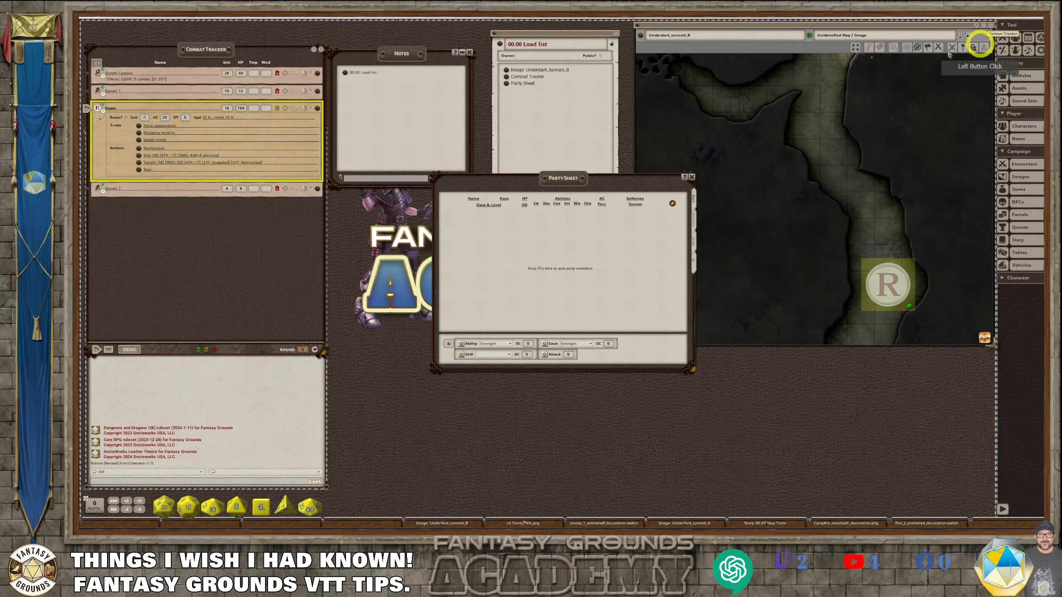
{"action": "left_click_drag", "start_coordinate": [562, 172], "coordinate": [790, 364]}
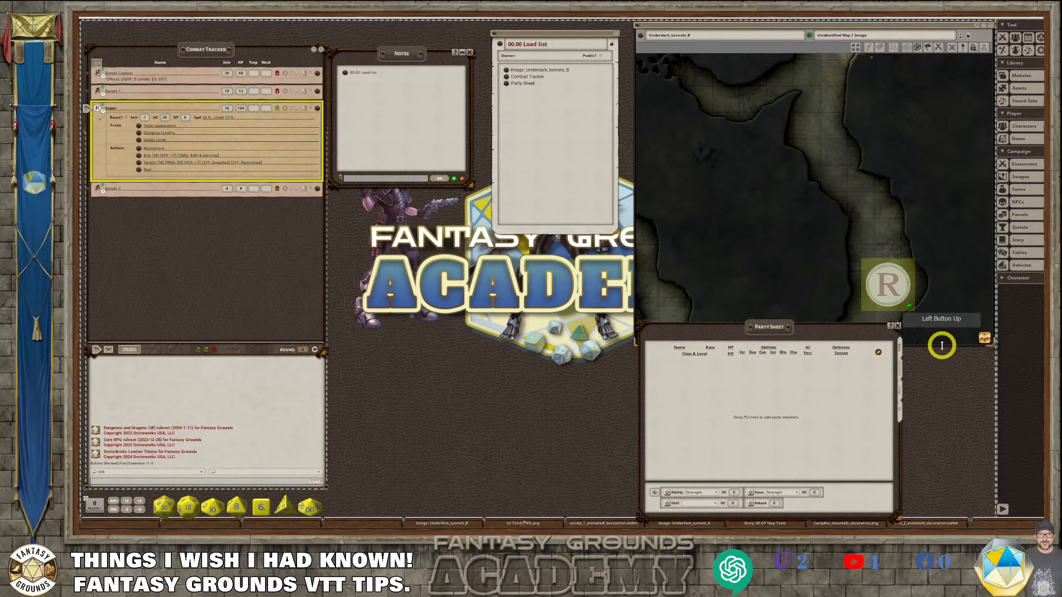
{"action": "left_click_drag", "start_coordinate": [942, 347], "coordinate": [938, 312]}
{"action": "left_click_drag", "start_coordinate": [752, 338], "coordinate": [847, 332]}
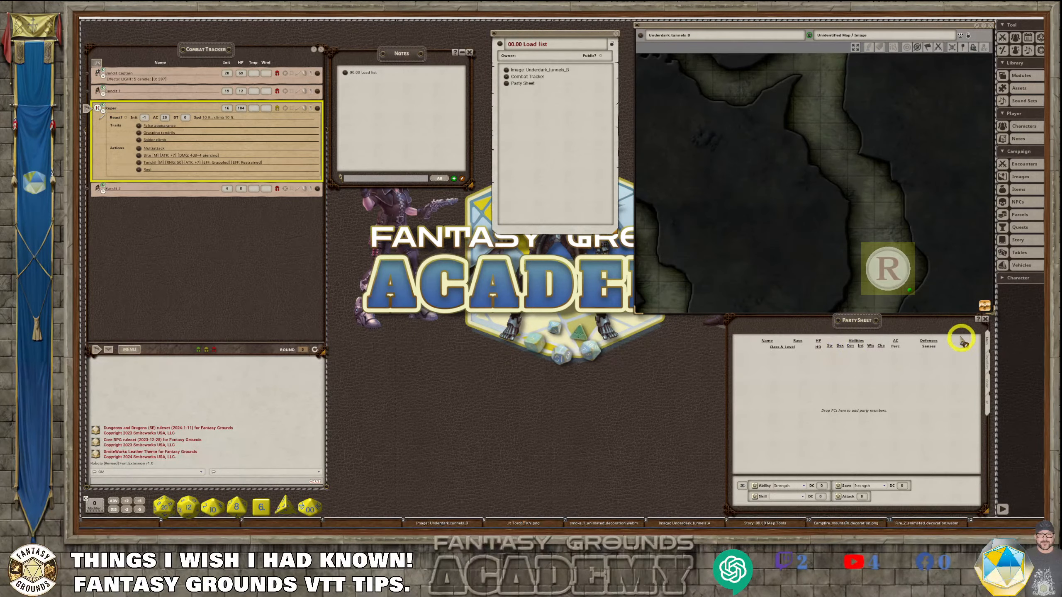
{"action": "left_click", "coordinate": [985, 319]}
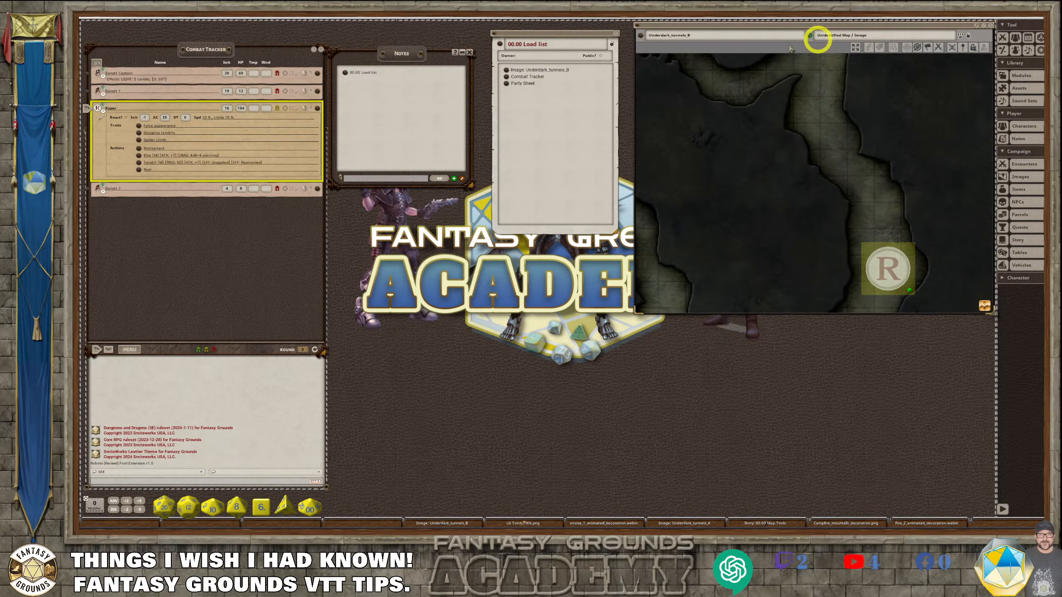
- Close the Notes list, create a hotkey bar shortcut for the 00.00 Load list note, and move the note up against the map
{"action": "left_click_drag", "start_coordinate": [404, 54], "coordinate": [403, 52]}
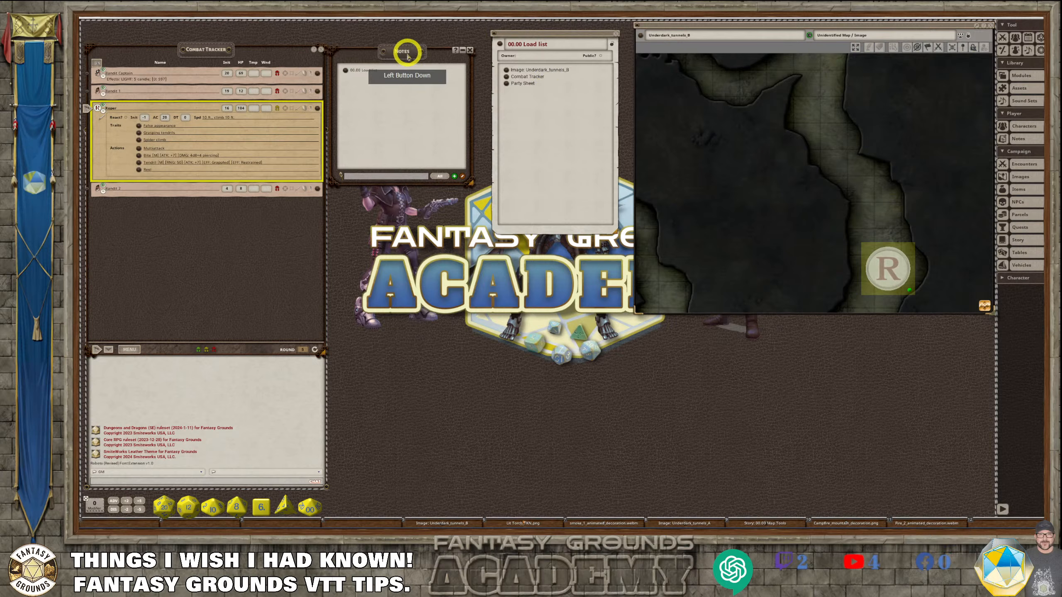
{"action": "left_click", "coordinate": [463, 51]}
{"action": "left_click_drag", "start_coordinate": [522, 35], "coordinate": [375, 524]}
{"action": "left_click_drag", "start_coordinate": [480, 50], "coordinate": [573, 27]}
- Close the combat tracker, the 00.00 Load list note and the map so only the chat window stays open
{"action": "left_click", "coordinate": [321, 49]}
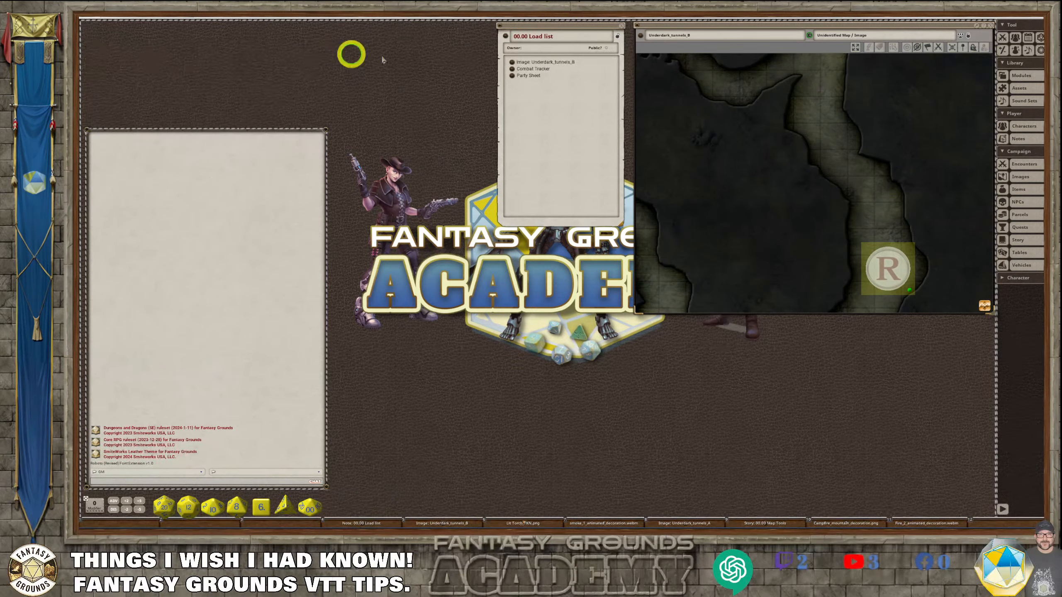
{"action": "left_click", "coordinate": [623, 26]}
{"action": "left_click", "coordinate": [991, 25]}
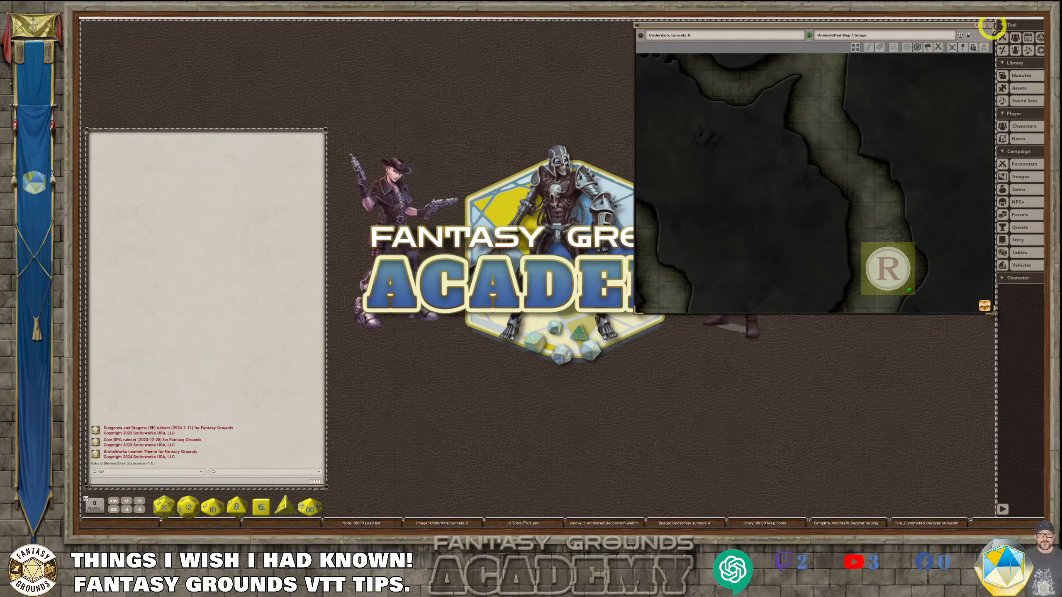
{"action": "left_click", "coordinate": [992, 26]}
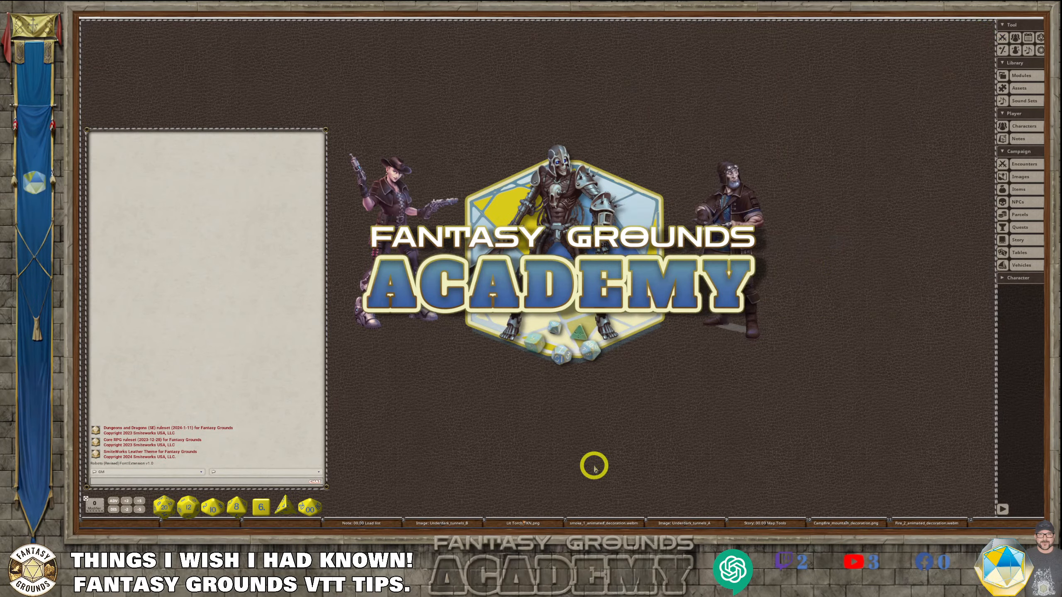
- Reopen the 00.00 Load list note from its hotkey shortcut and open the map, Combat Tracker and Party Sheet from its links
{"action": "left_click", "coordinate": [371, 523]}
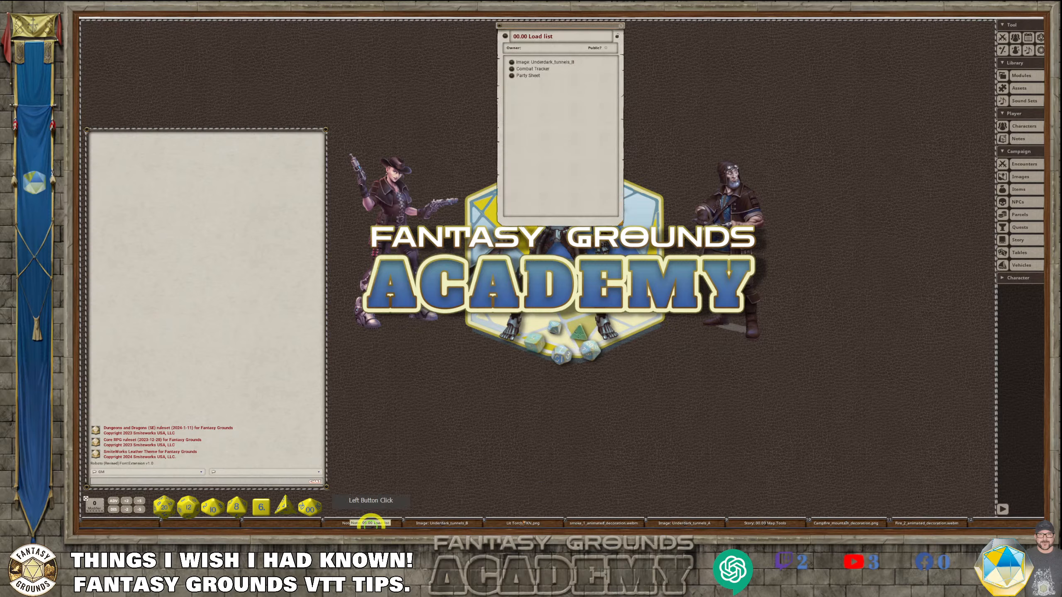
{"action": "left_click", "coordinate": [512, 62]}
{"action": "left_click", "coordinate": [511, 78]}
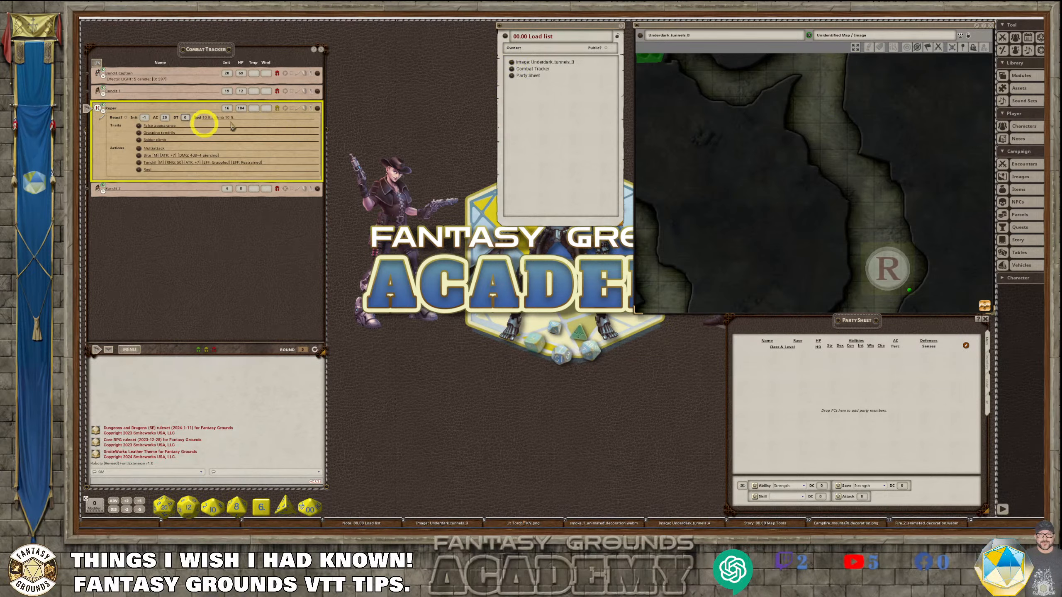
- Move the 00.00 Load list note beside the Combat Tracker and add links to Bandit Captain, Bandit 1, Roper and Bandit 2 below Party Sheet
{"action": "left_click_drag", "start_coordinate": [587, 30], "coordinate": [420, 46]}
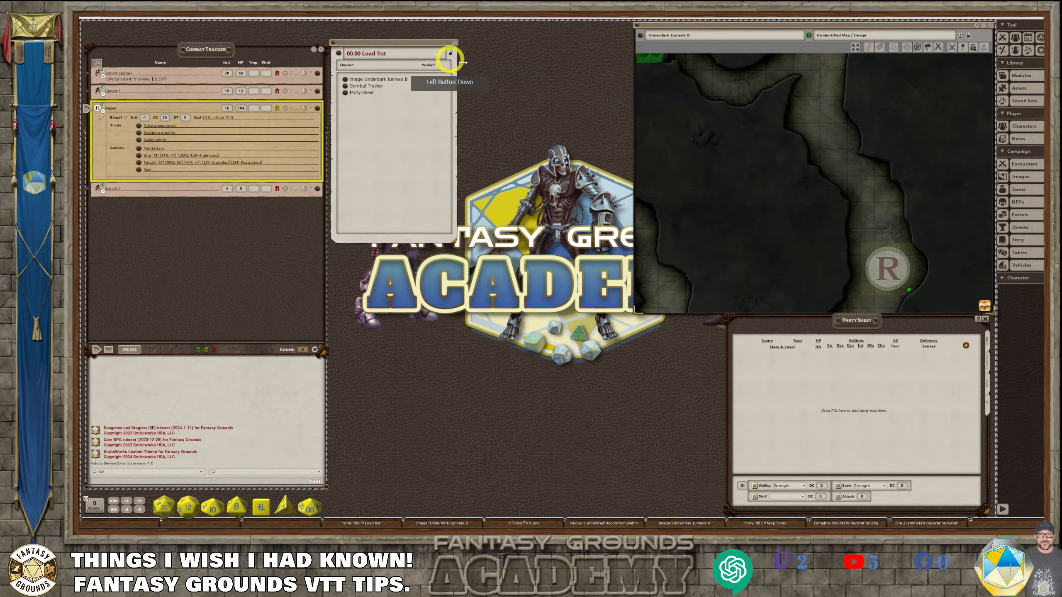
{"action": "left_click", "coordinate": [418, 108]}
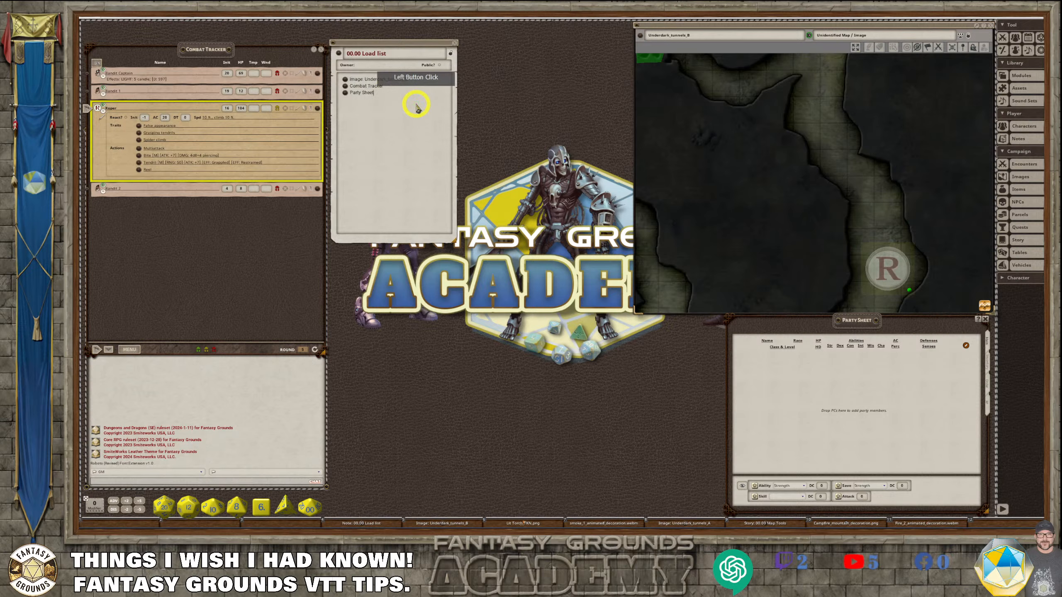
{"action": "key", "text": "Return"}
{"action": "key", "text": "BackSpace"}
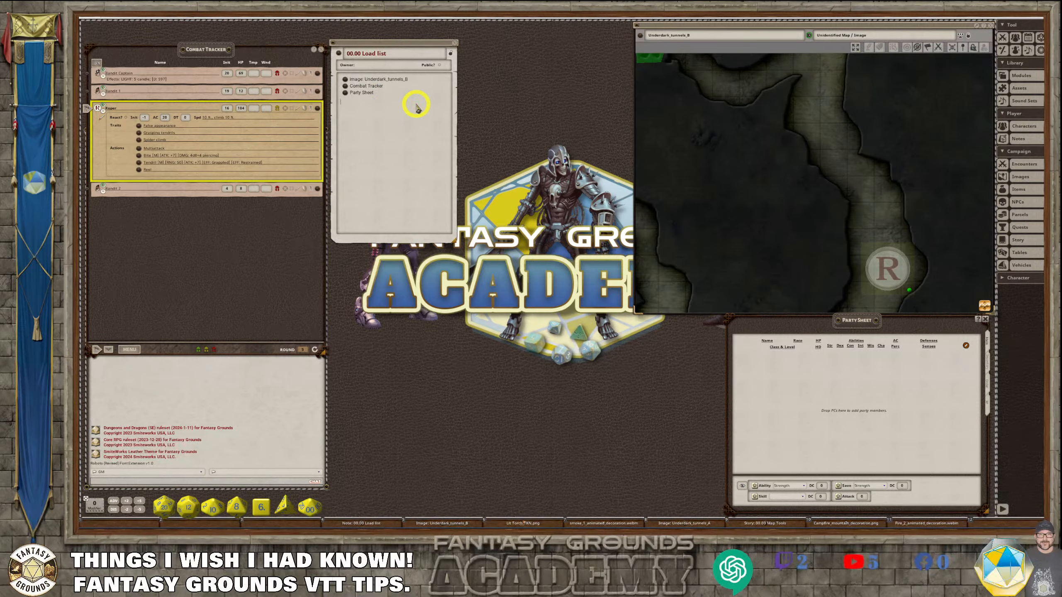
{"action": "left_click_drag", "start_coordinate": [380, 44], "coordinate": [389, 42]}
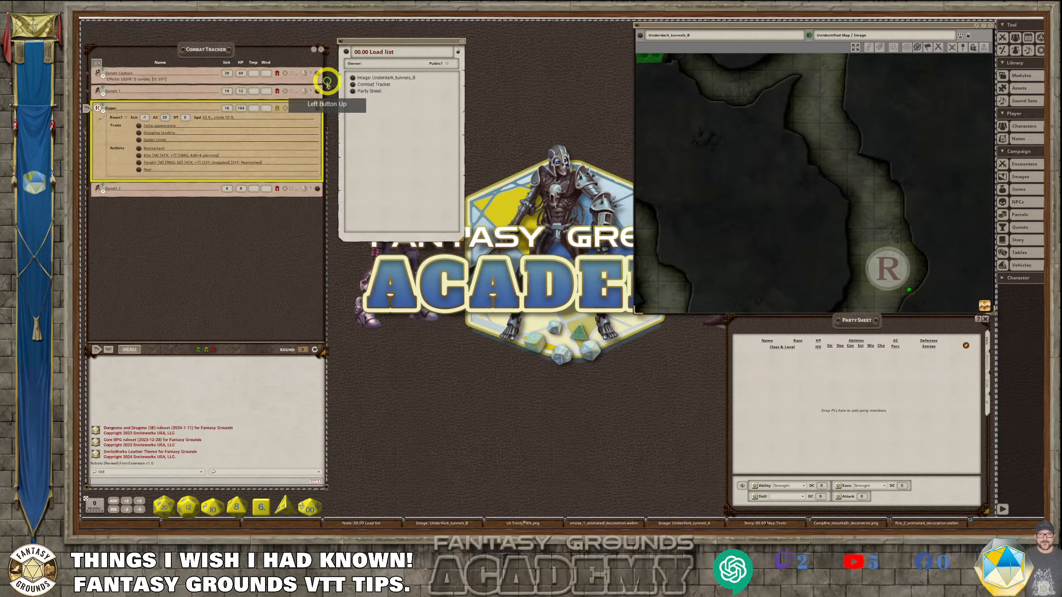
{"action": "left_click_drag", "start_coordinate": [318, 73], "coordinate": [398, 117]}
{"action": "left_click_drag", "start_coordinate": [317, 108], "coordinate": [375, 123]}
{"action": "left_click_drag", "start_coordinate": [318, 189], "coordinate": [378, 133]}
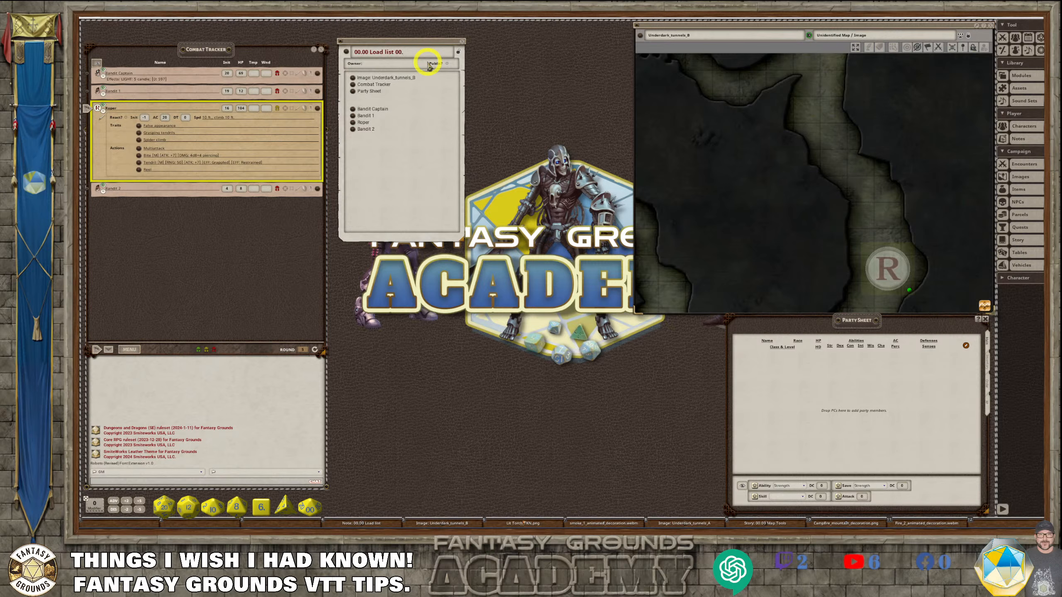
- Rename the note as 00.00 Load list 00.00, then open the Notes list and move it clear of the note
{"action": "type", "text": "00"}
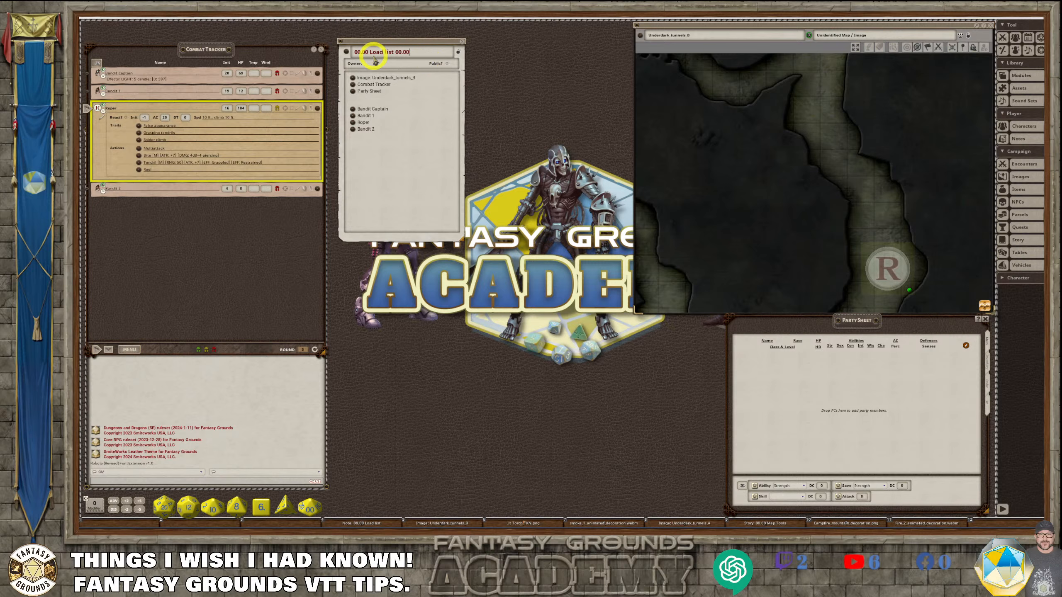
{"action": "left_click", "coordinate": [1033, 141]}
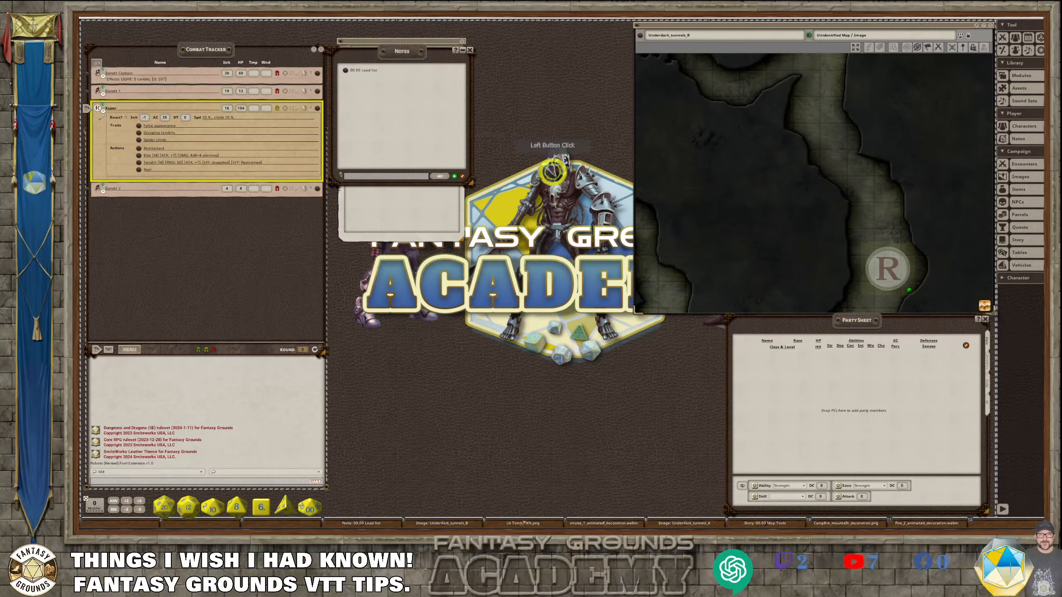
{"action": "left_click_drag", "start_coordinate": [384, 52], "coordinate": [590, 81]}
- Create a new note beside the load list and link the 00.00 Load list 00.00 note and the Underdark_tunnels_B image in it
{"action": "left_click", "coordinate": [657, 202]}
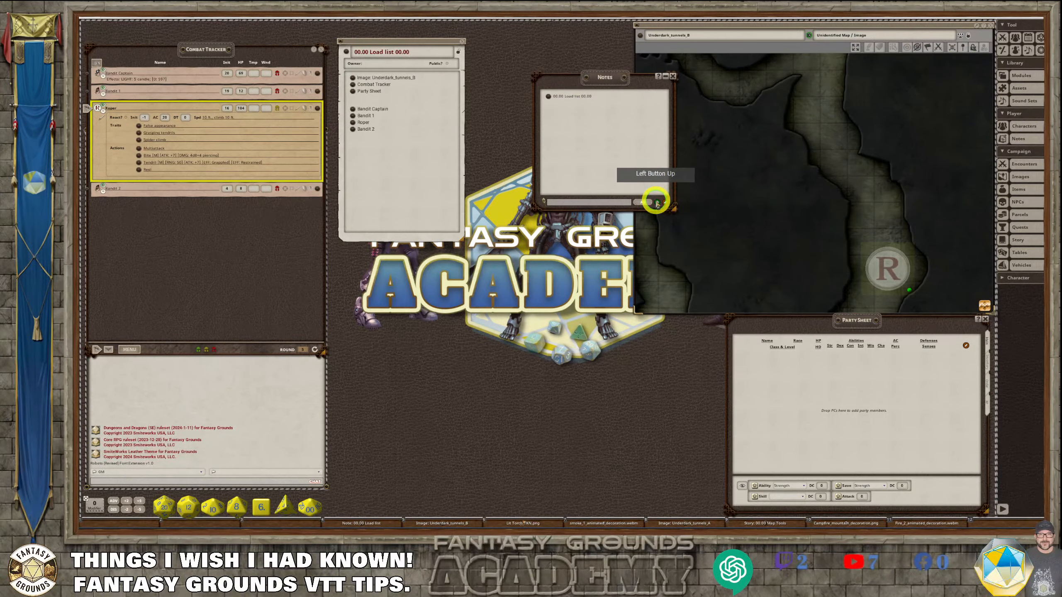
{"action": "left_click", "coordinate": [556, 185]}
{"action": "left_click_drag", "start_coordinate": [556, 185], "coordinate": [557, 48]}
{"action": "left_click_drag", "start_coordinate": [466, 40], "coordinate": [531, 43]}
{"action": "left_click_drag", "start_coordinate": [346, 52], "coordinate": [514, 89]}
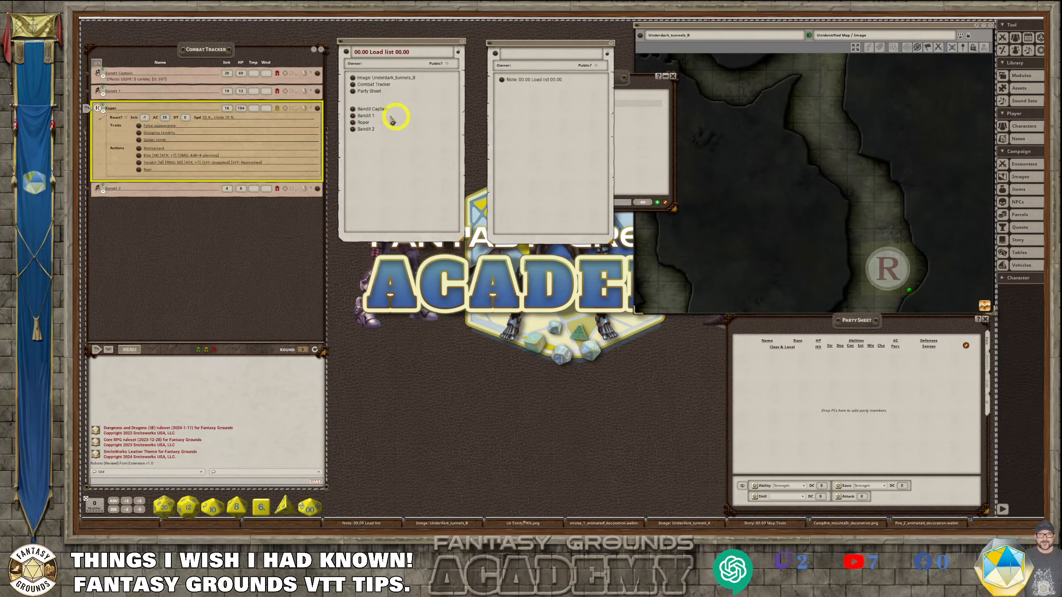
{"action": "left_click", "coordinate": [518, 98]}
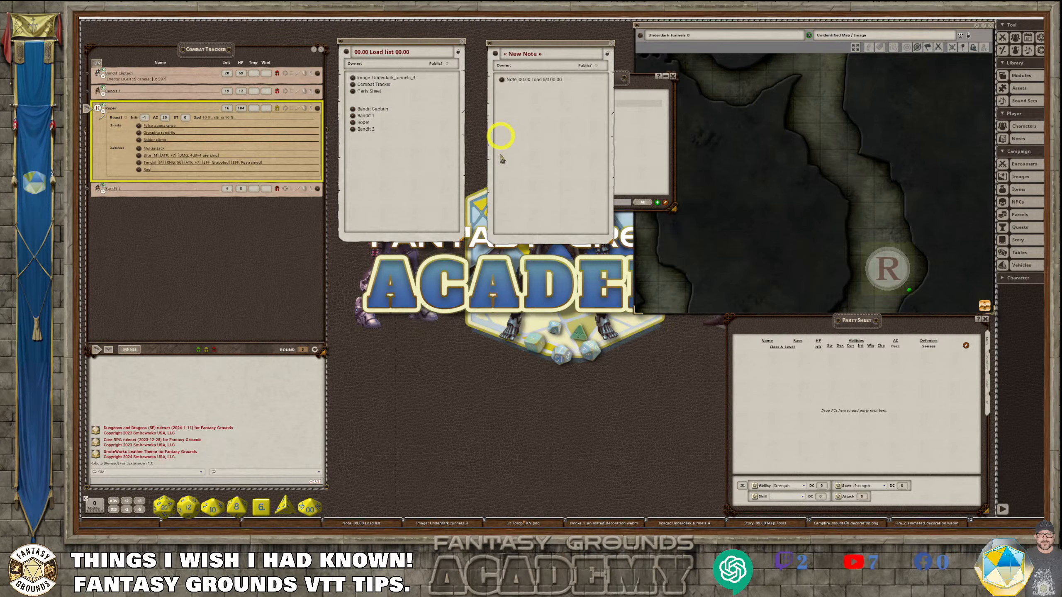
{"action": "left_click", "coordinate": [585, 88]}
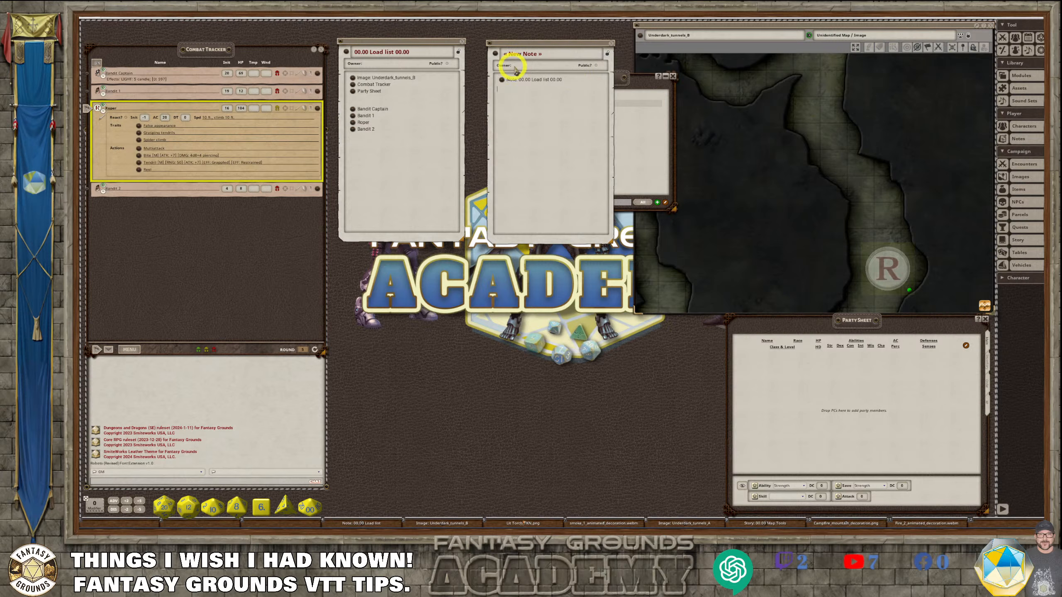
{"action": "left_click_drag", "start_coordinate": [353, 78], "coordinate": [506, 104]}
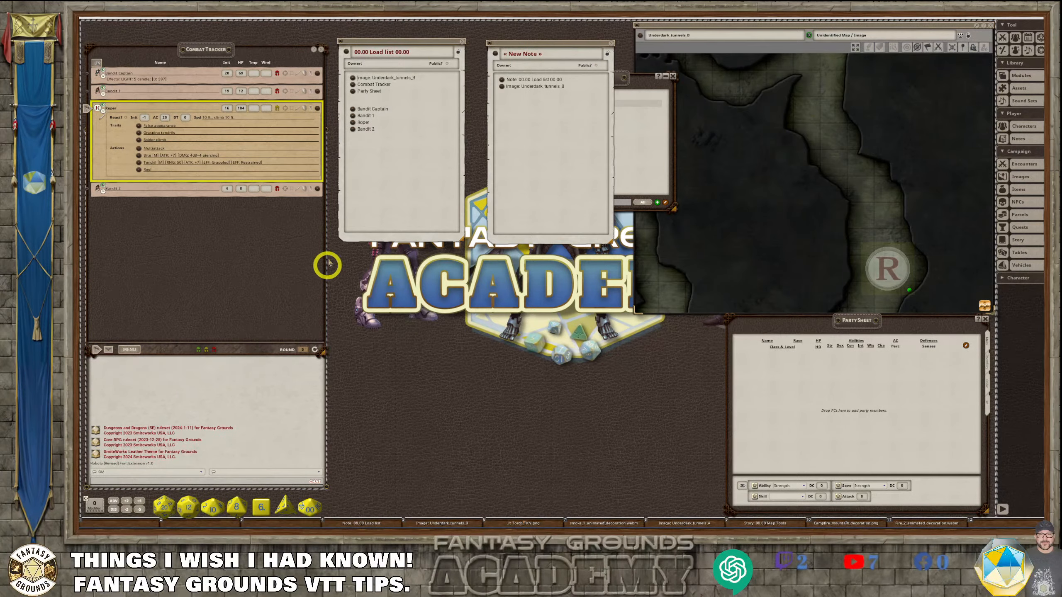
- Close the load list note, the new note and the Notes list
{"action": "left_click", "coordinate": [463, 42]}
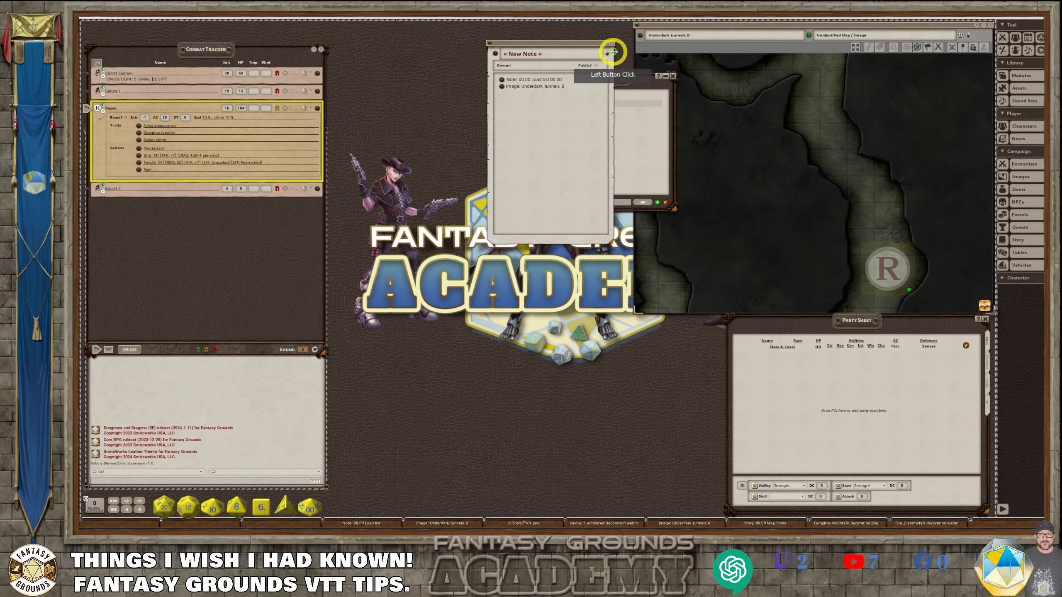
{"action": "left_click", "coordinate": [611, 43]}
{"action": "left_click", "coordinate": [672, 77]}
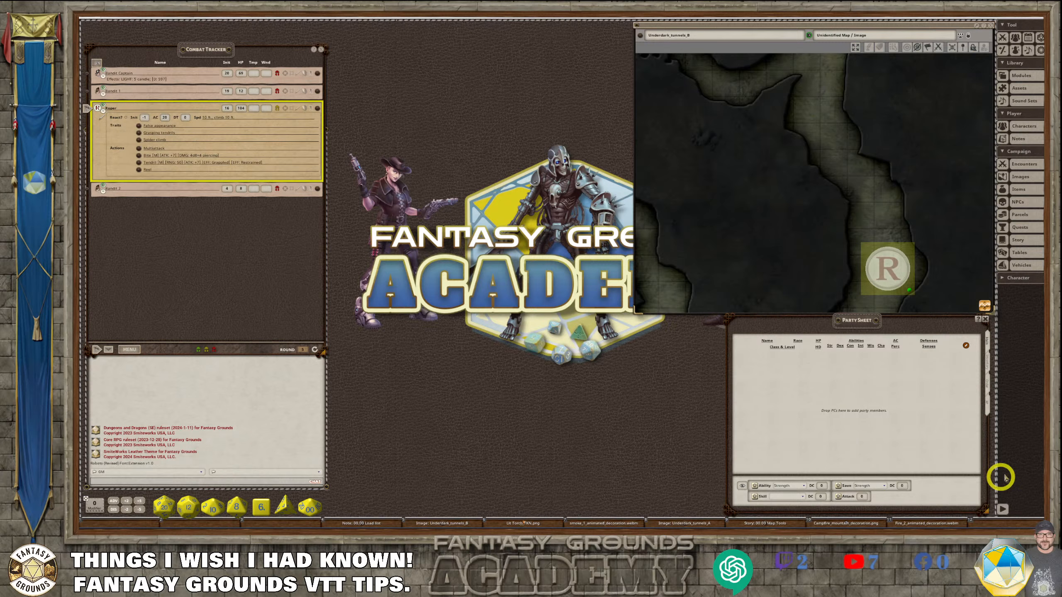
- Open the Images list, filter it to the FG Battle Maps group, move it over the Combat Tracker, and open the Streets1 map
{"action": "left_click", "coordinate": [1028, 177]}
{"action": "left_click_drag", "start_coordinate": [697, 45], "coordinate": [301, 81]}
{"action": "left_click", "coordinate": [336, 100]}
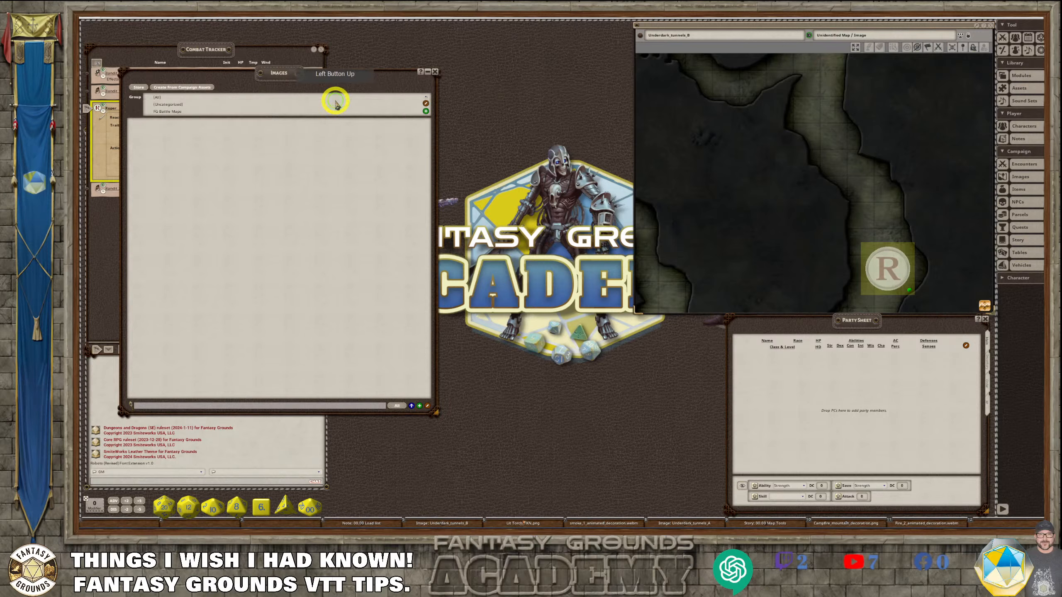
{"action": "left_click", "coordinate": [183, 111]}
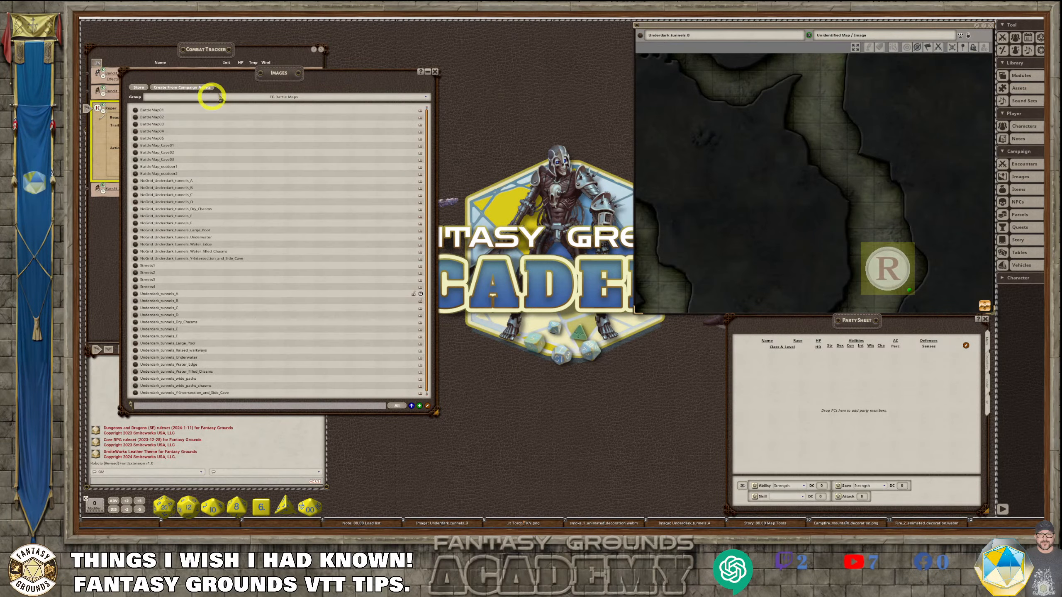
{"action": "left_click_drag", "start_coordinate": [273, 76], "coordinate": [240, 36]}
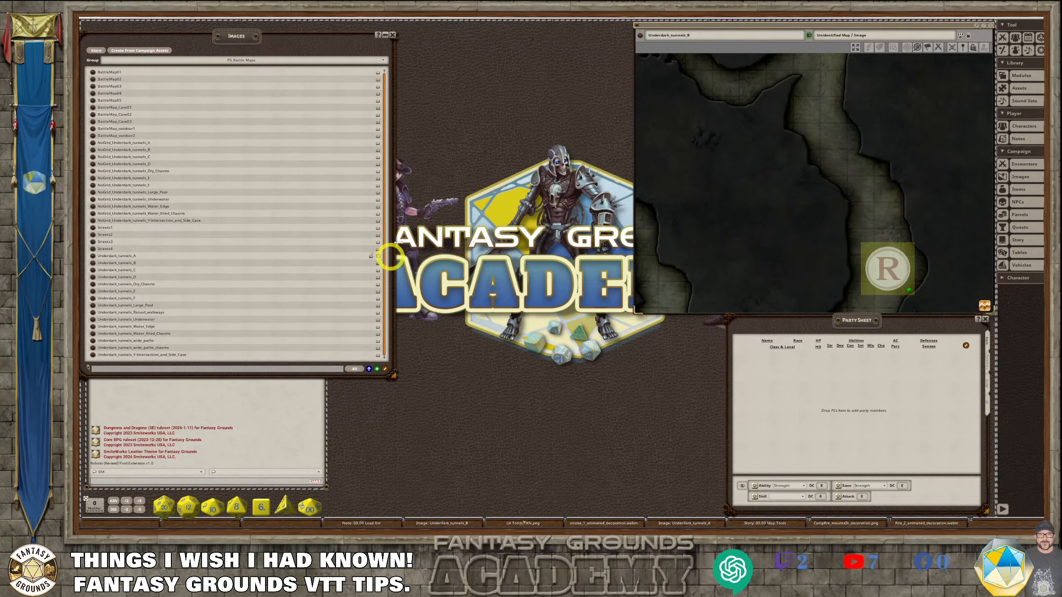
{"action": "left_click", "coordinate": [93, 228]}
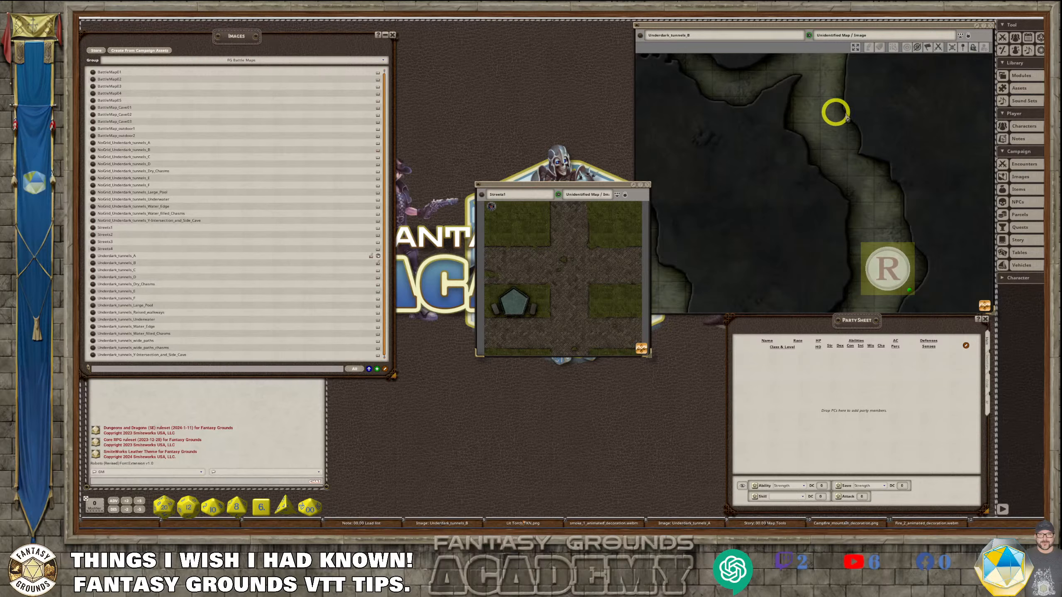
- Place the Streets1 map over the Underdark_tunnels_B map and enlarge its window to cover the same area
{"action": "left_click_drag", "start_coordinate": [527, 190], "coordinate": [688, 30]}
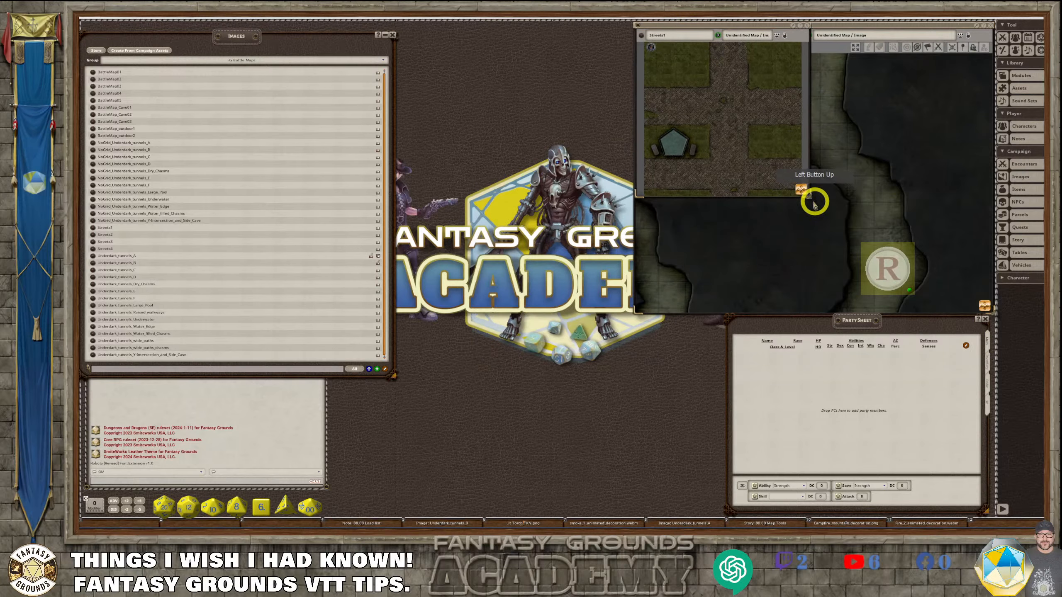
{"action": "left_click_drag", "start_coordinate": [810, 196], "coordinate": [999, 312]}
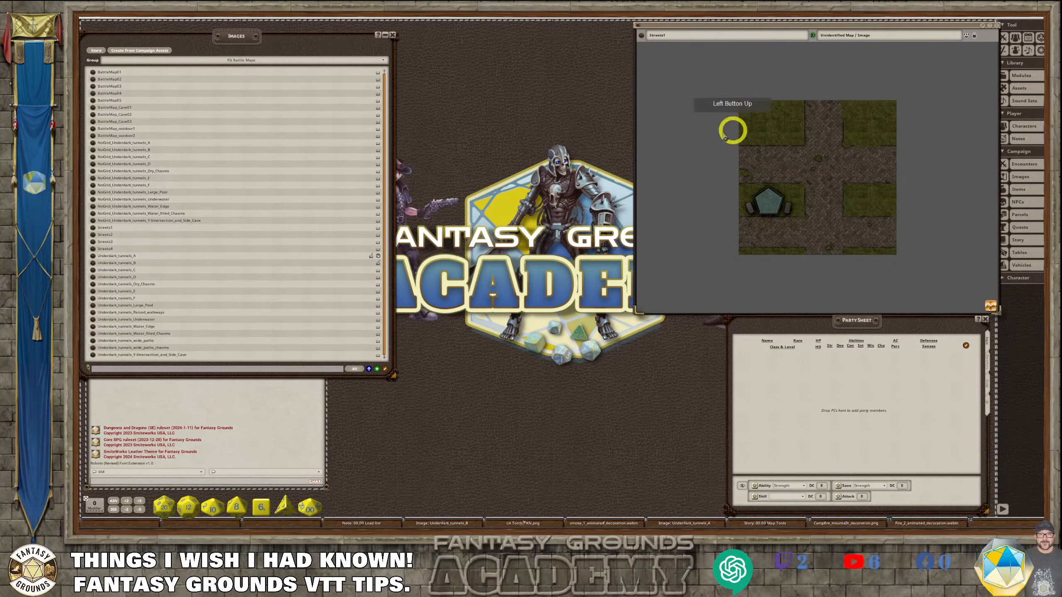
{"action": "scroll", "coordinate": [782, 201], "scroll_direction": "up", "scroll_amount": 3}
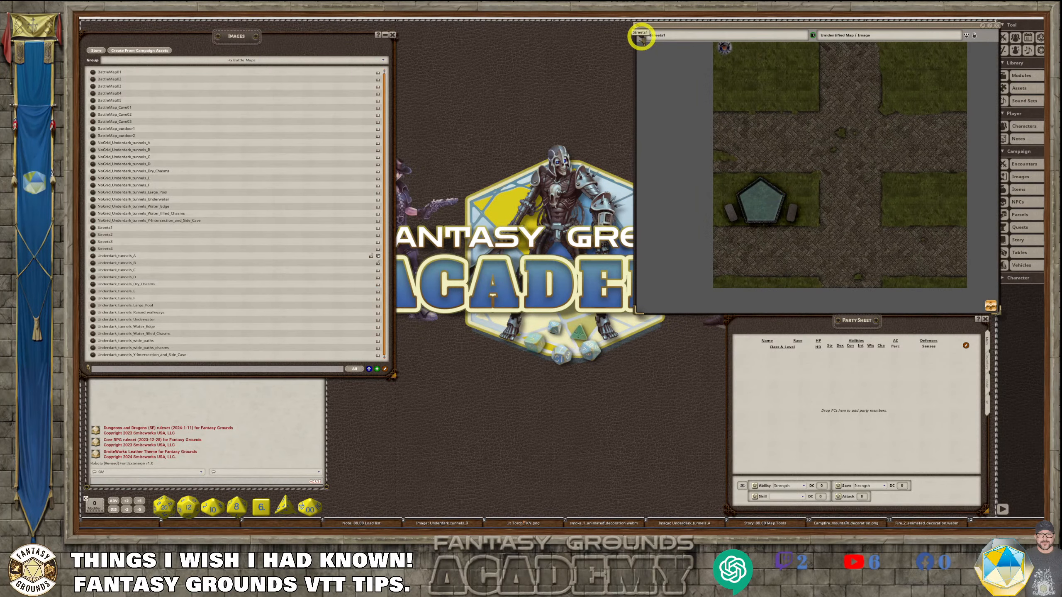
- Create a hotkey bar shortcut for the Streets1 map and link the map in the 00.00 Load list 00.00 note below Party Sheet
{"action": "left_click", "coordinate": [306, 522]}
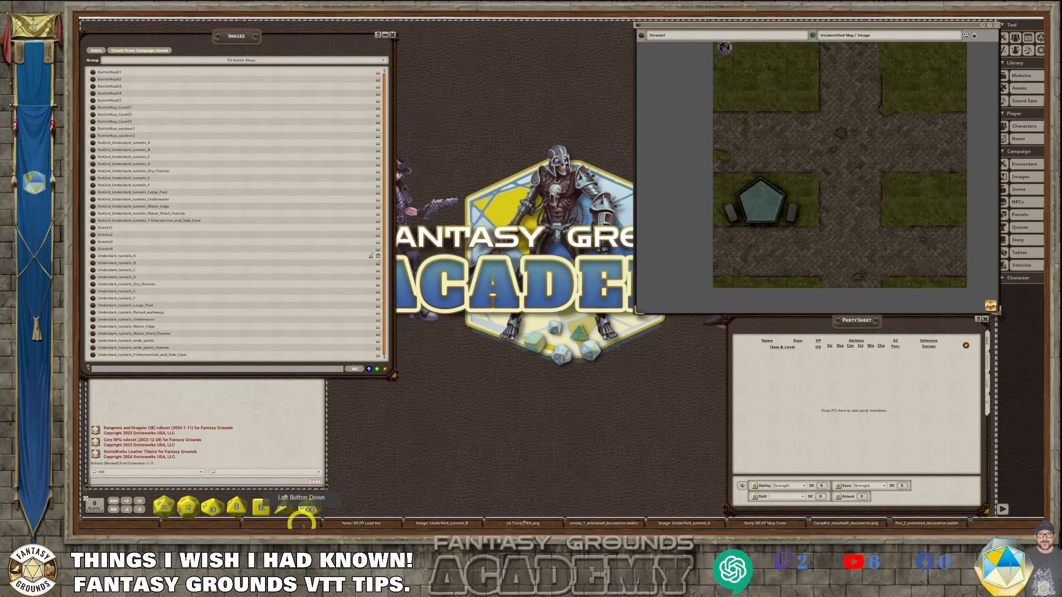
{"action": "left_click_drag", "start_coordinate": [302, 525], "coordinate": [297, 524]}
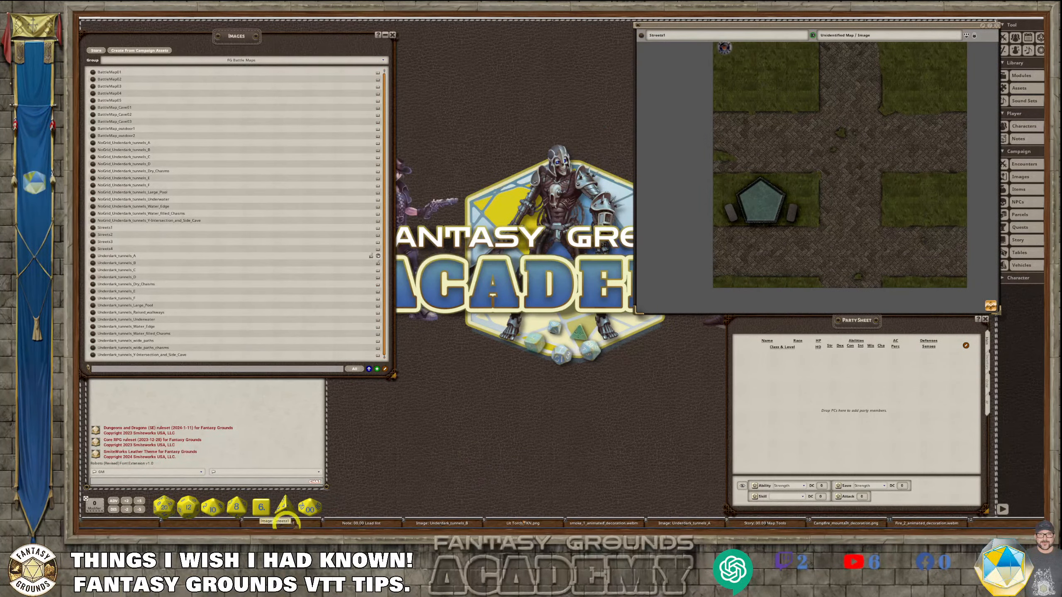
{"action": "left_click", "coordinate": [354, 523]}
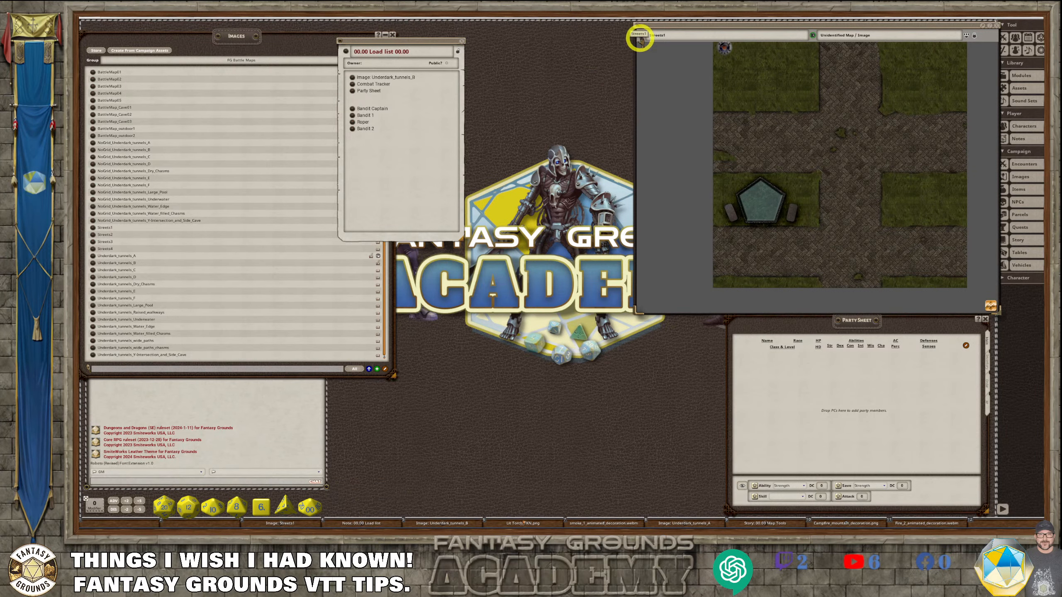
{"action": "left_click_drag", "start_coordinate": [641, 38], "coordinate": [354, 100]}
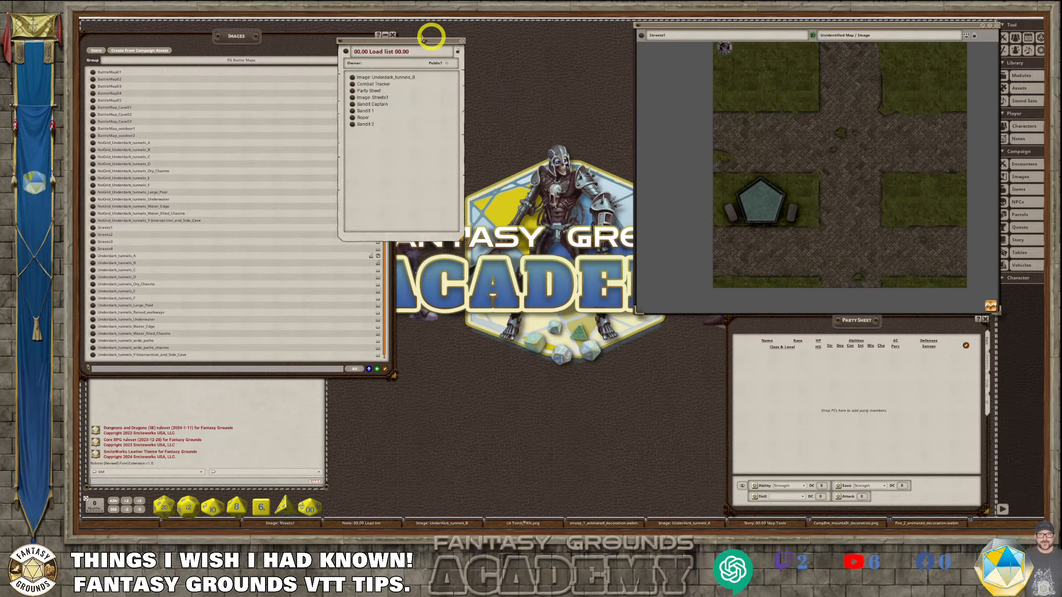
- Close the Images list, the Streets1 map and the Underdark_tunnels_B map, keeping the load list note open
{"action": "left_click", "coordinate": [392, 35]}
{"action": "left_click_drag", "start_coordinate": [399, 51], "coordinate": [599, 51]}
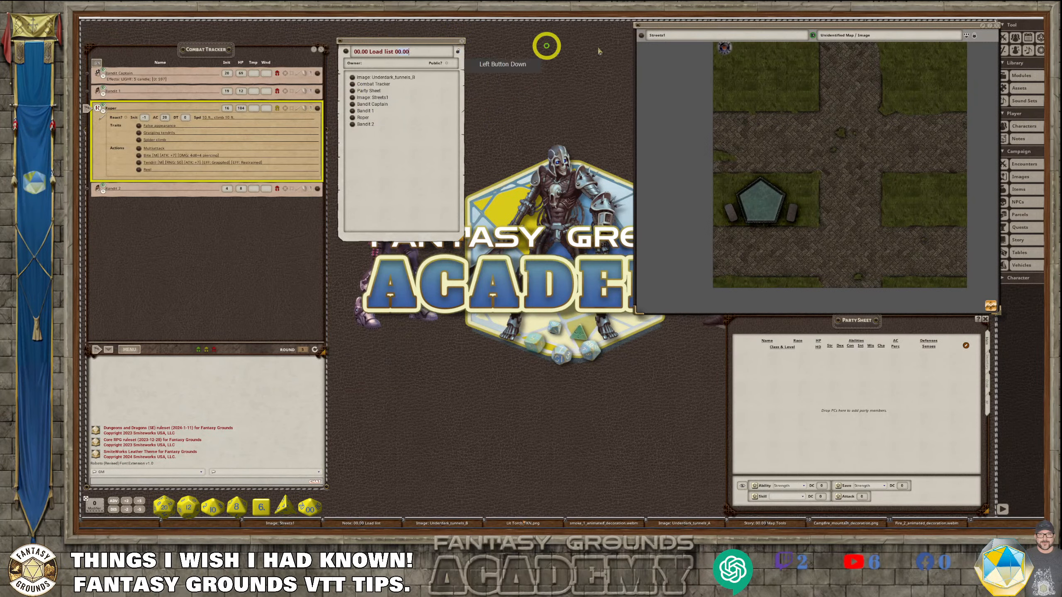
{"action": "left_click", "coordinate": [995, 26]}
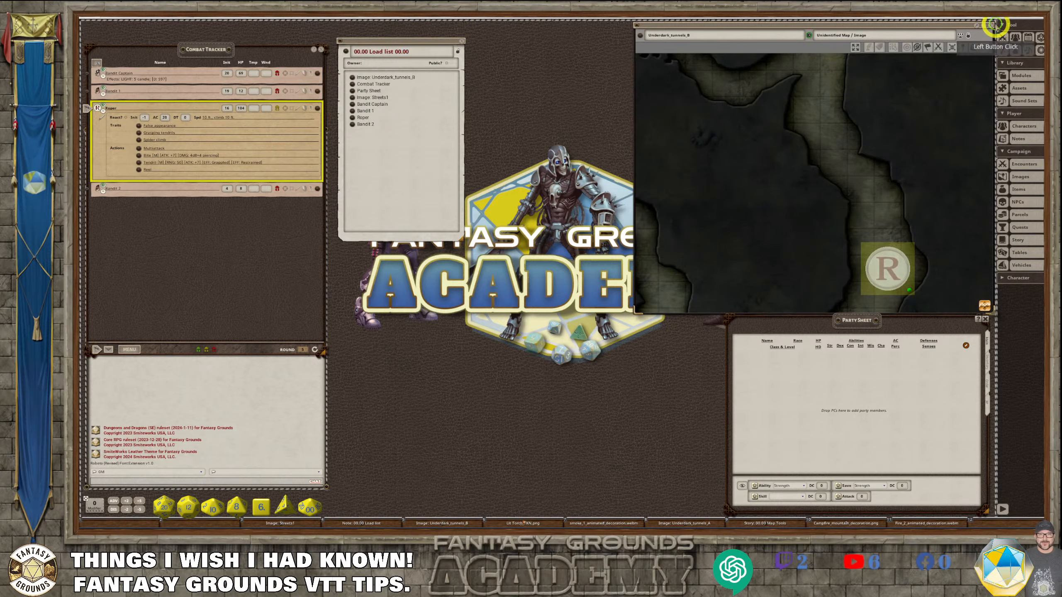
{"action": "left_click", "coordinate": [996, 25]}
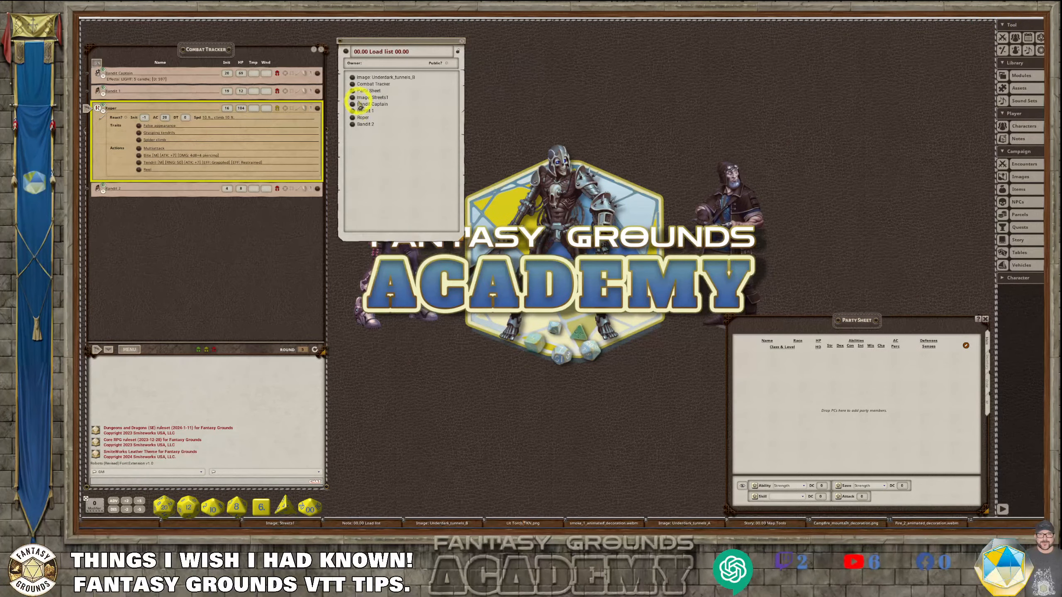
- Reopen the Underdark_tunnels_B and Streets1 maps from their load list links and enlarge the view of Streets1 around the pool
{"action": "left_click", "coordinate": [352, 78]}
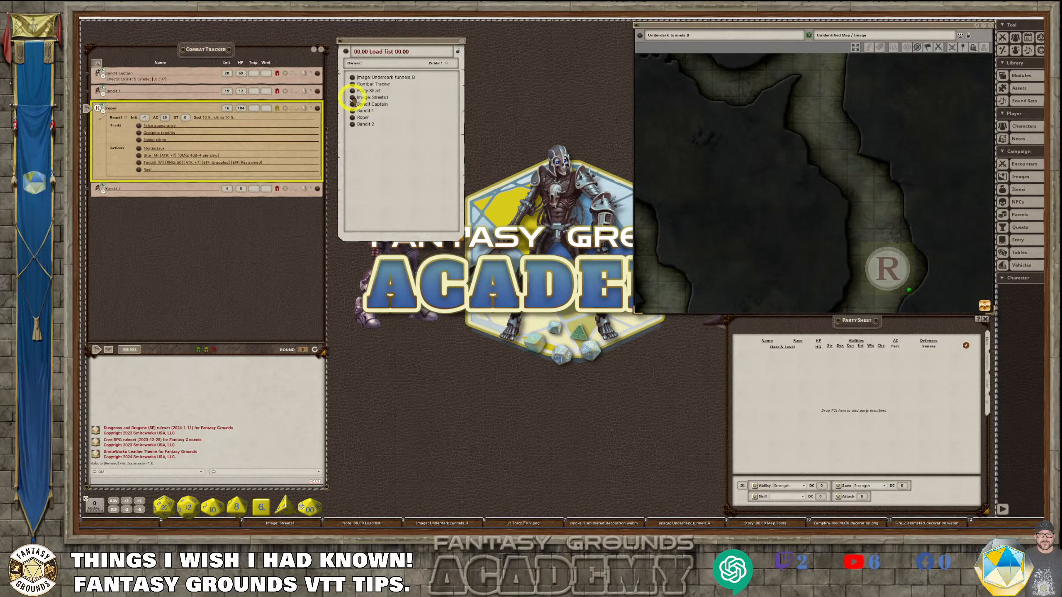
{"action": "left_click", "coordinate": [352, 98]}
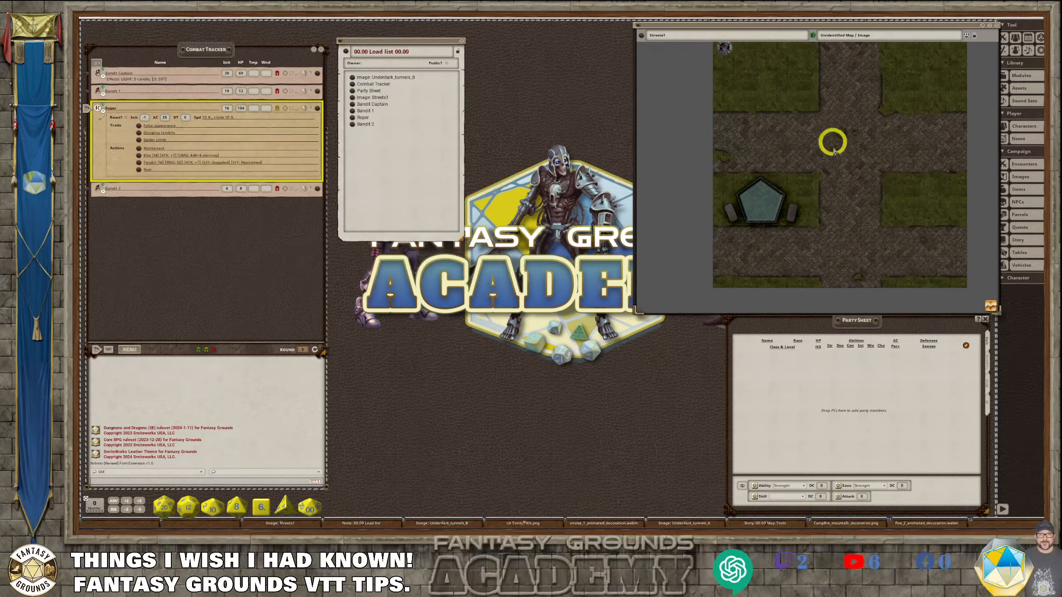
{"action": "scroll", "coordinate": [832, 140], "scroll_direction": "up", "scroll_amount": 4}
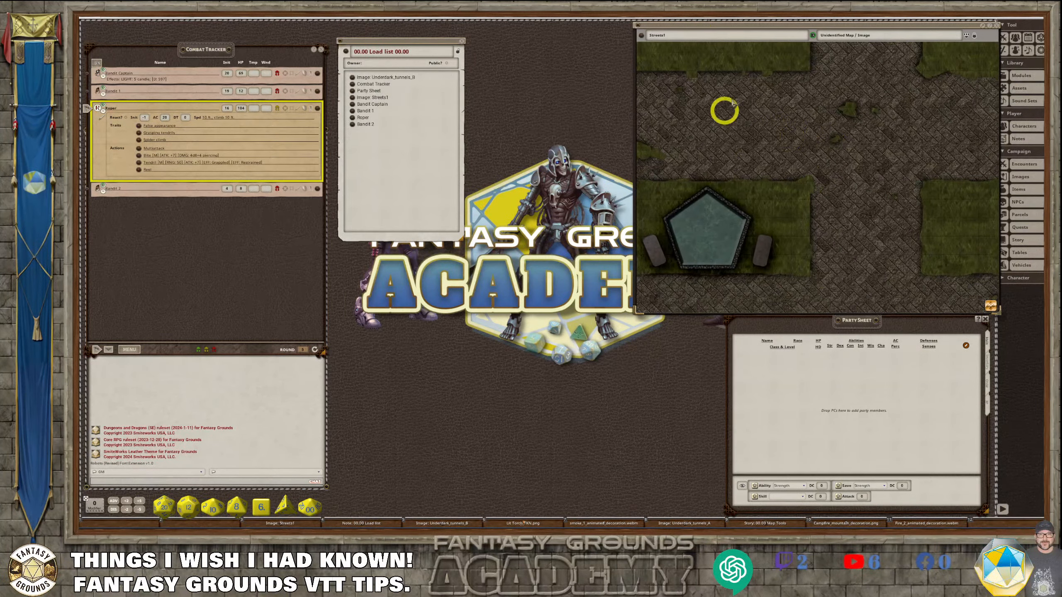
{"action": "scroll", "coordinate": [719, 218], "scroll_direction": "up", "scroll_amount": 1}
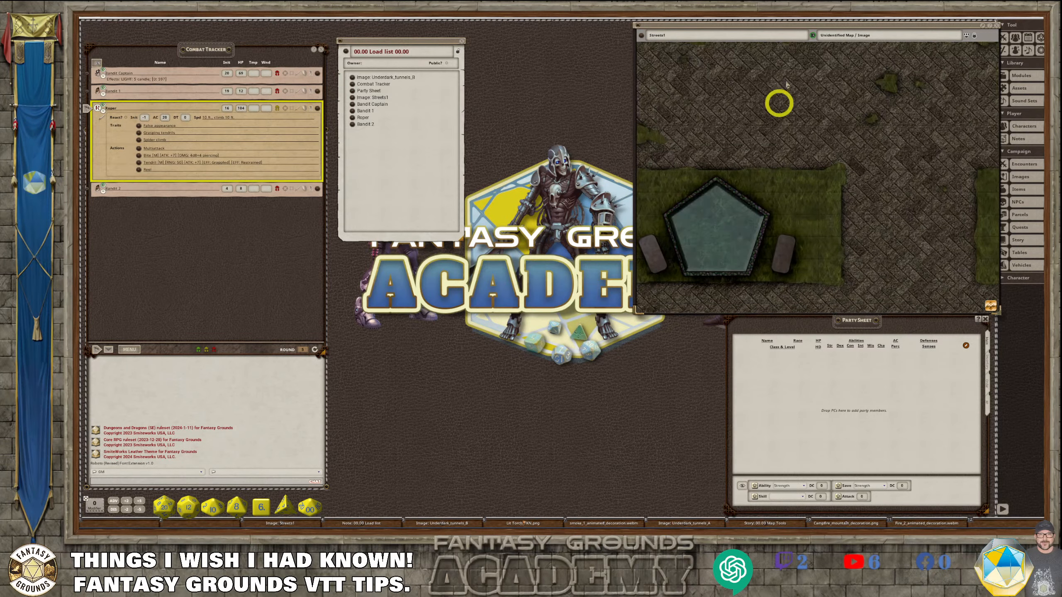
- Move the Streets1 map window off the Underdark_tunnels_B map and over the load list note so both maps show
{"action": "left_click_drag", "start_coordinate": [799, 21], "coordinate": [636, 118]}
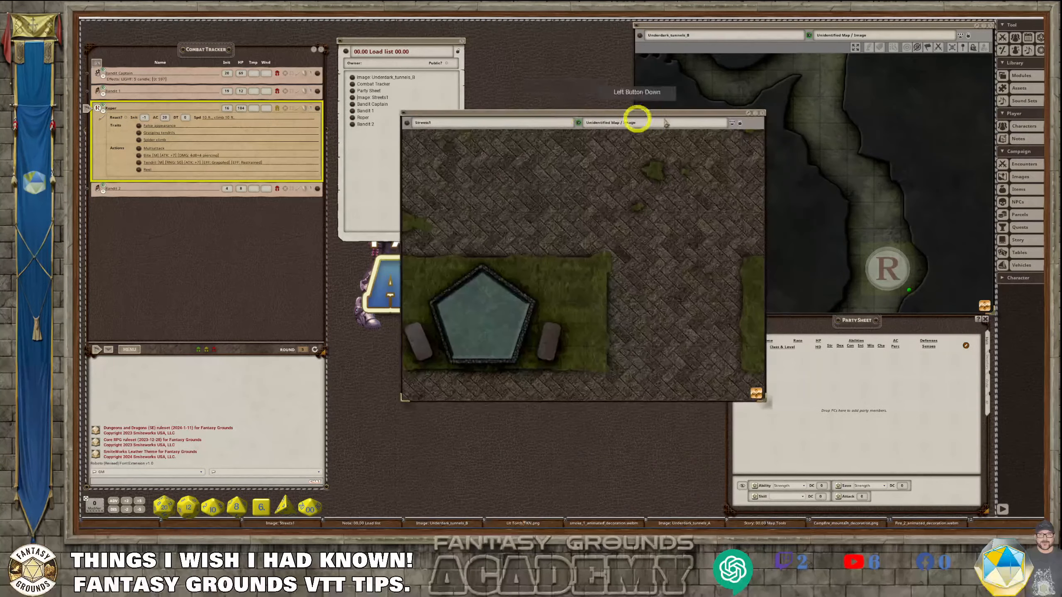
{"action": "scroll", "coordinate": [803, 154], "scroll_direction": "down", "scroll_amount": 2}
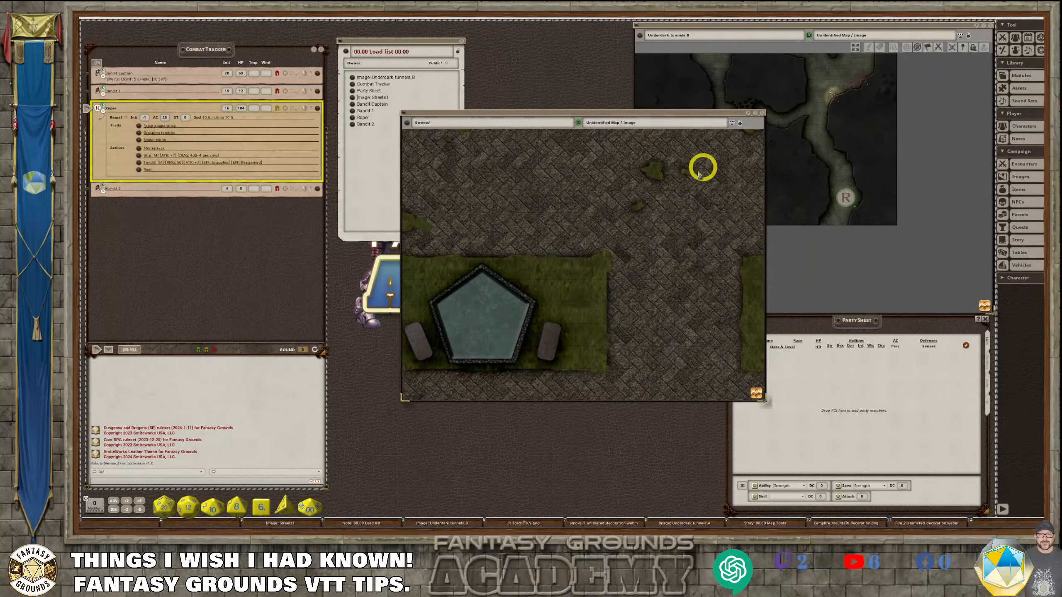
{"action": "scroll", "coordinate": [673, 163], "scroll_direction": "up", "scroll_amount": 1}
{"action": "left_click_drag", "start_coordinate": [585, 114], "coordinate": [427, 54]}
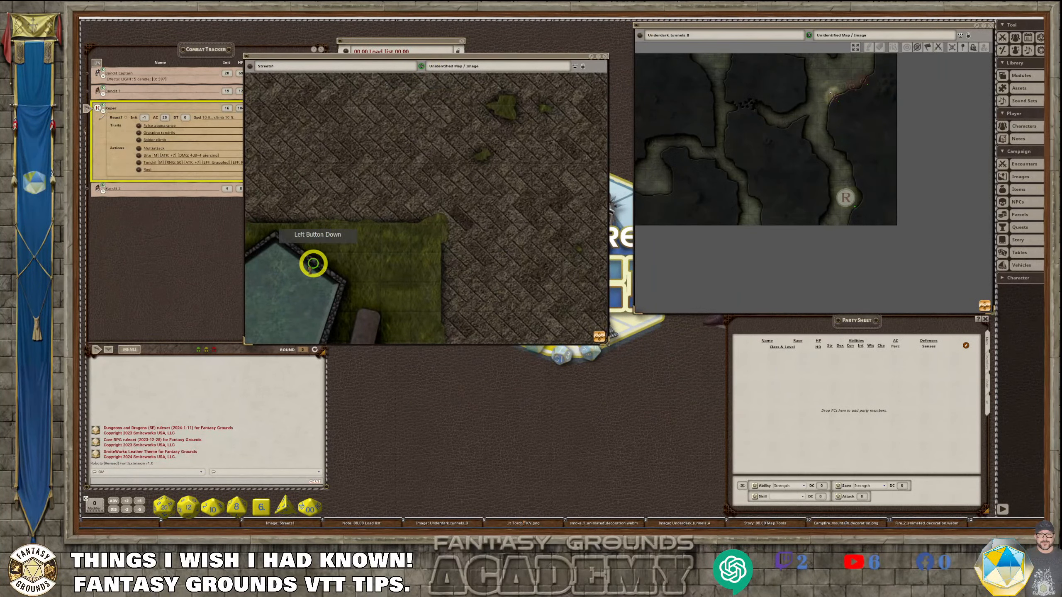
- Pin the Underdark_tunnels_B link beside the pool on Streets1, and pin the Streets1 link on the Underdark_tunnels_B map
{"action": "left_click", "coordinate": [330, 258]}
{"action": "left_click_drag", "start_coordinate": [330, 257], "coordinate": [330, 245]}
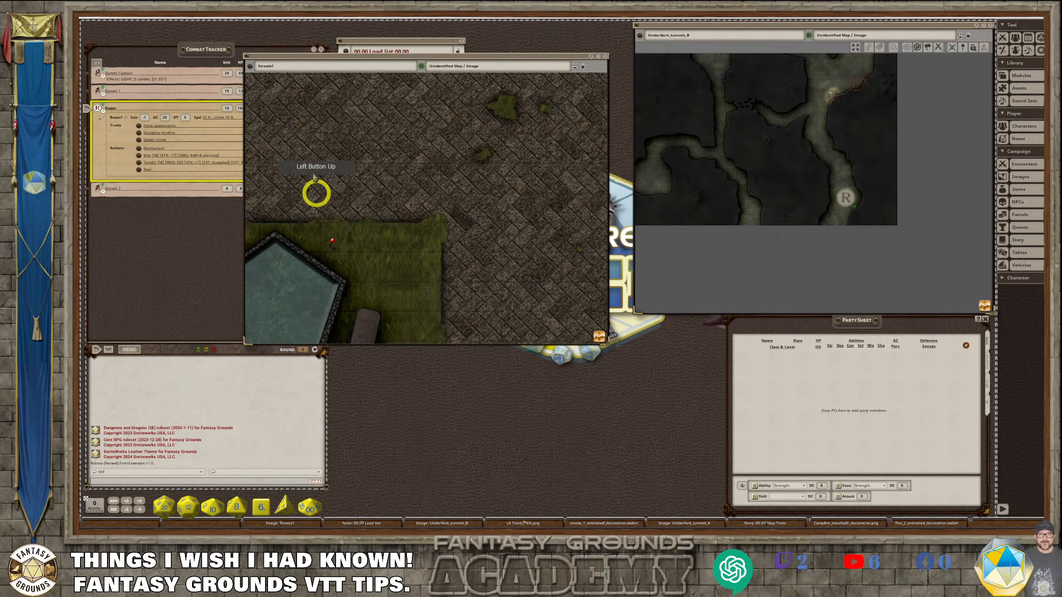
{"action": "left_click_drag", "start_coordinate": [250, 66], "coordinate": [652, 172]}
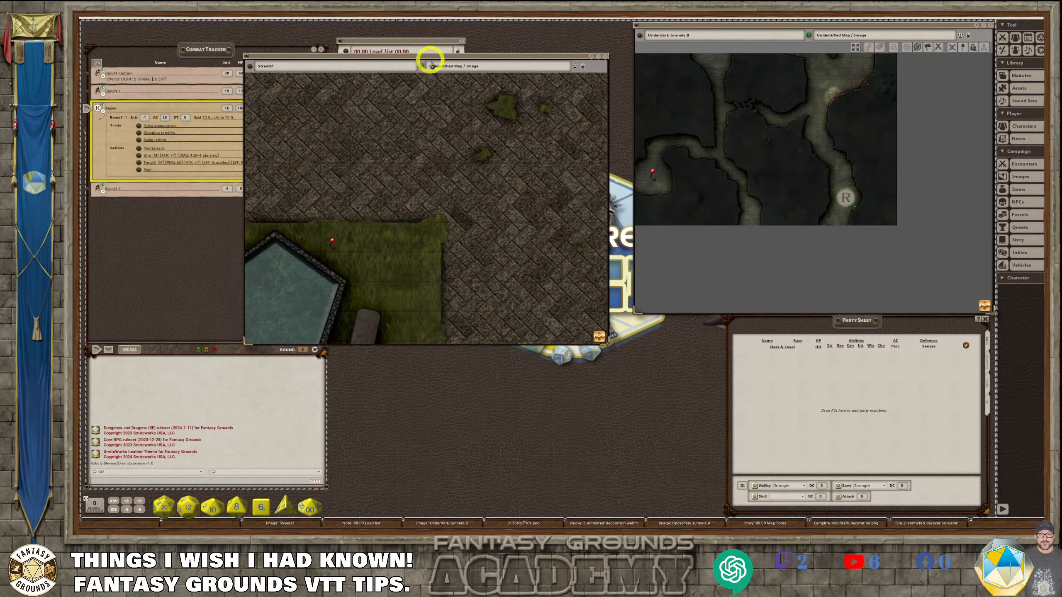
- Stack the Streets1 map over Underdark_tunnels_B, switch to the tunnels and back through the map pins, and show more of Streets1
{"action": "left_click_drag", "start_coordinate": [432, 65], "coordinate": [821, 19]}
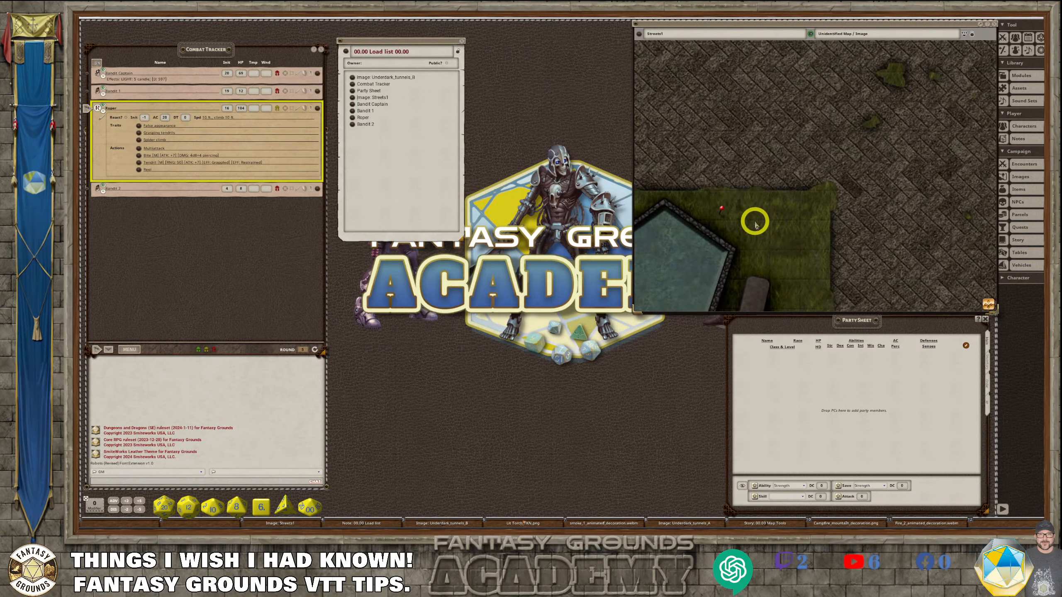
{"action": "double_click", "coordinate": [722, 212]}
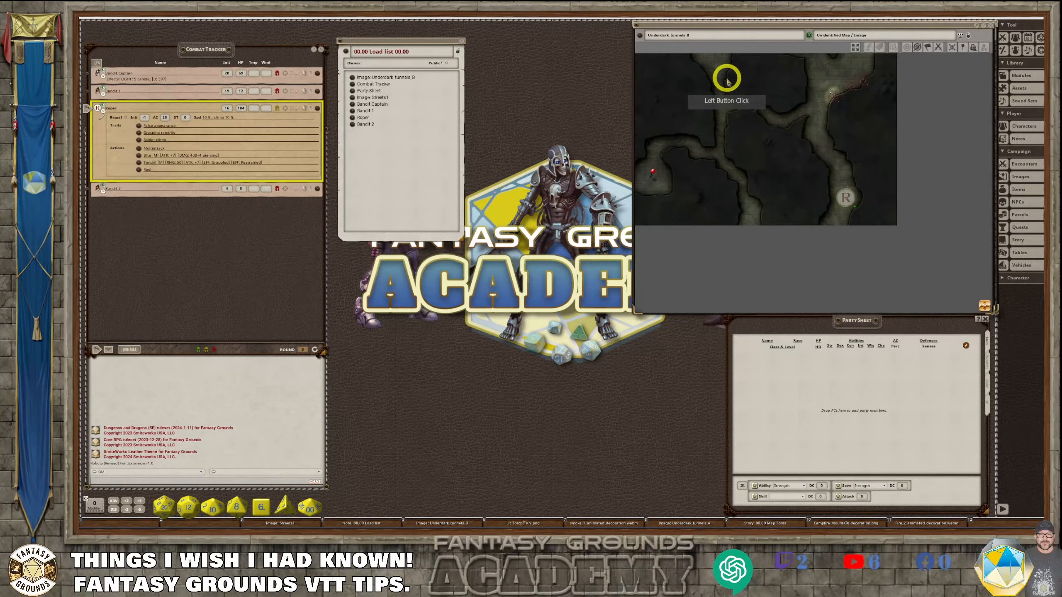
{"action": "double_click", "coordinate": [651, 172]}
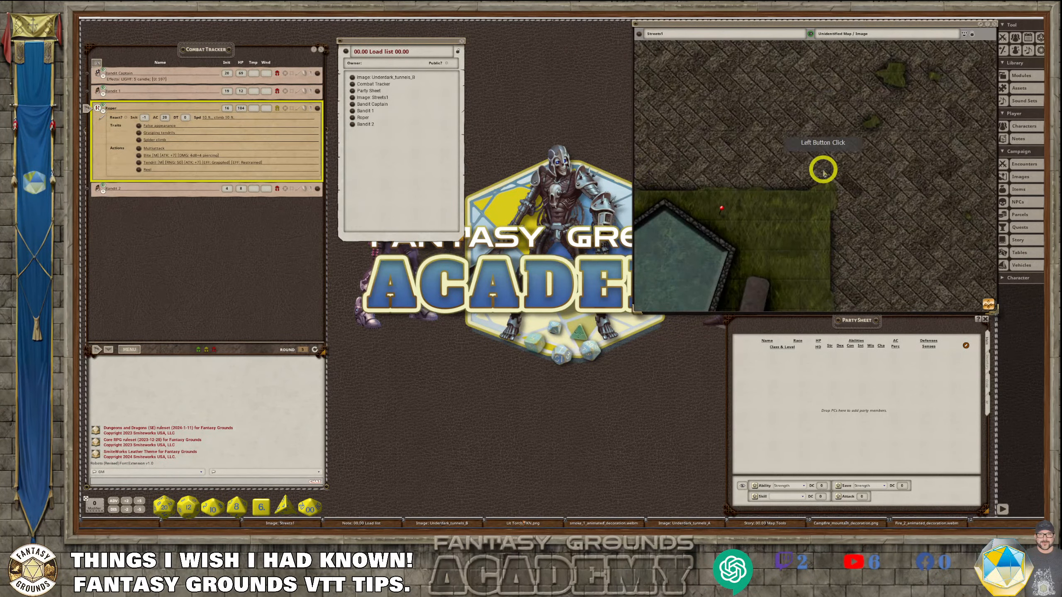
{"action": "scroll", "coordinate": [817, 167], "scroll_direction": "down", "scroll_amount": 3}
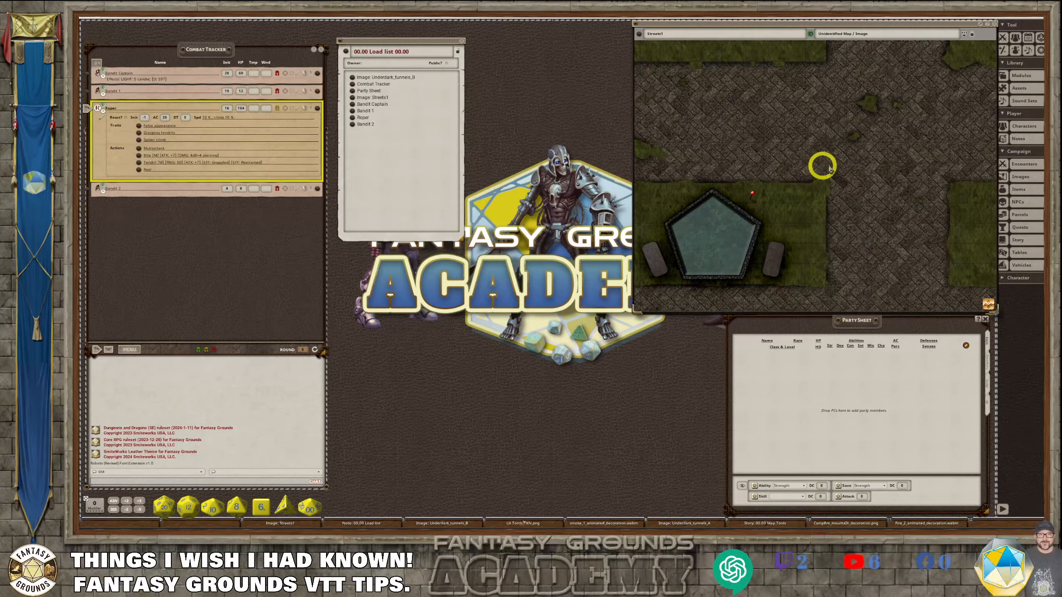
- Place the 00.00 Load list 00.00 note beside the Streets1 map and lengthen it to match the map's height
{"action": "mouse_move", "coordinate": [368, 42]}
{"action": "left_mouse_down"}
{"action": "mouse_move", "coordinate": [349, 31]}
{"action": "mouse_move", "coordinate": [358, 31]}
{"action": "left_mouse_up"}
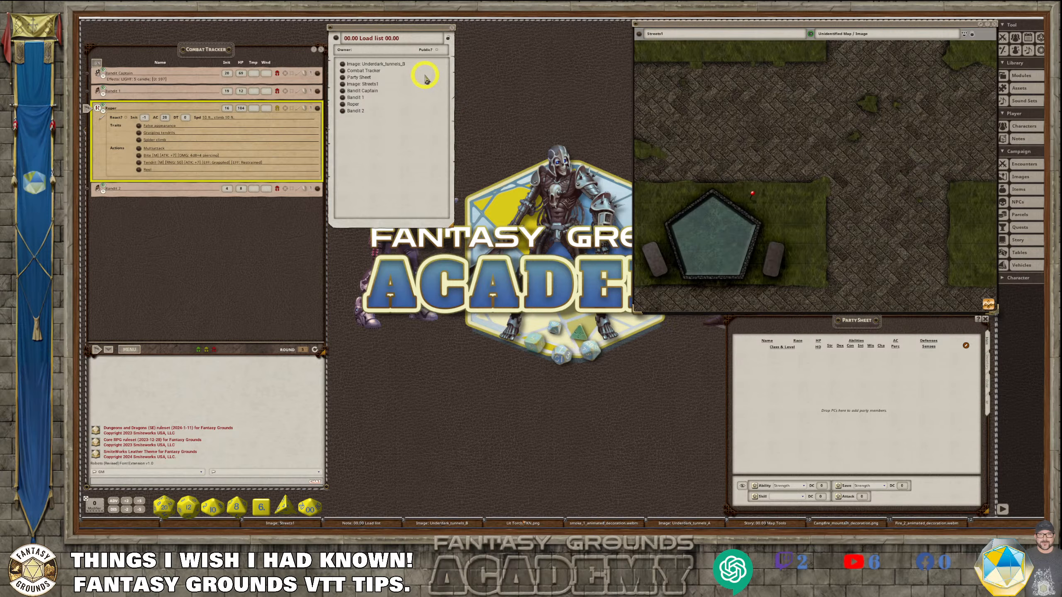
{"action": "left_click_drag", "start_coordinate": [411, 28], "coordinate": [585, 23]}
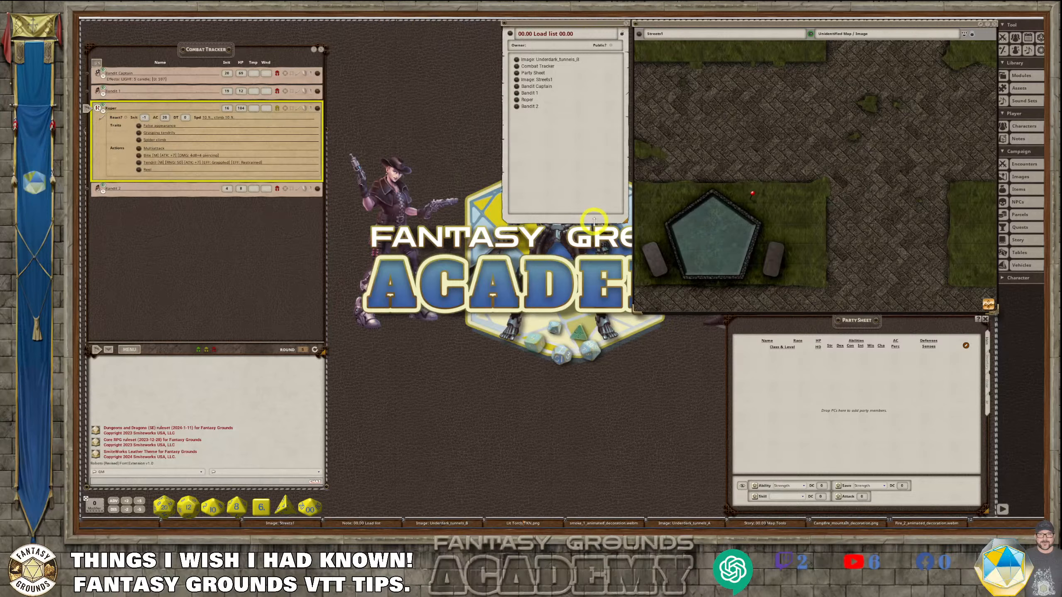
{"action": "left_click_drag", "start_coordinate": [594, 226], "coordinate": [571, 308]}
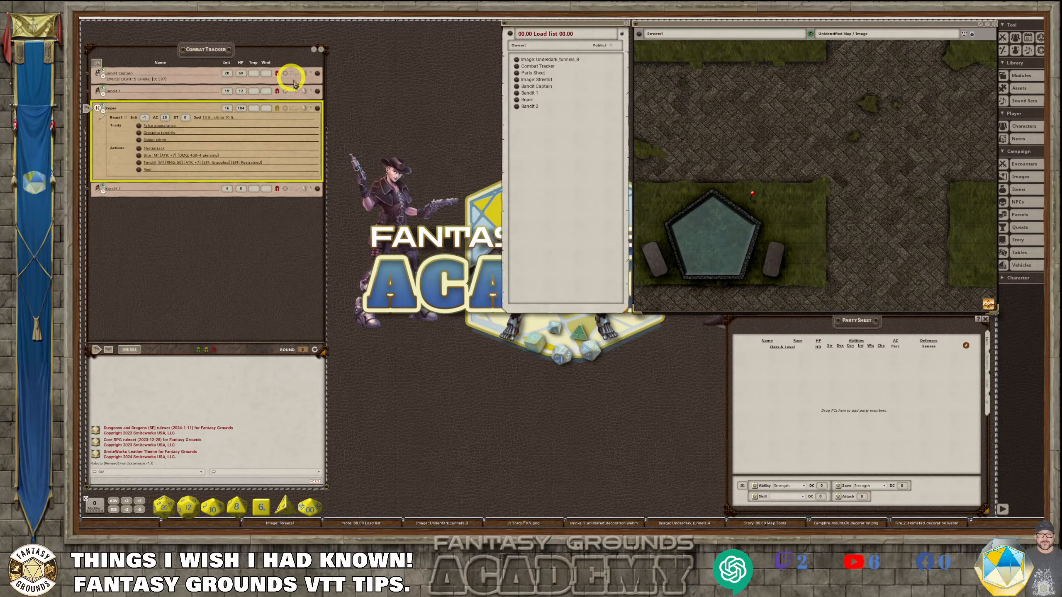
- Make Bandit Captain the active combatant, open its NPC sheet, place it beside the Combat Tracker and lengthen it
{"action": "left_click", "coordinate": [89, 74]}
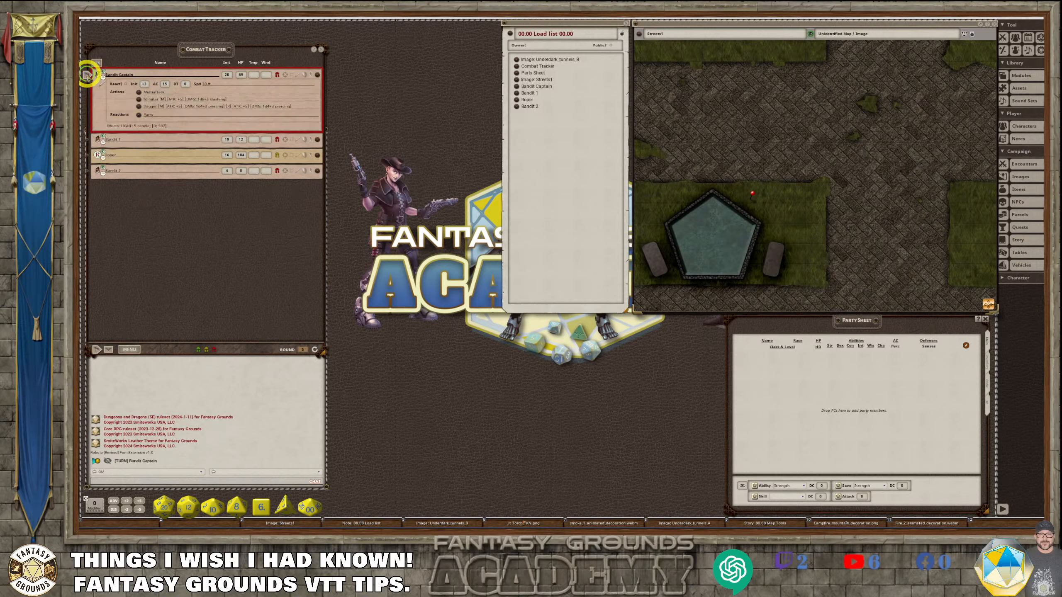
{"action": "left_click", "coordinate": [317, 76]}
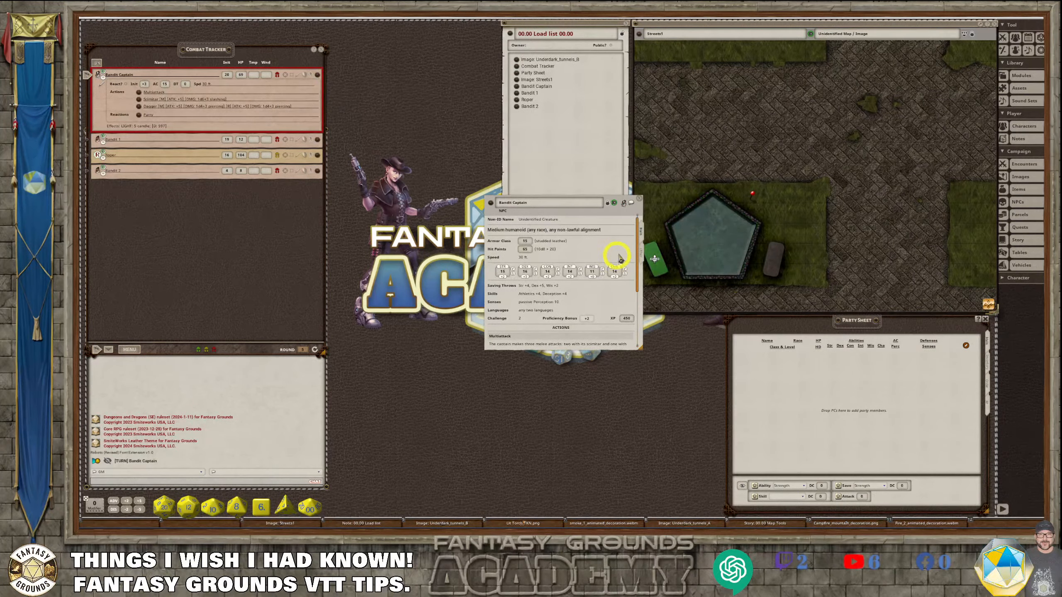
{"action": "left_click_drag", "start_coordinate": [612, 217], "coordinate": [454, 42]}
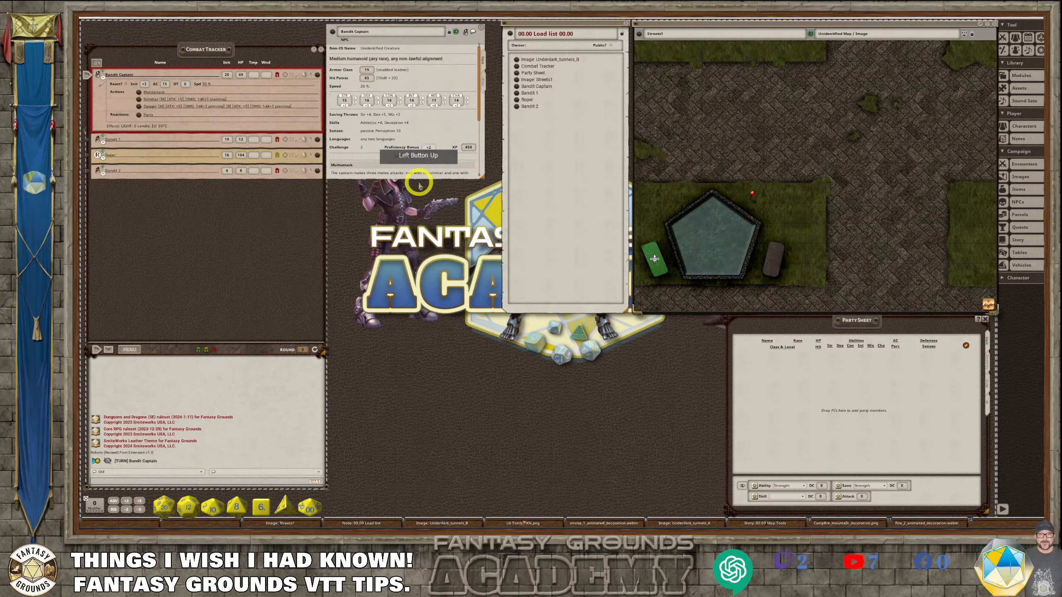
{"action": "left_click_drag", "start_coordinate": [418, 176], "coordinate": [388, 360]}
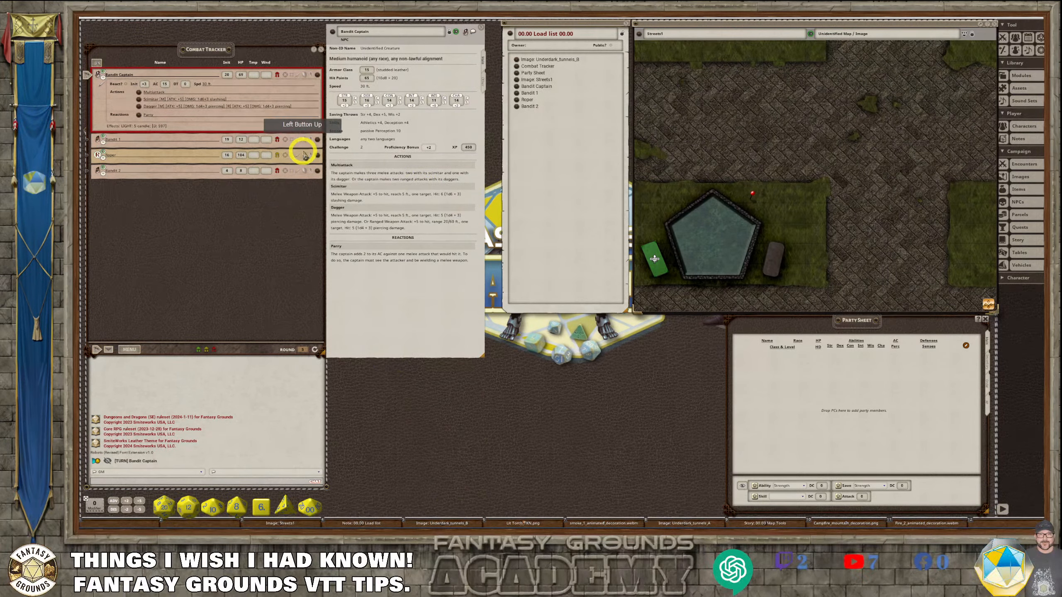
- Open the Bandit 1 sheet from the Combat Tracker, stack it over the Bandit Captain sheet and lengthen it to match
{"action": "left_click", "coordinate": [316, 140]}
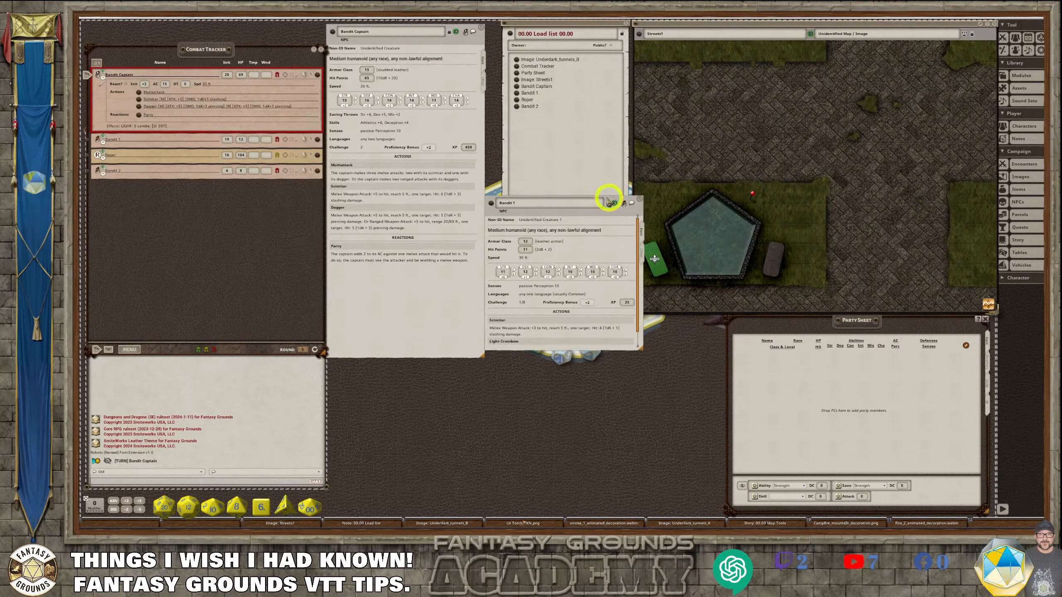
{"action": "left_click_drag", "start_coordinate": [609, 199], "coordinate": [453, 28]}
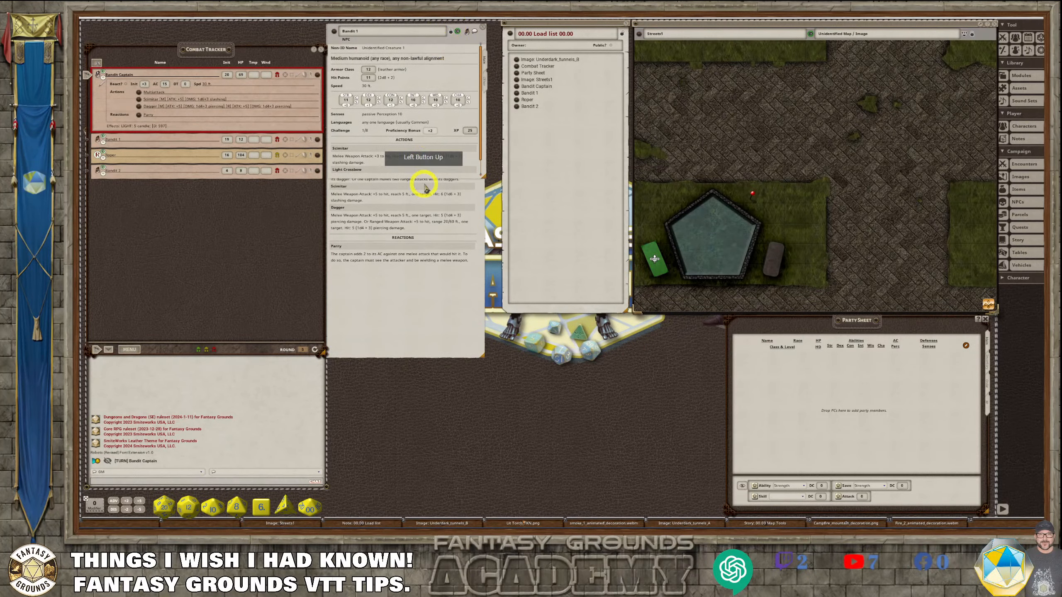
{"action": "left_click_drag", "start_coordinate": [440, 178], "coordinate": [438, 356]}
- Open the Roper sheet from the Combat Tracker, stack it over the Bandit 1 sheet and lengthen it to match
{"action": "left_click", "coordinate": [317, 156]}
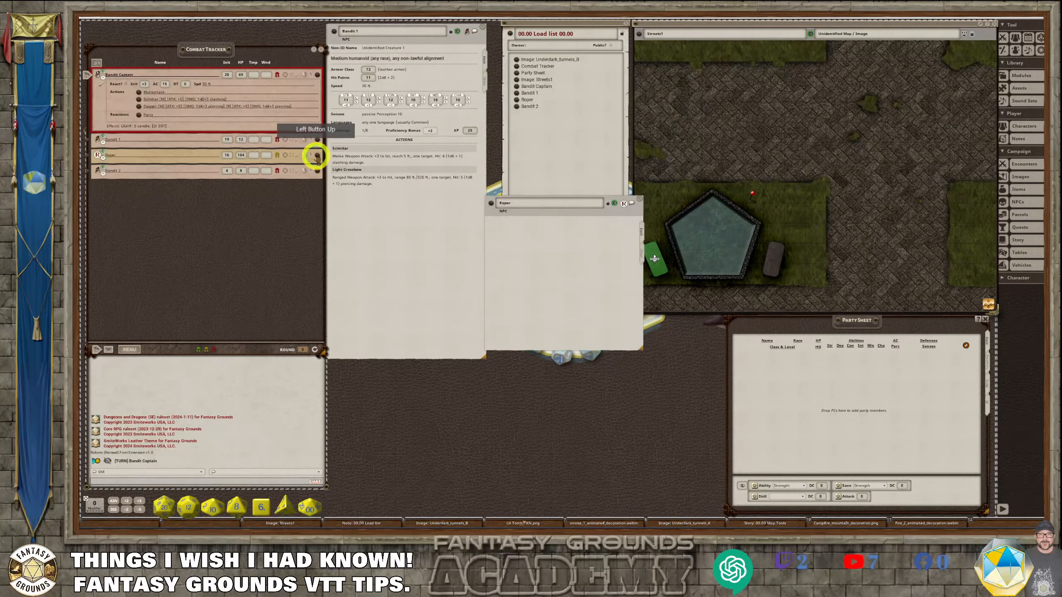
{"action": "left_click_drag", "start_coordinate": [606, 203], "coordinate": [450, 28]}
{"action": "left_click_drag", "start_coordinate": [482, 177], "coordinate": [481, 355]}
- Open the Bandit 2 sheet from the Combat Tracker, stack it over the Roper sheet and lengthen it to match
{"action": "left_click", "coordinate": [317, 171]}
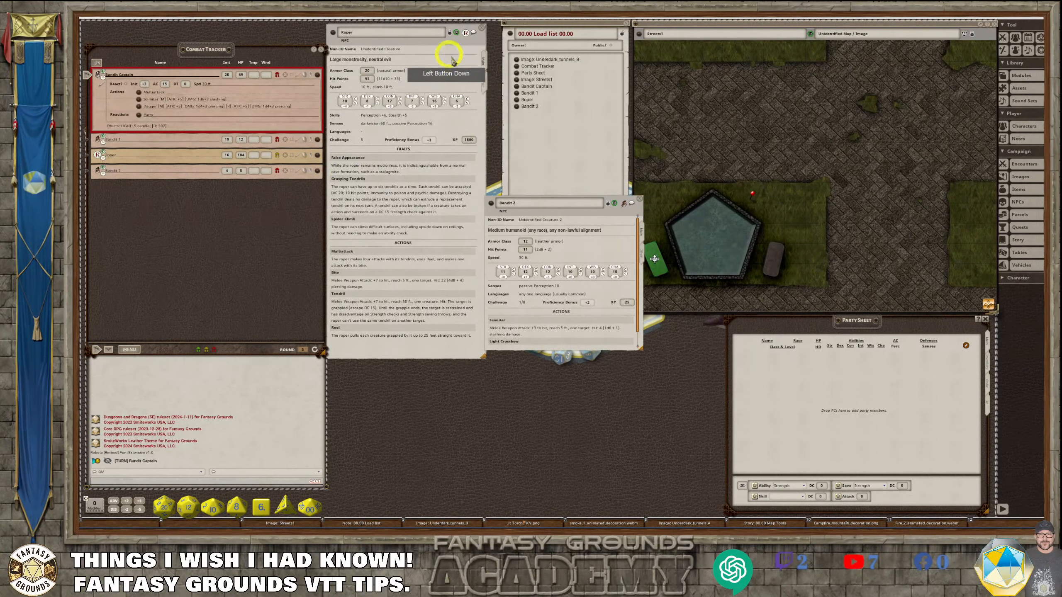
{"action": "left_click_drag", "start_coordinate": [614, 212], "coordinate": [460, 38]}
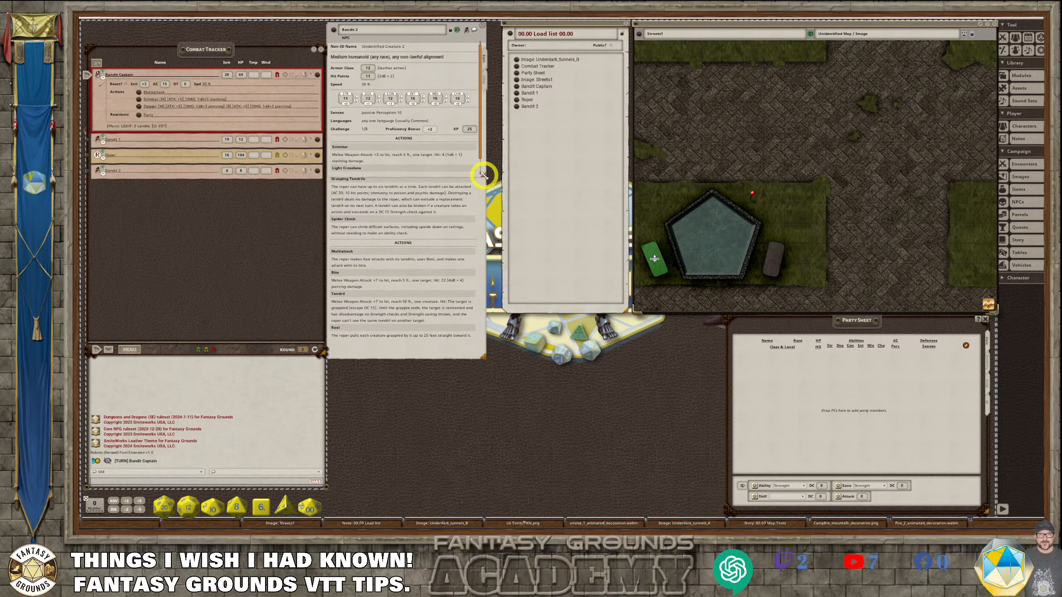
{"action": "left_click_drag", "start_coordinate": [483, 175], "coordinate": [487, 356]}
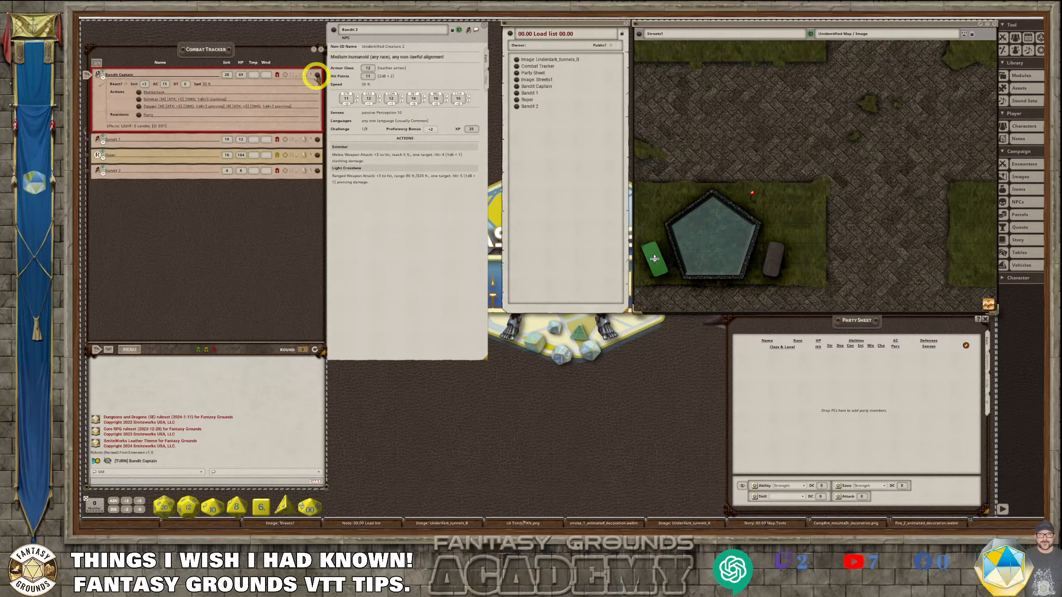
- Advance the combat turns from Bandit Captain through Bandit 1 and Roper to Bandit 2, bringing up each combatant's sheet on its turn
{"action": "left_click", "coordinate": [317, 76]}
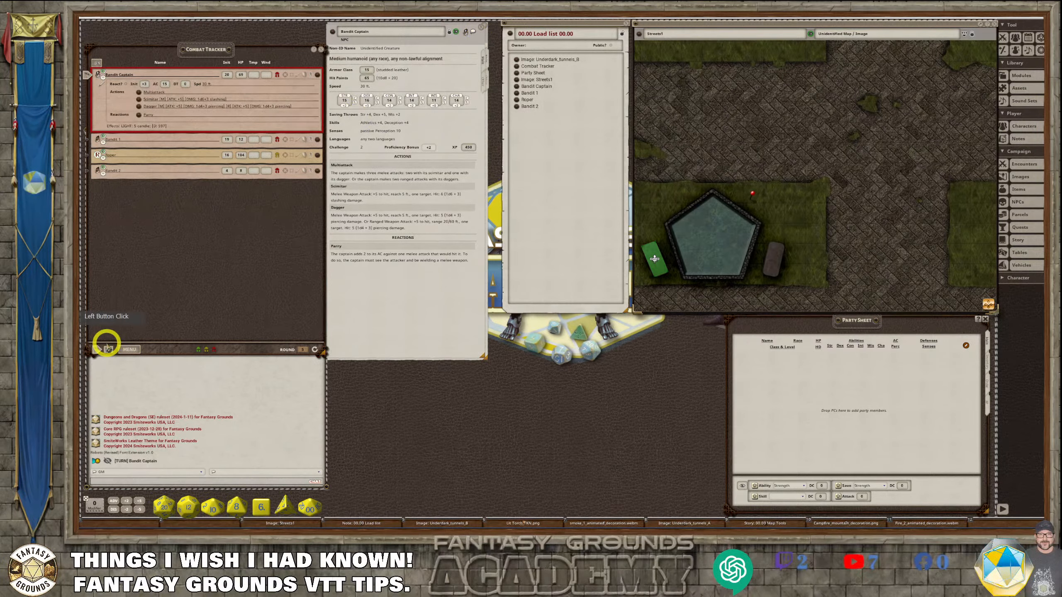
{"action": "left_click", "coordinate": [108, 349]}
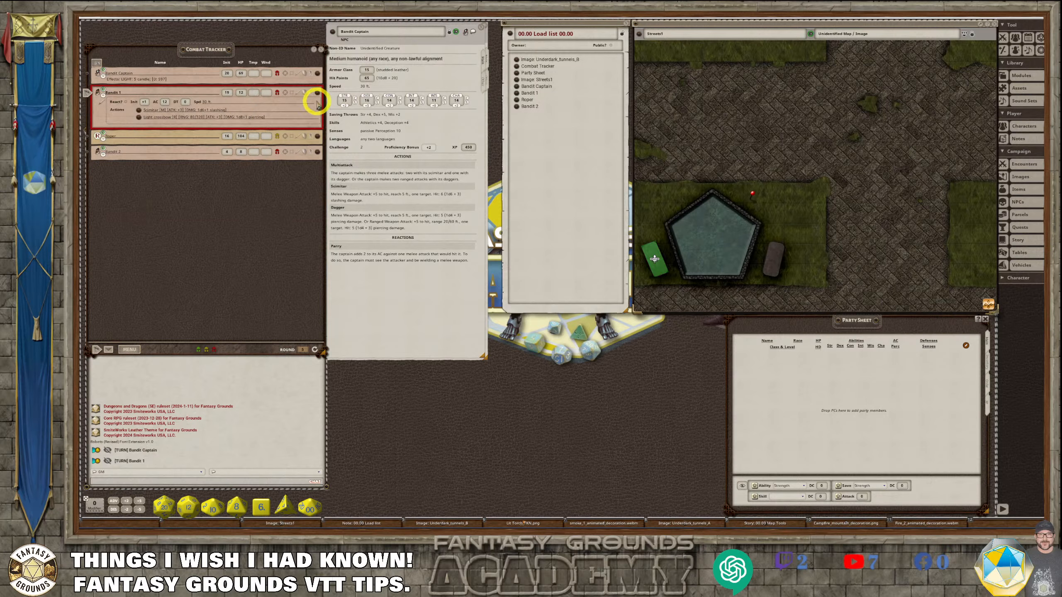
{"action": "left_click", "coordinate": [317, 94]}
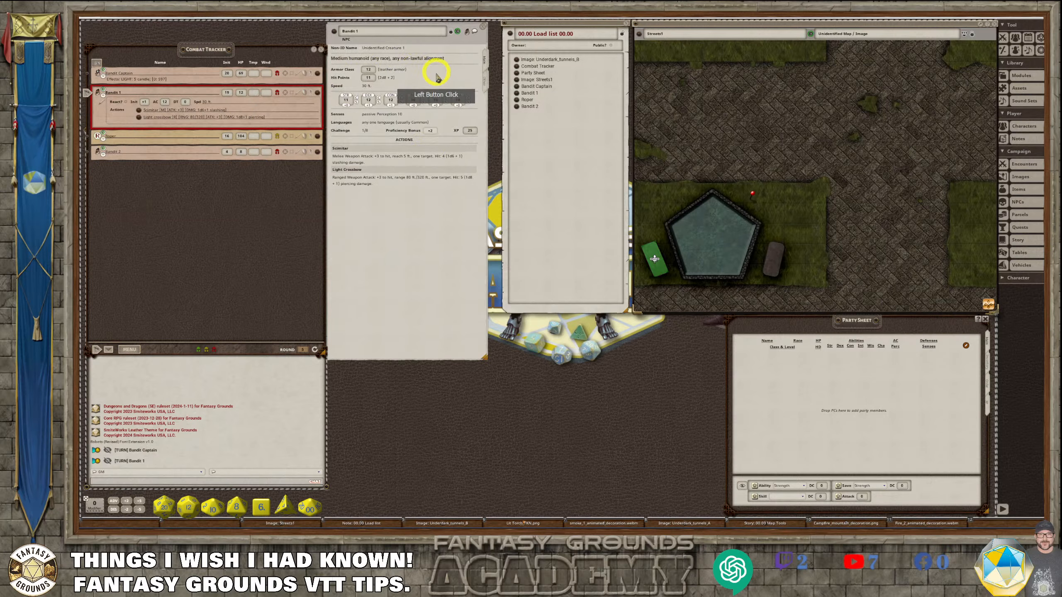
{"action": "left_click", "coordinate": [108, 350]}
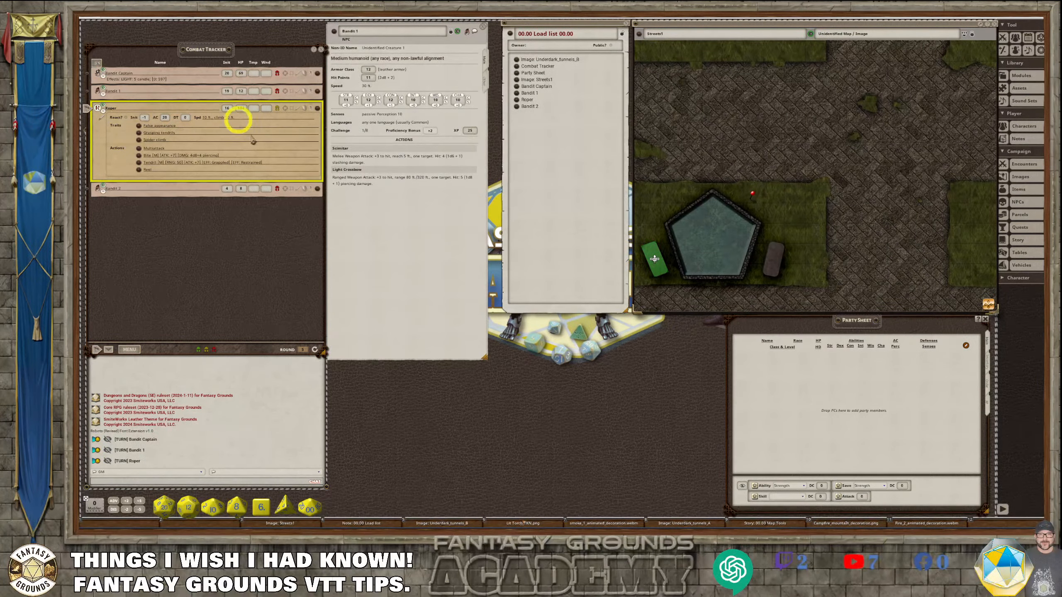
{"action": "left_click", "coordinate": [316, 110]}
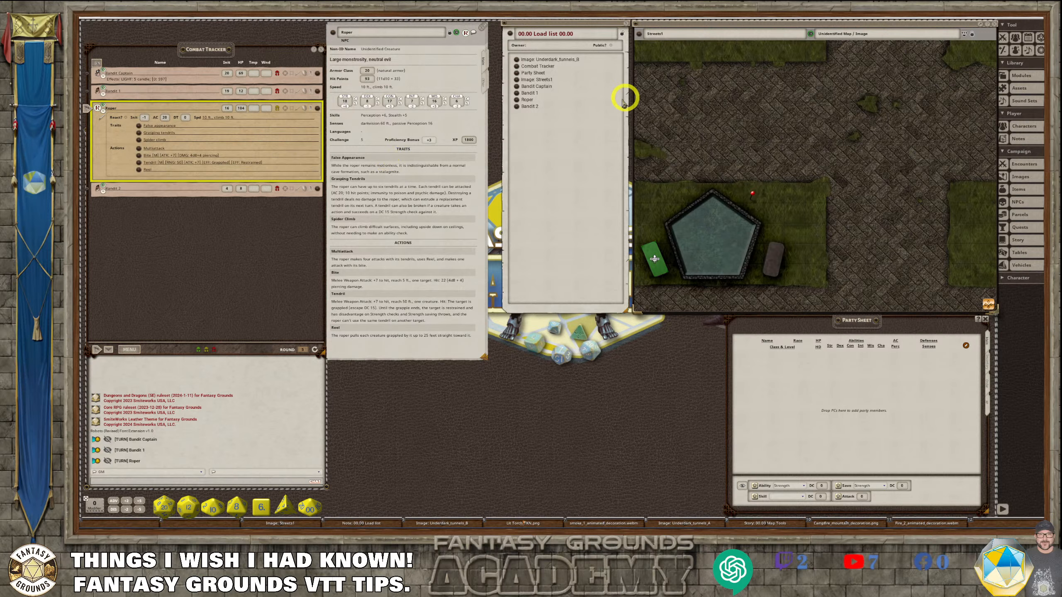
{"action": "left_click", "coordinate": [109, 351]}
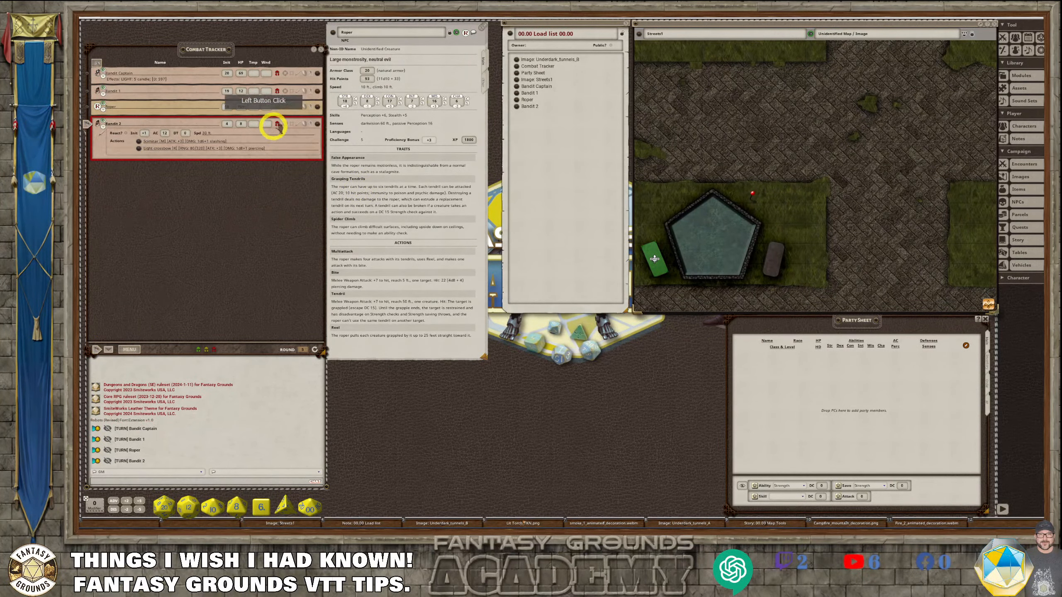
{"action": "left_click", "coordinate": [318, 124]}
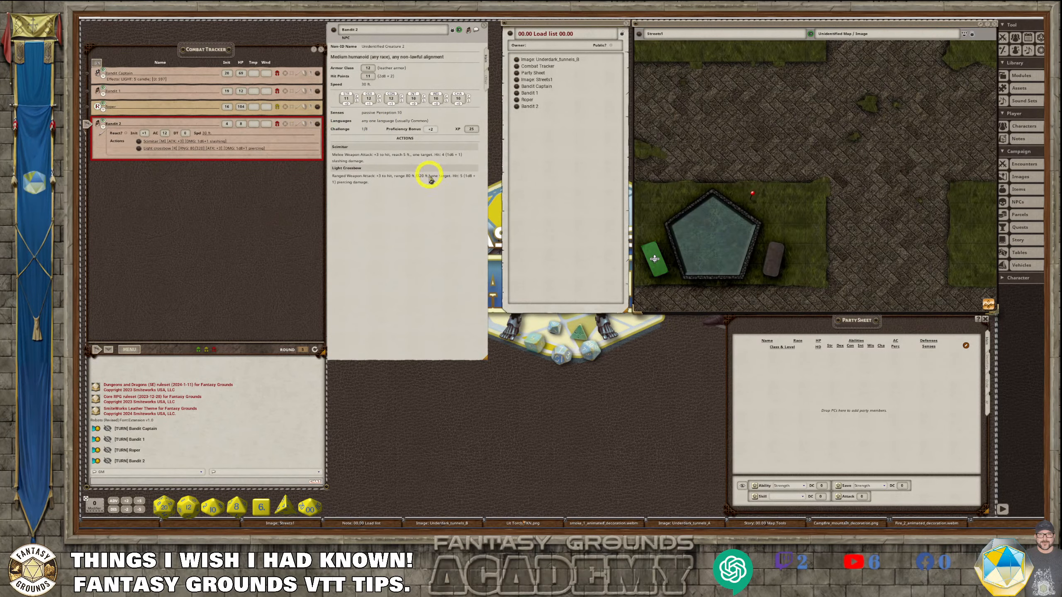
- Move the load list note closer to the Bandit 2 sheet, away from the Streets1 map
{"action": "left_click_drag", "start_coordinate": [539, 150], "coordinate": [527, 150]}
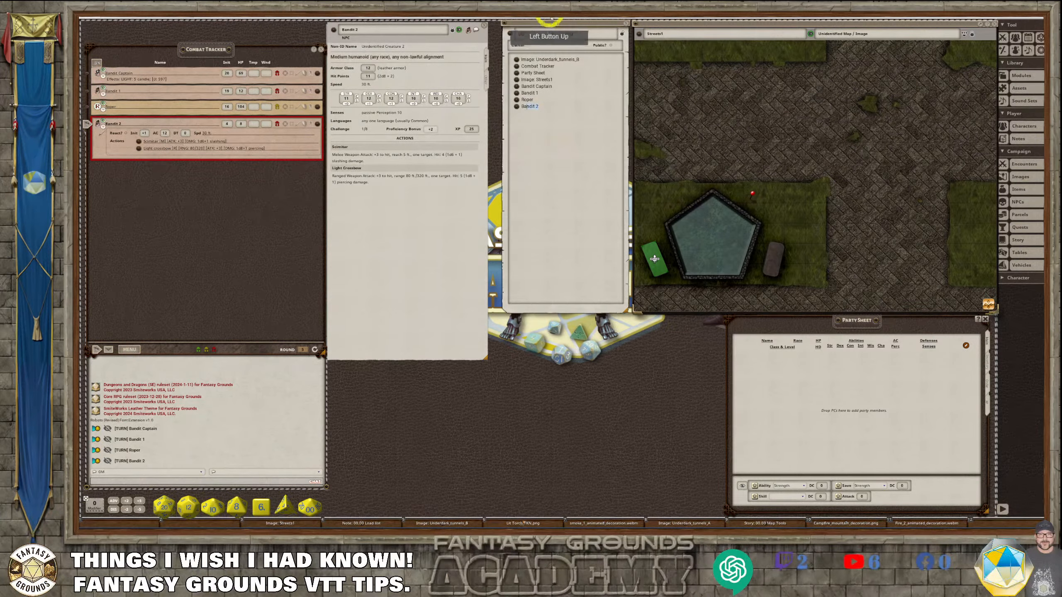
{"action": "mouse_move", "coordinate": [568, 29]}
{"action": "left_mouse_down"}
{"action": "mouse_move", "coordinate": [547, 29]}
{"action": "mouse_move", "coordinate": [558, 30]}
{"action": "left_mouse_up"}
{"action": "mouse_move", "coordinate": [228, 29]}
{"action": "left_mouse_down"}
{"action": "mouse_move", "coordinate": [838, 28]}
{"action": "mouse_move", "coordinate": [928, 39]}
{"action": "left_mouse_up"}
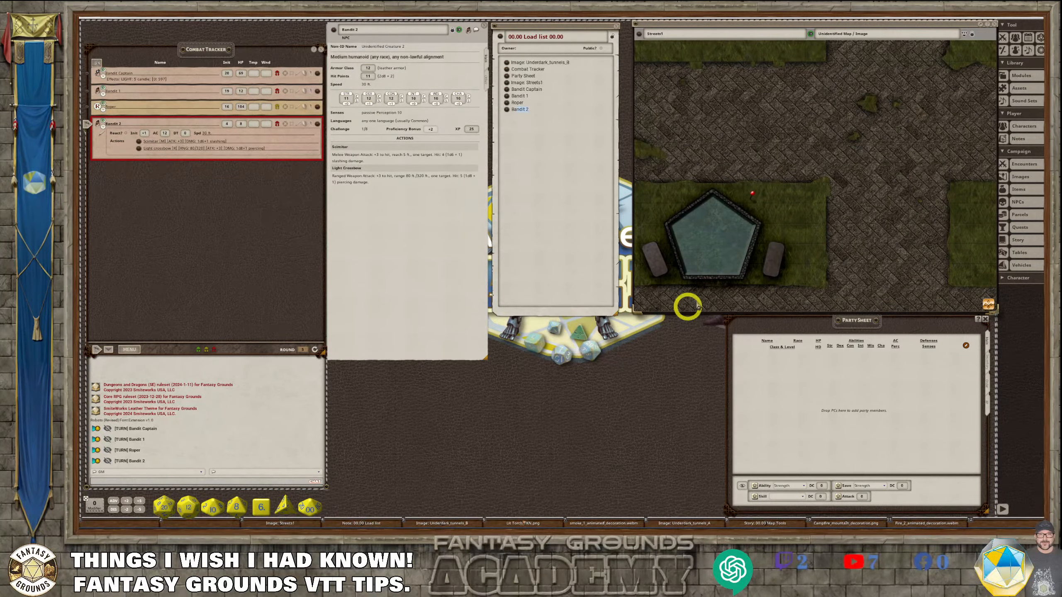
- Collapse the sidebar to icons only and move the Streets1 map into the freed space
{"action": "mouse_move", "coordinate": [964, 30]}
{"action": "left_mouse_down"}
{"action": "mouse_move", "coordinate": [949, 28]}
{"action": "mouse_move", "coordinate": [959, 29]}
{"action": "left_mouse_up"}
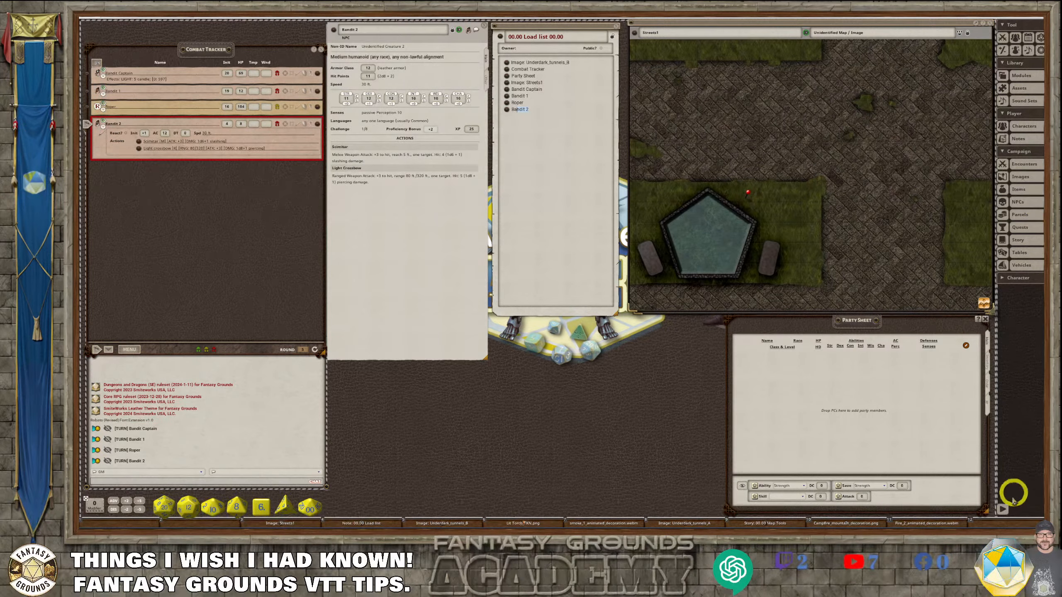
{"action": "left_click", "coordinate": [1003, 509]}
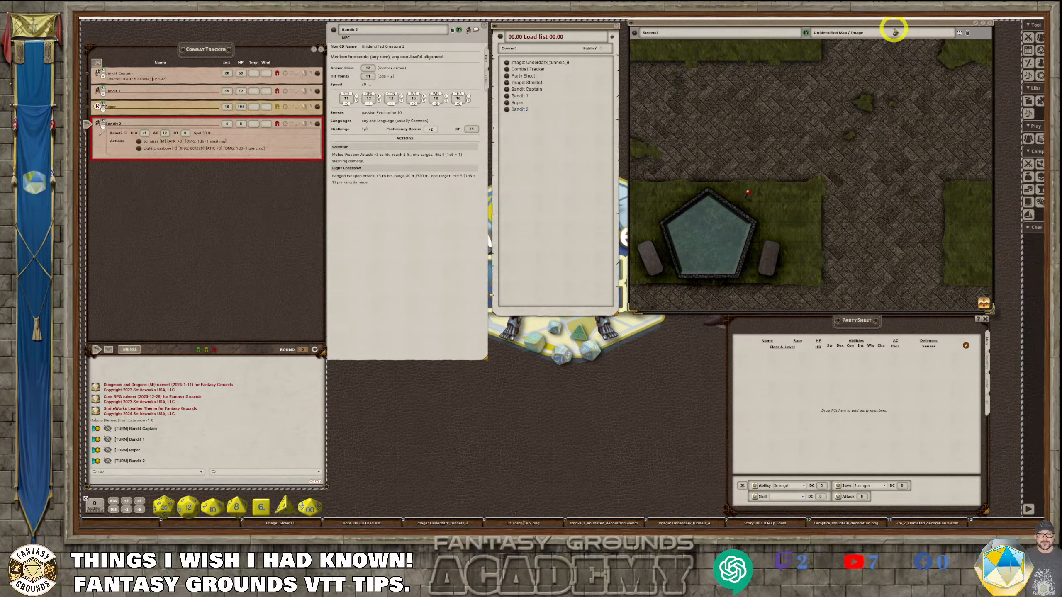
{"action": "left_click_drag", "start_coordinate": [893, 24], "coordinate": [901, 24]}
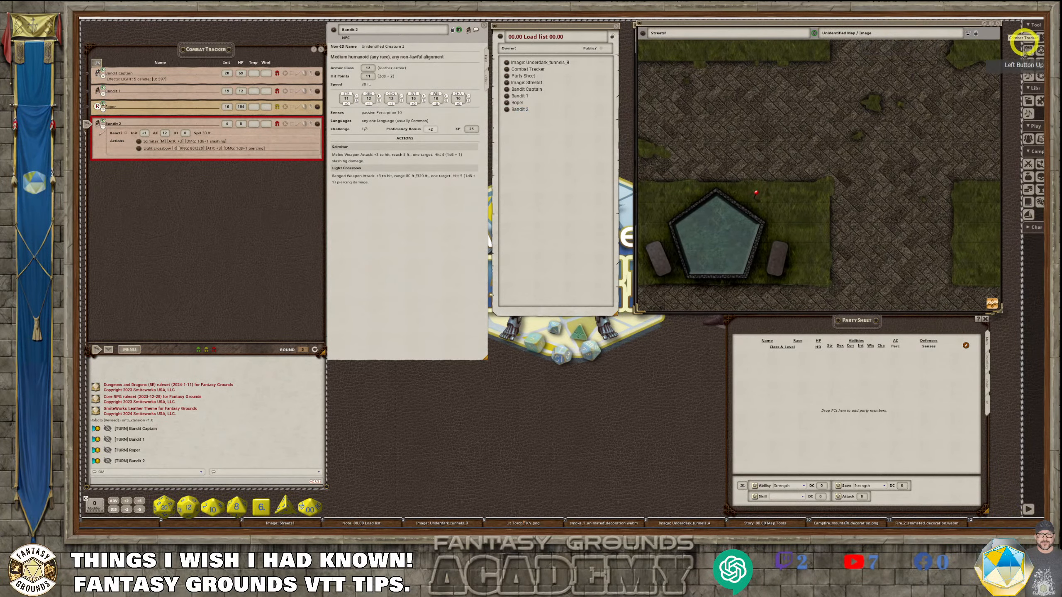
- Cycle the sidebar through its hidden and full-width states and return it to icons only
{"action": "left_click", "coordinate": [1028, 511]}
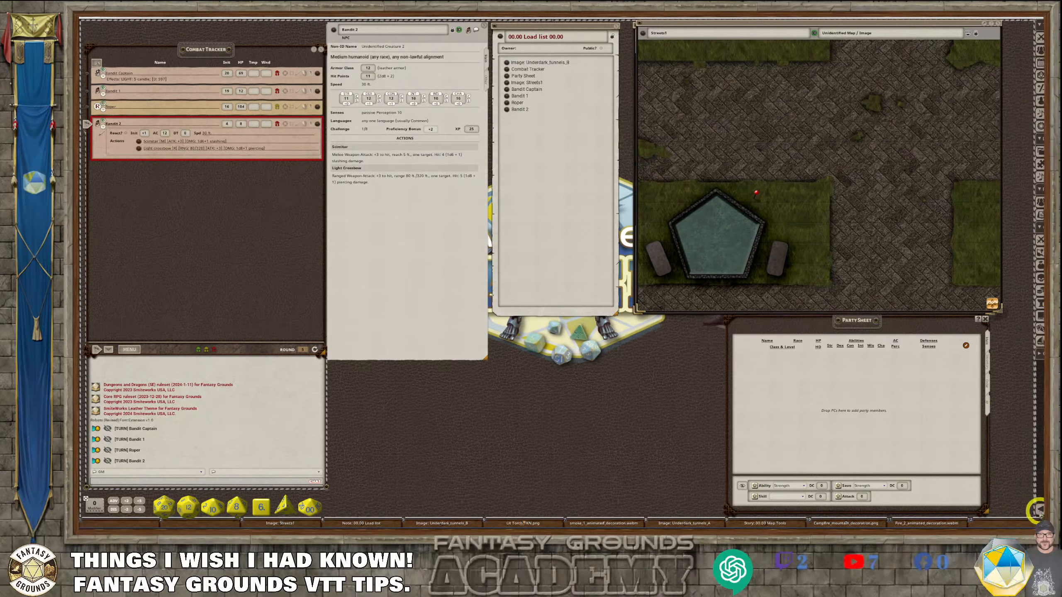
{"action": "left_click", "coordinate": [1028, 511]}
{"action": "left_click", "coordinate": [1004, 510]}
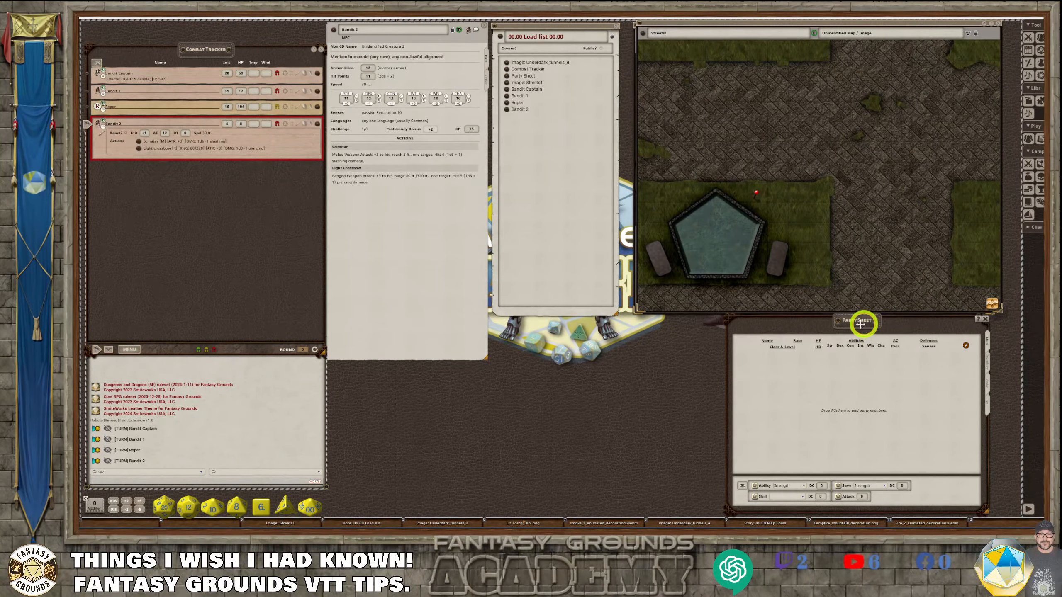
- Line up the Party Sheet beneath the Streets1 map and enlarge the load list note to about the height of the Bandit 2 sheet
{"action": "left_click_drag", "start_coordinate": [865, 320], "coordinate": [877, 328]}
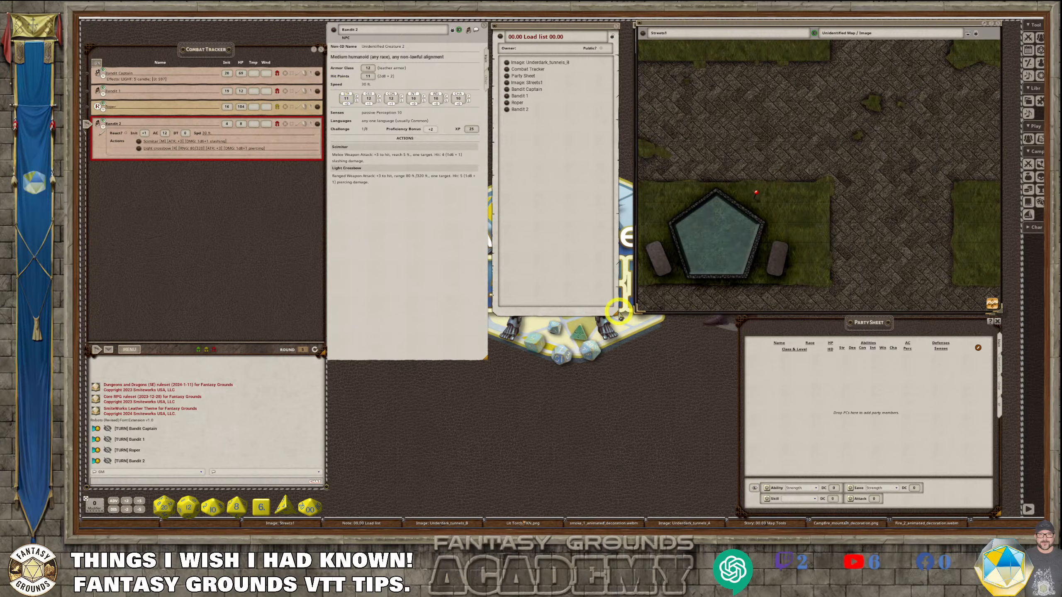
{"action": "left_click_drag", "start_coordinate": [617, 314], "coordinate": [617, 351]}
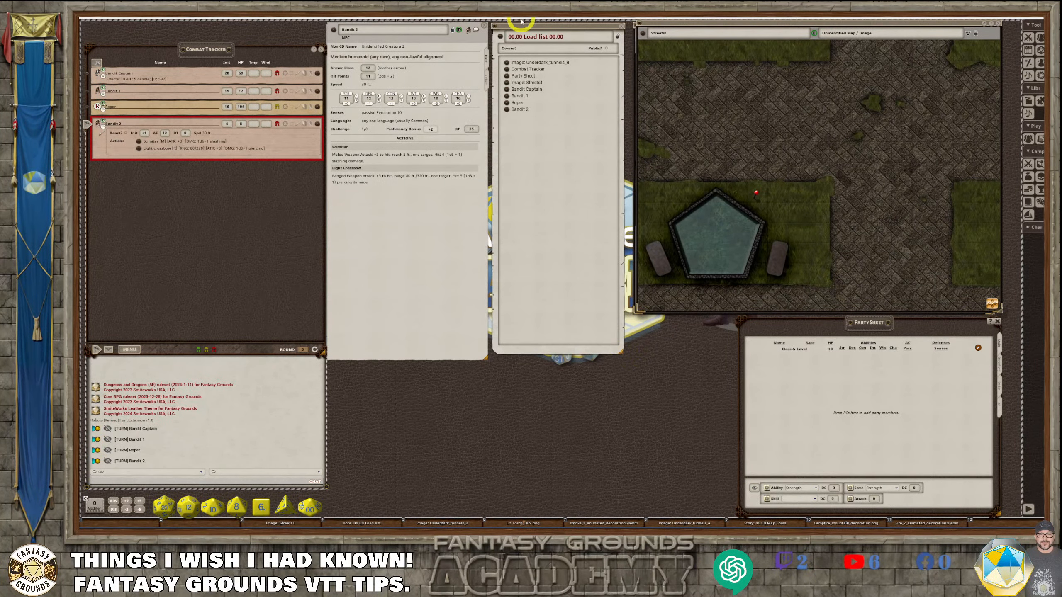
- Nudge the load list note up slightly, between the Bandit 2 sheet and the Streets1 map
{"action": "left_click_drag", "start_coordinate": [514, 26], "coordinate": [516, 24]}
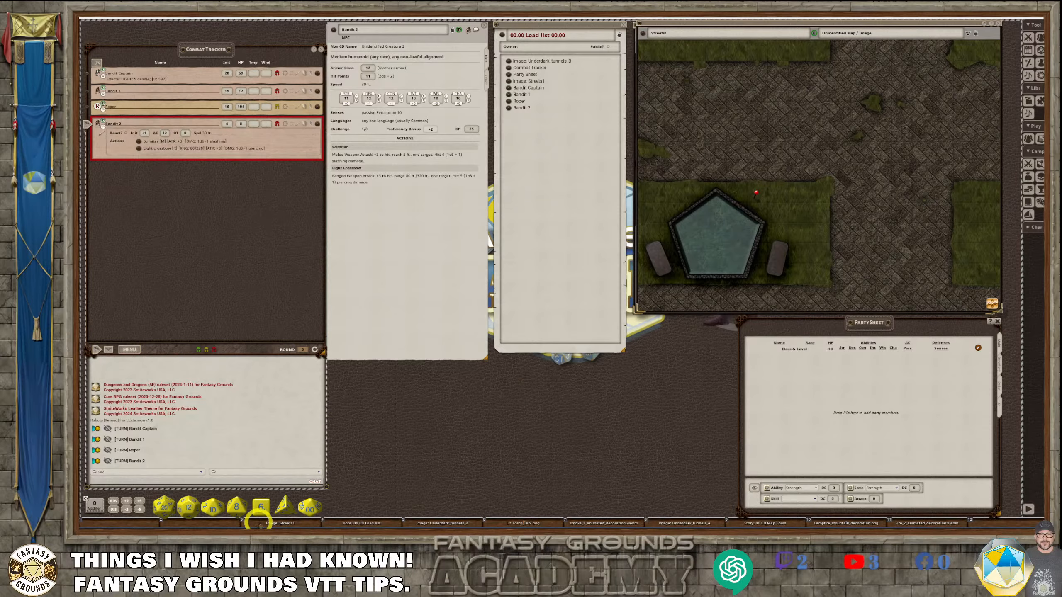
- Switch to the Chrome browser and open dmsguild.com in a new tab
{"action": "left_click", "coordinate": [257, 531]}
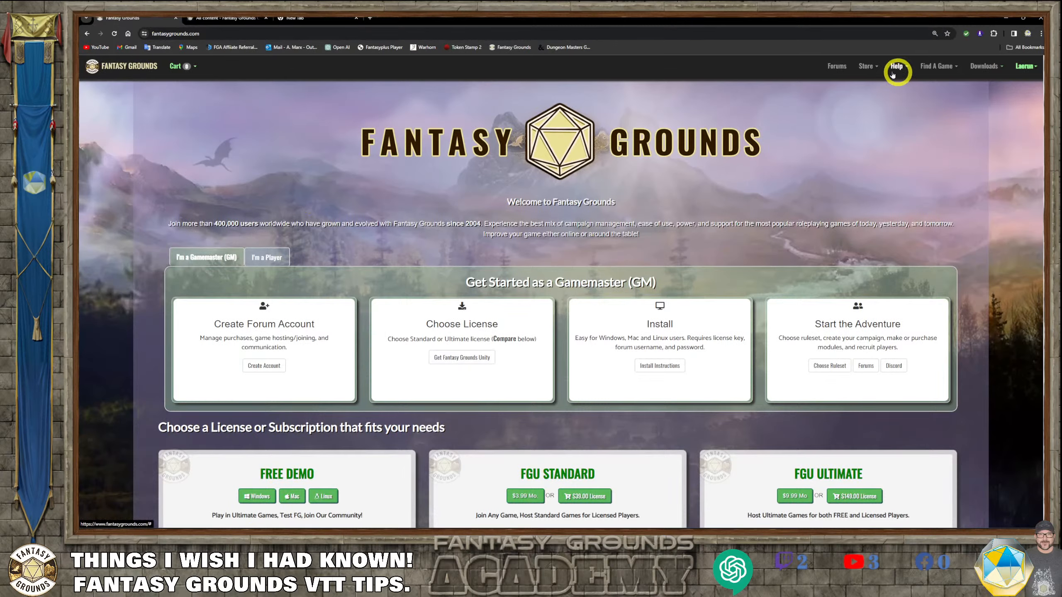
{"action": "left_click", "coordinate": [370, 18]}
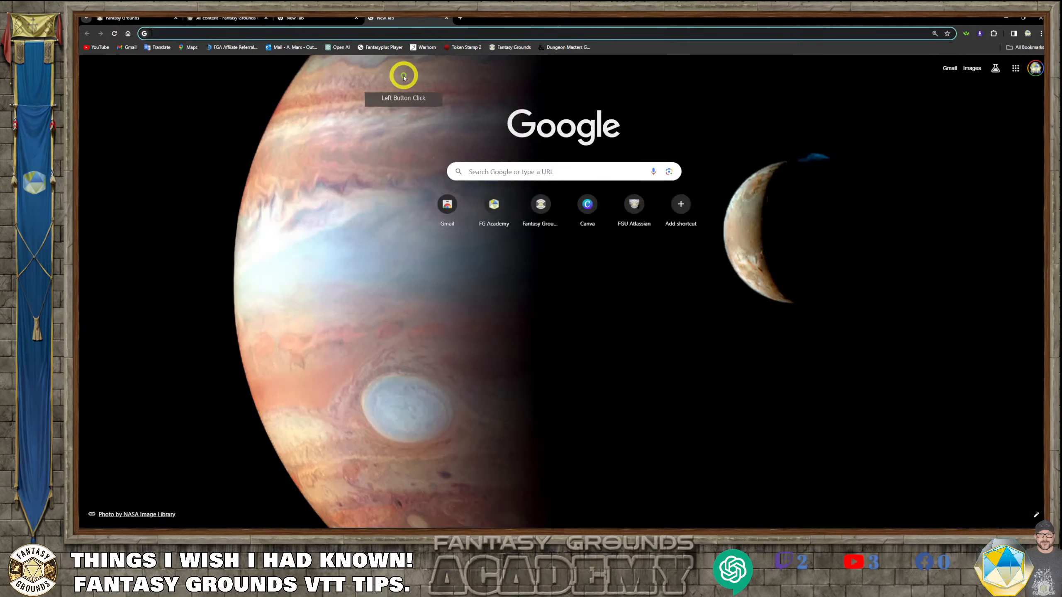
{"action": "left_click", "coordinate": [196, 32]}
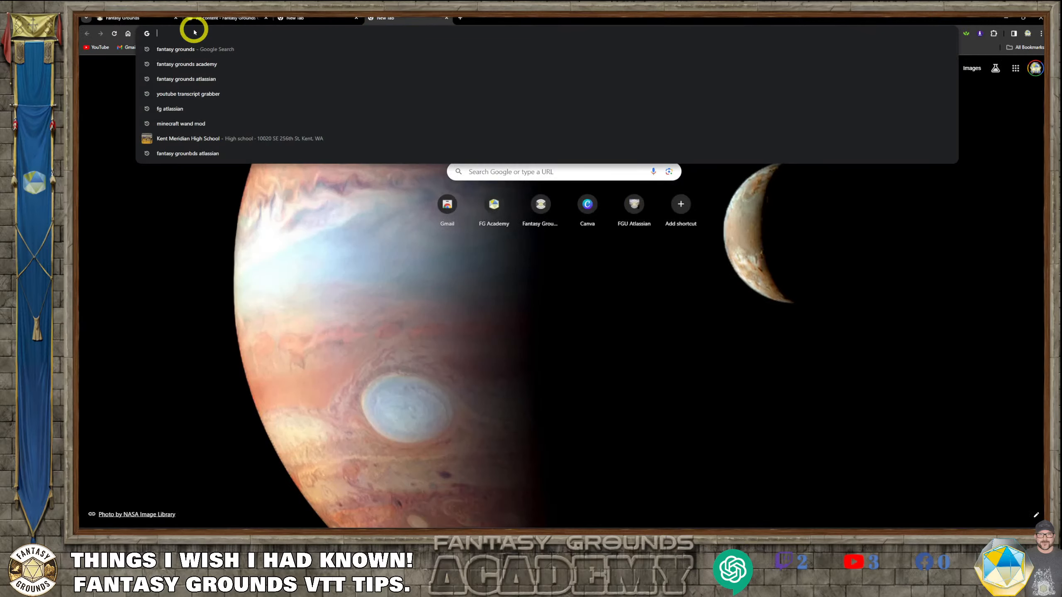
{"action": "type", "text": "dms"}
{"action": "key", "text": "Return"}
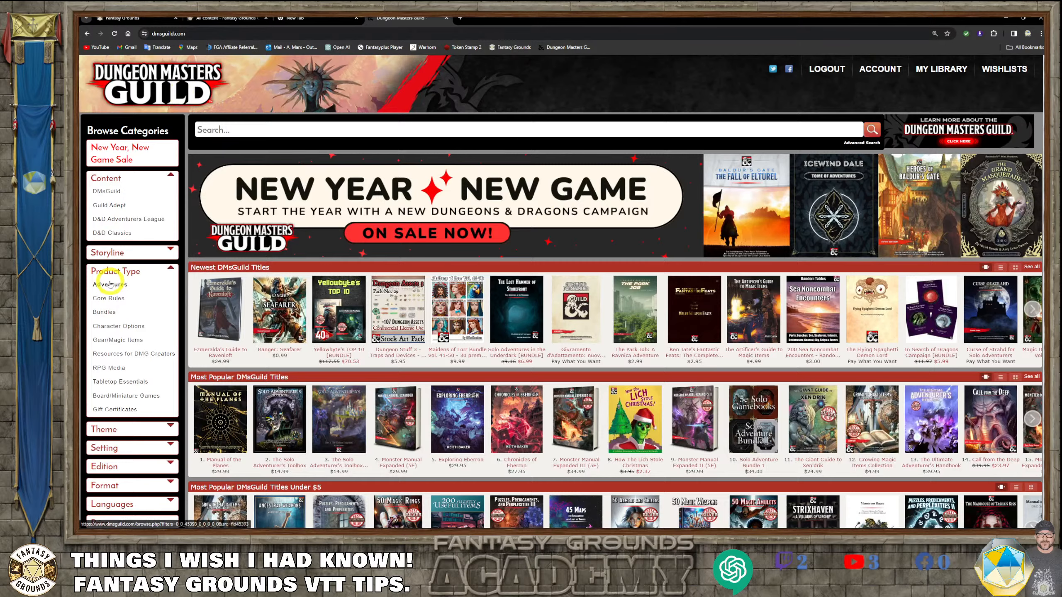
- Filter the Dungeon Masters Guild catalogue by format to Virtual Tabletop, narrowed to Fantasy Grounds
{"action": "scroll", "coordinate": [110, 284], "scroll_direction": "down", "scroll_amount": 1}
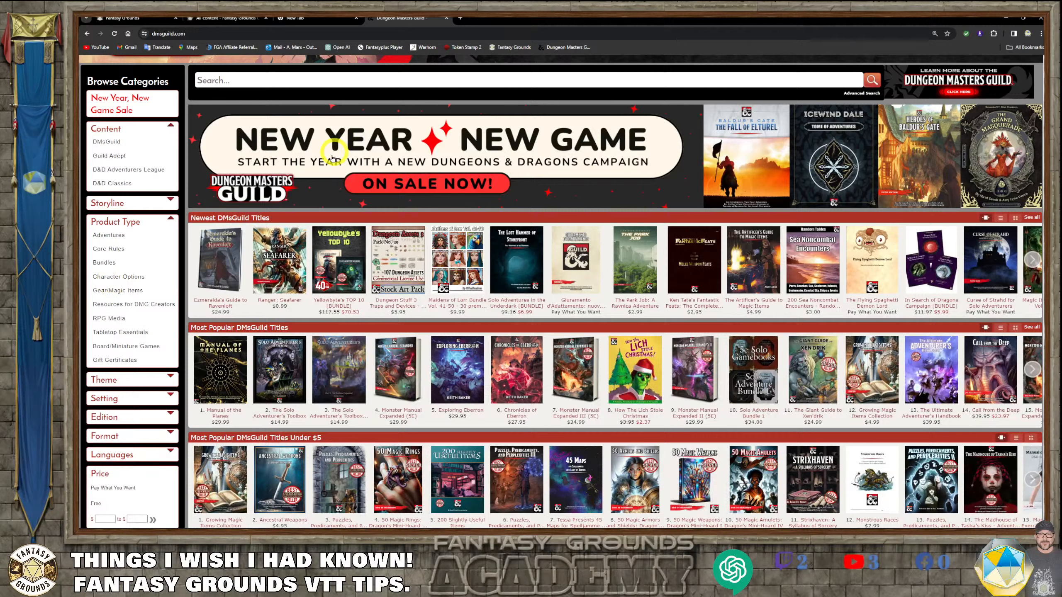
{"action": "scroll", "coordinate": [161, 308], "scroll_direction": "down", "scroll_amount": 3}
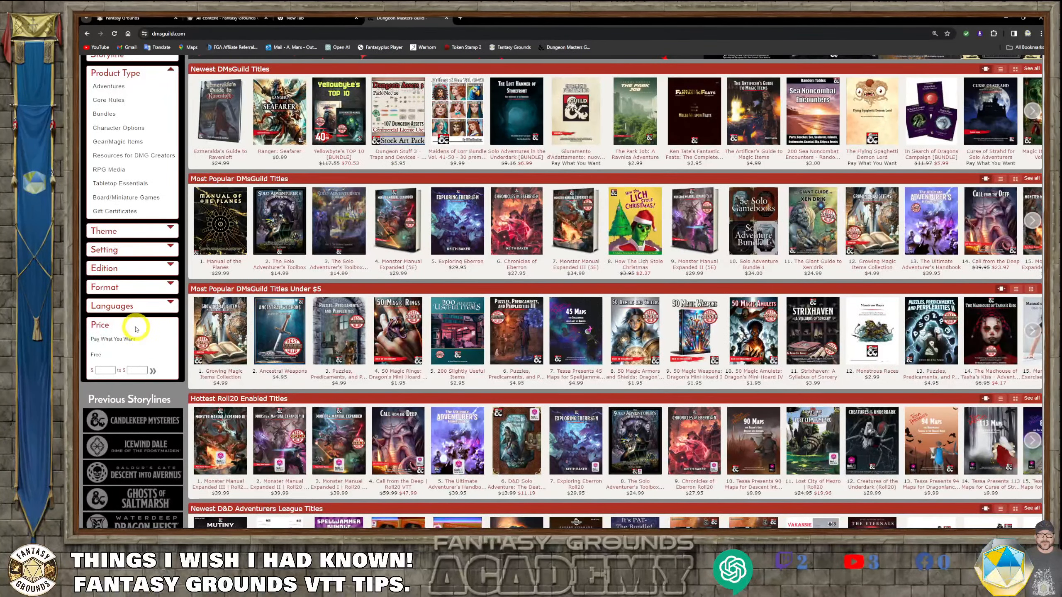
{"action": "scroll", "coordinate": [136, 330], "scroll_direction": "up", "scroll_amount": 2}
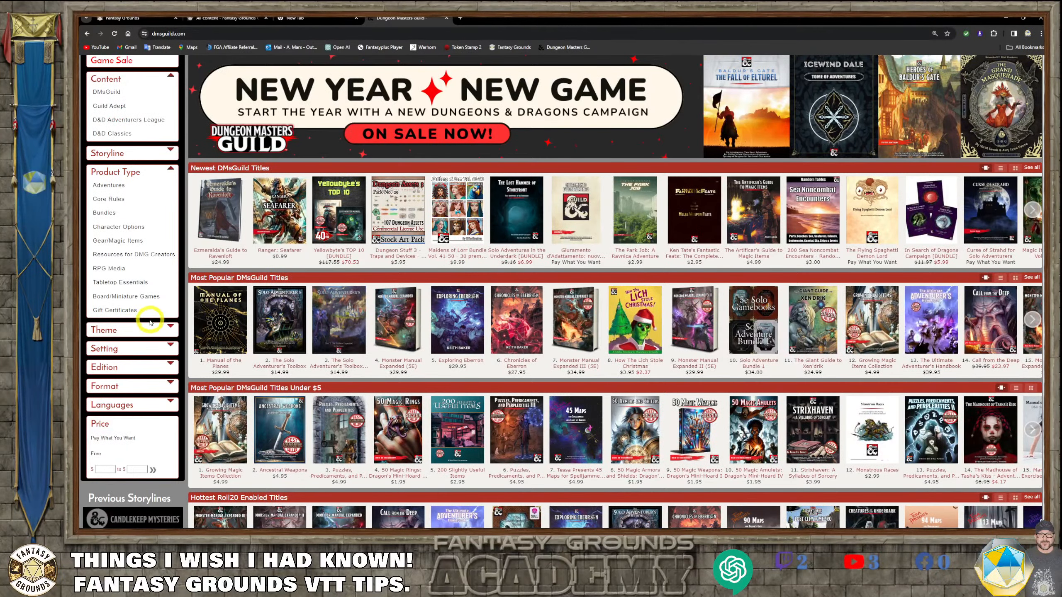
{"action": "scroll", "coordinate": [170, 293], "scroll_direction": "down", "scroll_amount": 1}
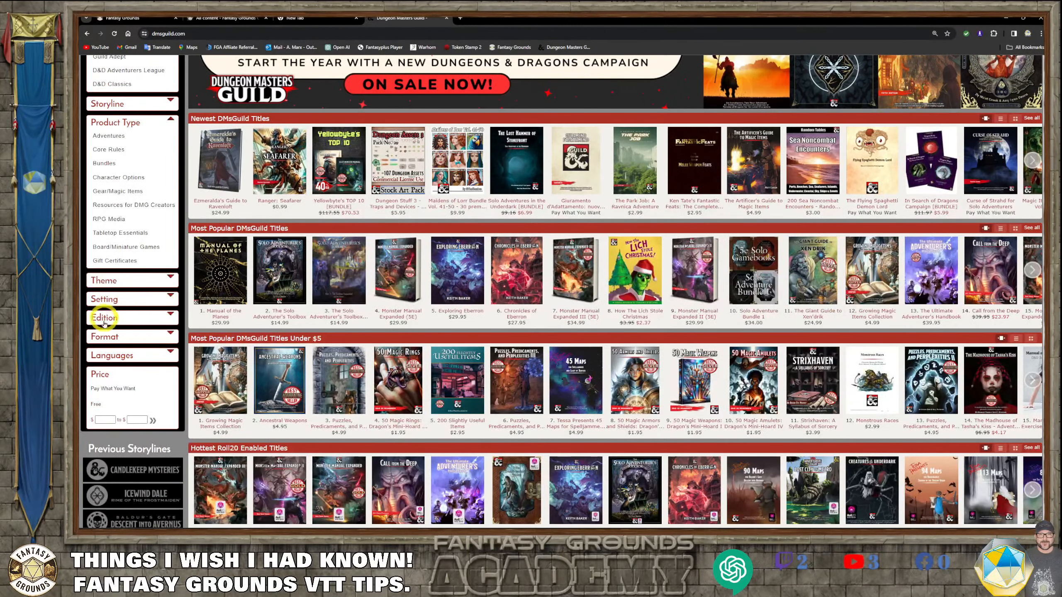
{"action": "left_click", "coordinate": [112, 340]}
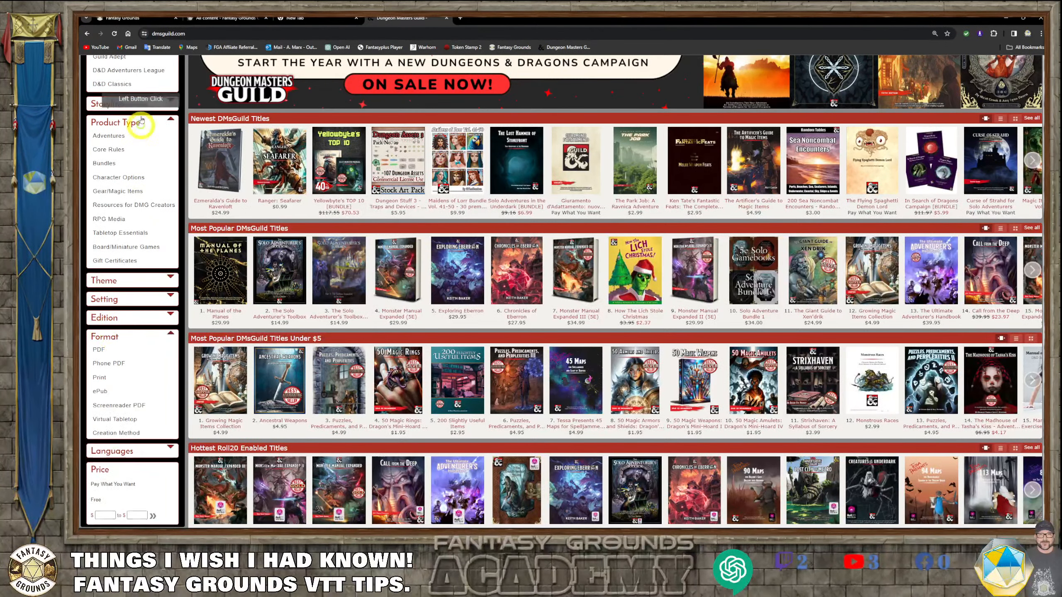
{"action": "left_click", "coordinate": [123, 418]}
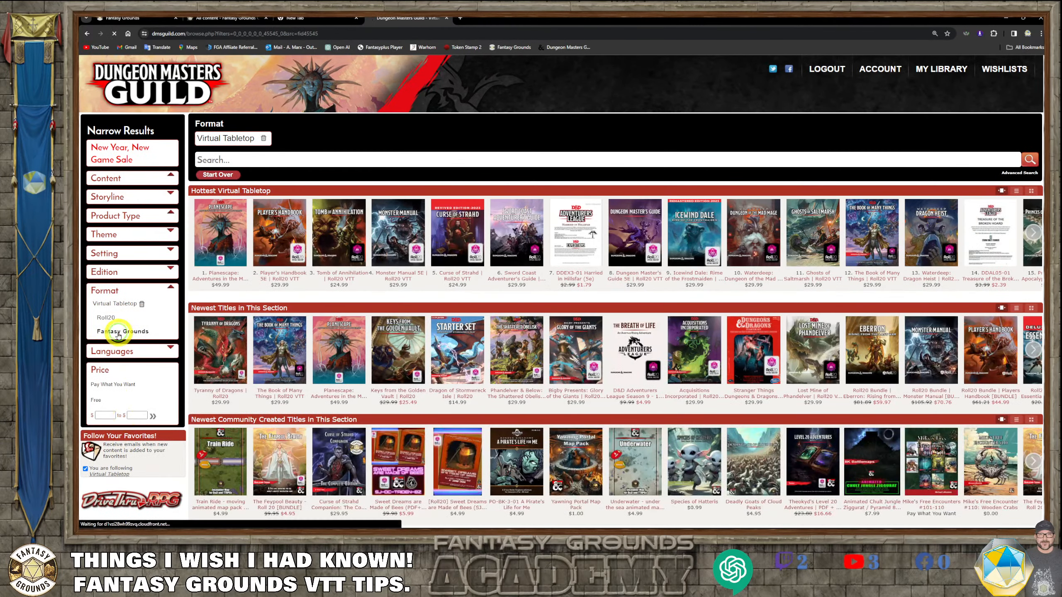
{"action": "left_click", "coordinate": [119, 332]}
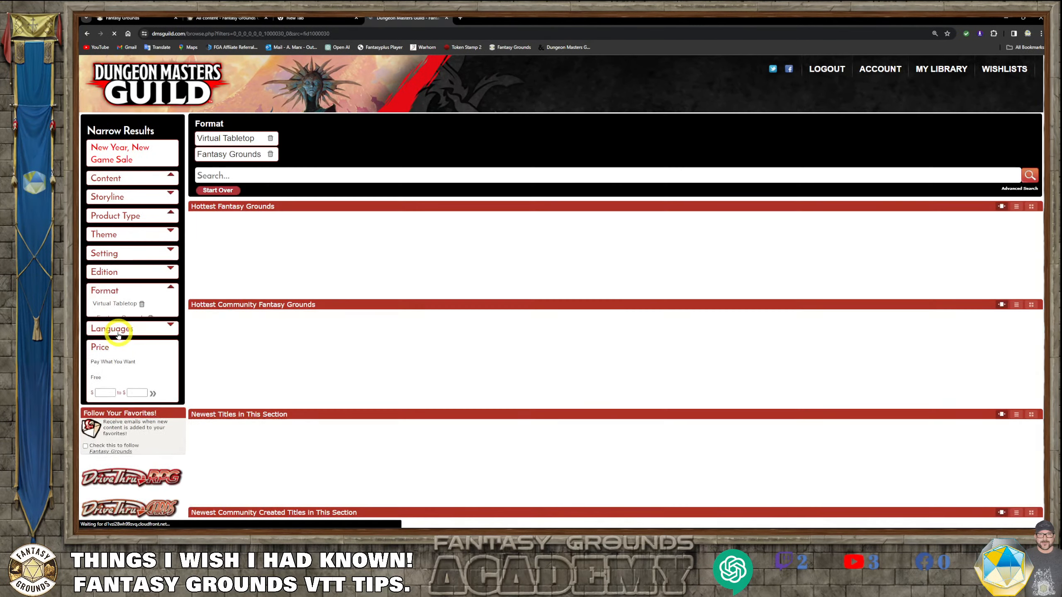
- Look through the hottest, newest and community-created Fantasy Grounds titles and the product list below them
{"action": "scroll", "coordinate": [522, 277], "scroll_direction": "down", "scroll_amount": 2}
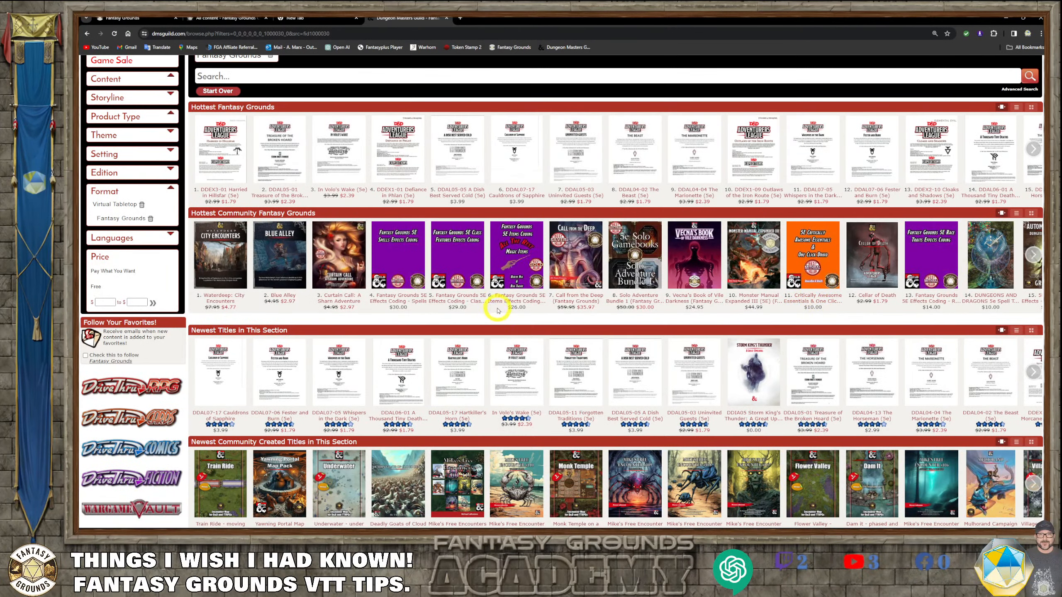
{"action": "mouse_move", "coordinate": [328, 267]}
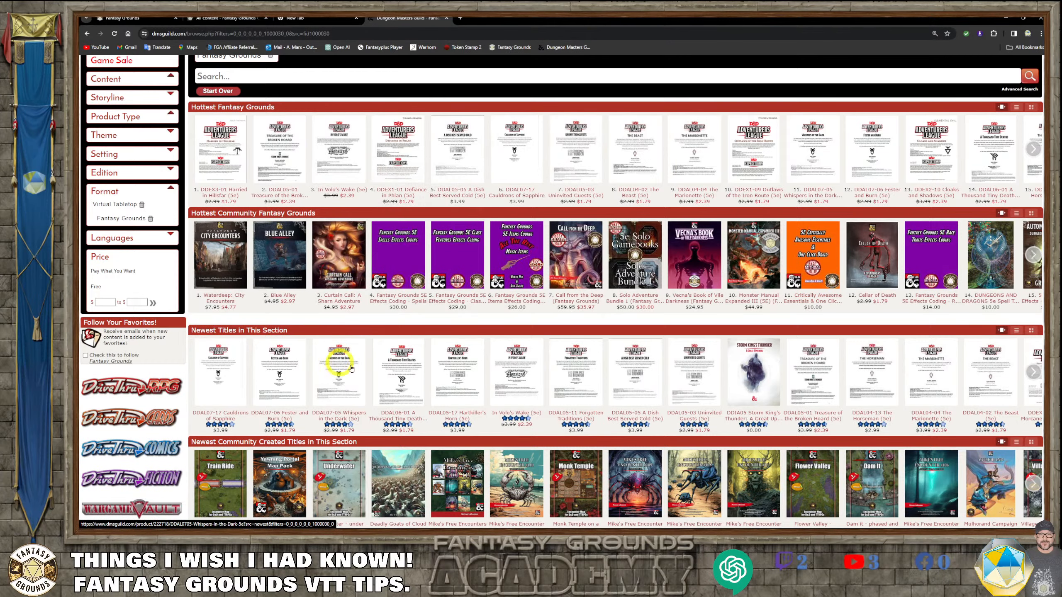
{"action": "scroll", "coordinate": [360, 370], "scroll_direction": "down", "scroll_amount": 2}
{"action": "scroll", "coordinate": [317, 368], "scroll_direction": "down", "scroll_amount": 6}
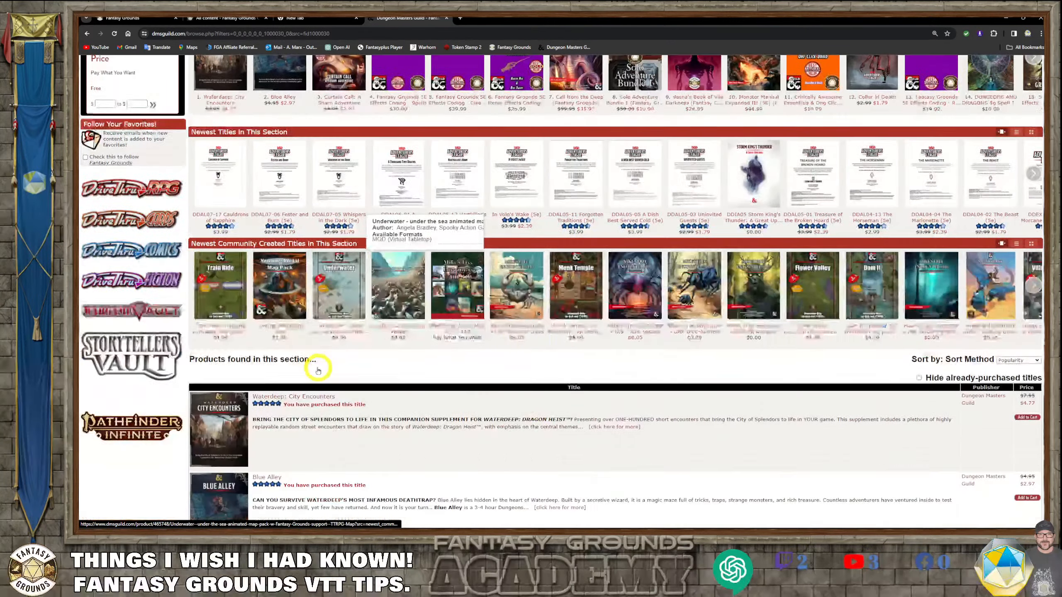
{"action": "scroll", "coordinate": [316, 368], "scroll_direction": "up", "scroll_amount": 10}
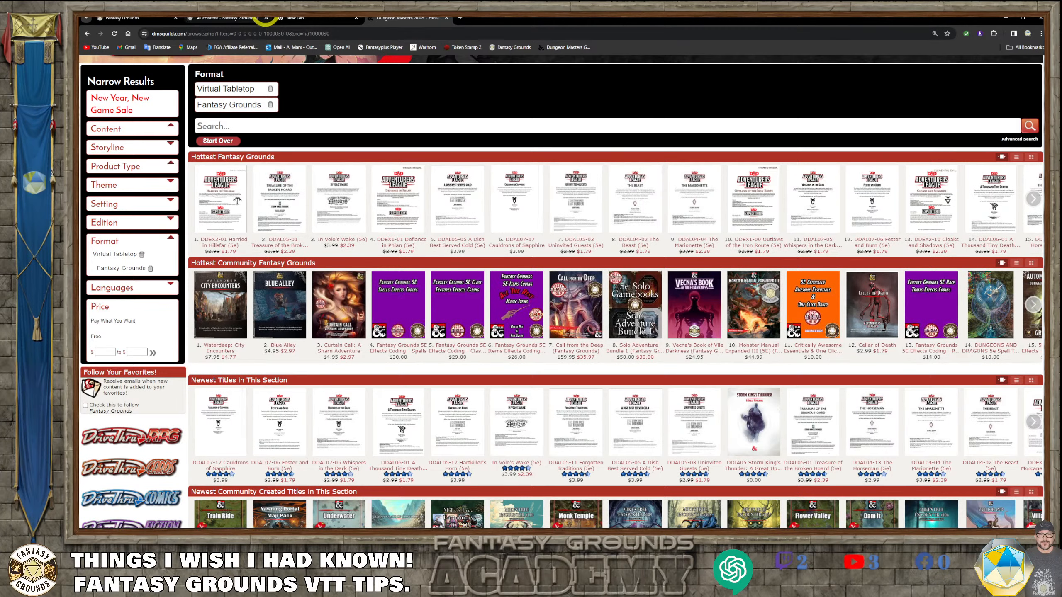
- Return to the open fantasygrounds.com page and go to the FG Forge from its store options
{"action": "left_click", "coordinate": [256, 19]}
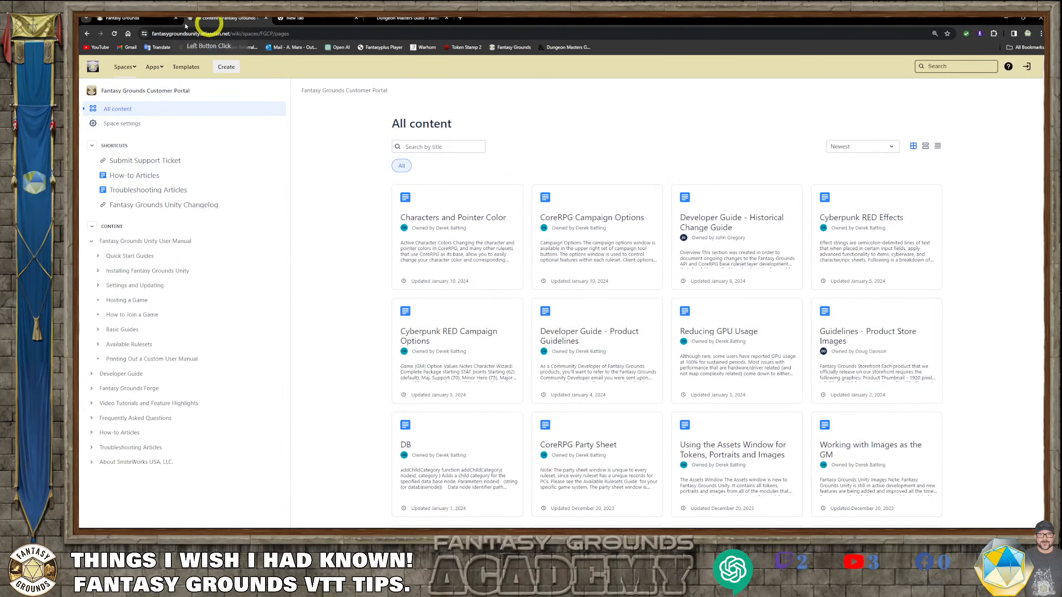
{"action": "left_click", "coordinate": [141, 20]}
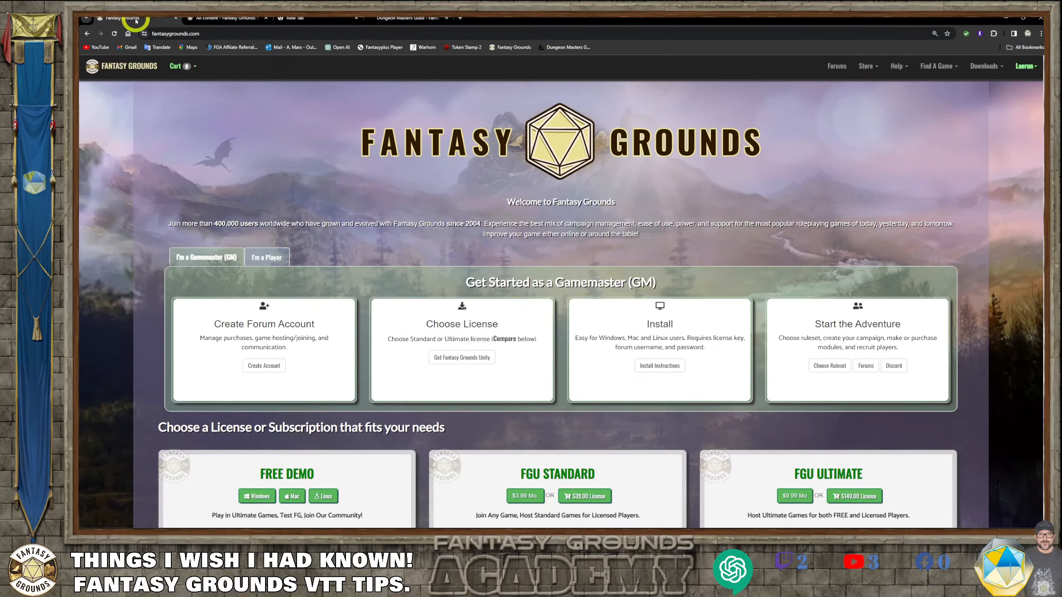
{"action": "left_click", "coordinate": [873, 70]}
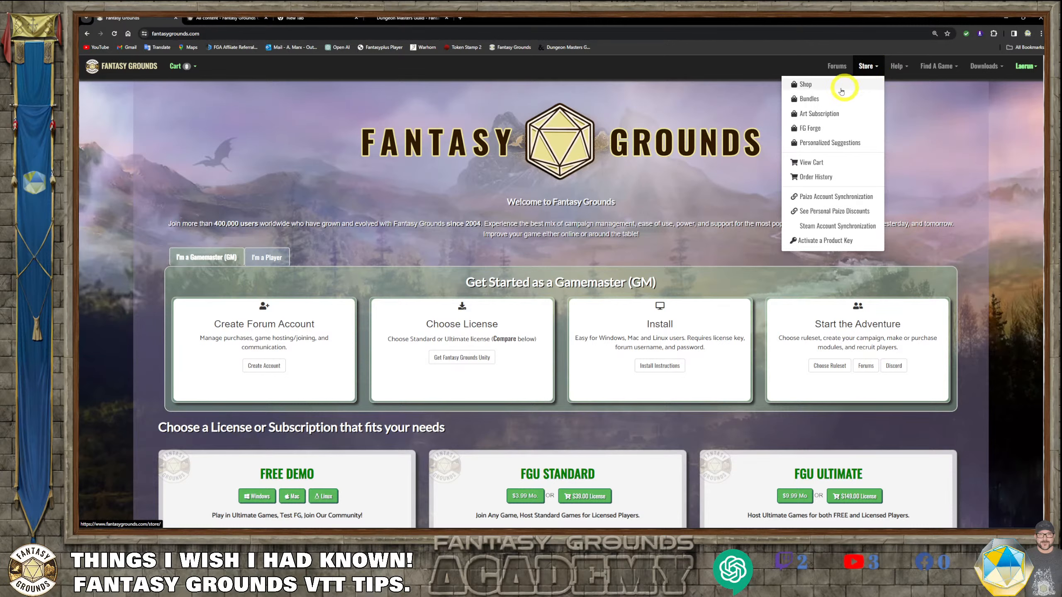
{"action": "left_click", "coordinate": [827, 129]}
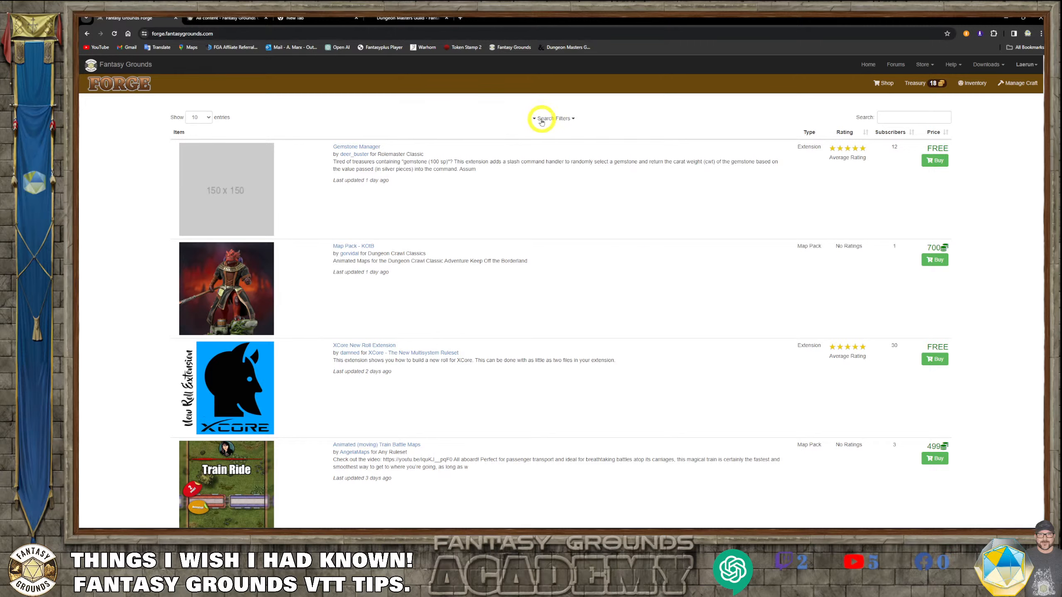
- Expand the Forge shop's search filters, enable Show Owned and view the available price options
{"action": "left_click", "coordinate": [575, 120]}
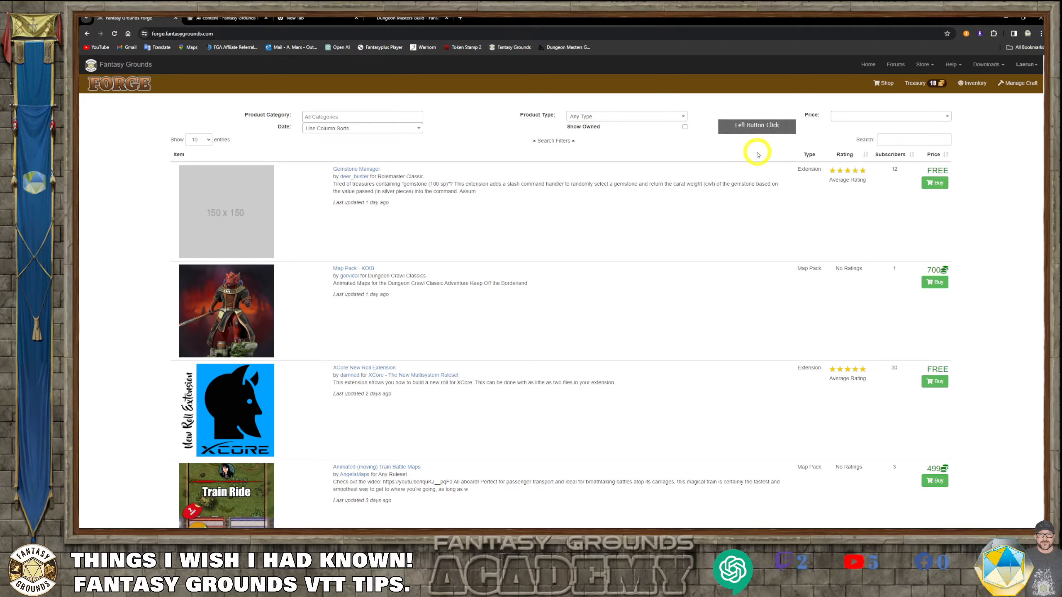
{"action": "left_click", "coordinate": [685, 128]}
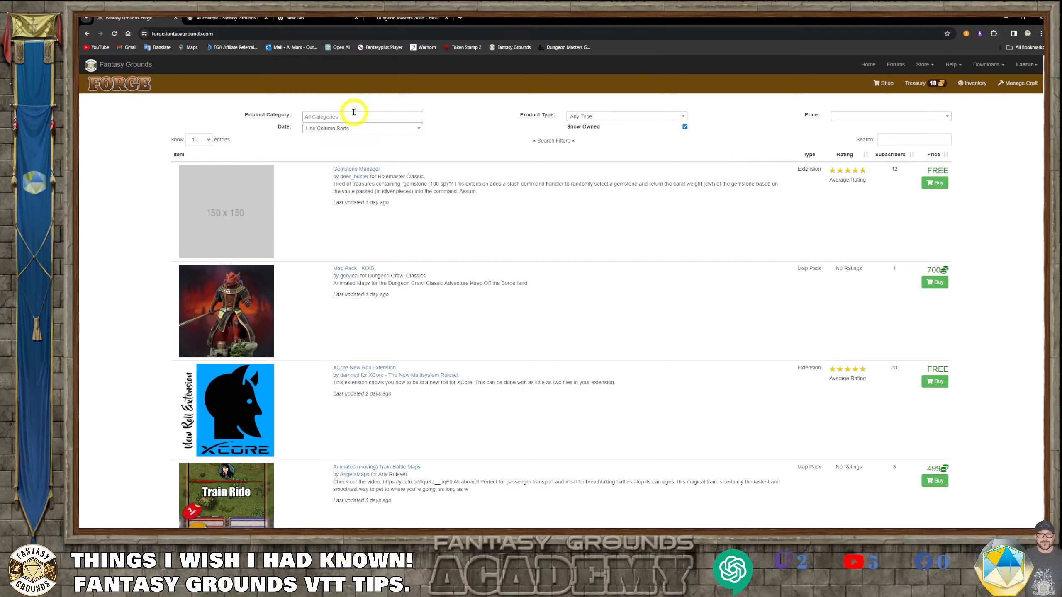
{"action": "left_click", "coordinate": [856, 122]}
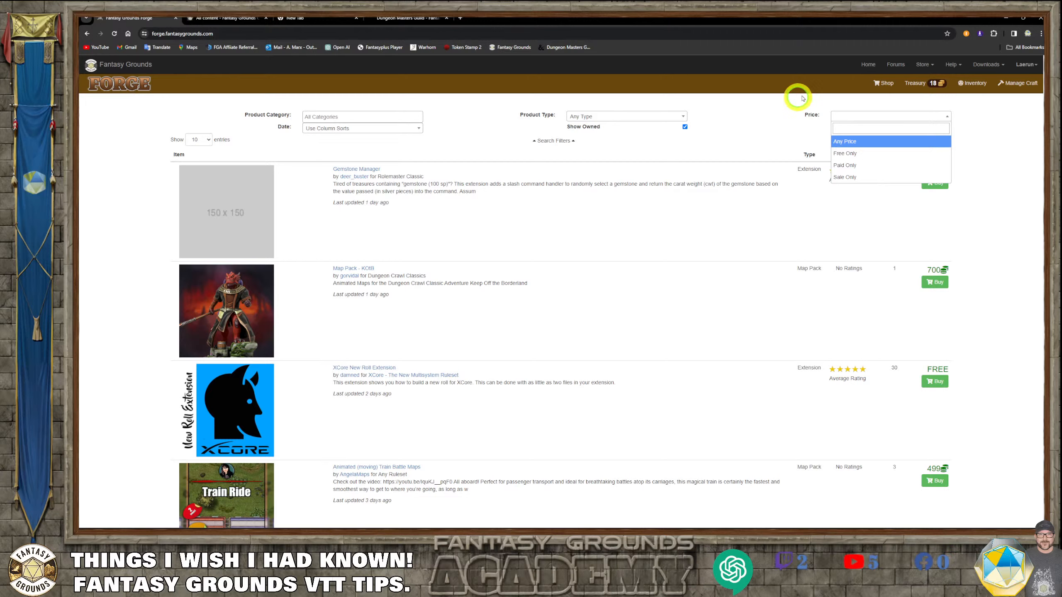
- Open the Forge inventory, view the NPC Flavors extension page and return to look over the inventory list
{"action": "left_click", "coordinate": [948, 92]}
{"action": "left_click", "coordinate": [956, 93]}
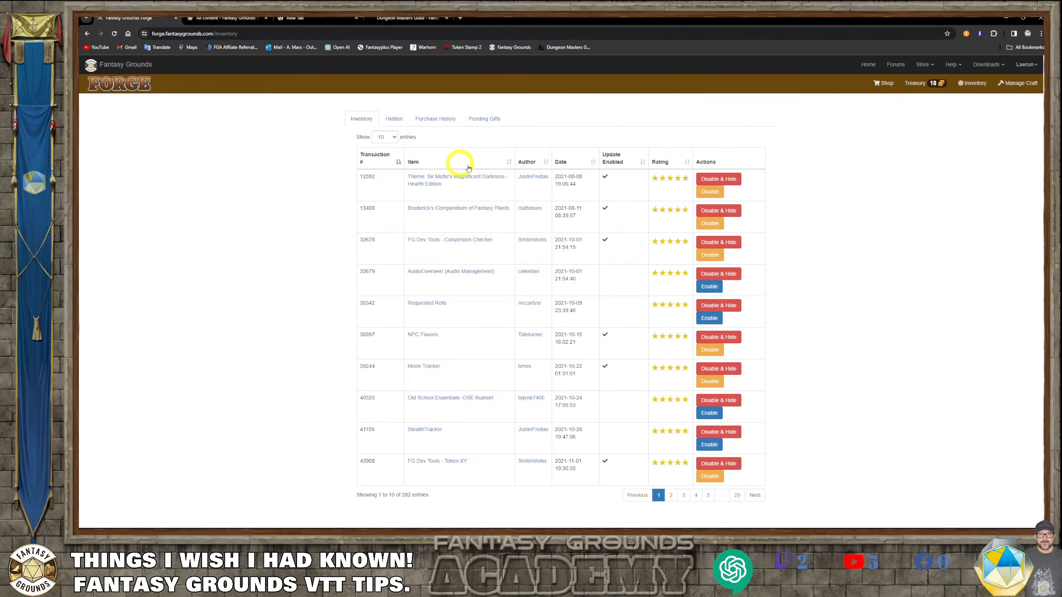
{"action": "scroll", "coordinate": [481, 217], "scroll_direction": "down", "scroll_amount": 2}
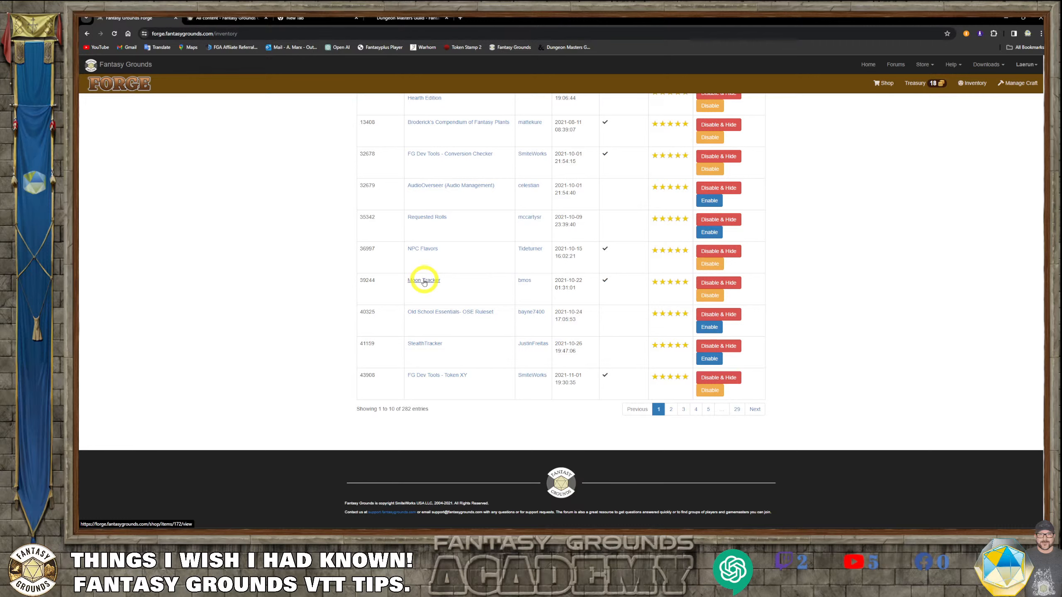
{"action": "left_click", "coordinate": [421, 250]}
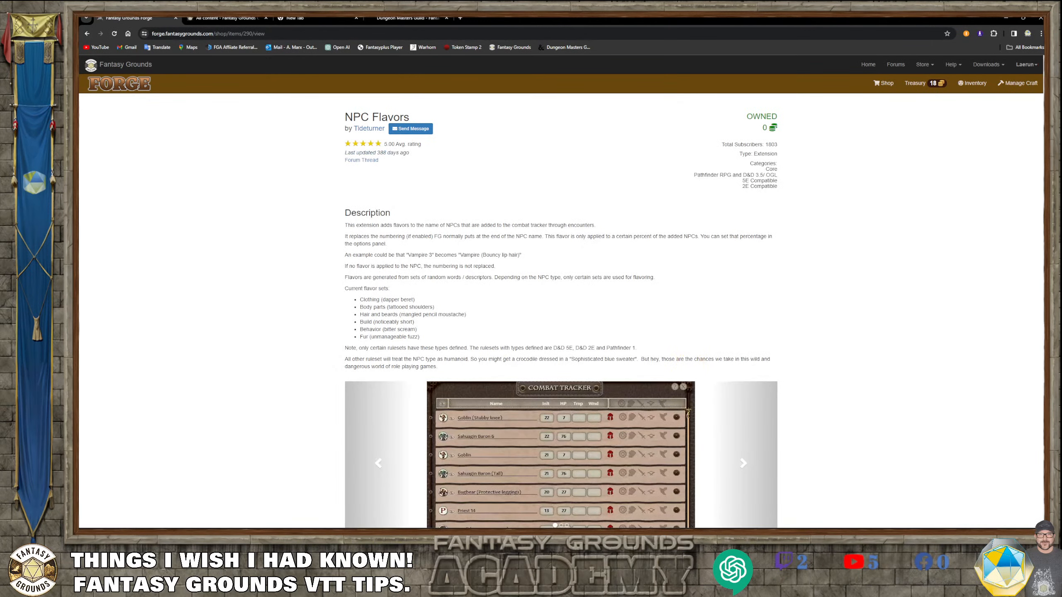
{"action": "left_click", "coordinate": [86, 34]}
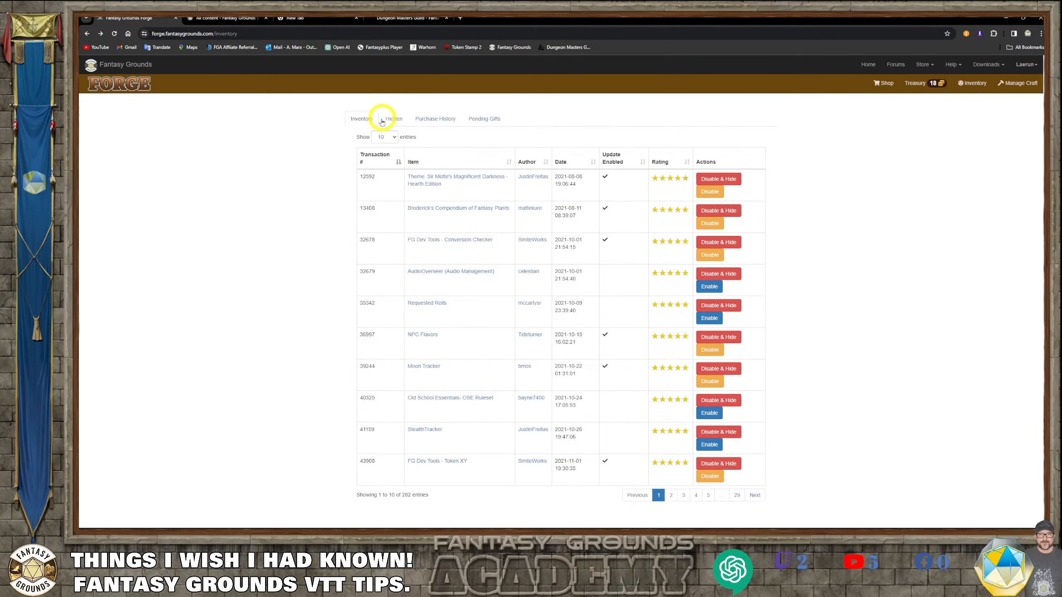
{"action": "scroll", "coordinate": [644, 259], "scroll_direction": "down", "scroll_amount": 2}
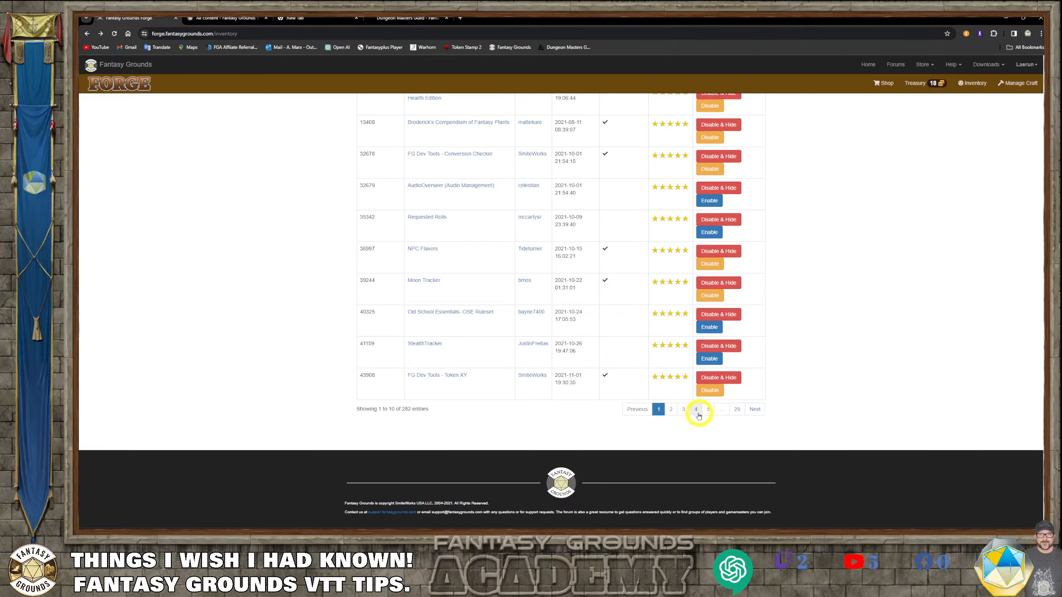
{"action": "scroll", "coordinate": [698, 413], "scroll_direction": "up", "scroll_amount": 2}
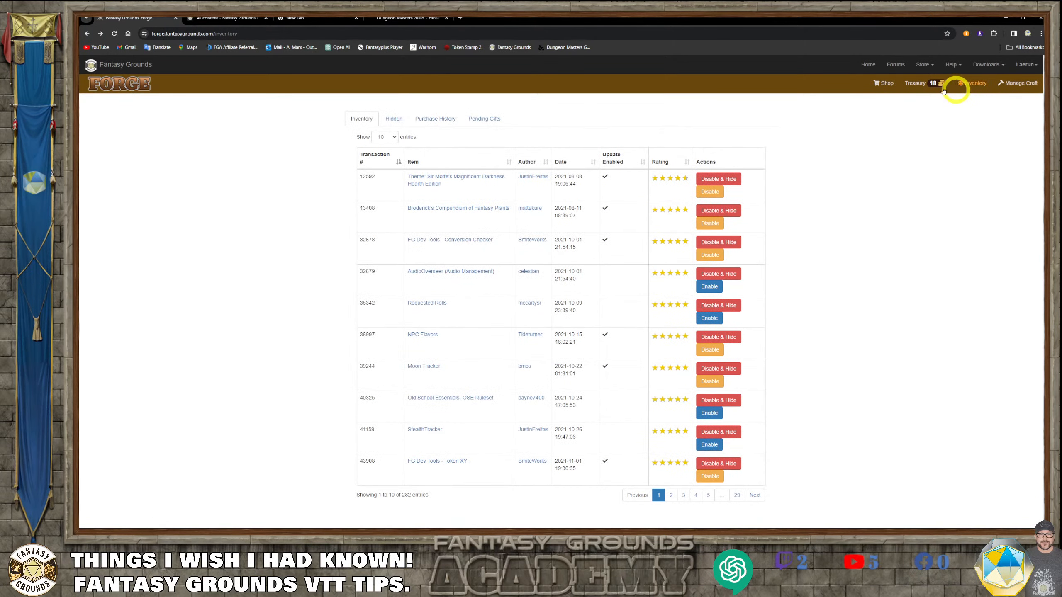
- Go back to the Forge shop, expand the search filters and switch Show Owned off and on again
{"action": "left_click", "coordinate": [887, 88]}
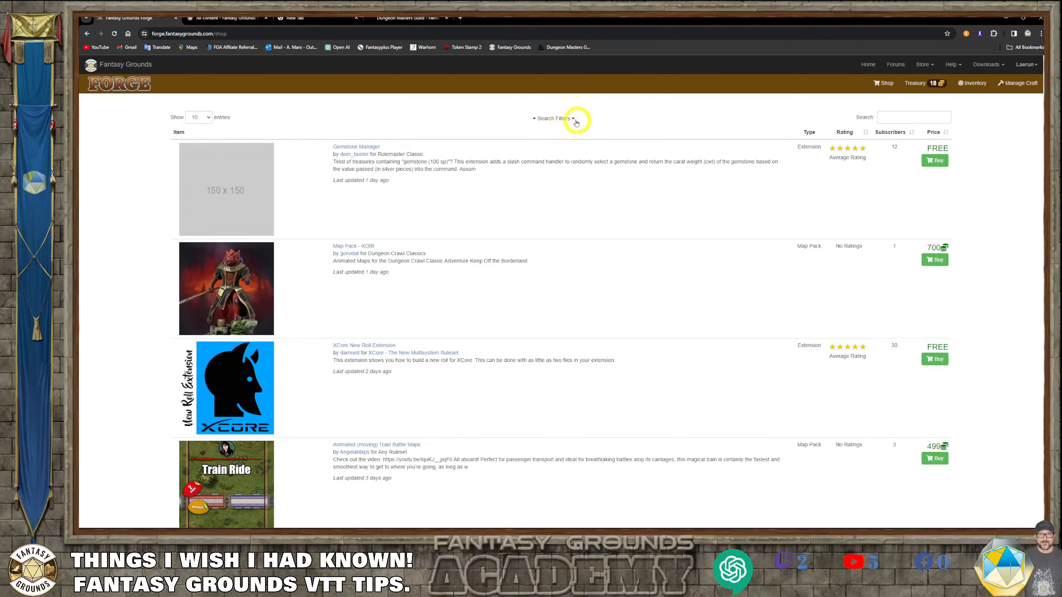
{"action": "left_click", "coordinate": [573, 119]}
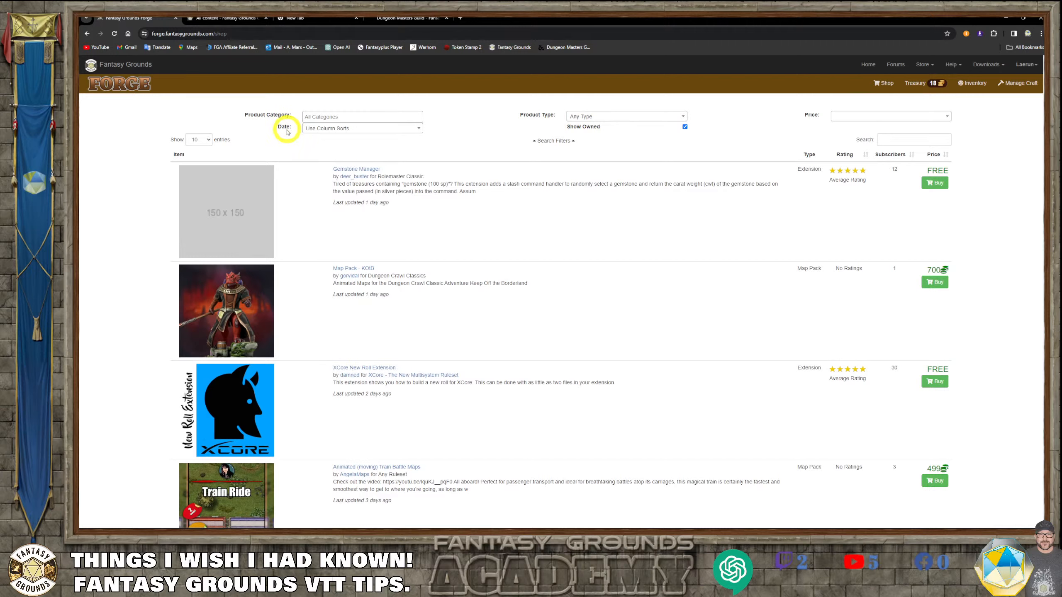
{"action": "left_click", "coordinate": [685, 128]}
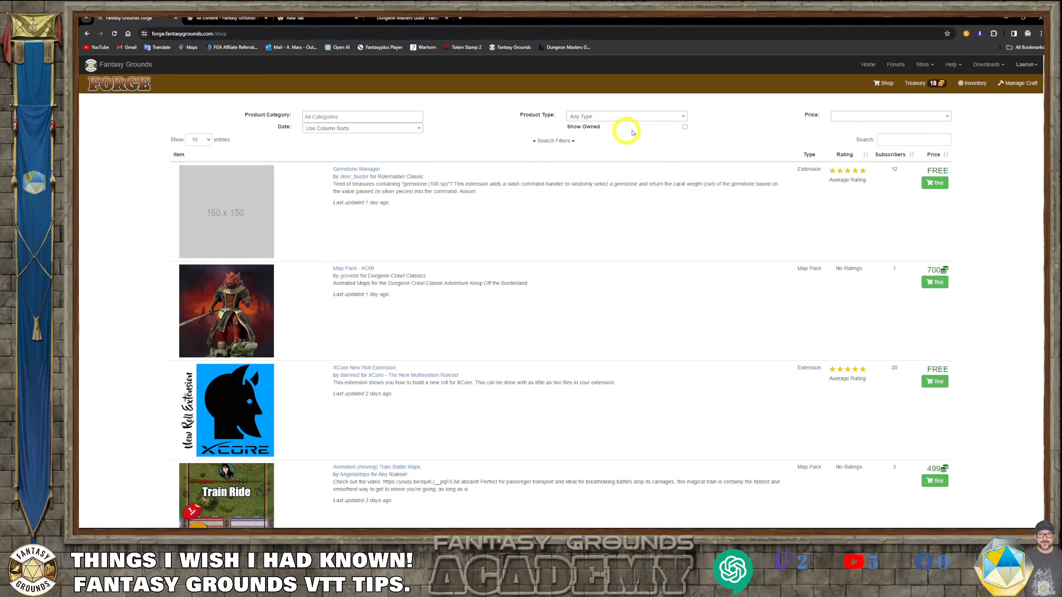
{"action": "left_click", "coordinate": [685, 127]}
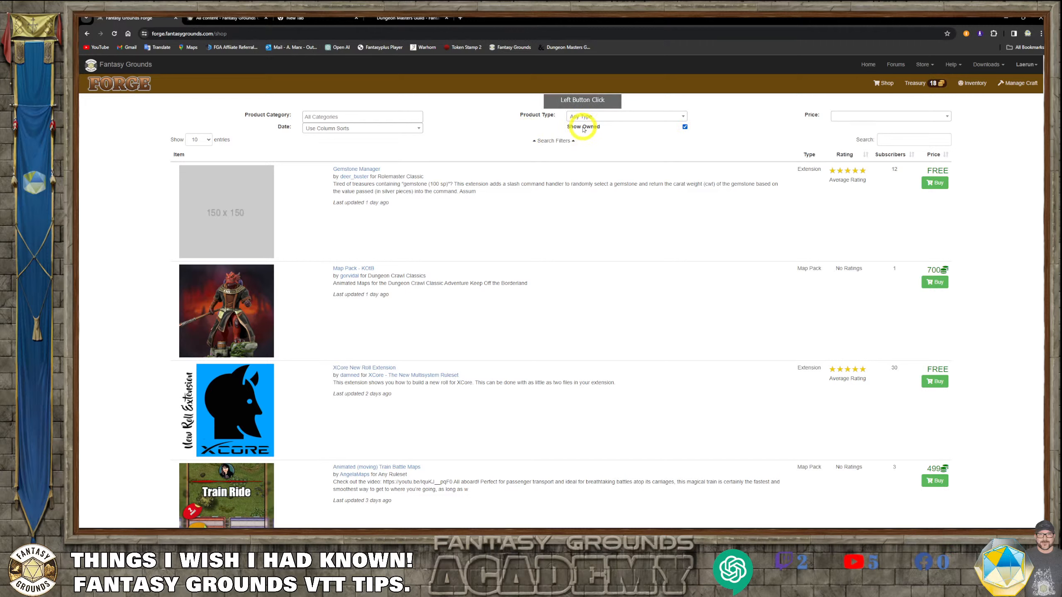